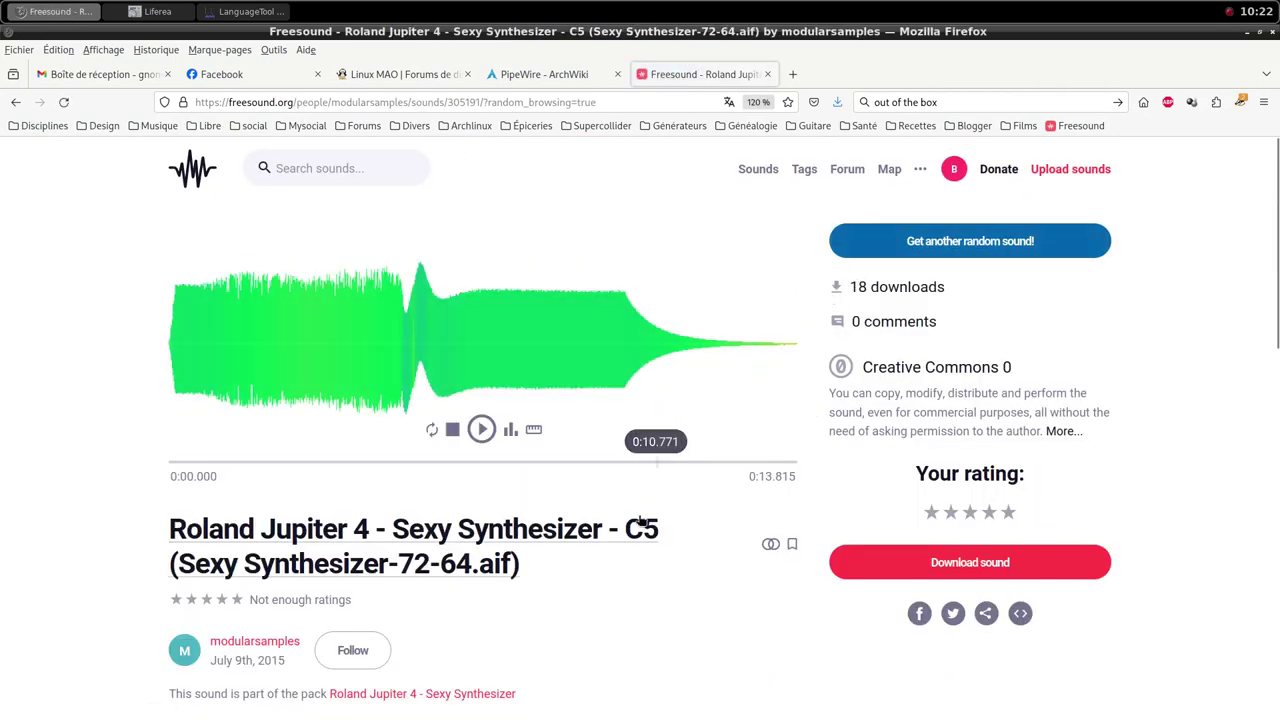
Download the Roland Jupiter 4 C5 sound into the i-007/samples folder and switch to the i-007 session in Qtractor
{"action": "left_click", "coordinate": [959, 566]}
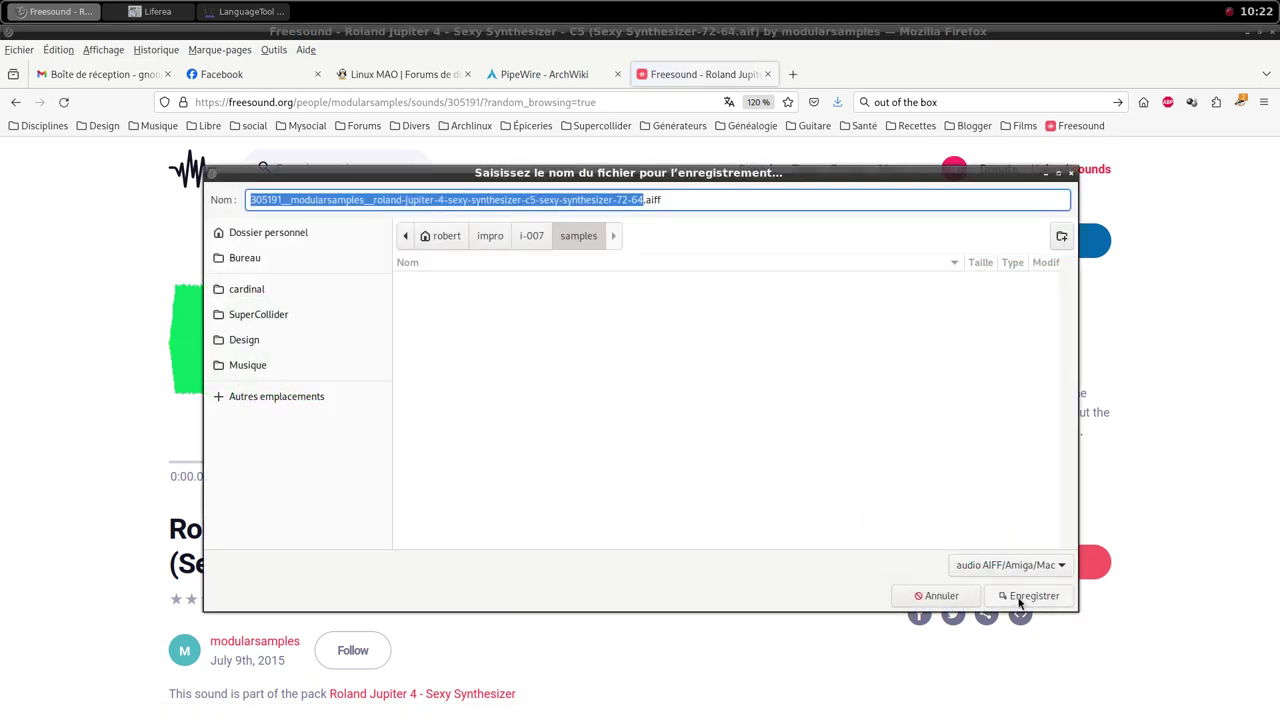
{"action": "left_click", "coordinate": [1030, 596]}
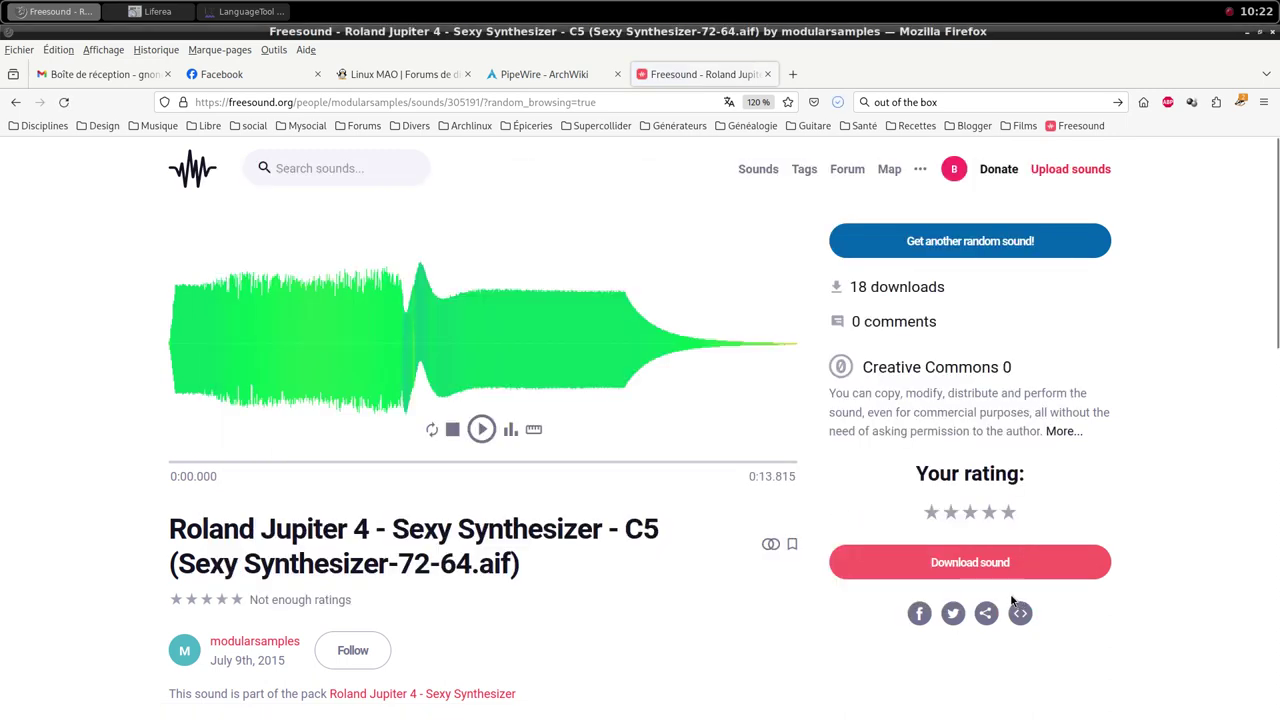
{"action": "middle_click", "coordinate": [588, 6]}
{"action": "left_click", "coordinate": [602, 137]}
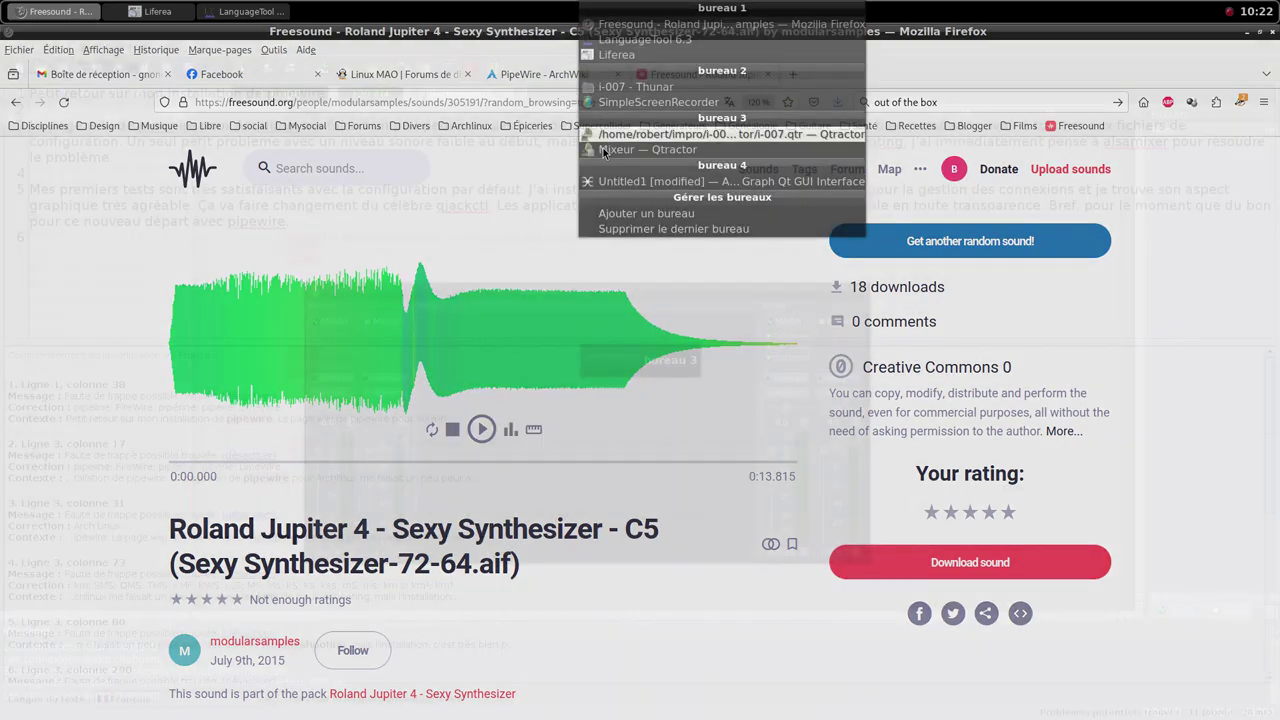
Start a new track in the empty session and set its type to MIDI
{"action": "right_click", "coordinate": [553, 391]}
{"action": "left_click", "coordinate": [574, 400]}
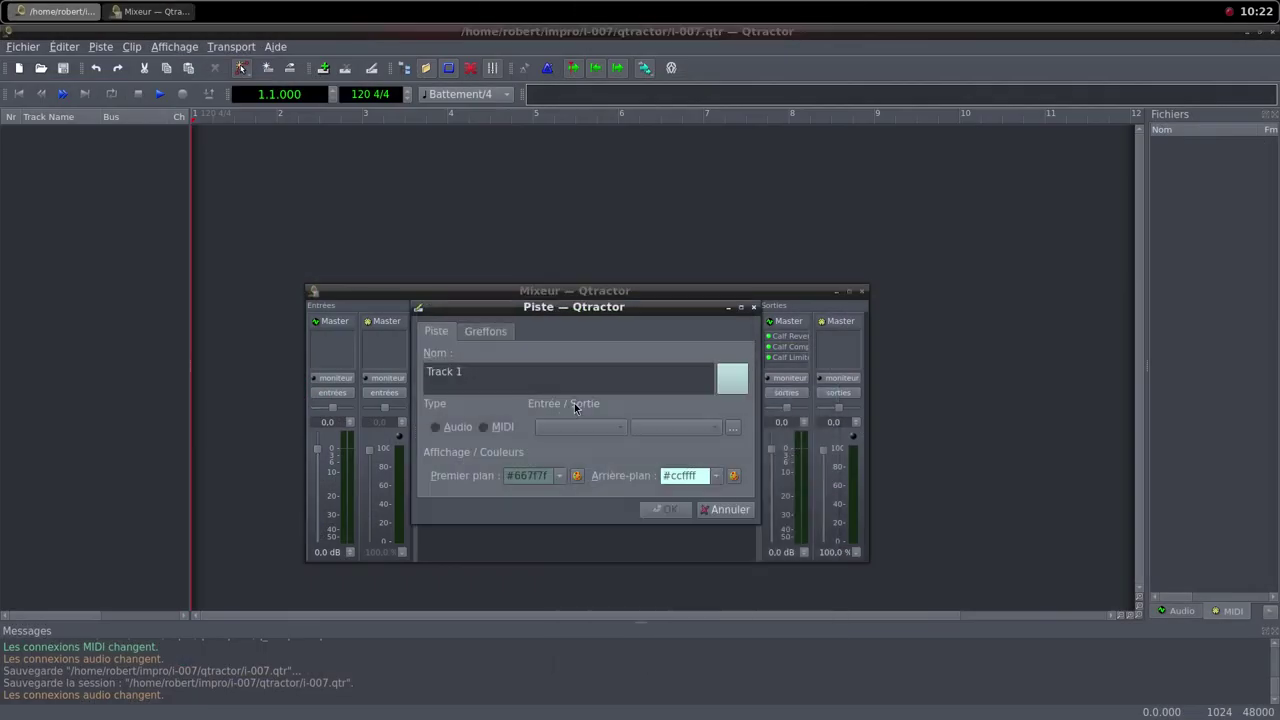
{"action": "left_click", "coordinate": [484, 427]}
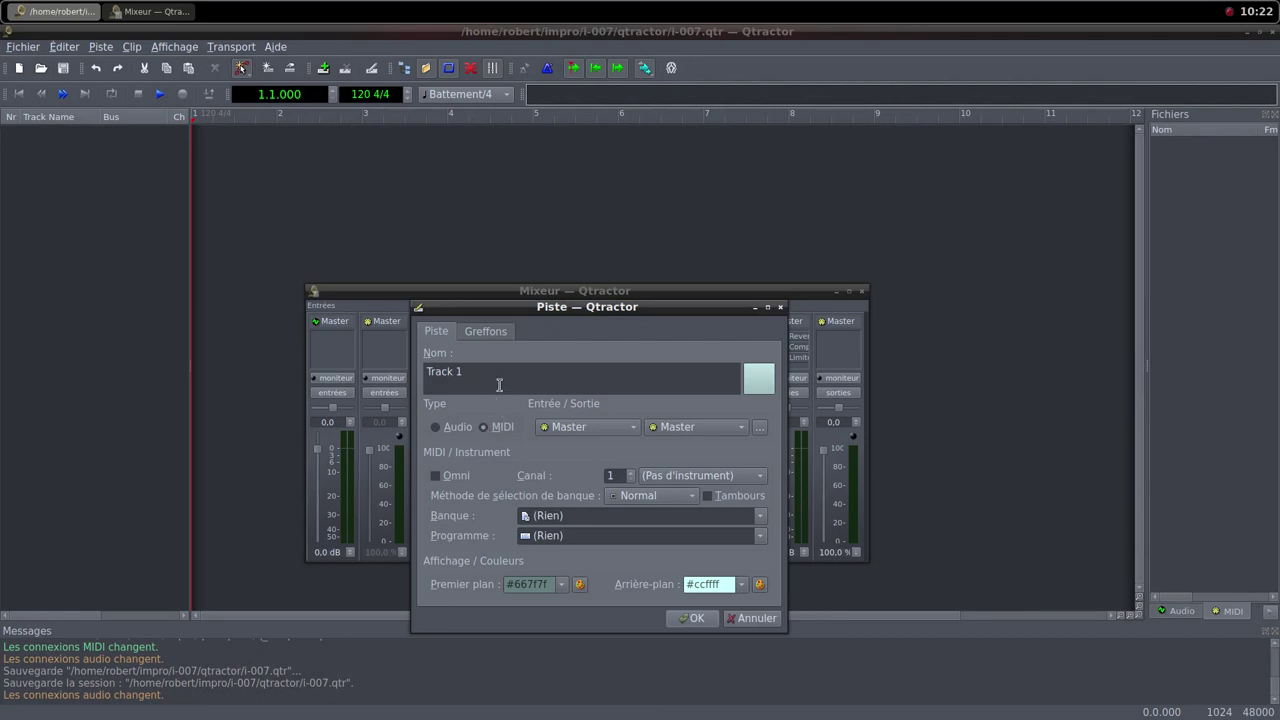
Add the samplv1 LV2 plugin to the new MIDI track, filtering the plugin list by "sam"
{"action": "left_click", "coordinate": [490, 332]}
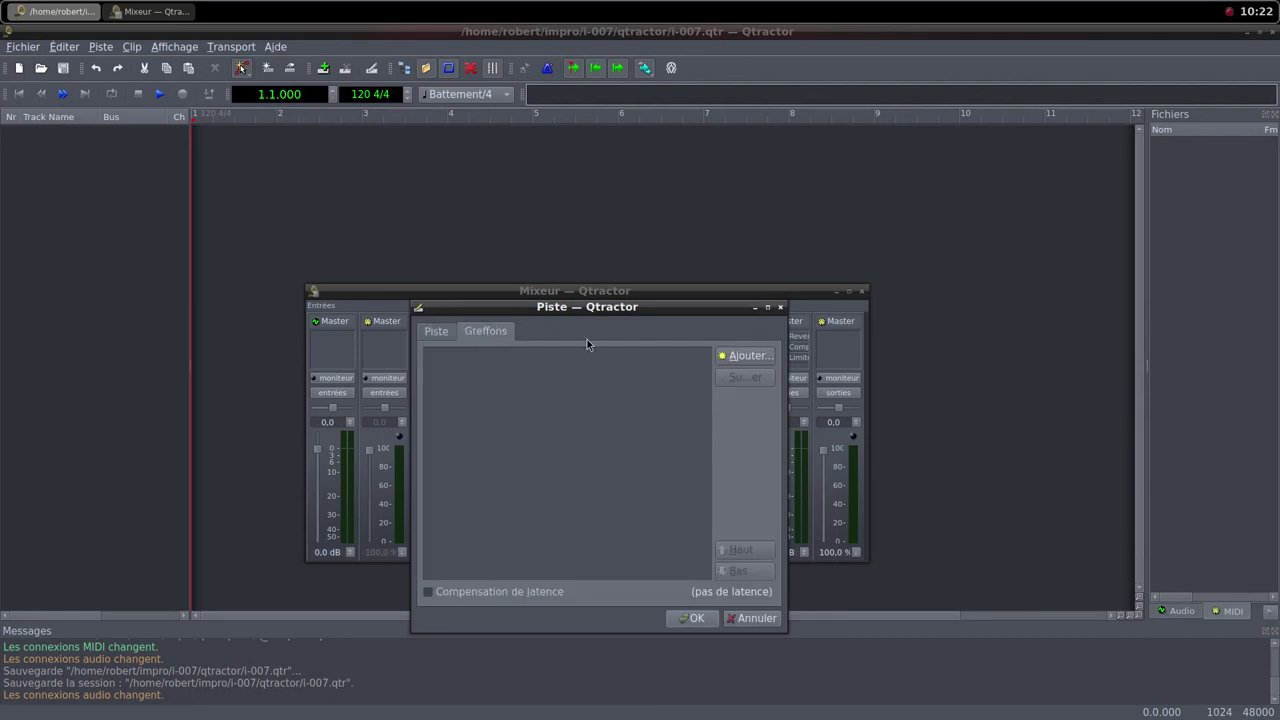
{"action": "left_click", "coordinate": [740, 356]}
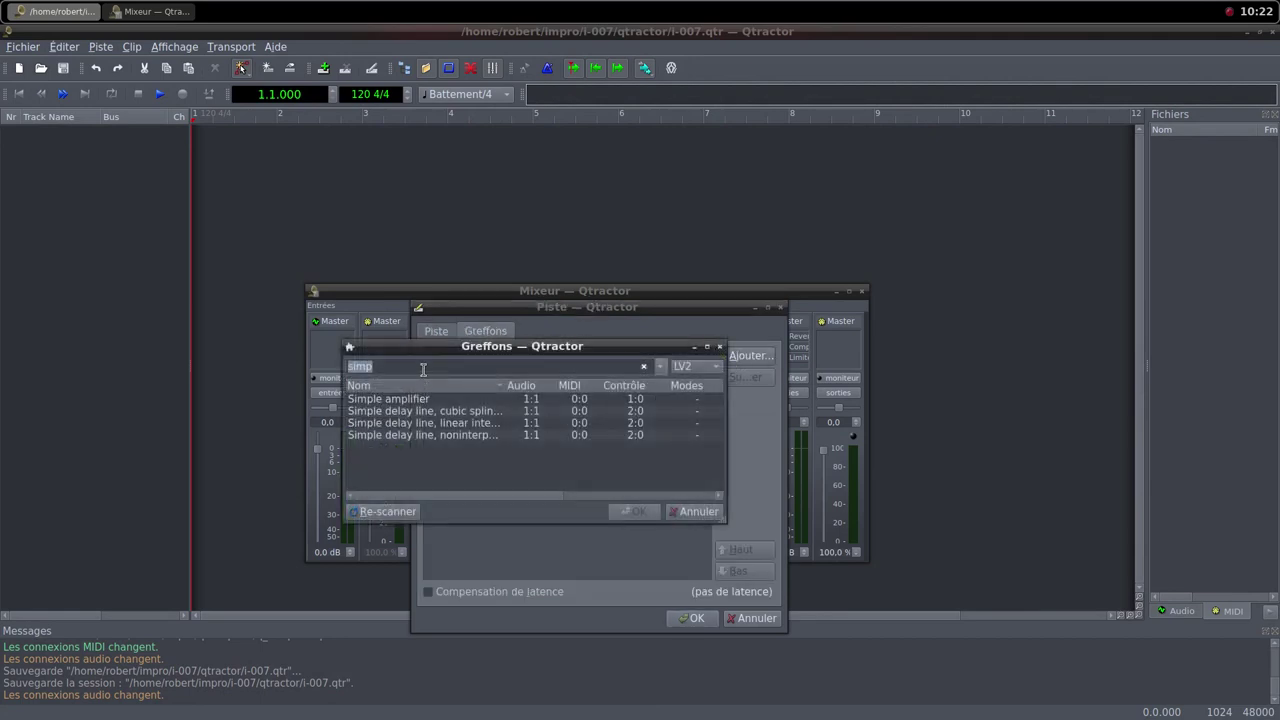
{"action": "type", "text": "sam"}
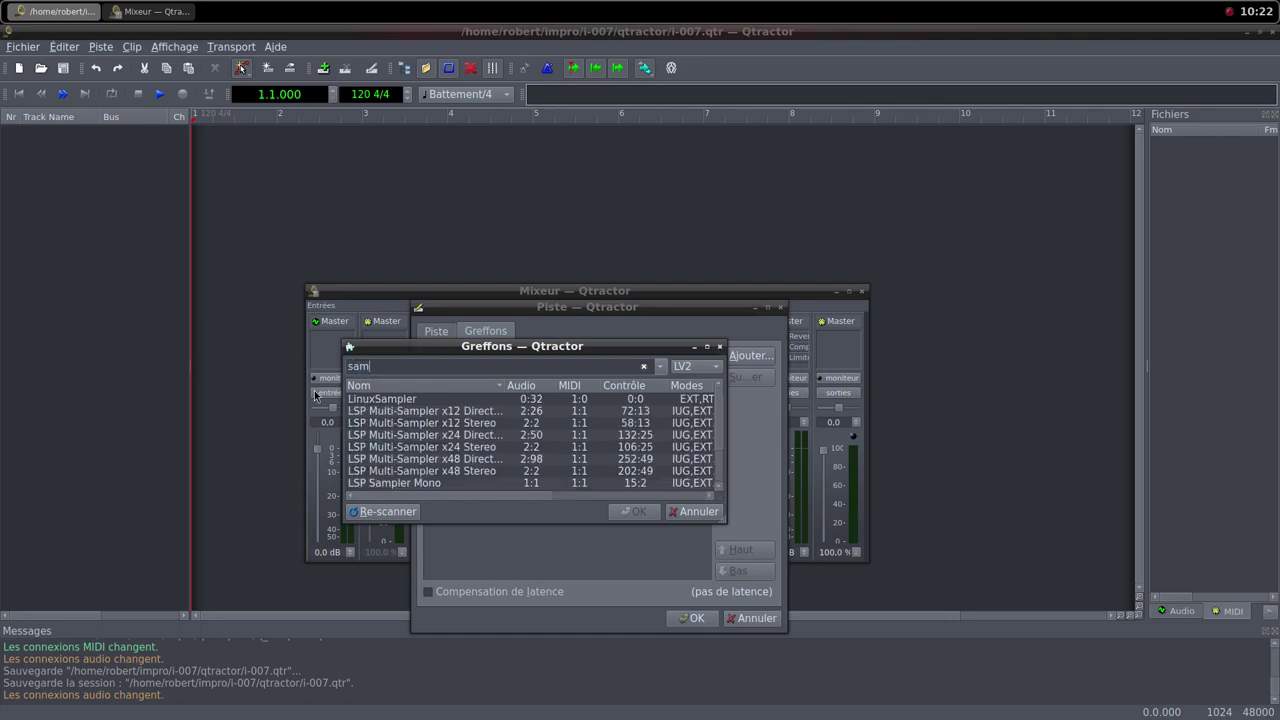
{"action": "scroll", "coordinate": [415, 459], "scroll_direction": "down", "scroll_amount": 1}
{"action": "double_click", "coordinate": [408, 484]}
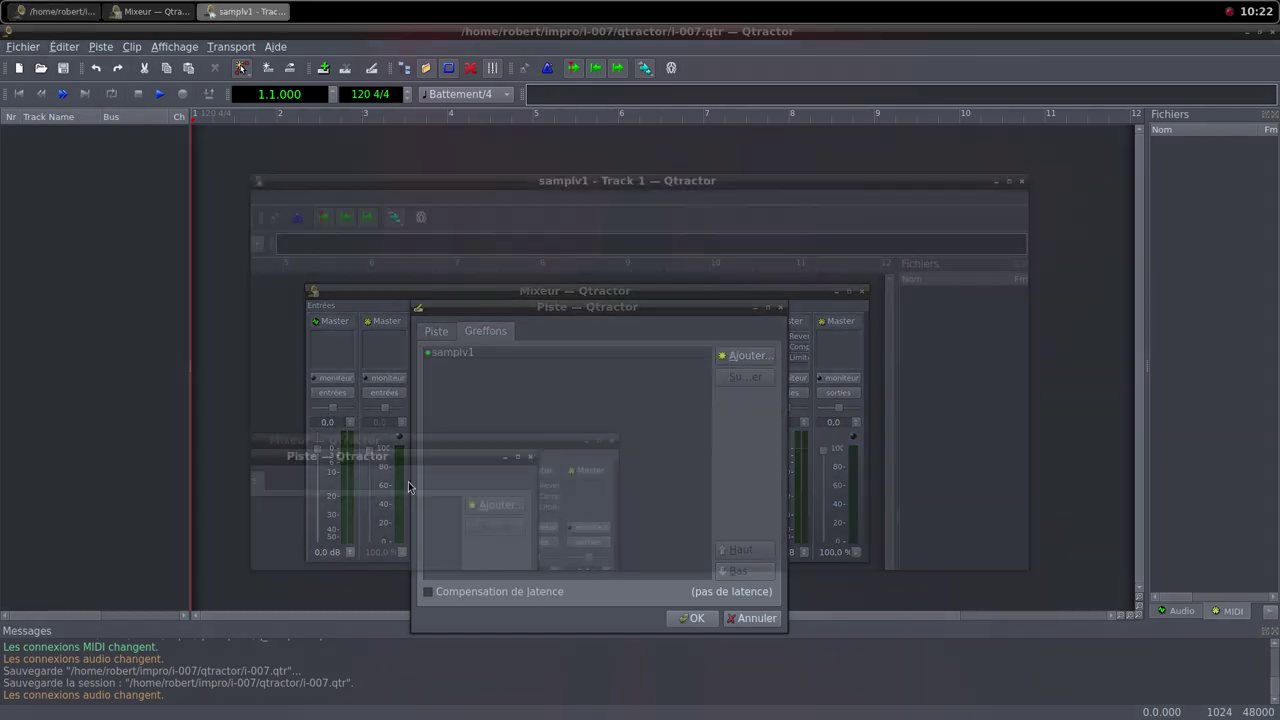
Load the Roland Jupiter 4 C5 .aiff file from the samples folder into samplv1
{"action": "double_click", "coordinate": [435, 298]}
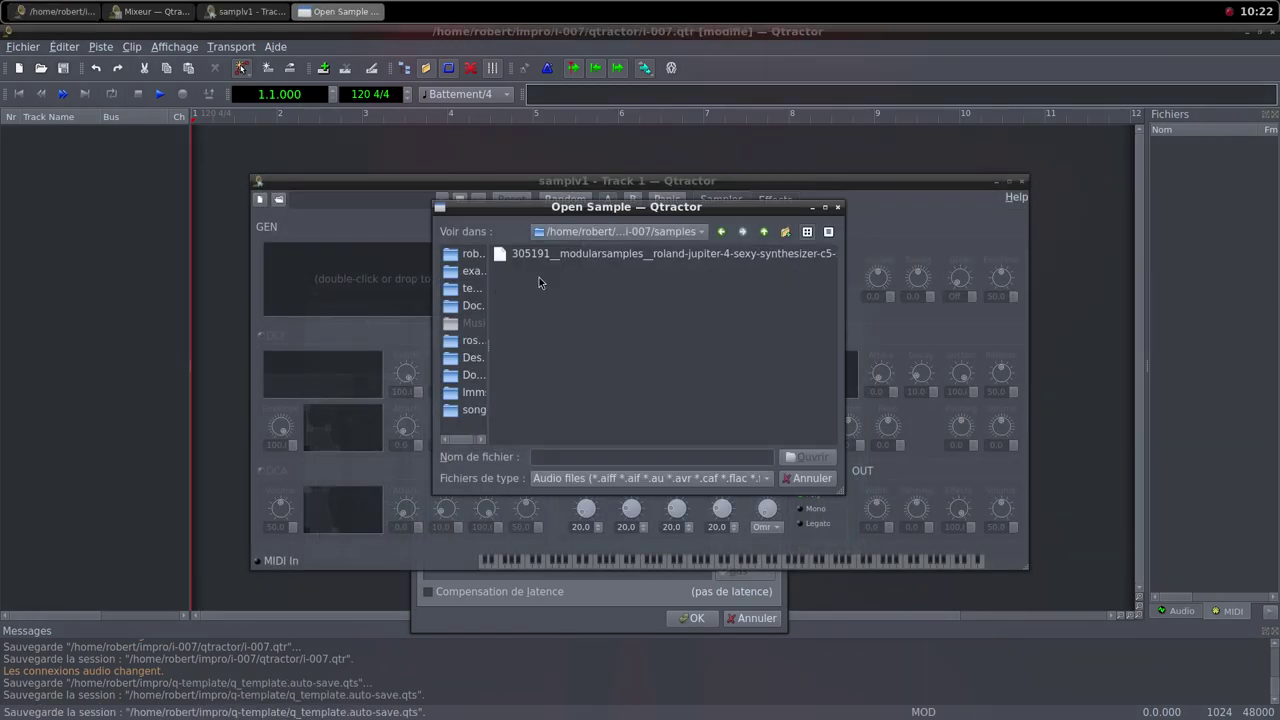
{"action": "left_click", "coordinate": [575, 256]}
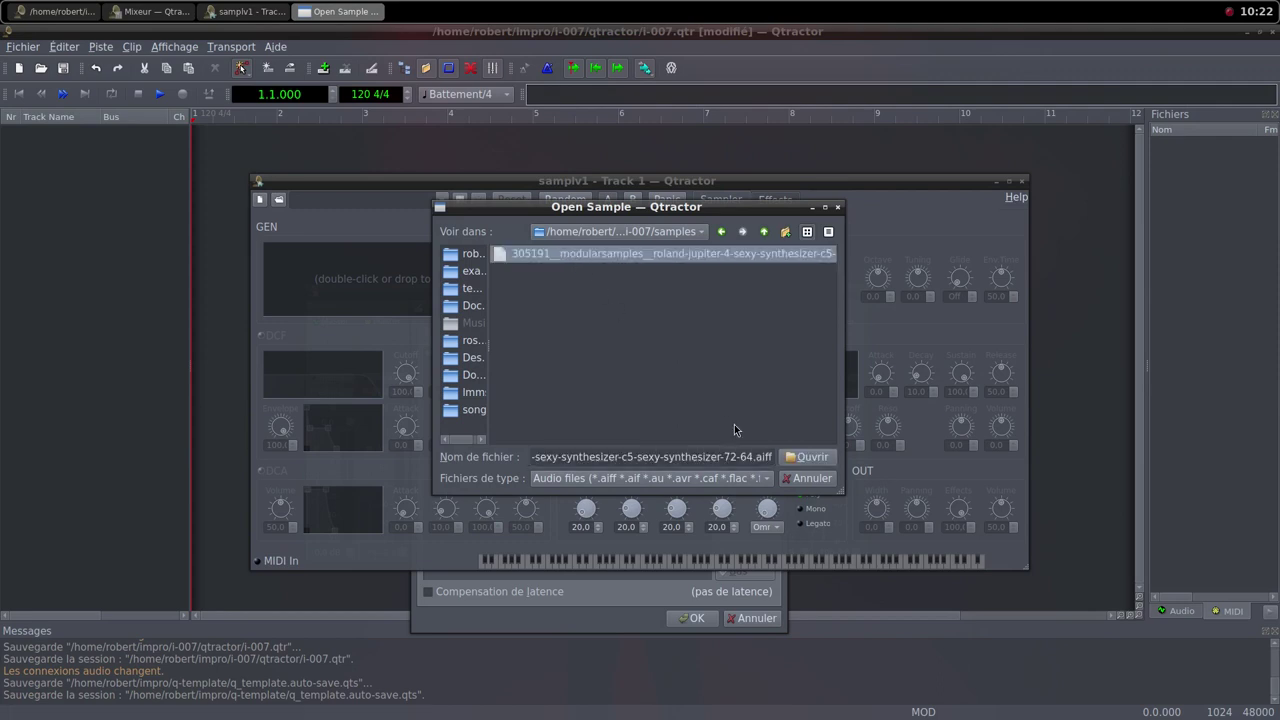
{"action": "left_click", "coordinate": [803, 458]}
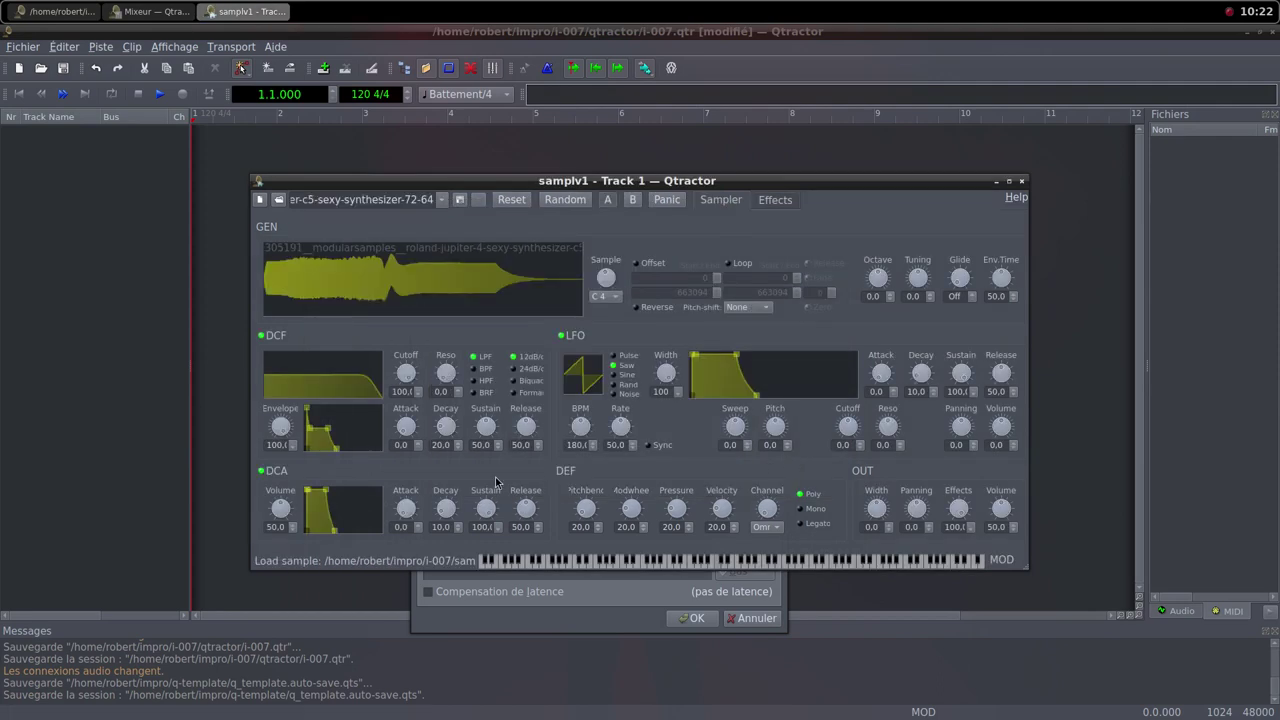
Set samplv1's DCA volume to 100, raise its output volume, and close the plugin window
{"action": "left_click_drag", "start_coordinate": [295, 517], "coordinate": [292, 556]}
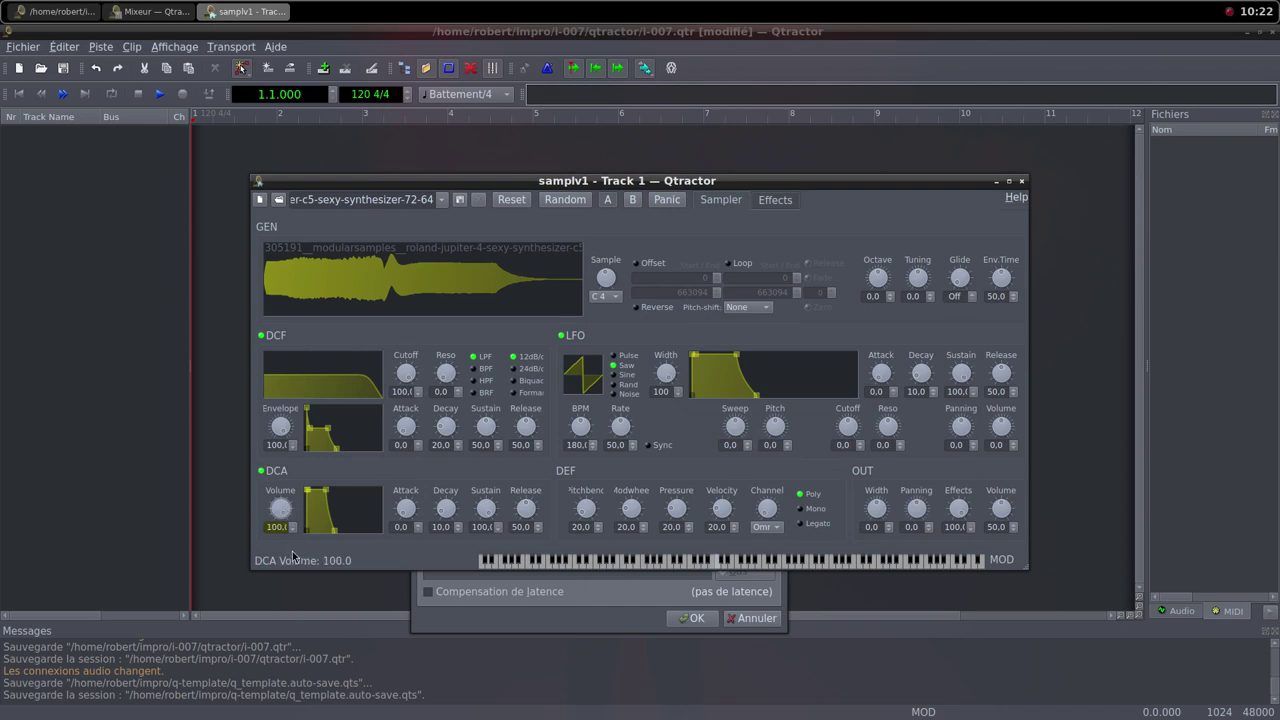
{"action": "left_click_drag", "start_coordinate": [1006, 509], "coordinate": [1009, 553]}
{"action": "left_click", "coordinate": [1021, 181]}
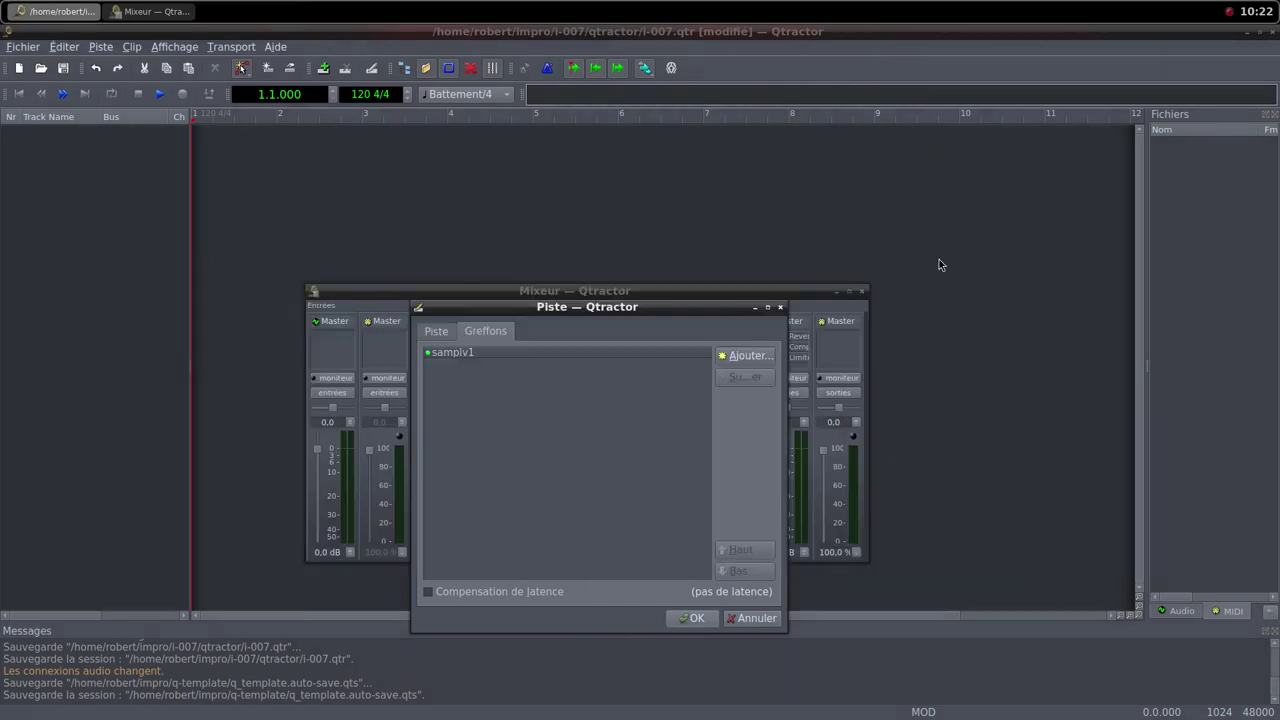
Confirm the new MIDI track and set its mixer volume to 0 %
{"action": "left_click", "coordinate": [696, 618]}
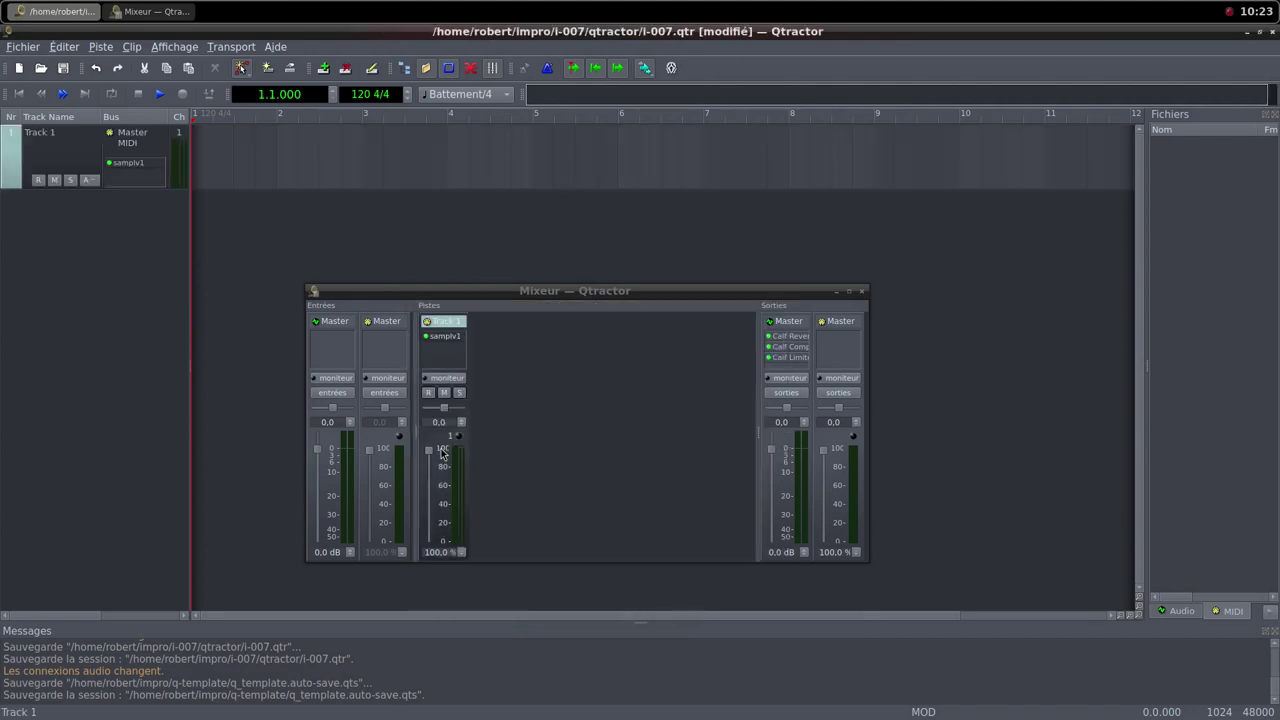
{"action": "left_click_drag", "start_coordinate": [433, 453], "coordinate": [434, 563]}
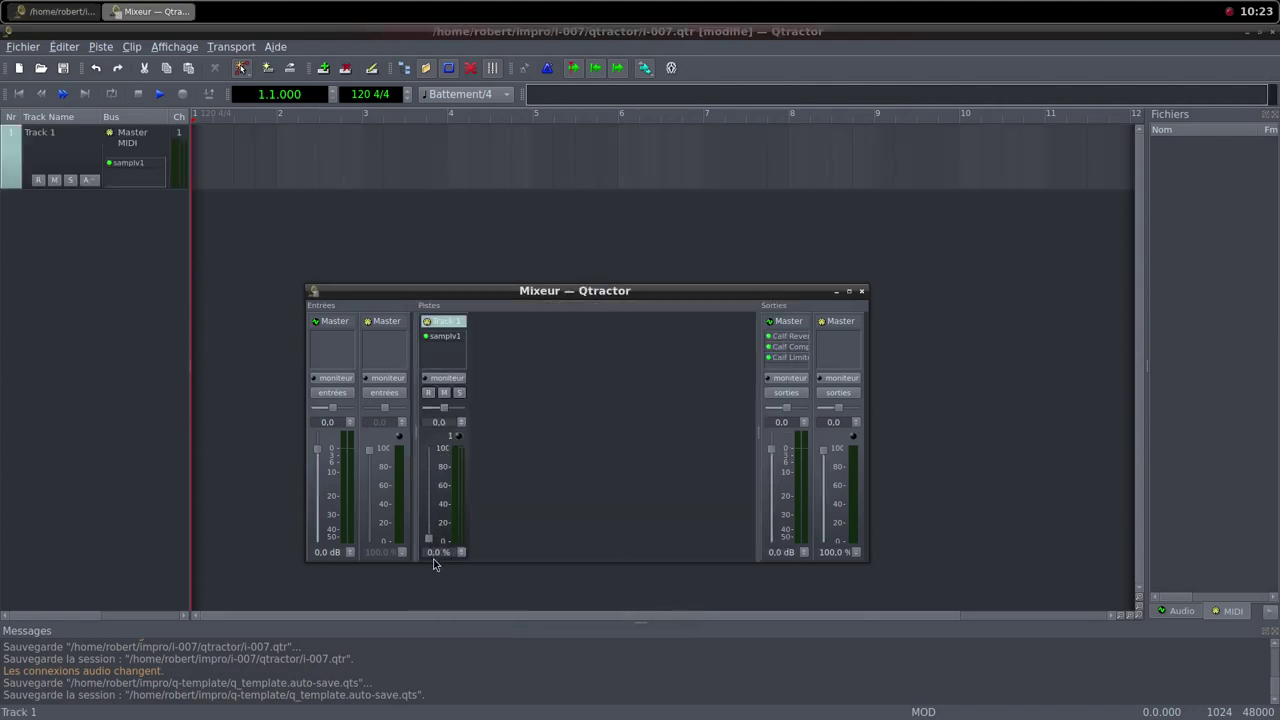
Create a new MIDI clip at the start of Track 1 and extend it to four bars
{"action": "right_click", "coordinate": [279, 177]}
{"action": "mouse_move", "coordinate": [371, 417]}
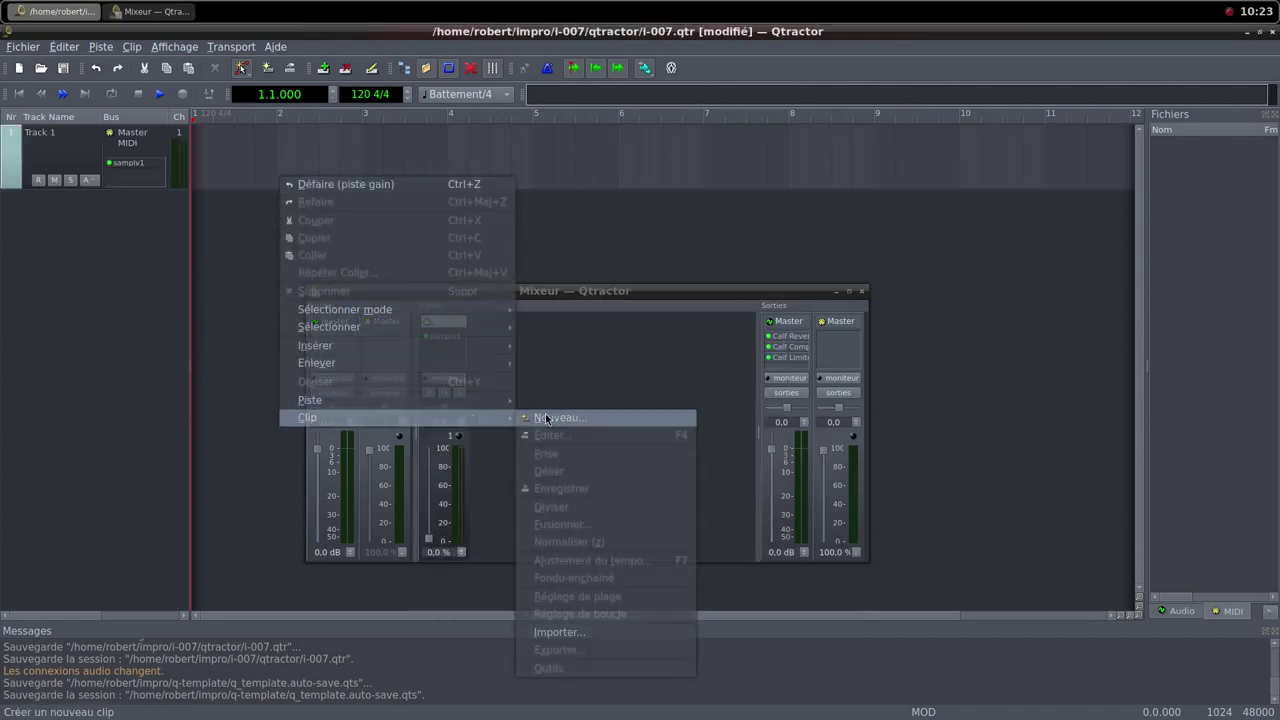
{"action": "left_click", "coordinate": [547, 418]}
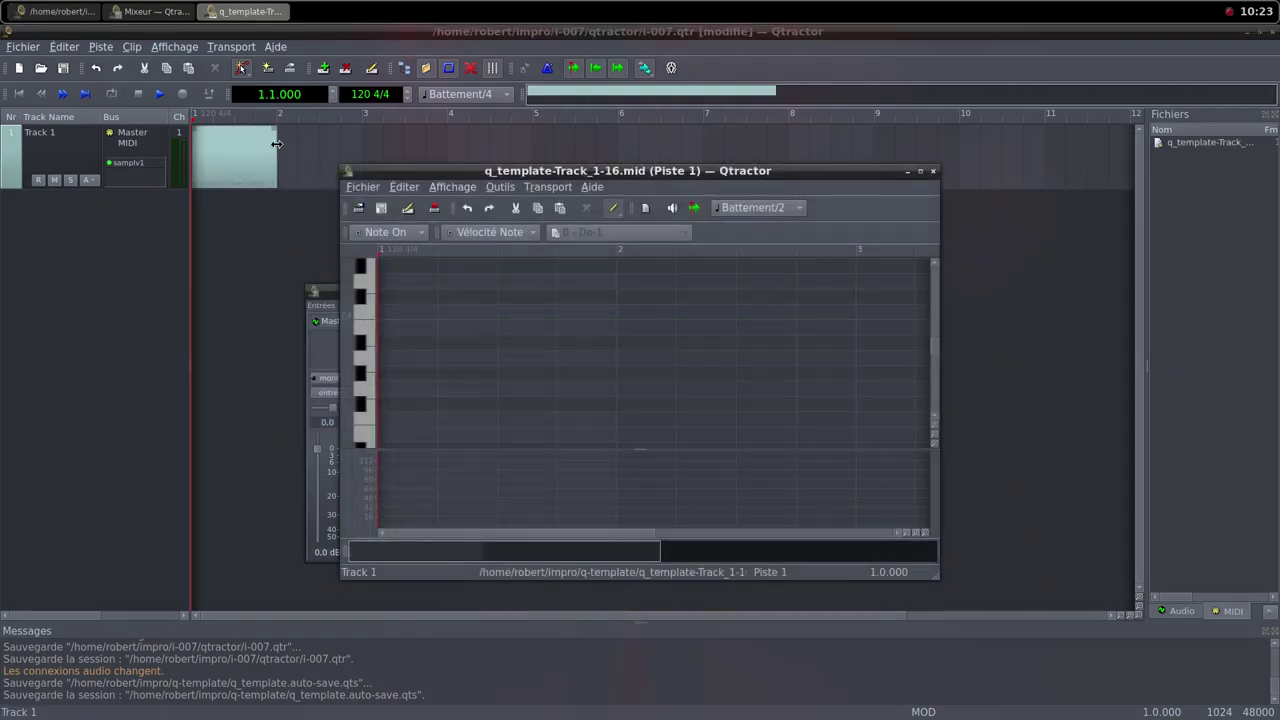
{"action": "left_click_drag", "start_coordinate": [276, 144], "coordinate": [528, 195]}
Set the session's loop range to the four-bar clip on Track 1
{"action": "right_click", "coordinate": [407, 167]}
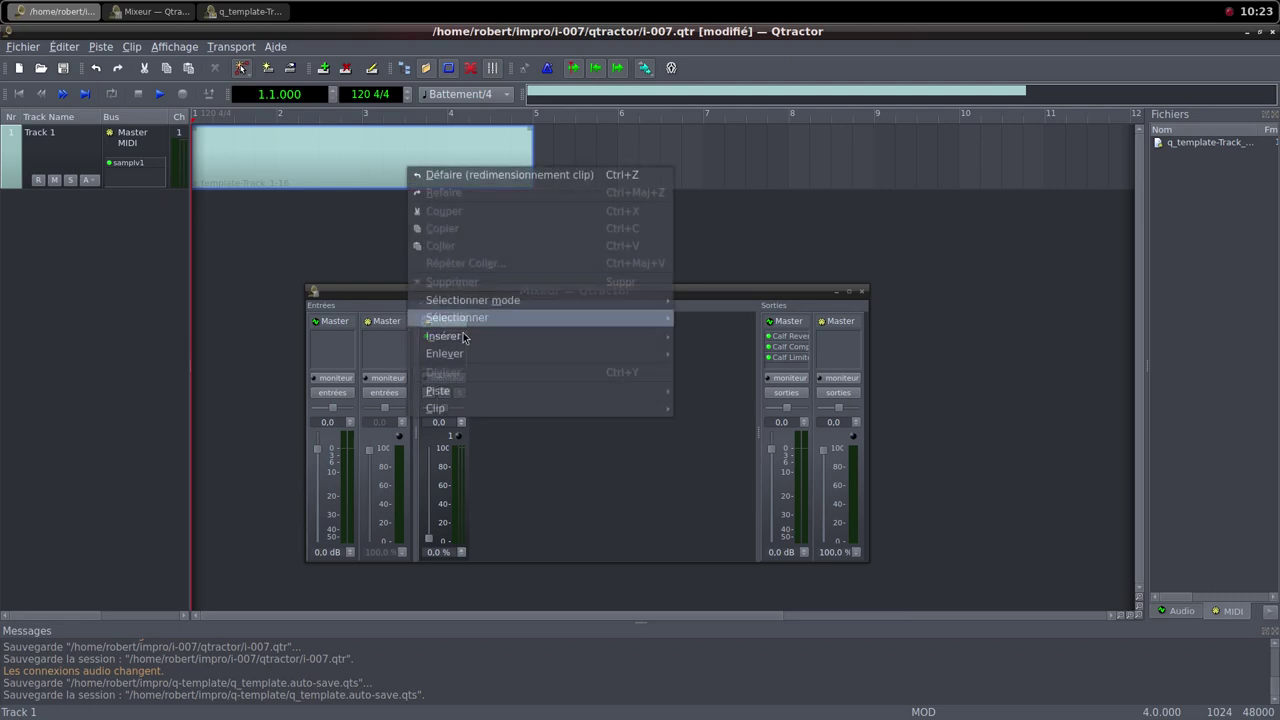
{"action": "mouse_move", "coordinate": [526, 408]}
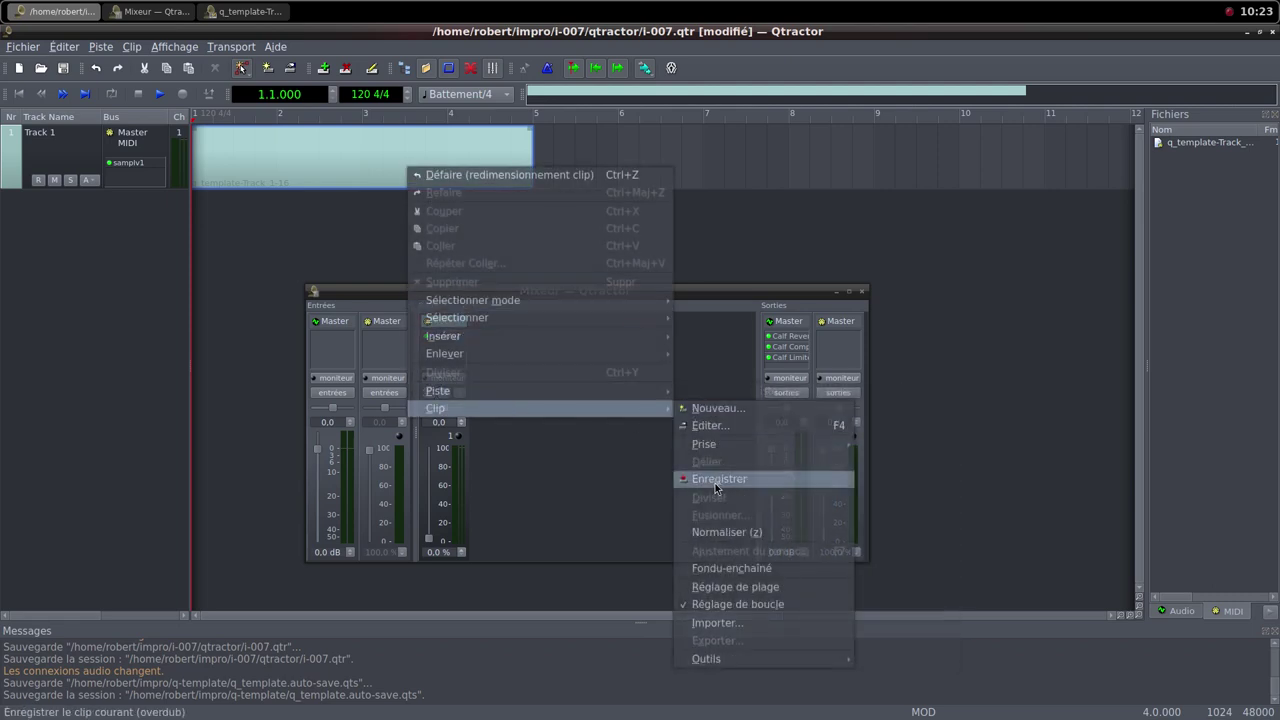
{"action": "left_click", "coordinate": [741, 604]}
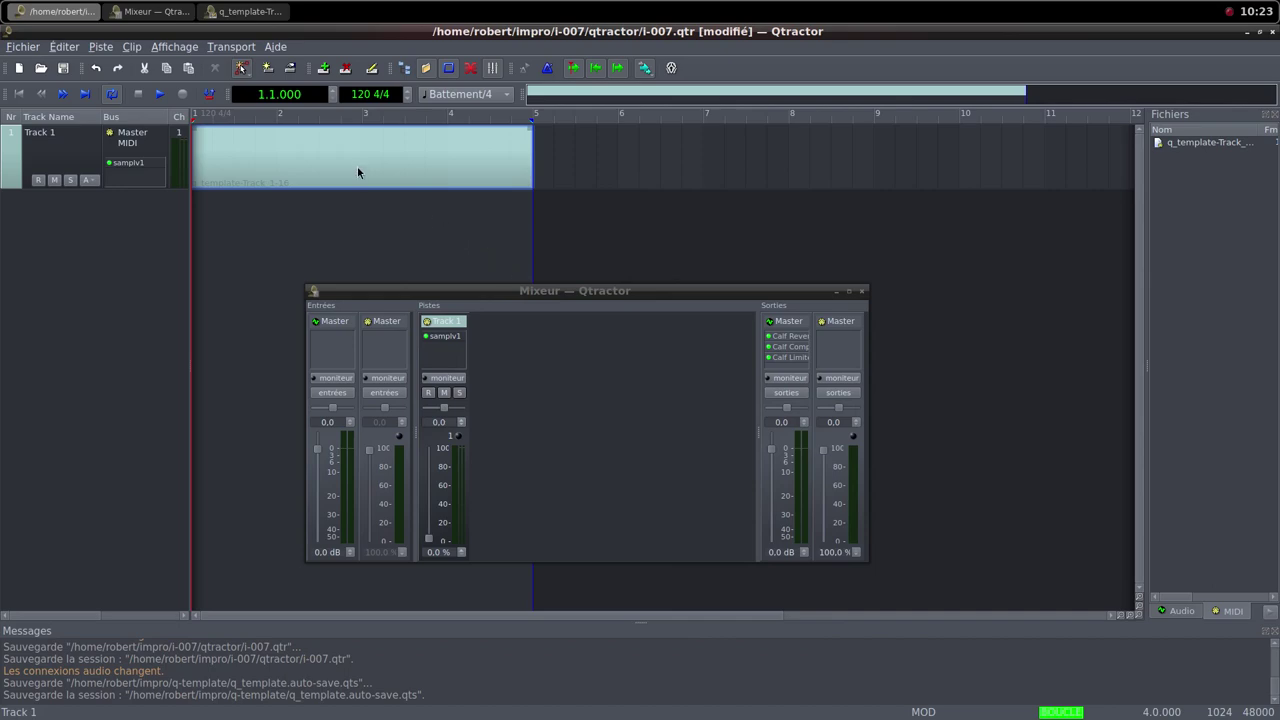
{"action": "mouse_move", "coordinate": [357, 172]}
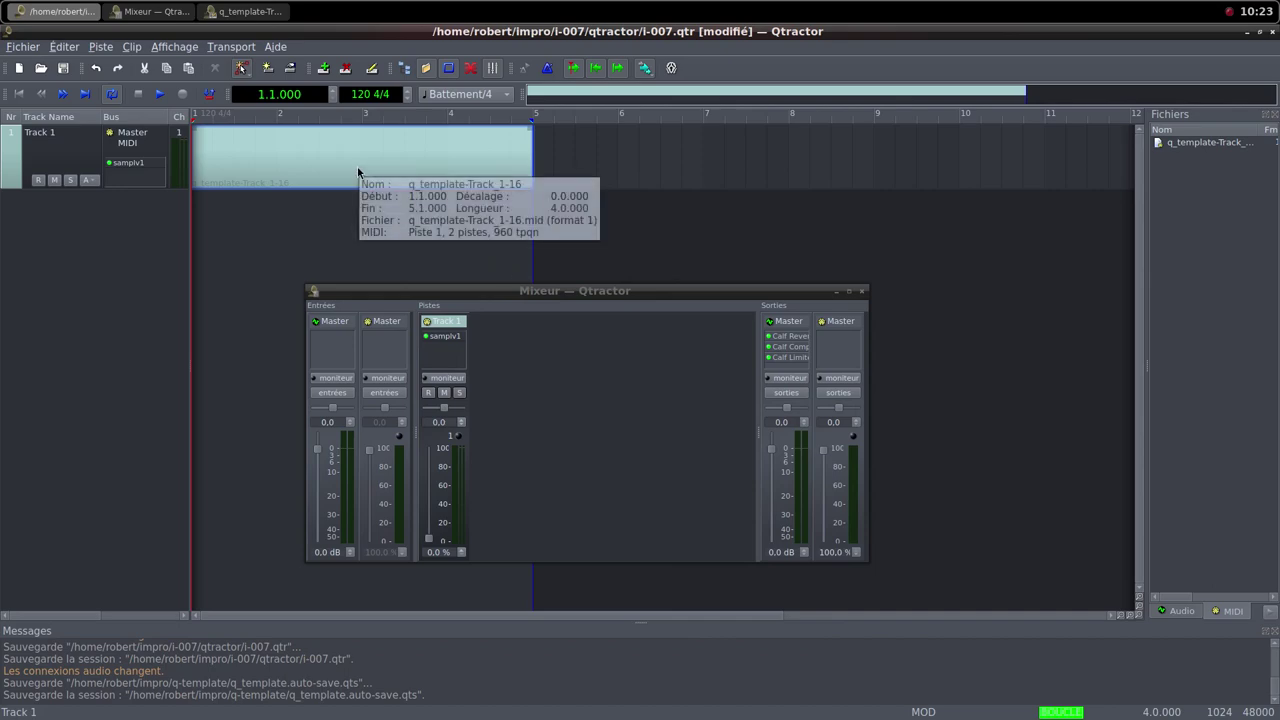
Check the sample's page on Freesound in Firefox and return to the Qtractor session
{"action": "middle_click", "coordinate": [508, 8]}
{"action": "left_click", "coordinate": [515, 24]}
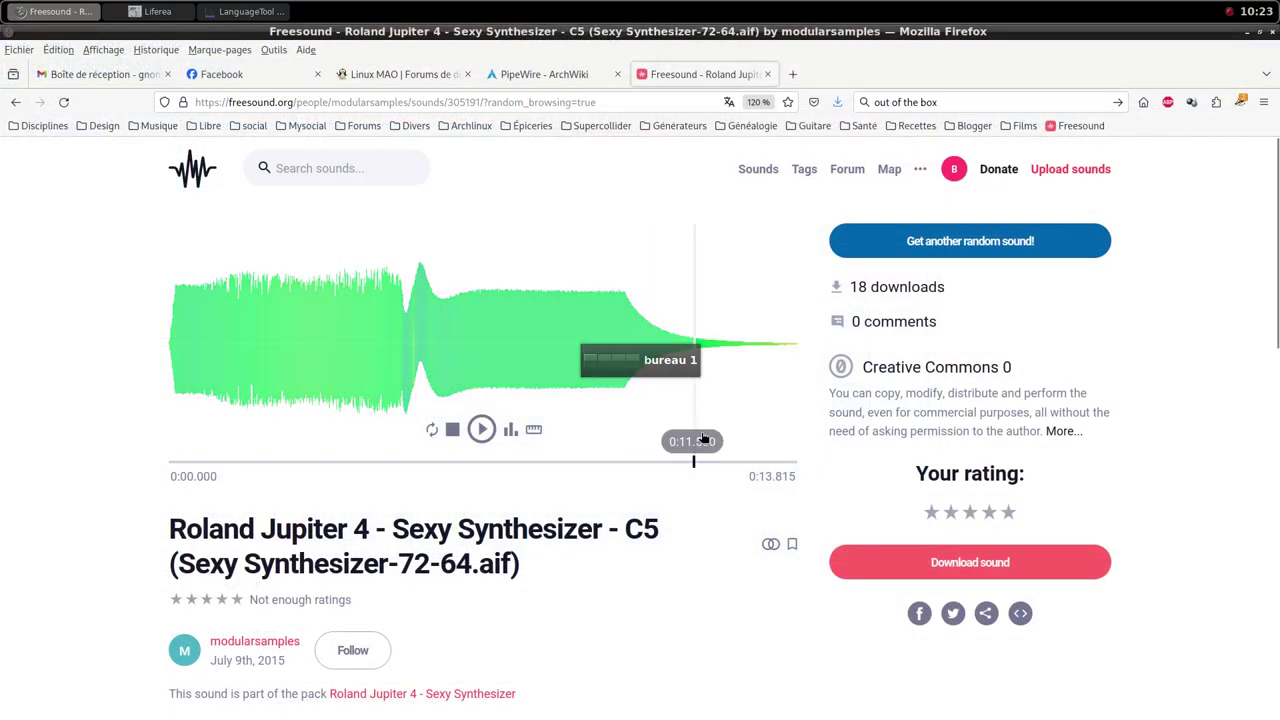
{"action": "middle_click", "coordinate": [593, 8]}
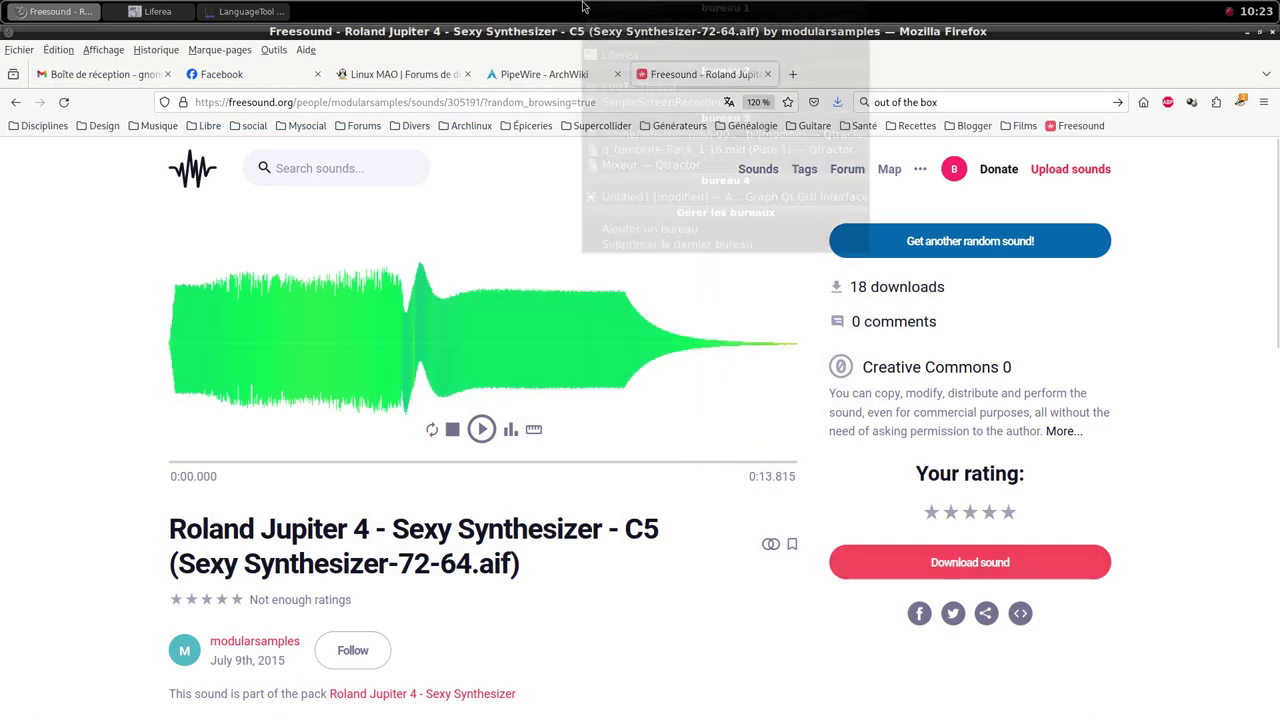
{"action": "left_click", "coordinate": [634, 135]}
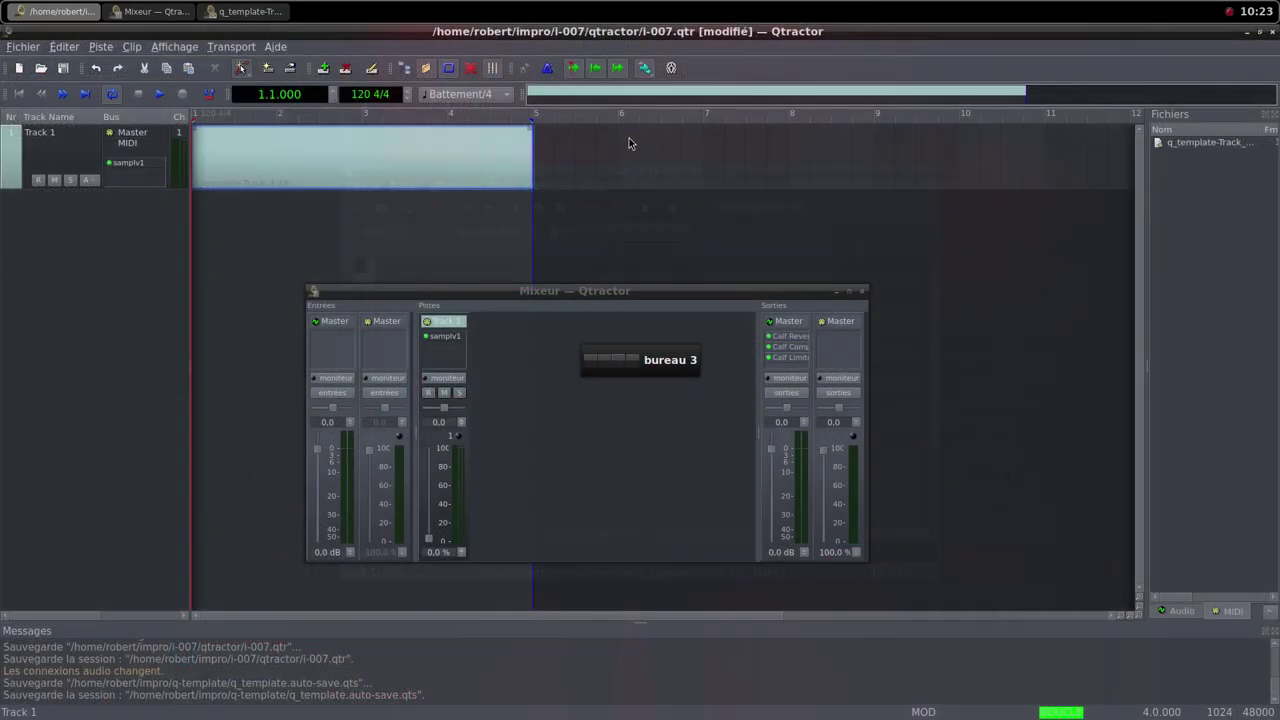
Open the clip in the MIDI editor, draw a C4 note spanning all four bars, and close the editor
{"action": "double_click", "coordinate": [245, 161]}
{"action": "left_click", "coordinate": [920, 171]}
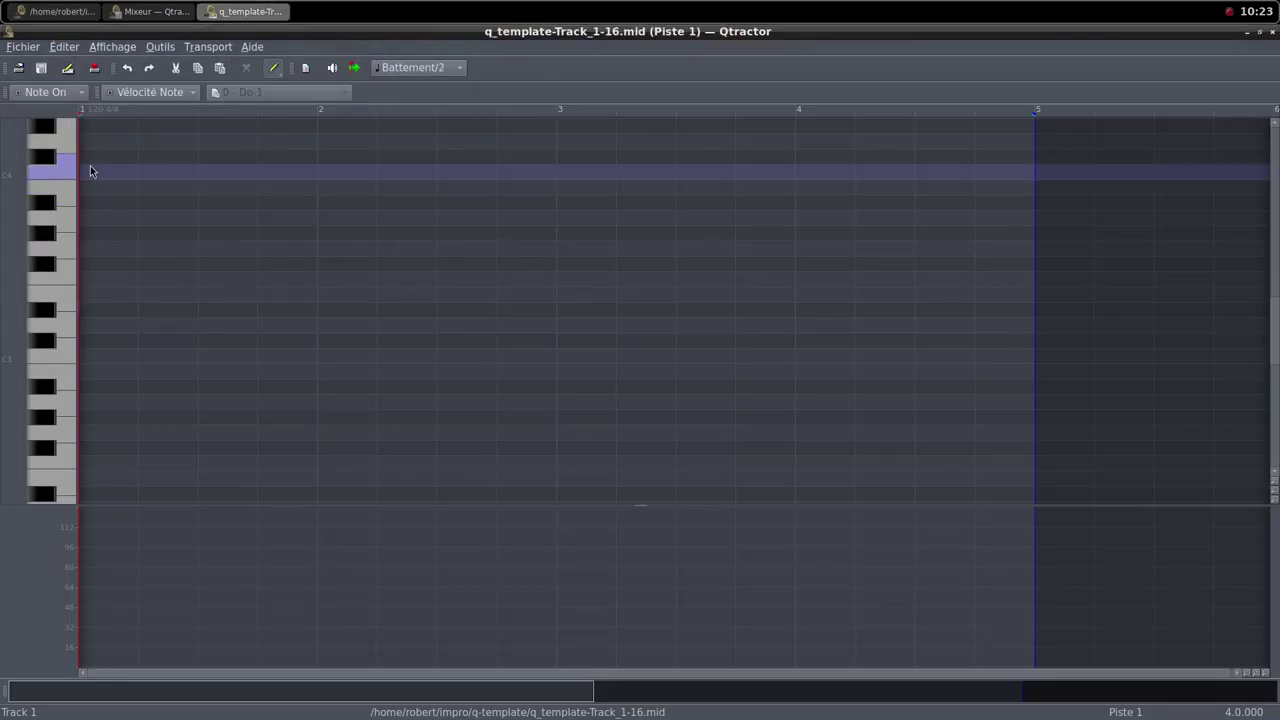
{"action": "mouse_move", "coordinate": [90, 170]}
{"action": "left_mouse_down"}
{"action": "mouse_move", "coordinate": [960, 160]}
{"action": "mouse_move", "coordinate": [1020, 163]}
{"action": "mouse_move", "coordinate": [1014, 174]}
{"action": "left_mouse_up"}
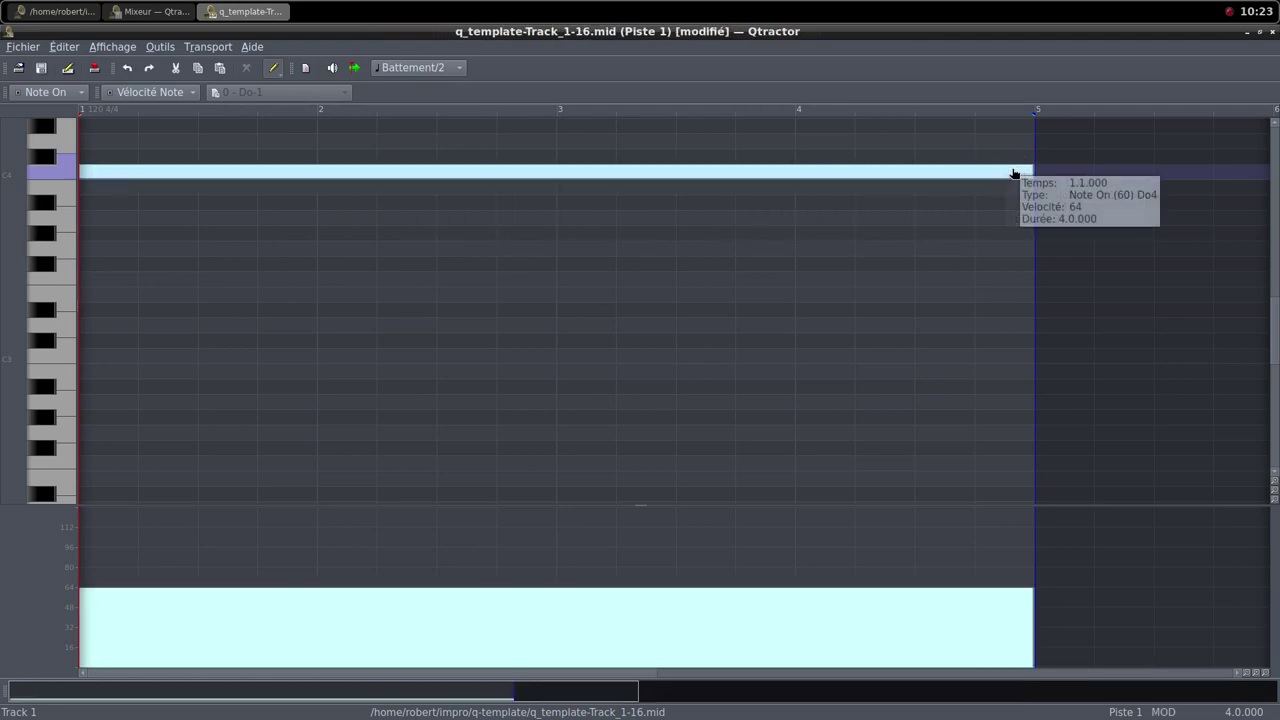
{"action": "left_click", "coordinate": [1260, 32]}
{"action": "left_click", "coordinate": [932, 171]}
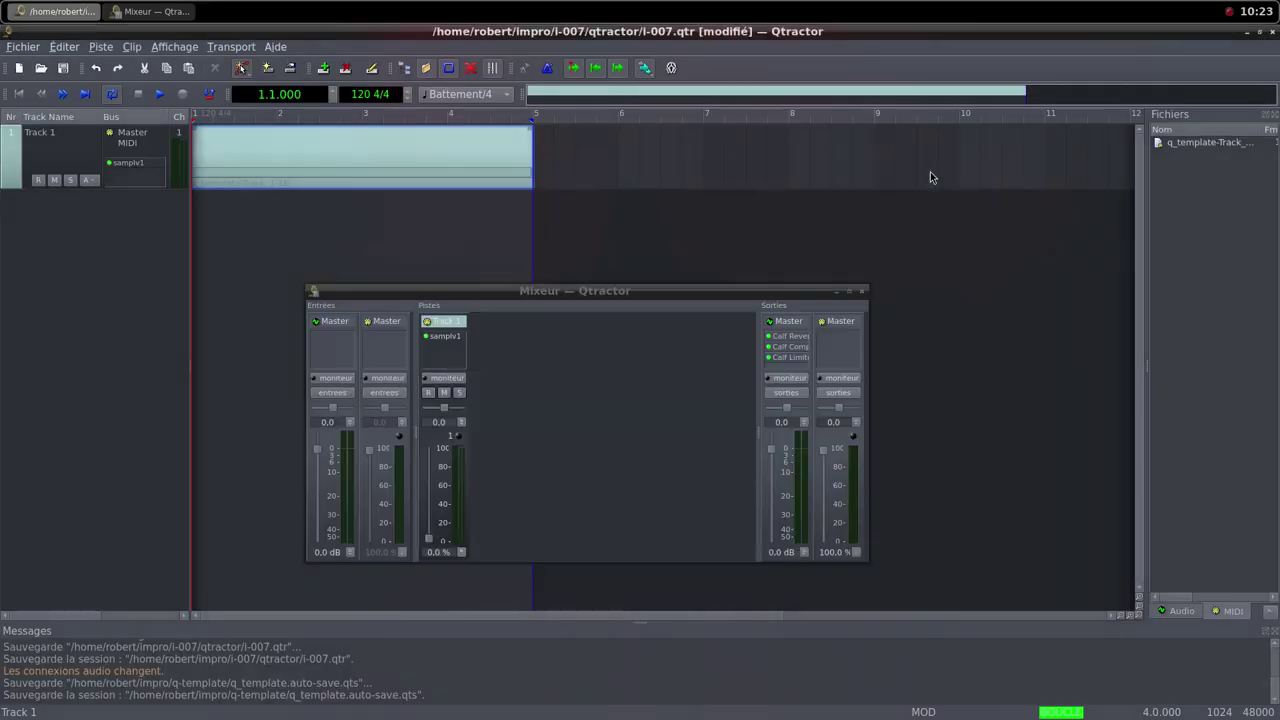
Inspect Qtractor's audio and MIDI connections in the PipeWire graph and return to the Qtractor session
{"action": "middle_click", "coordinate": [623, 7]}
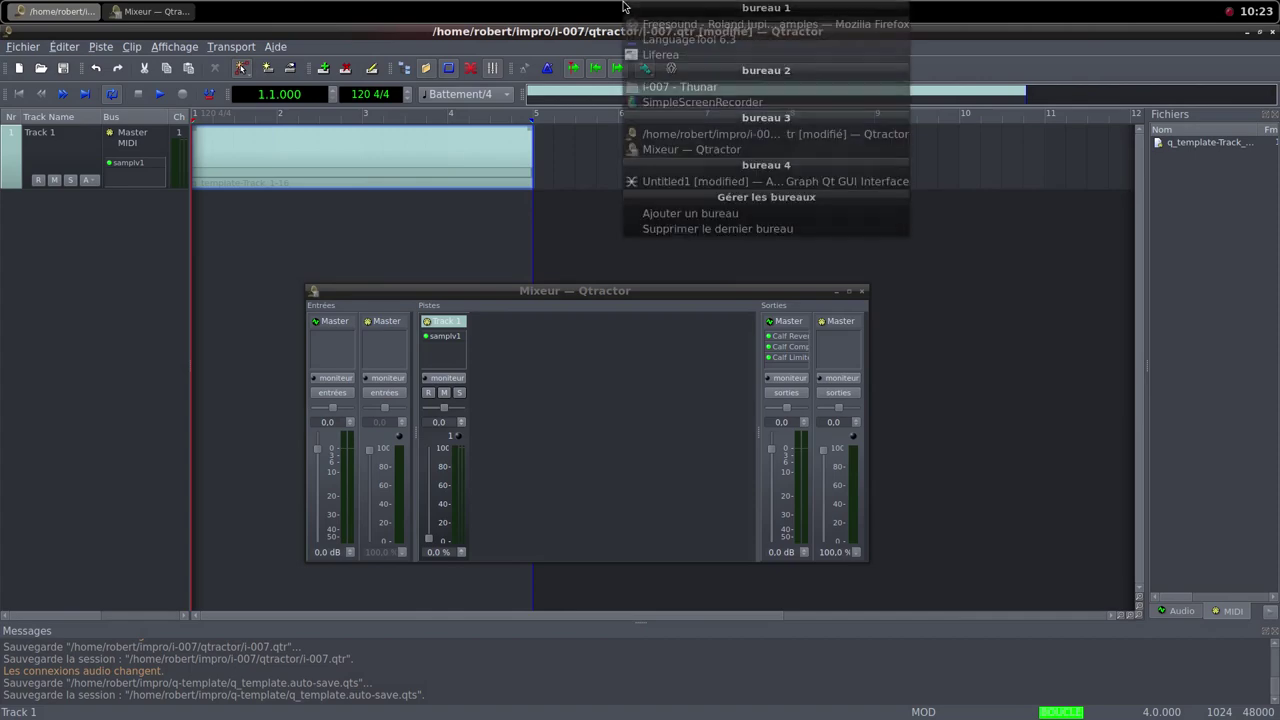
{"action": "left_click", "coordinate": [669, 185]}
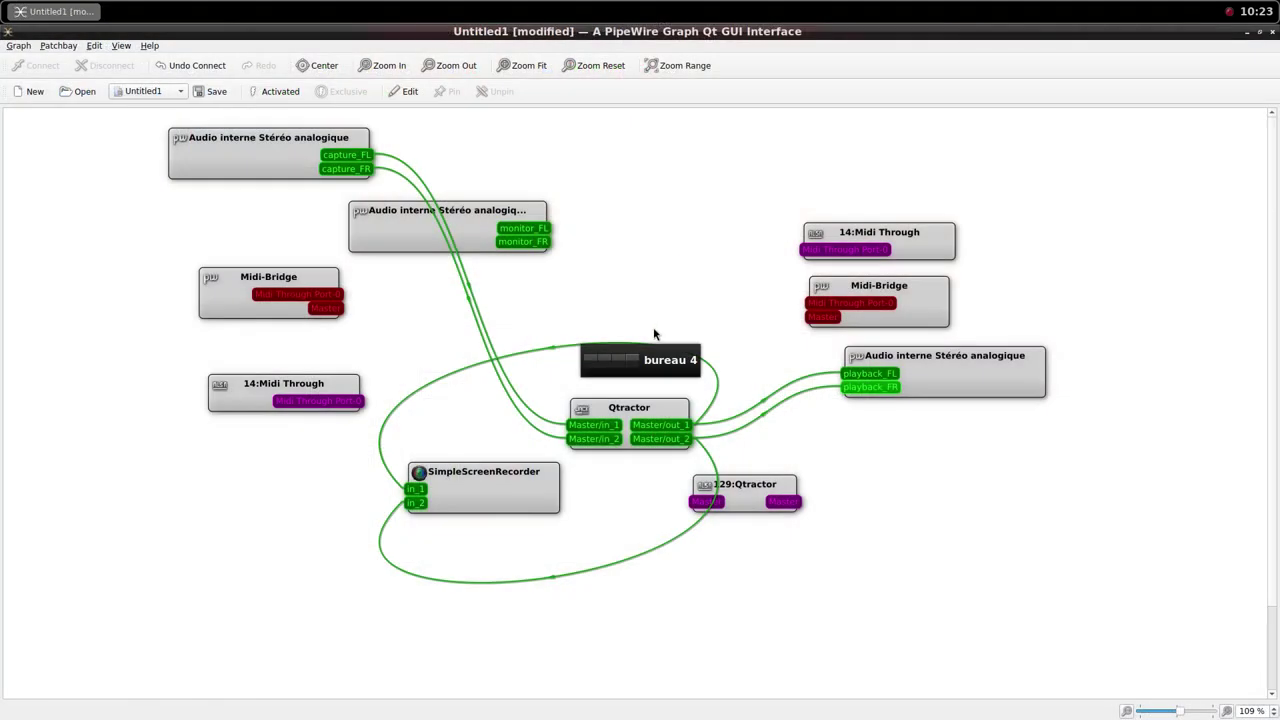
{"action": "middle_click", "coordinate": [643, 7]}
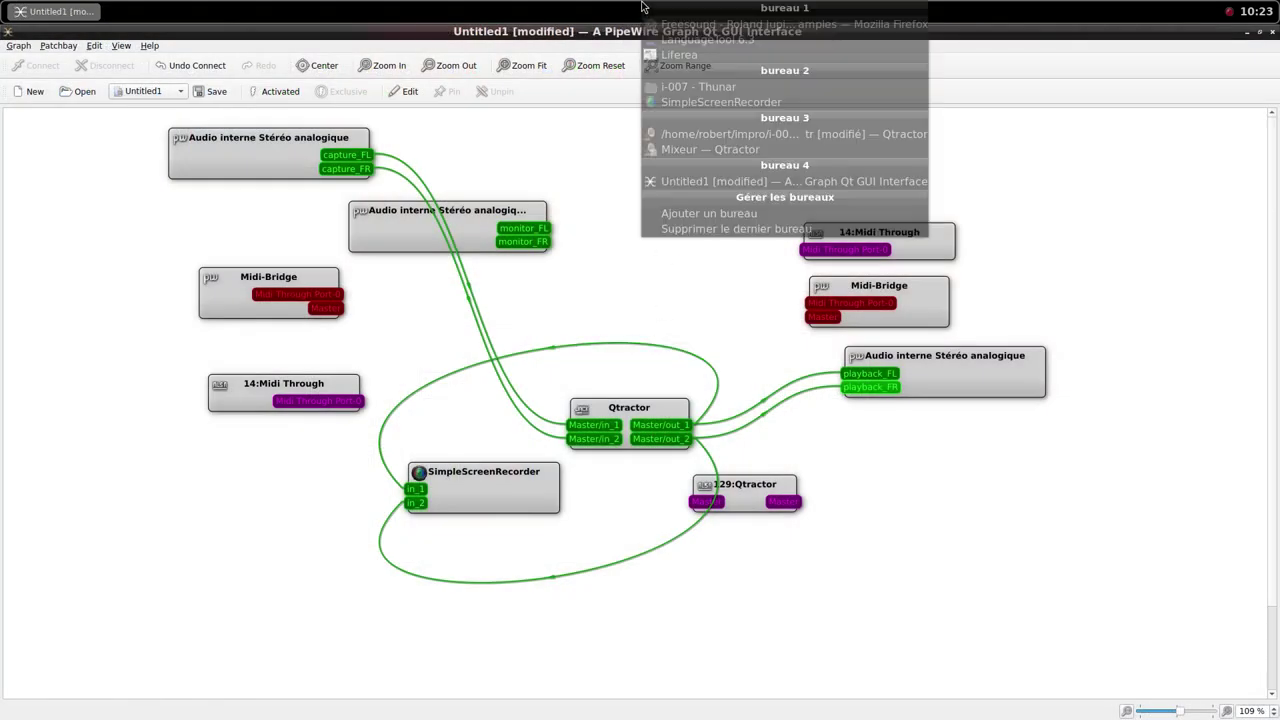
{"action": "left_click", "coordinate": [668, 134]}
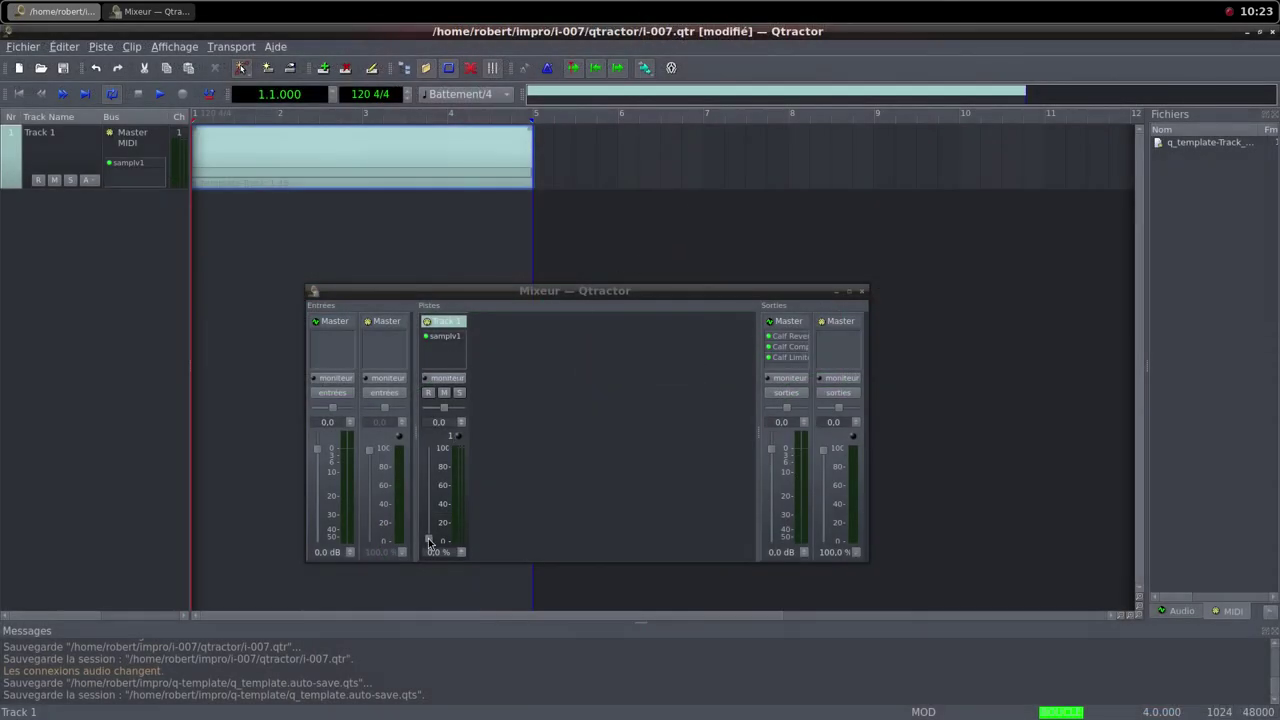
Start looped playback and raise Track 1's mixer volume to 100 %
{"action": "left_click", "coordinate": [155, 93]}
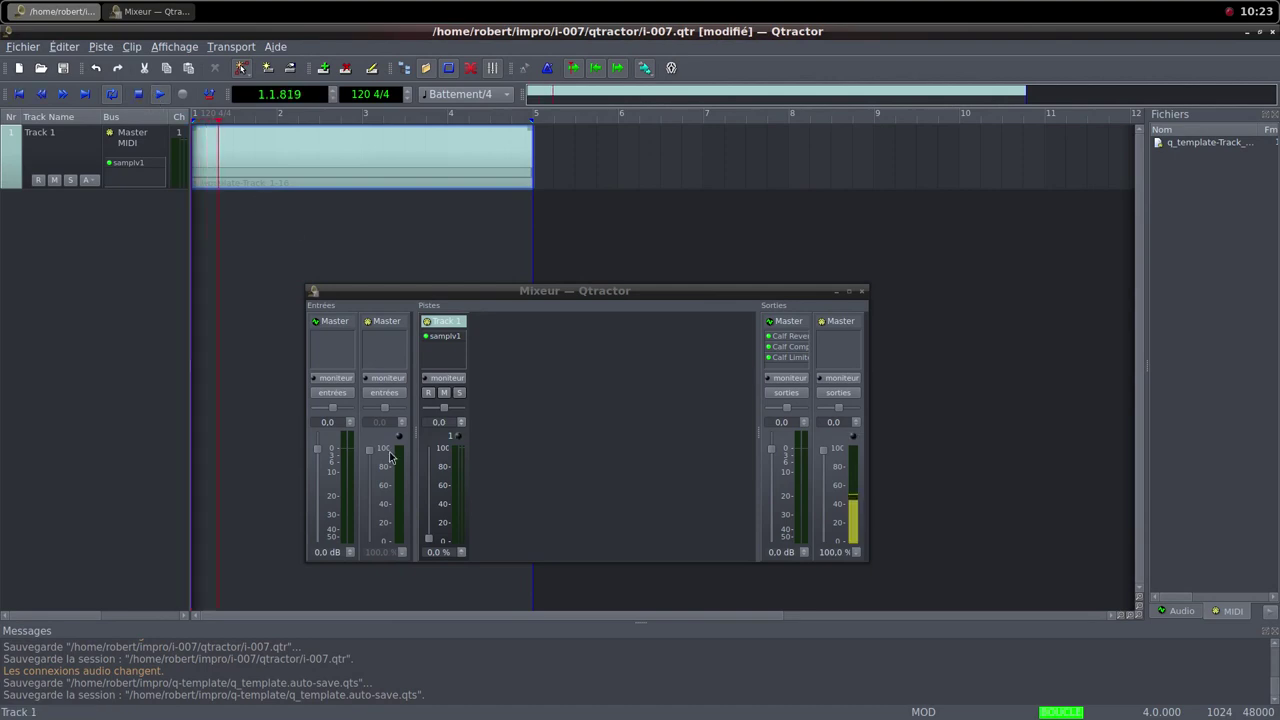
{"action": "left_click", "coordinate": [428, 540]}
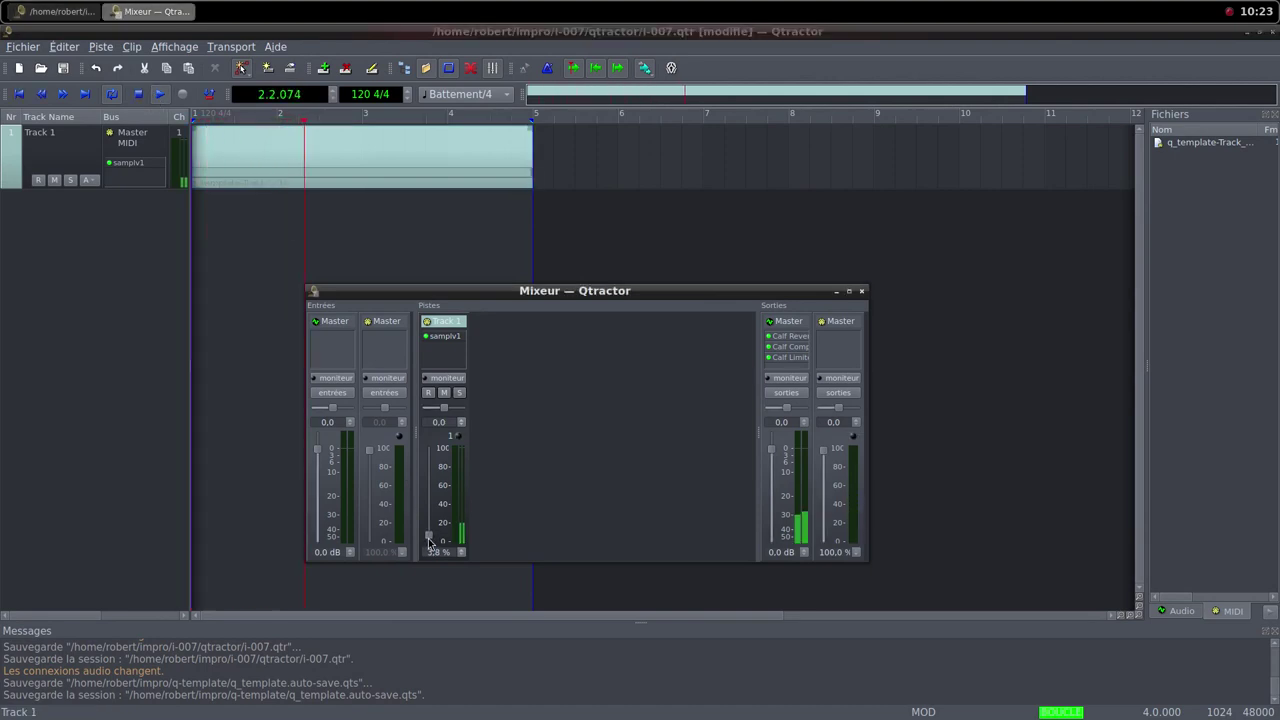
{"action": "left_click_drag", "start_coordinate": [428, 541], "coordinate": [424, 447]}
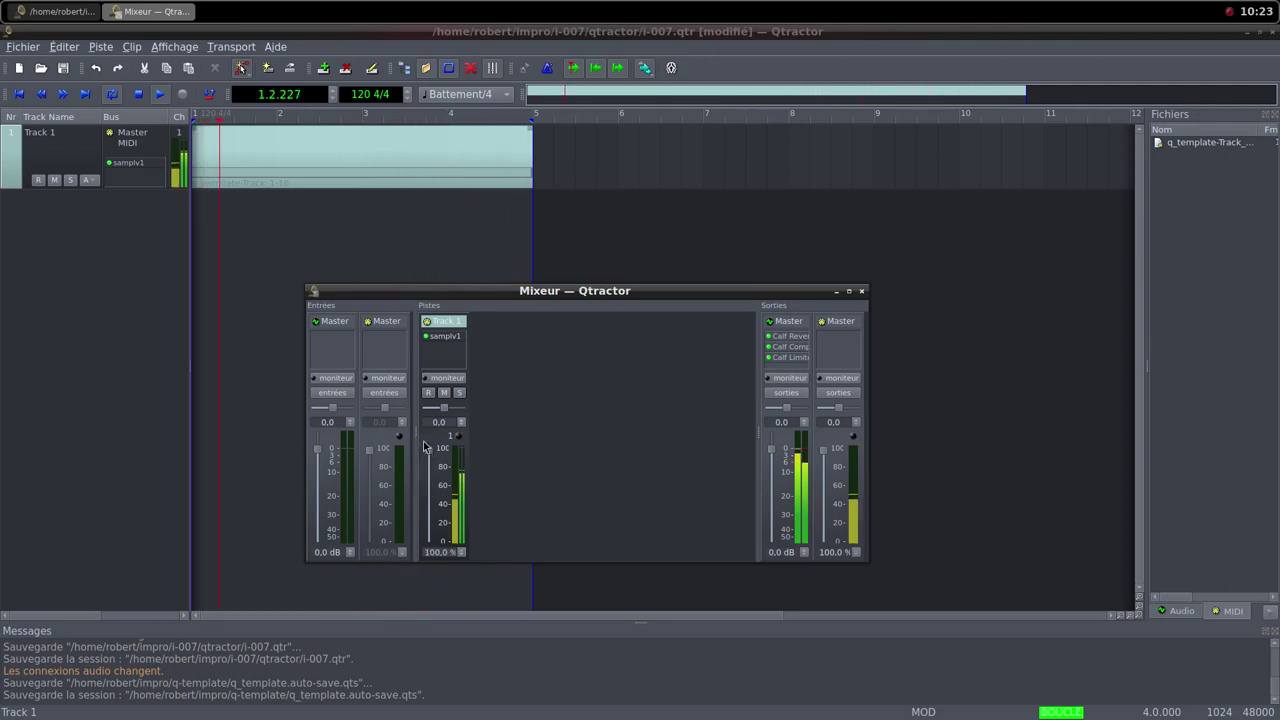
Add the Simple amplifier plugin to Track 1 in the mixer, set its gain to about 8.1 dB and close its window
{"action": "right_click", "coordinate": [445, 352]}
{"action": "left_click", "coordinate": [470, 359]}
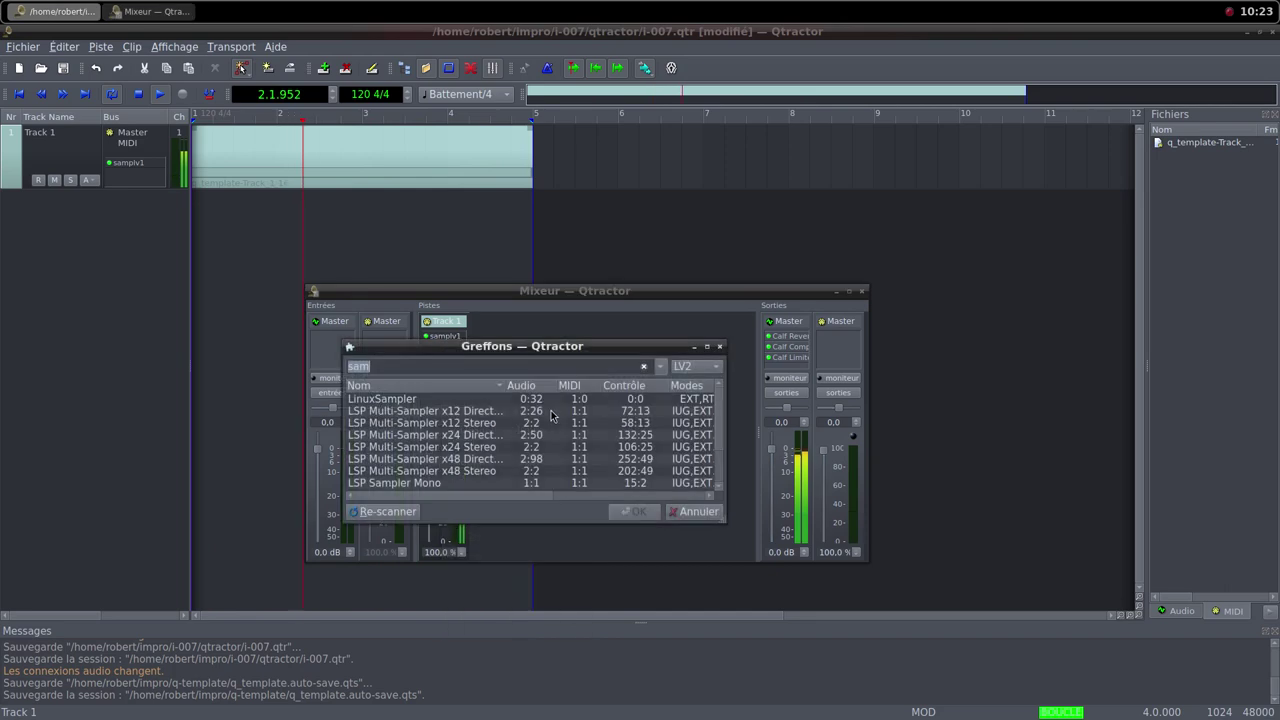
{"action": "type", "text": "simp"}
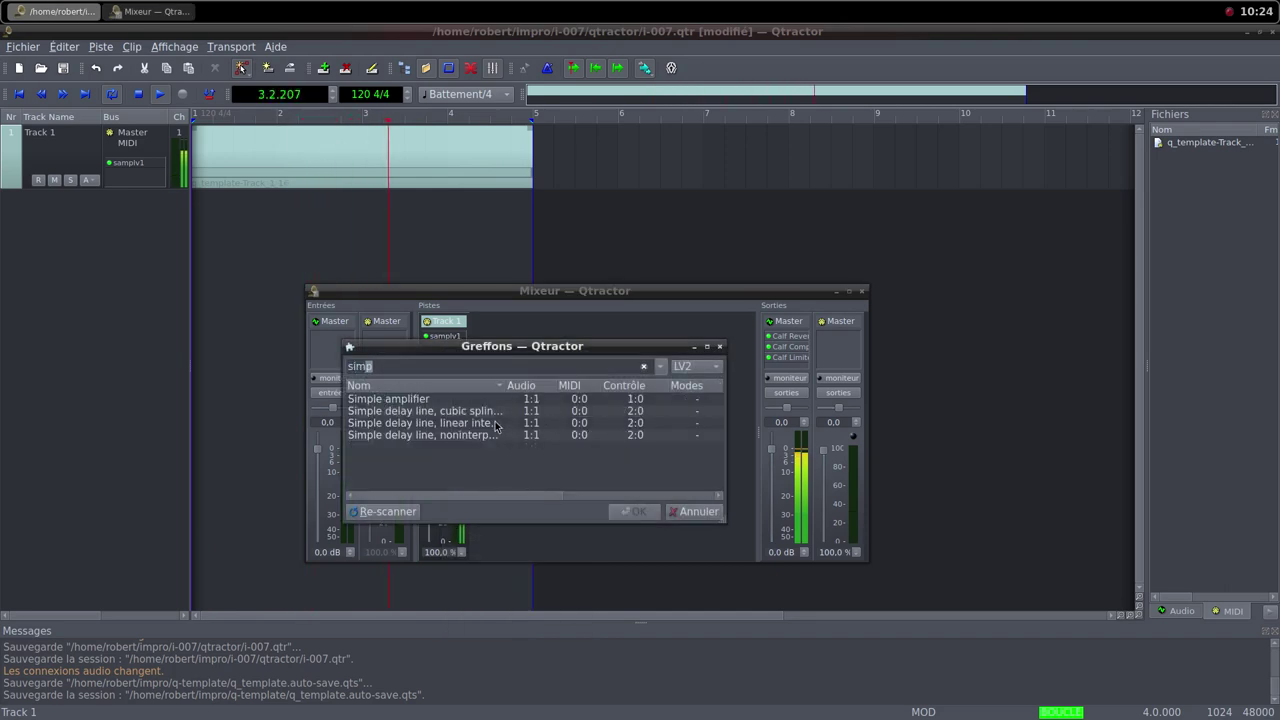
{"action": "left_click", "coordinate": [430, 400]}
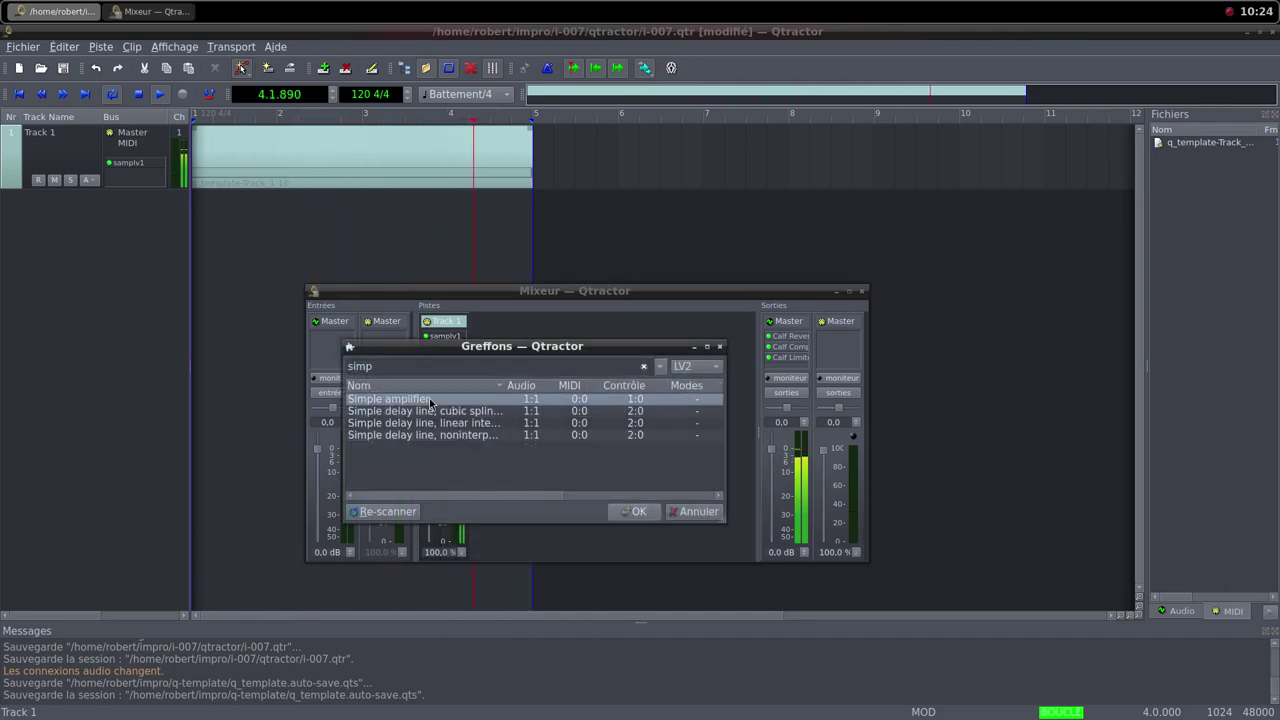
{"action": "double_click", "coordinate": [430, 400]}
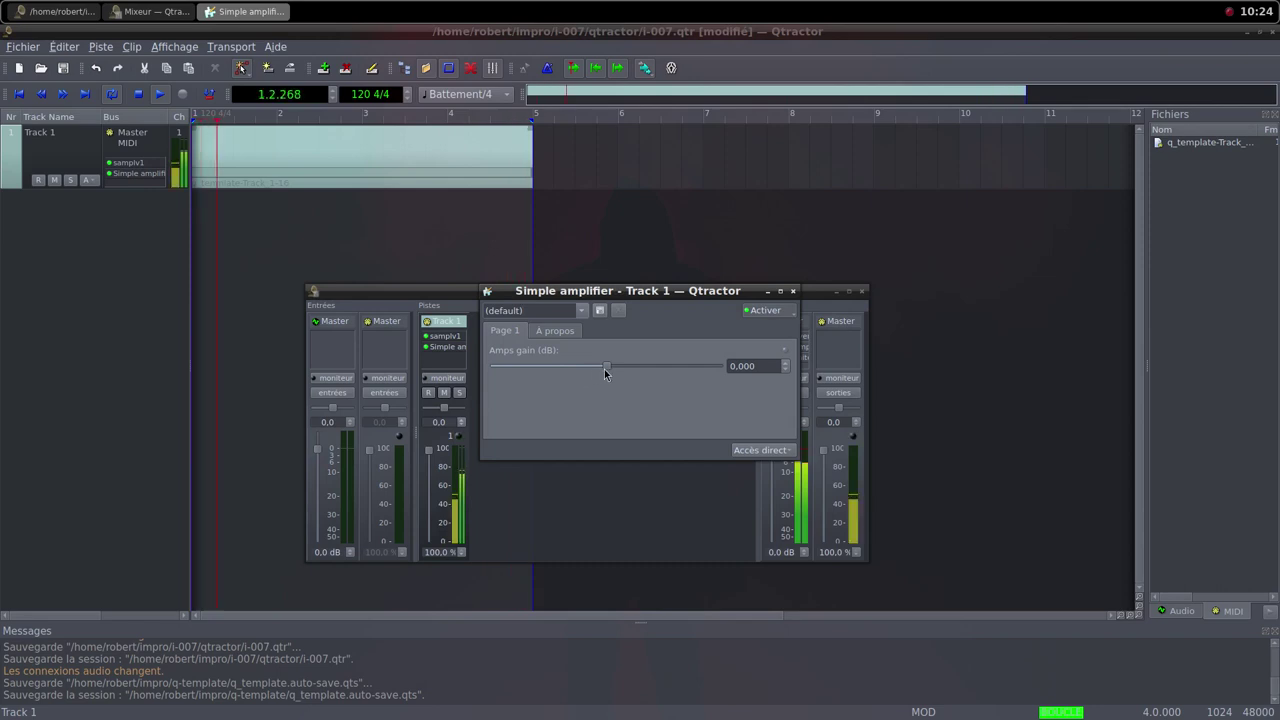
{"action": "left_click_drag", "start_coordinate": [604, 369], "coordinate": [618, 377]}
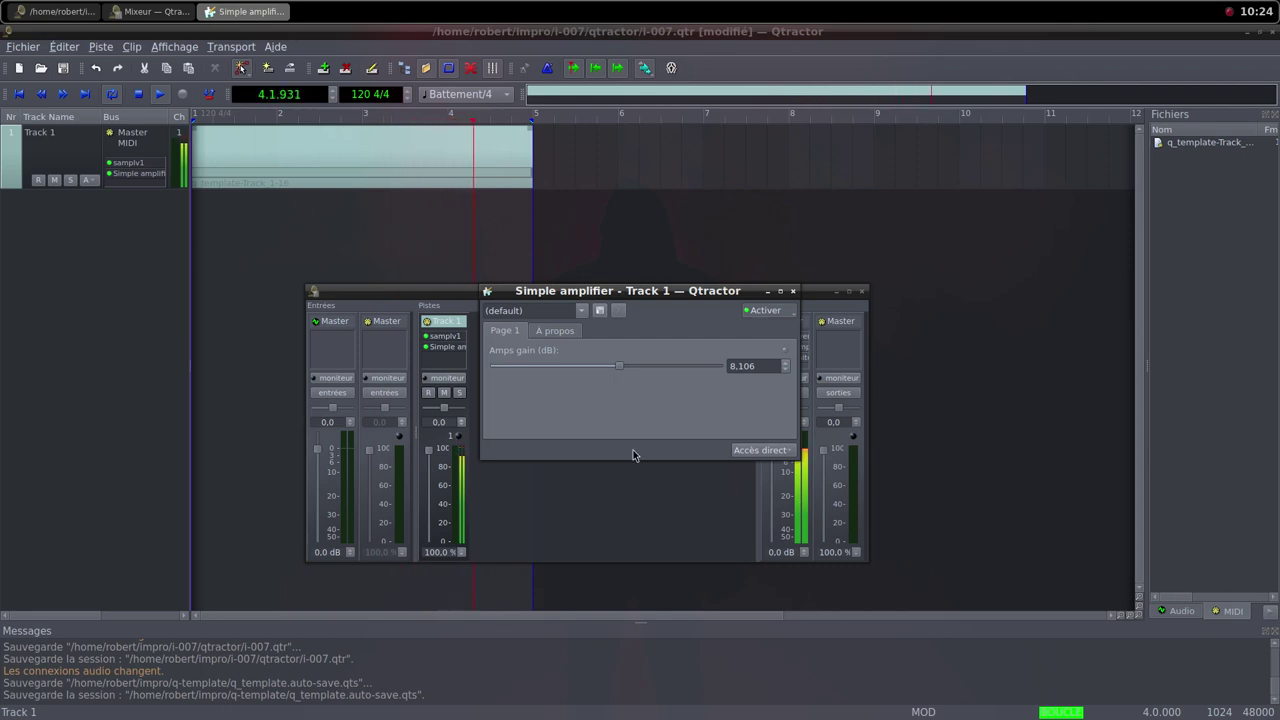
{"action": "left_click", "coordinate": [794, 291]}
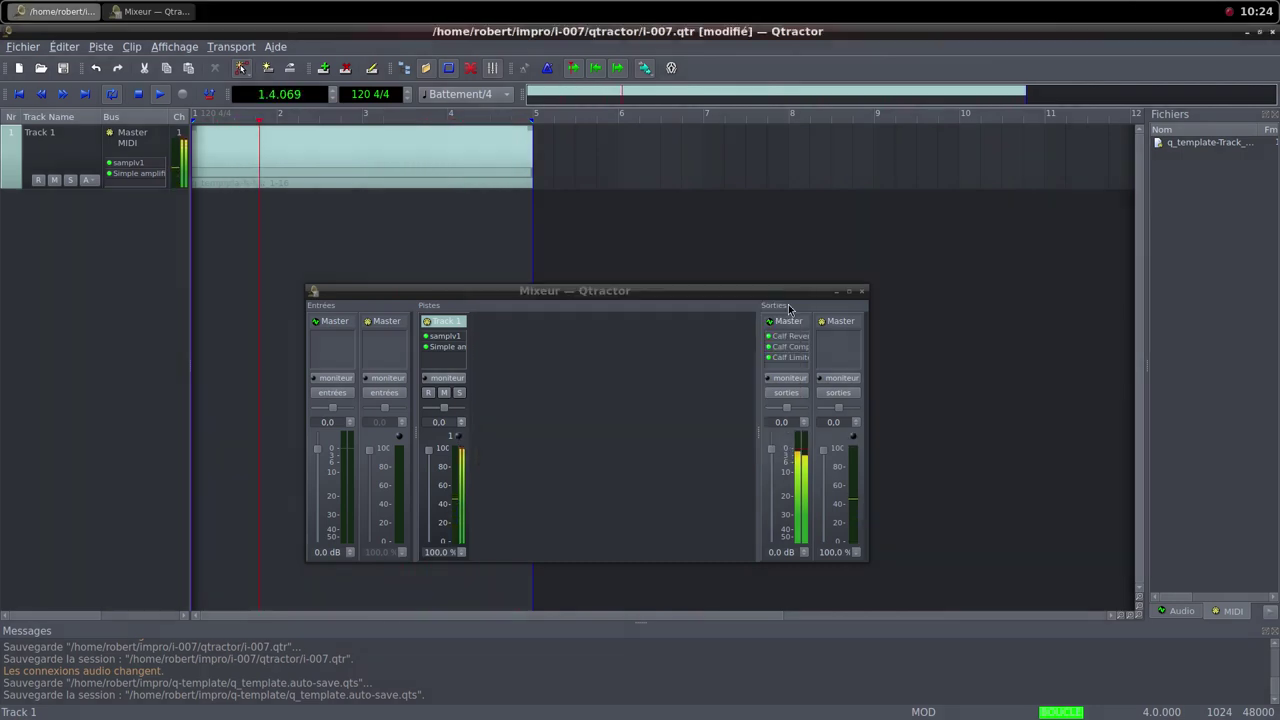
Switch to Firefox, fetch another random sound on Freesound and look over its description and file details
{"action": "middle_click", "coordinate": [737, 9]}
{"action": "left_click", "coordinate": [754, 28]}
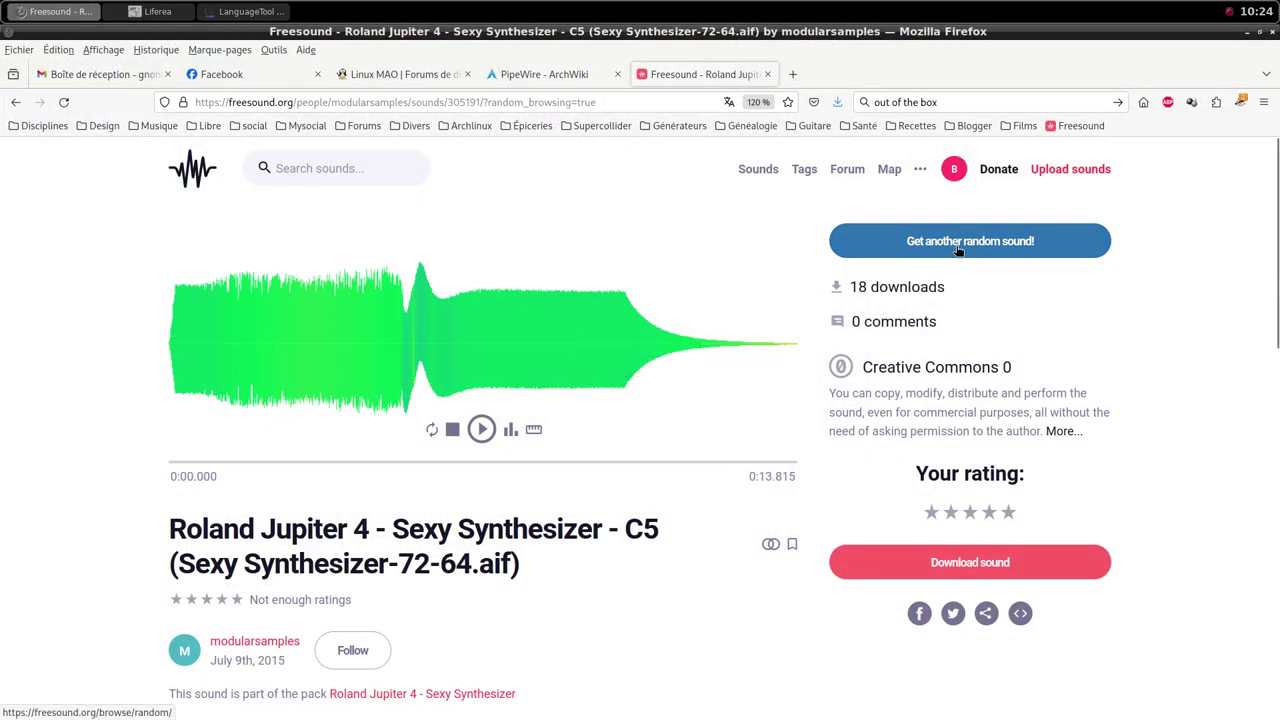
{"action": "left_click", "coordinate": [958, 250]}
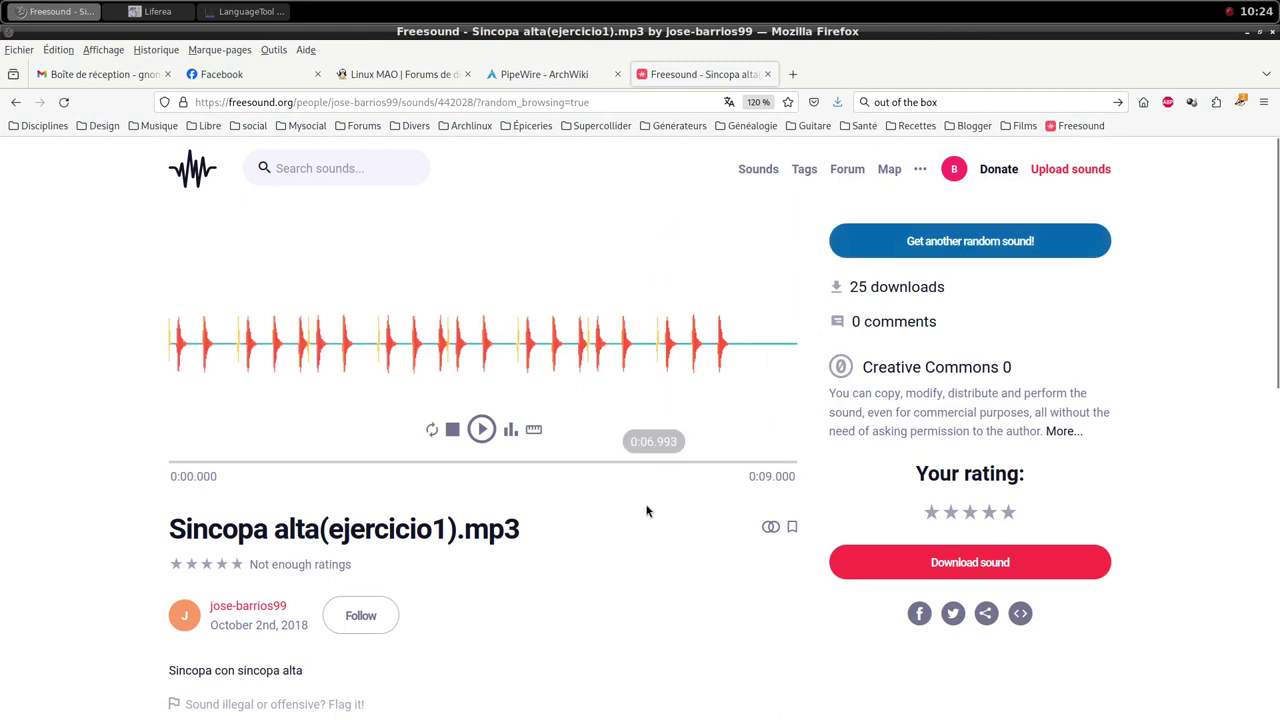
{"action": "scroll", "coordinate": [645, 529], "scroll_direction": "down", "scroll_amount": 2}
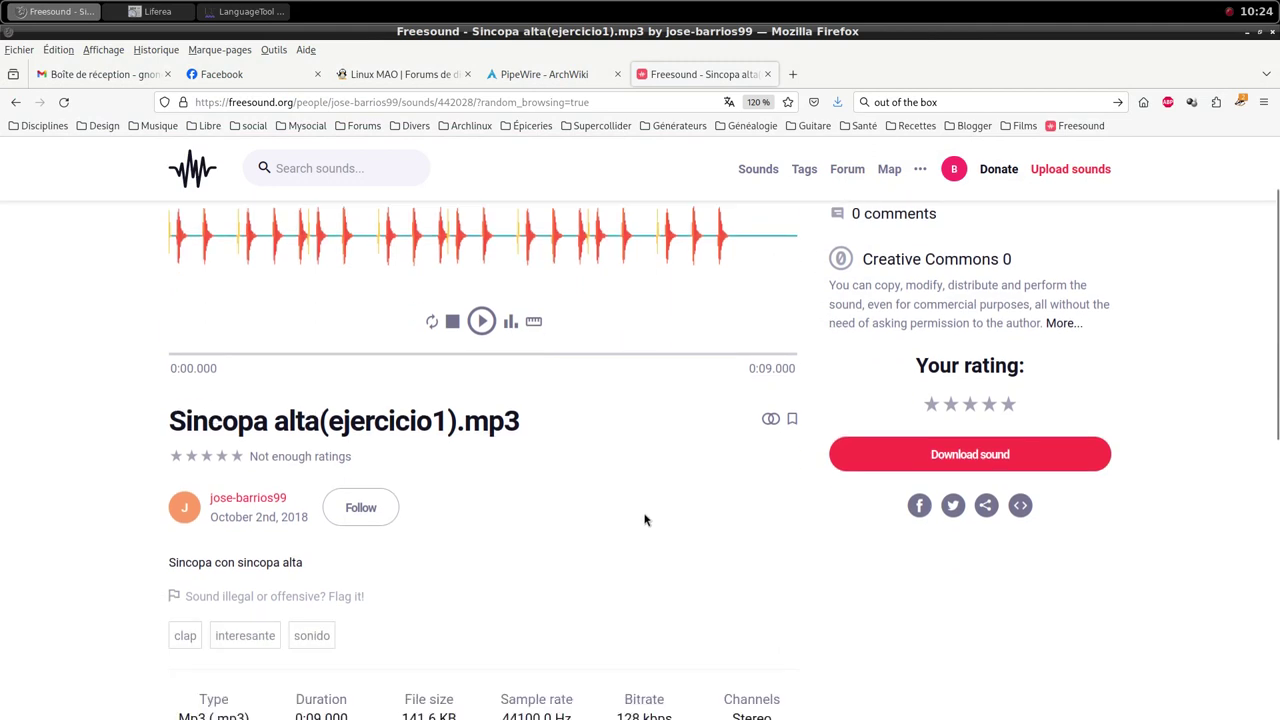
{"action": "scroll", "coordinate": [638, 505], "scroll_direction": "down", "scroll_amount": 2}
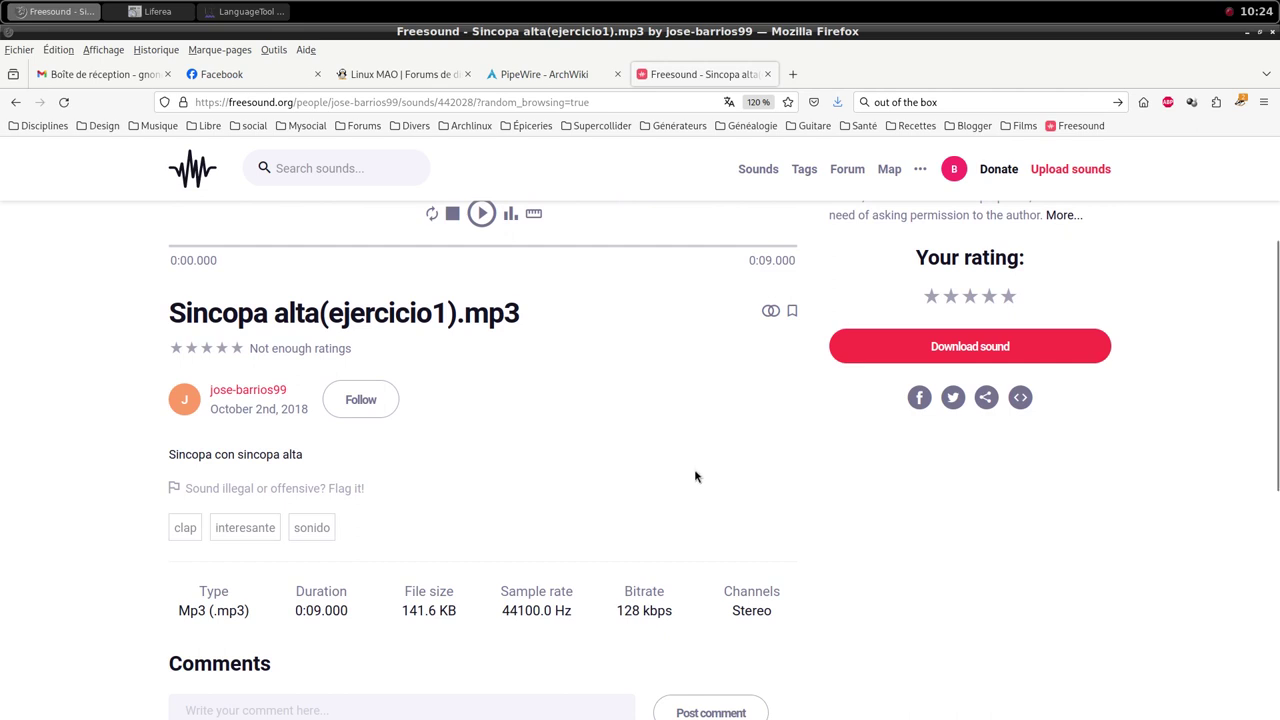
{"action": "scroll", "coordinate": [720, 440], "scroll_direction": "up", "scroll_amount": 4}
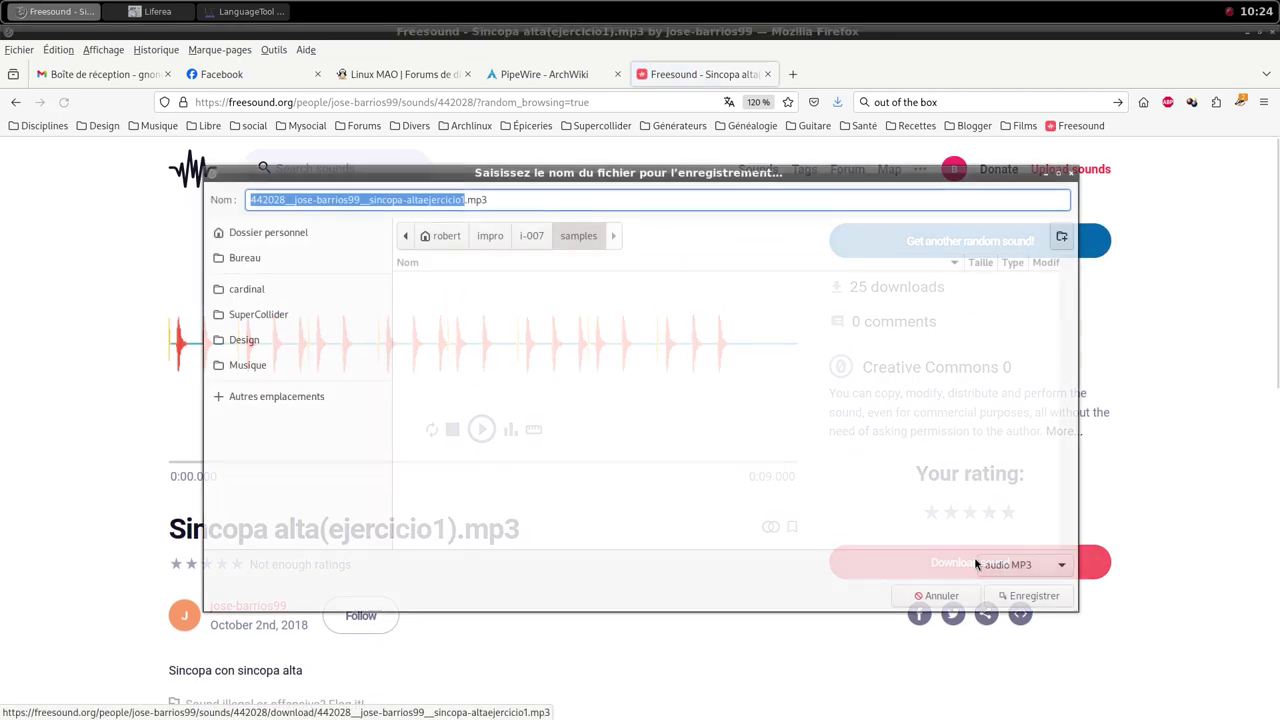
Save the sound's MP3 into the i-007/samples folder and switch to the Thunar file manager
{"action": "left_click", "coordinate": [1038, 595]}
{"action": "middle_click", "coordinate": [528, 5]}
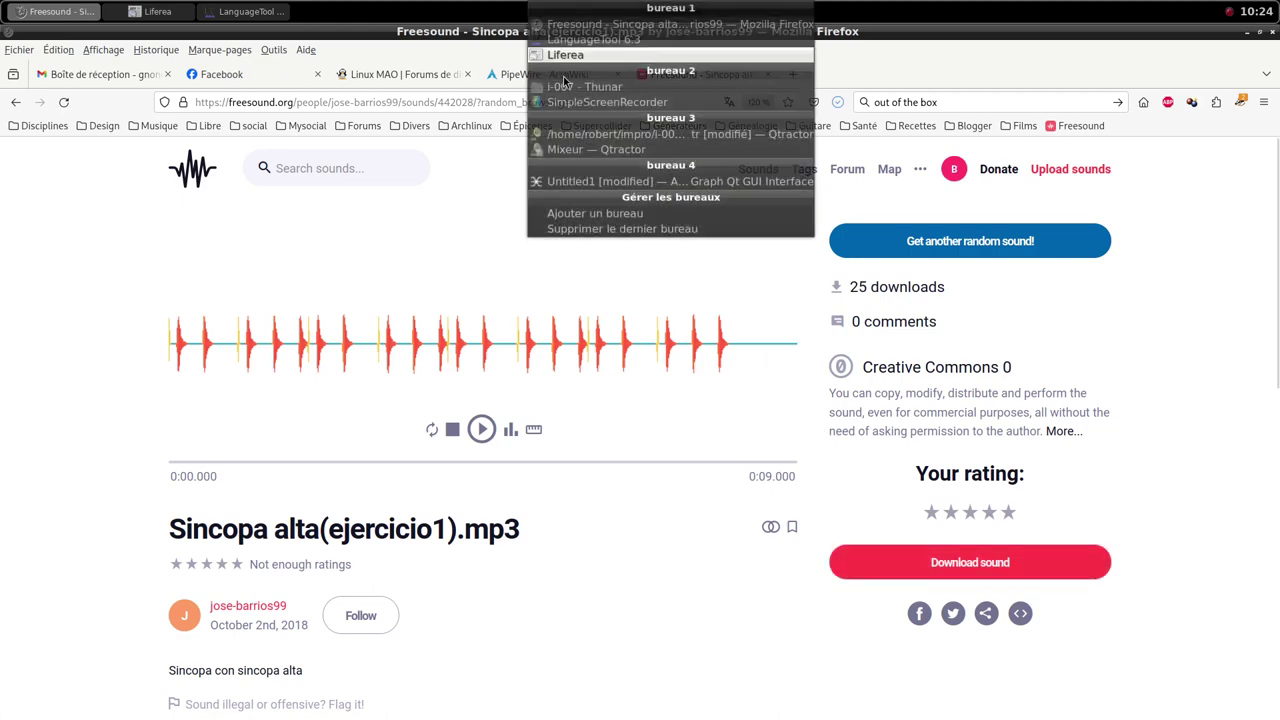
{"action": "left_click", "coordinate": [560, 83]}
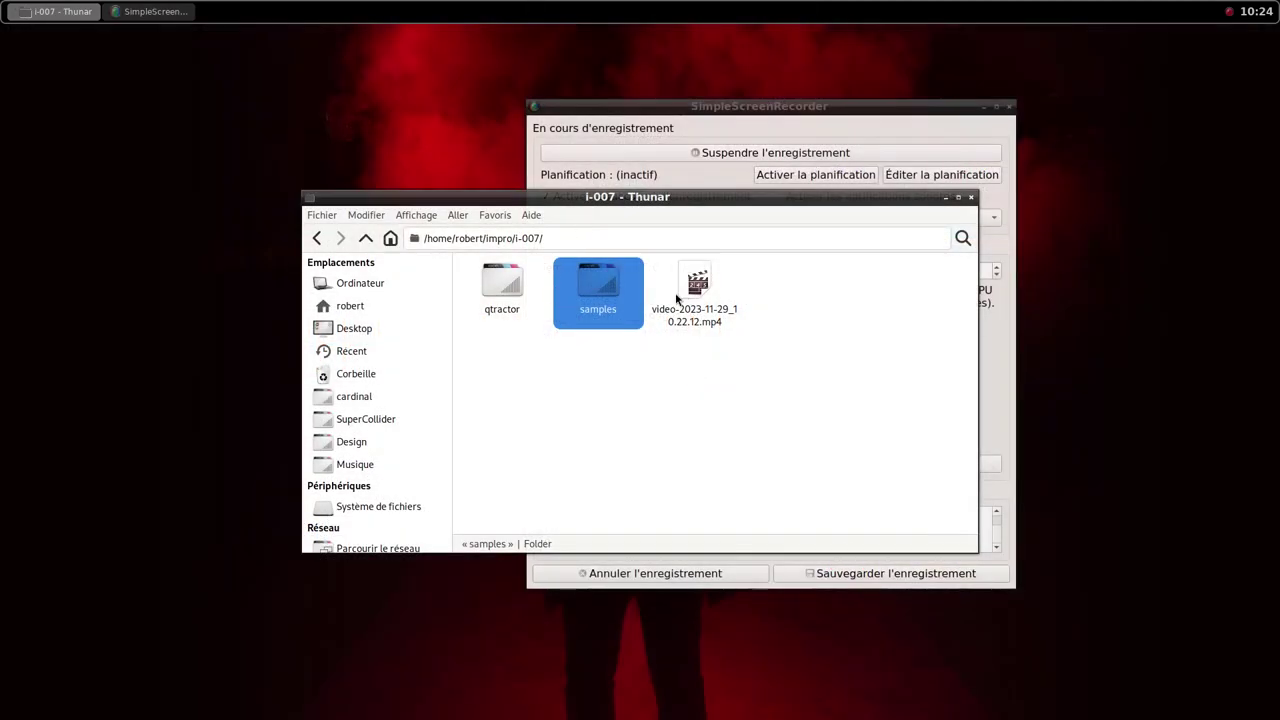
{"action": "right_click", "coordinate": [645, 368]}
{"action": "left_click", "coordinate": [702, 434]}
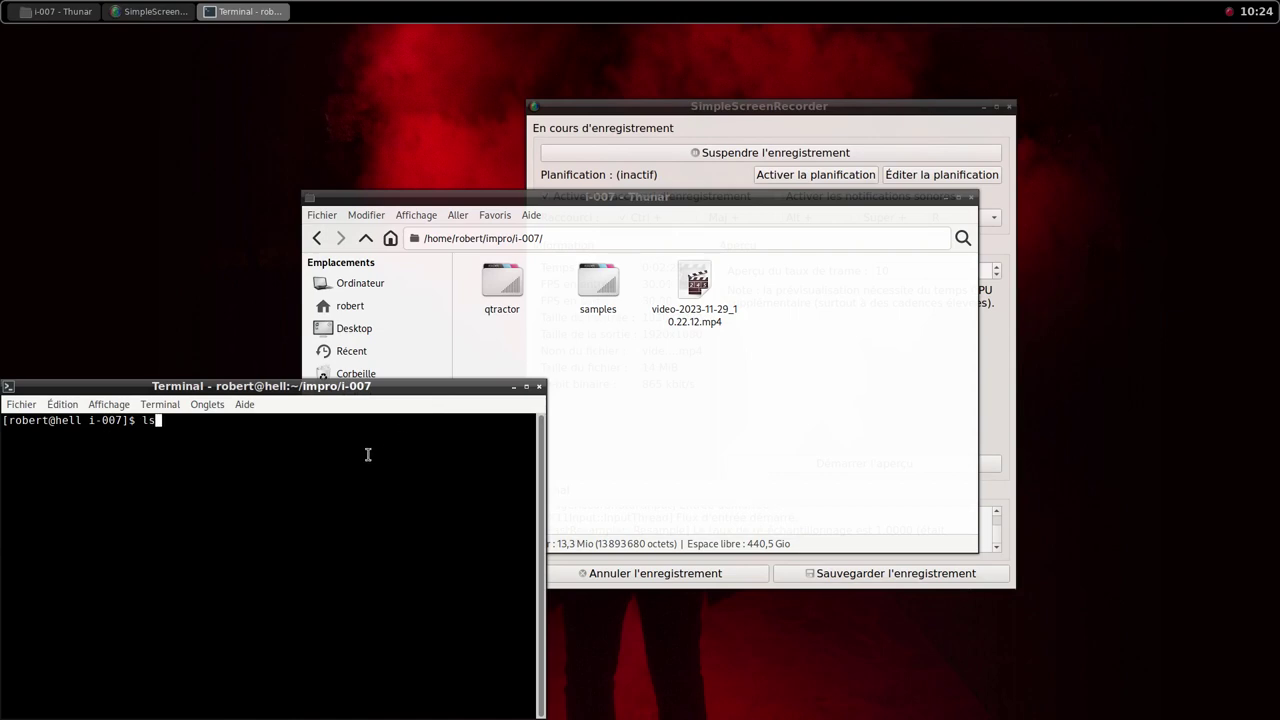
{"action": "type", "text": "ls"}
{"action": "key", "text": "Return"}
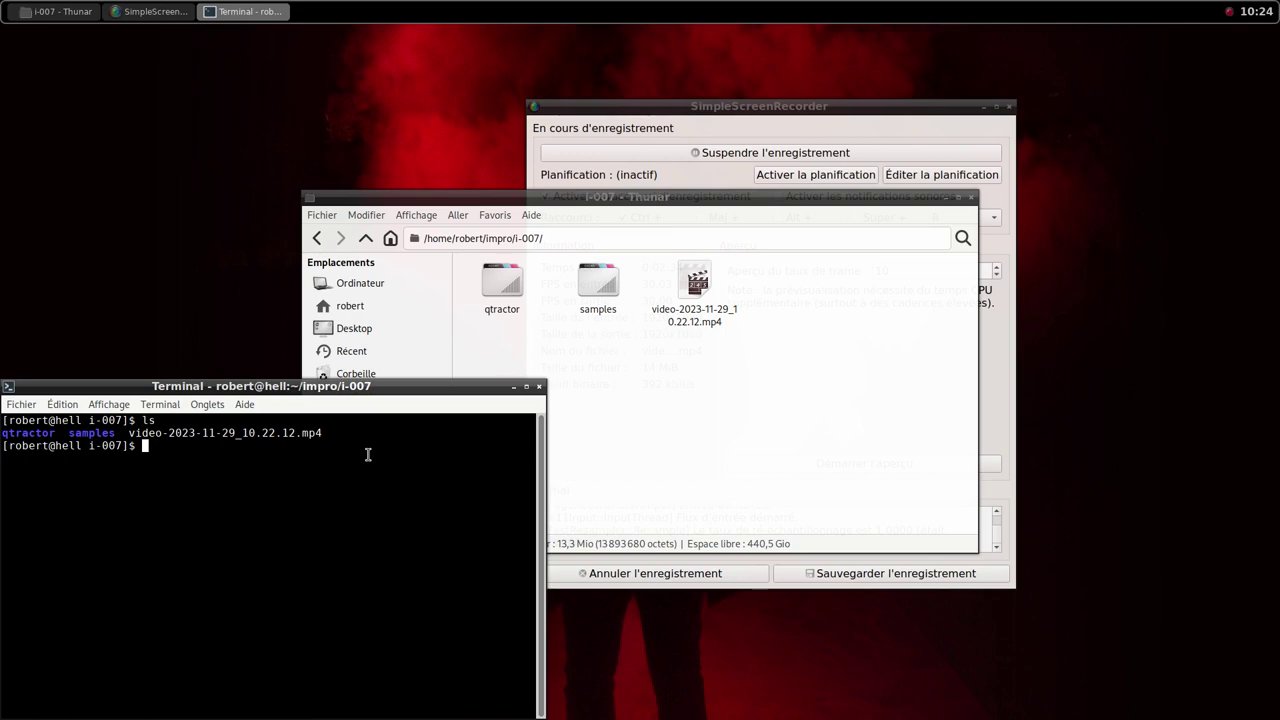
{"action": "left_click", "coordinate": [538, 387]}
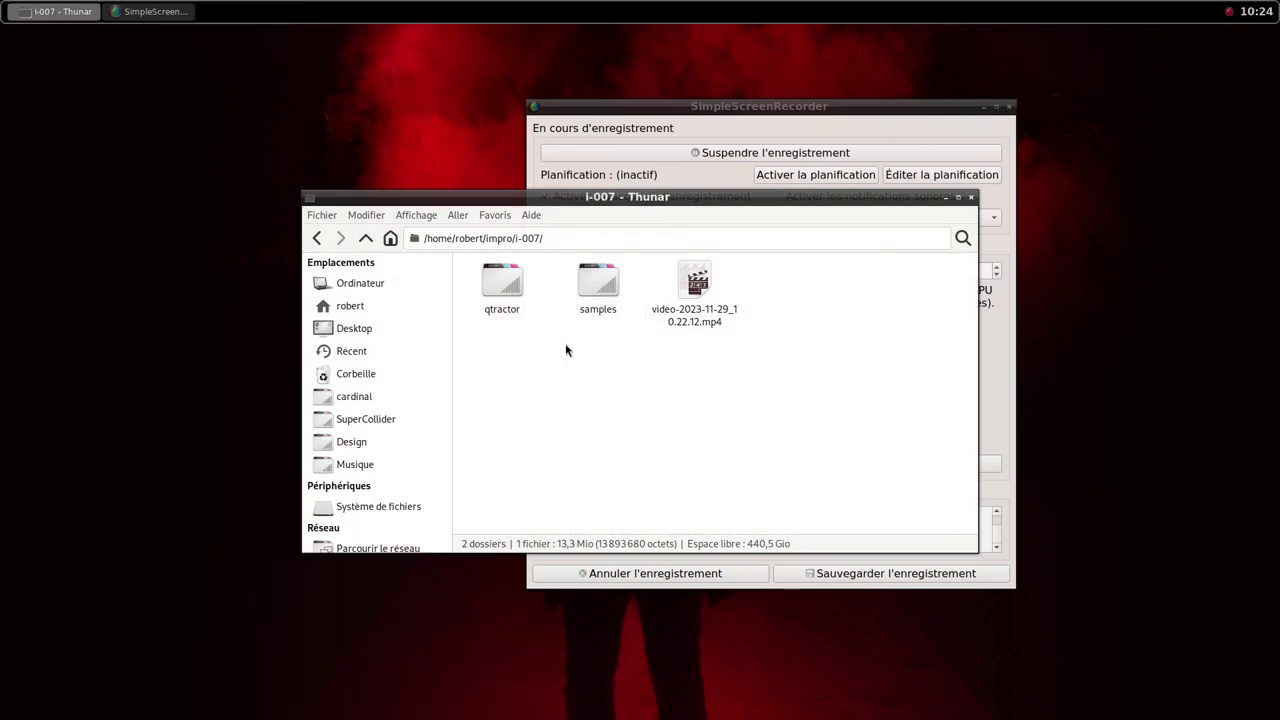
Enter the samples folder, launch a terminal there and list its files with ls
{"action": "double_click", "coordinate": [595, 289]}
{"action": "right_click", "coordinate": [582, 385]}
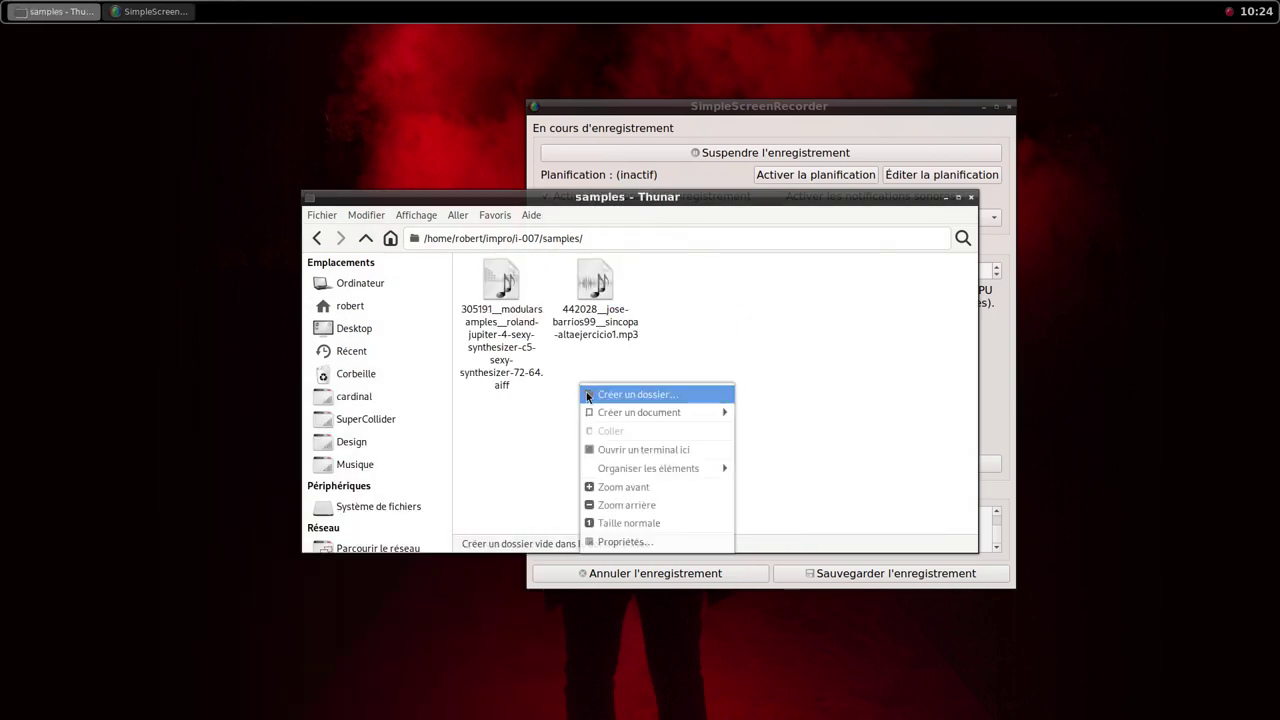
{"action": "left_click", "coordinate": [616, 449]}
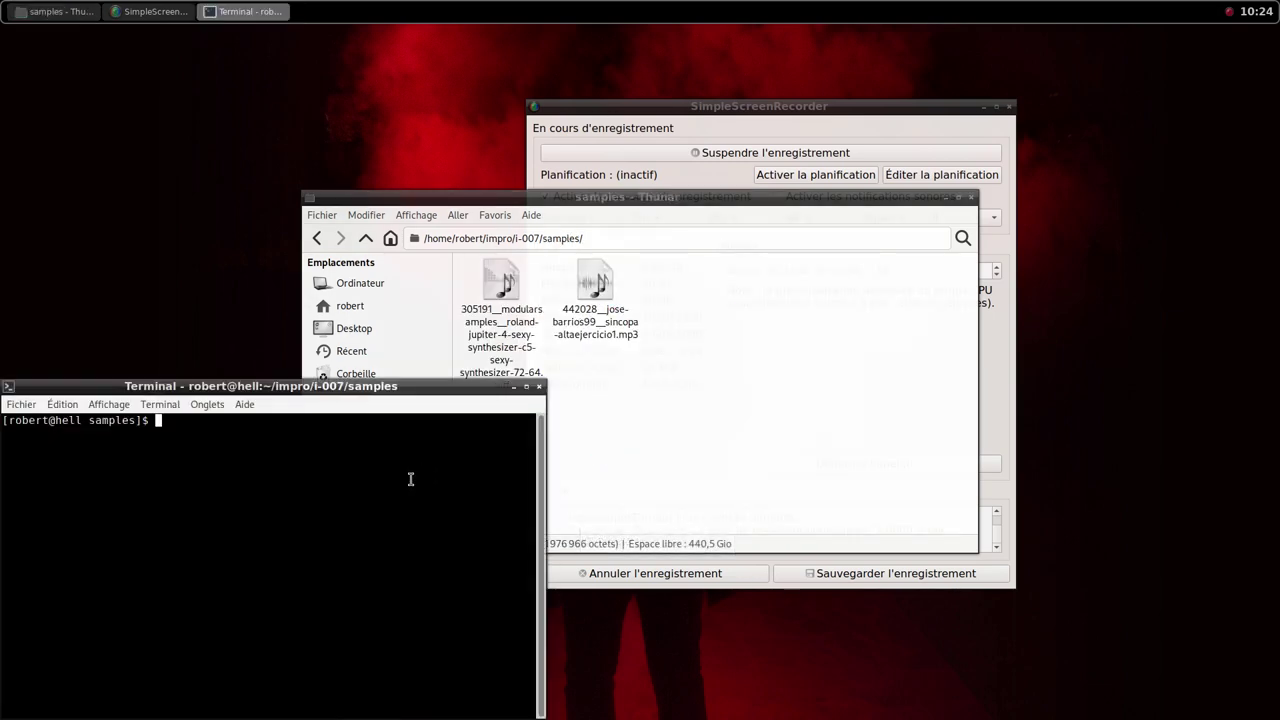
{"action": "type", "text": "ls"}
{"action": "key", "text": "Return"}
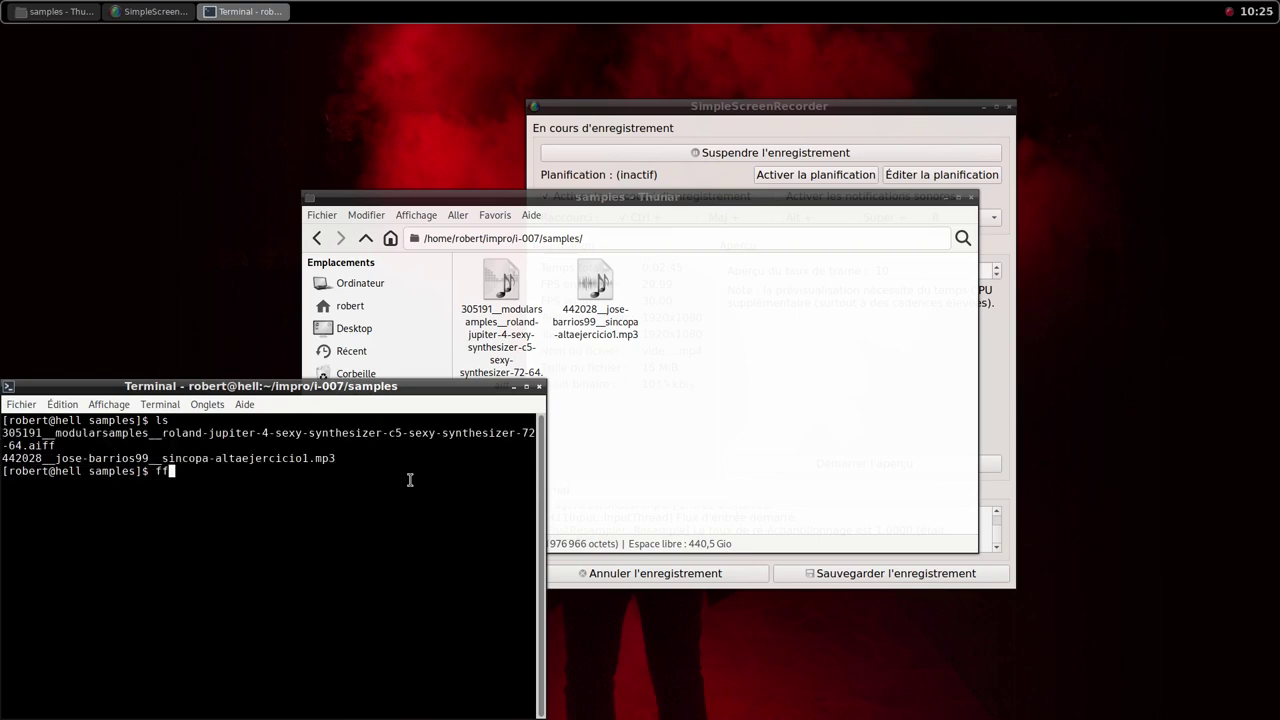
Convert the downloaded sincopa-altaejercicio1 MP3 to a WAV of the same name with ffmpeg -i
{"action": "type", "text": "ffmpeg -i"}
{"action": "left_click_drag", "start_coordinate": [337, 459], "coordinate": [2, 459]}
{"action": "middle_click", "coordinate": [36, 447]}
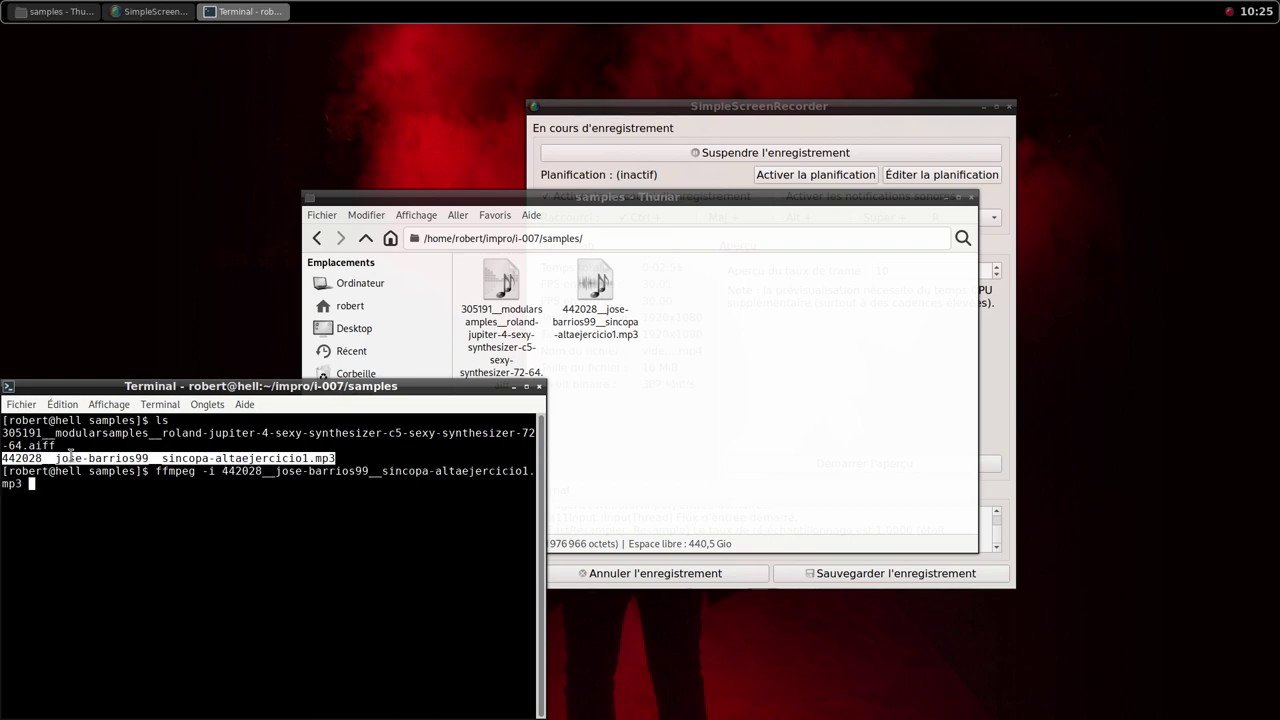
{"action": "middle_click", "coordinate": [71, 455]}
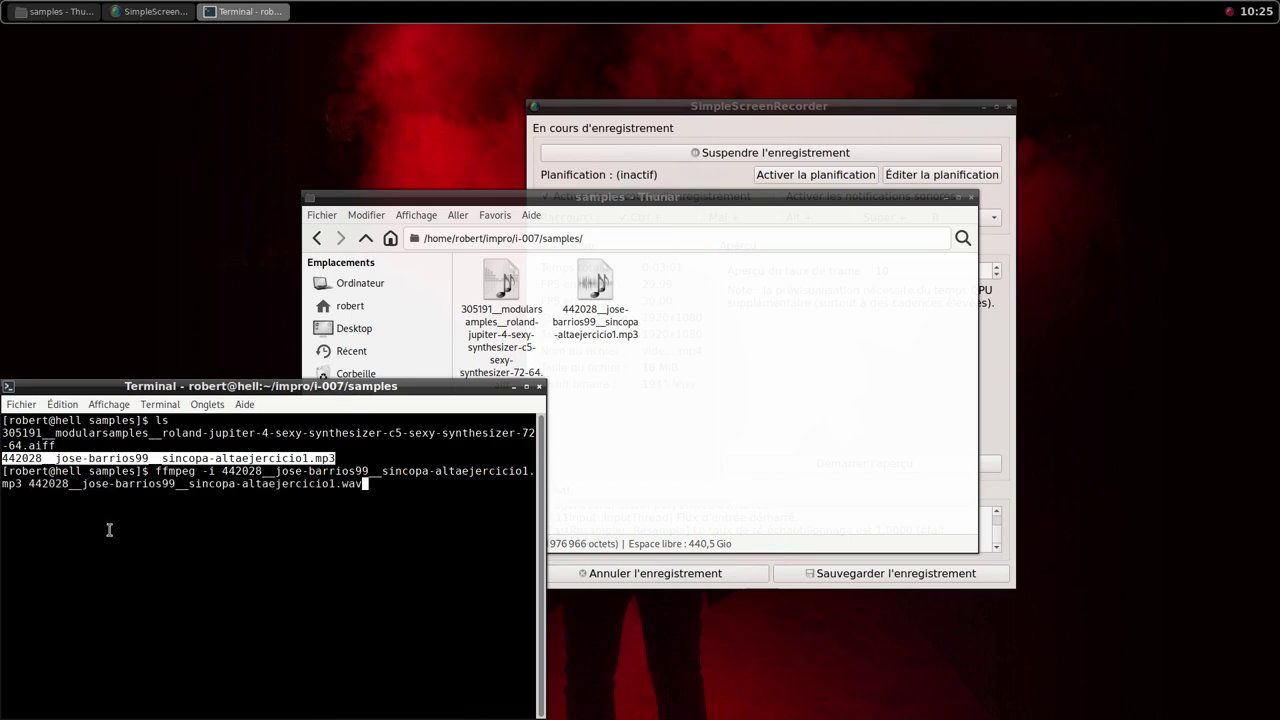
{"action": "key", "text": "Return"}
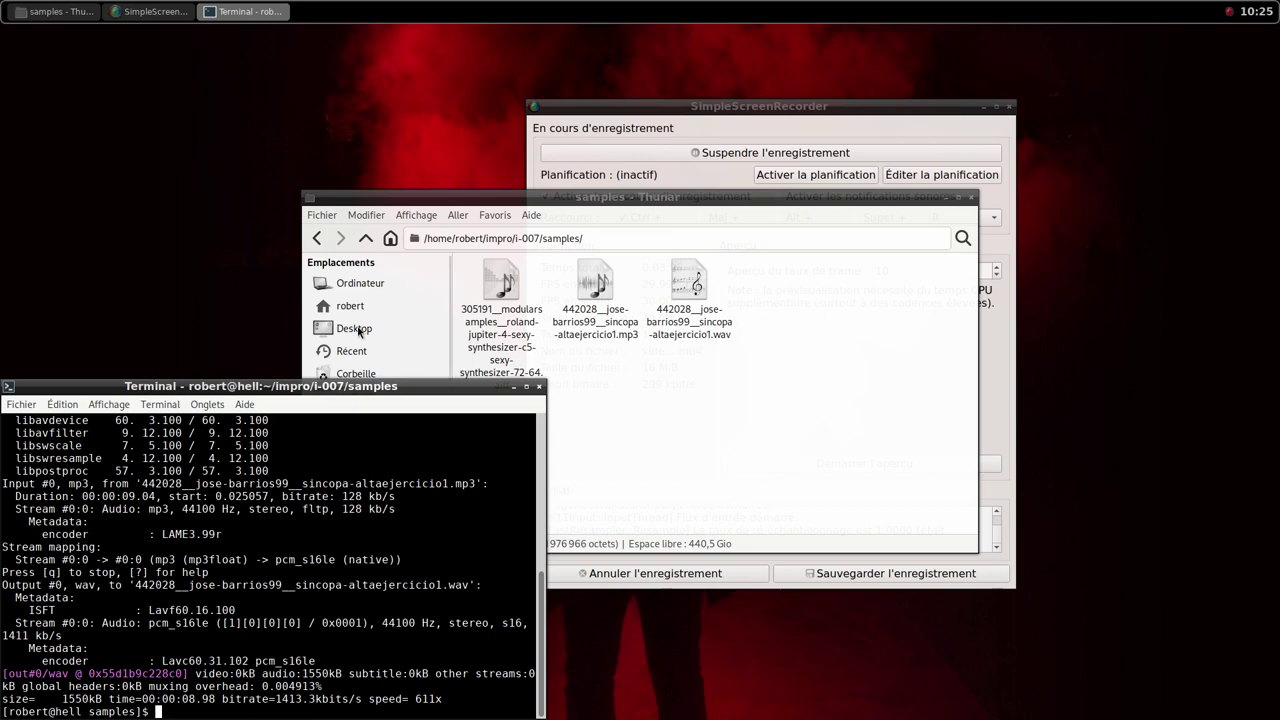
Close the terminal and delete the sincopa-altaejercicio1 MP3 from the samples folder, keeping the WAV
{"action": "key", "text": "ctrl+d"}
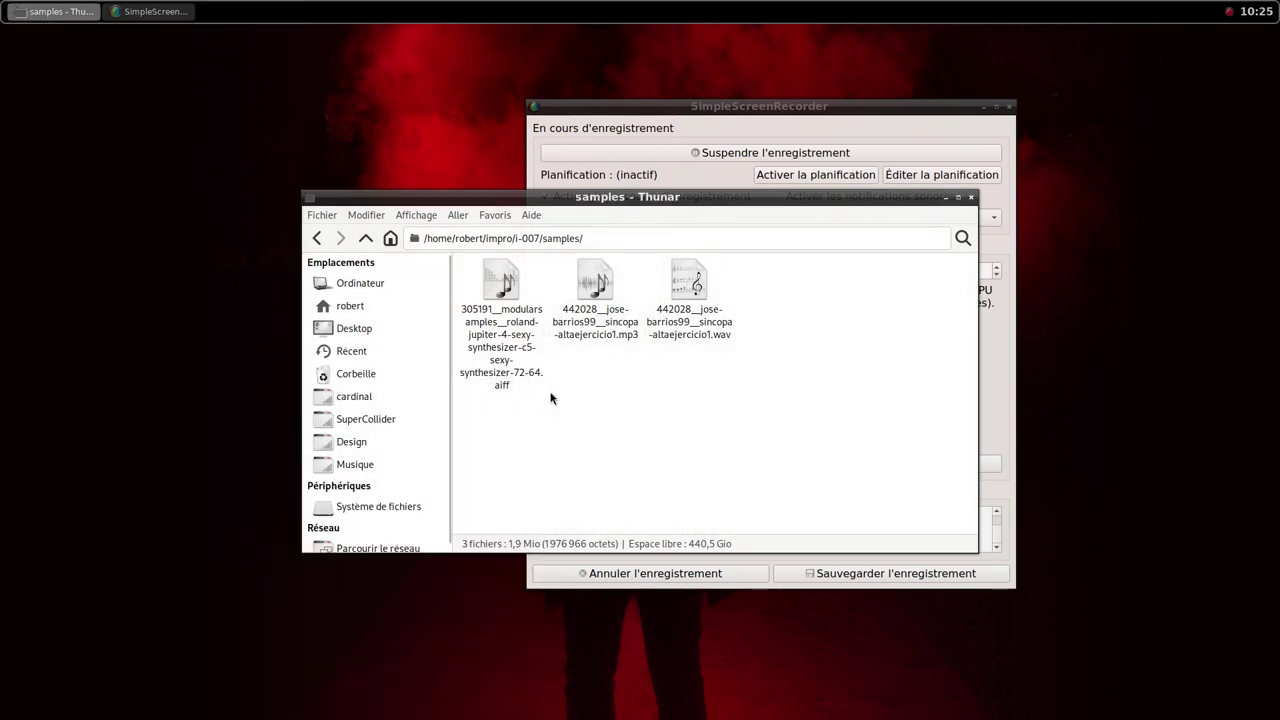
{"action": "left_click", "coordinate": [592, 285]}
{"action": "key", "text": "Delete"}
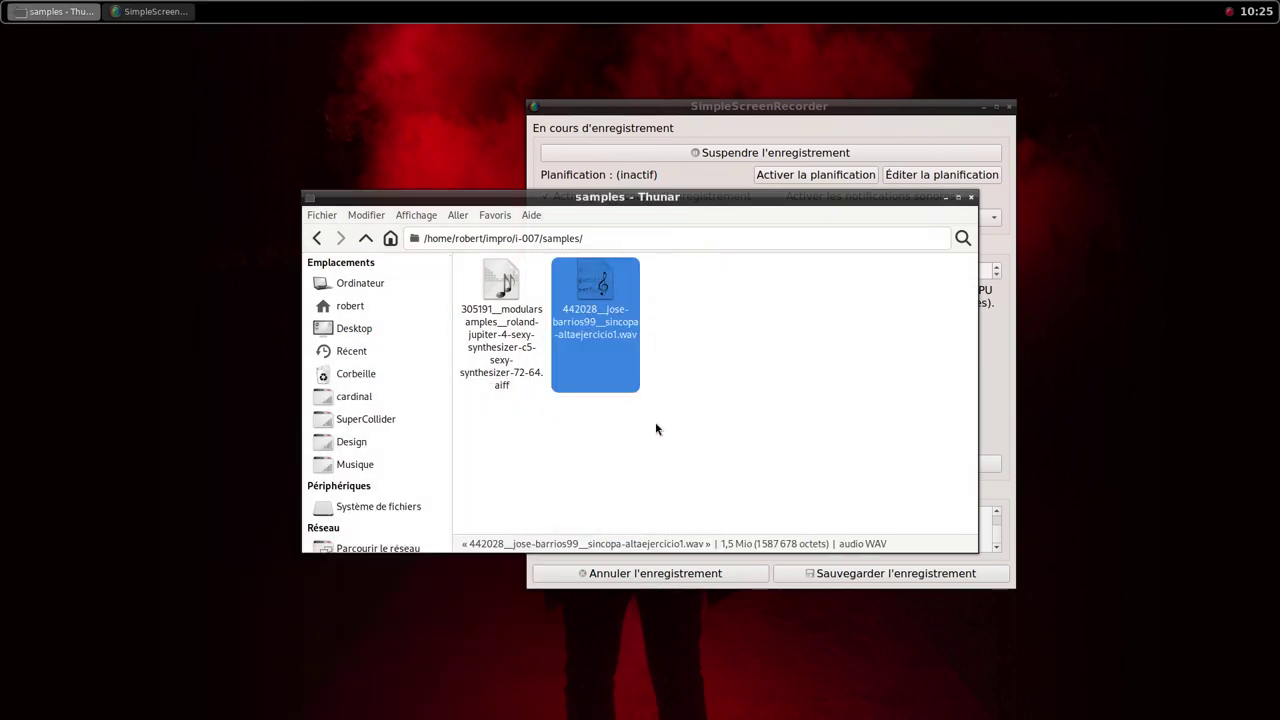
Switch to Qtractor, start a new MIDI track named Track 2 and add the samplv1 plugin to it
{"action": "middle_click", "coordinate": [643, 5]}
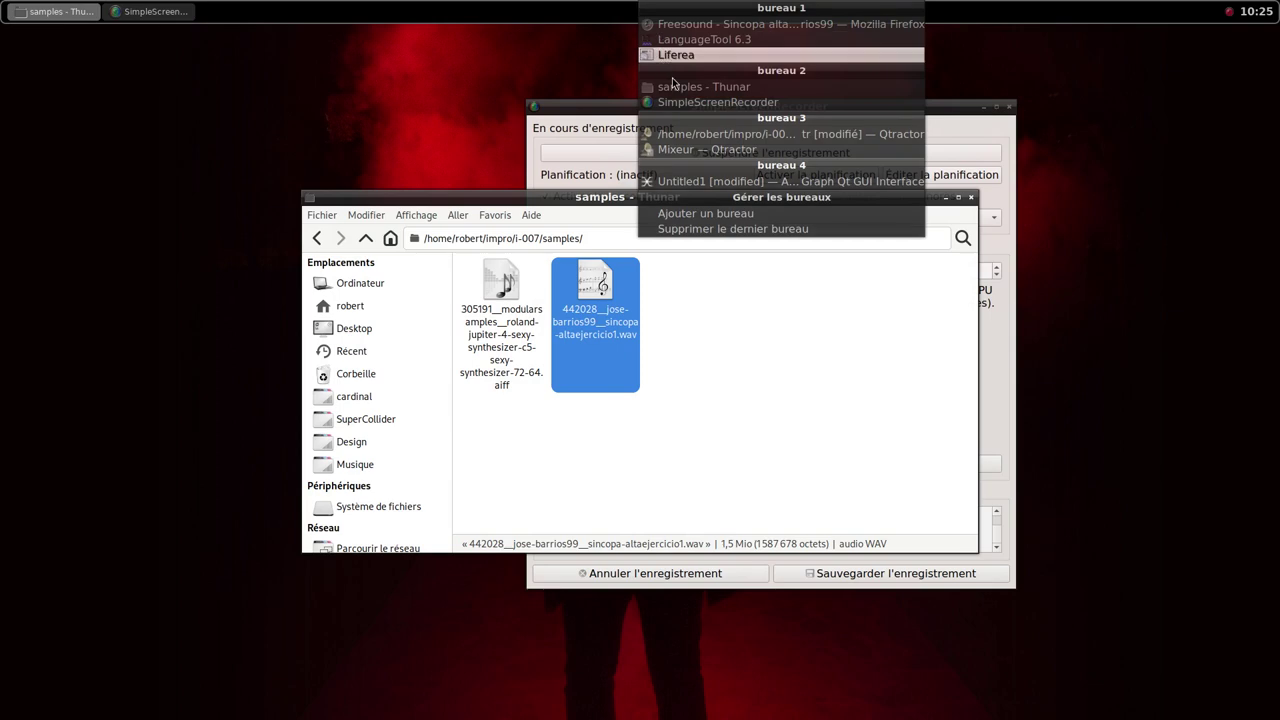
{"action": "left_click", "coordinate": [694, 138]}
{"action": "right_click", "coordinate": [543, 368]}
{"action": "left_click", "coordinate": [566, 373]}
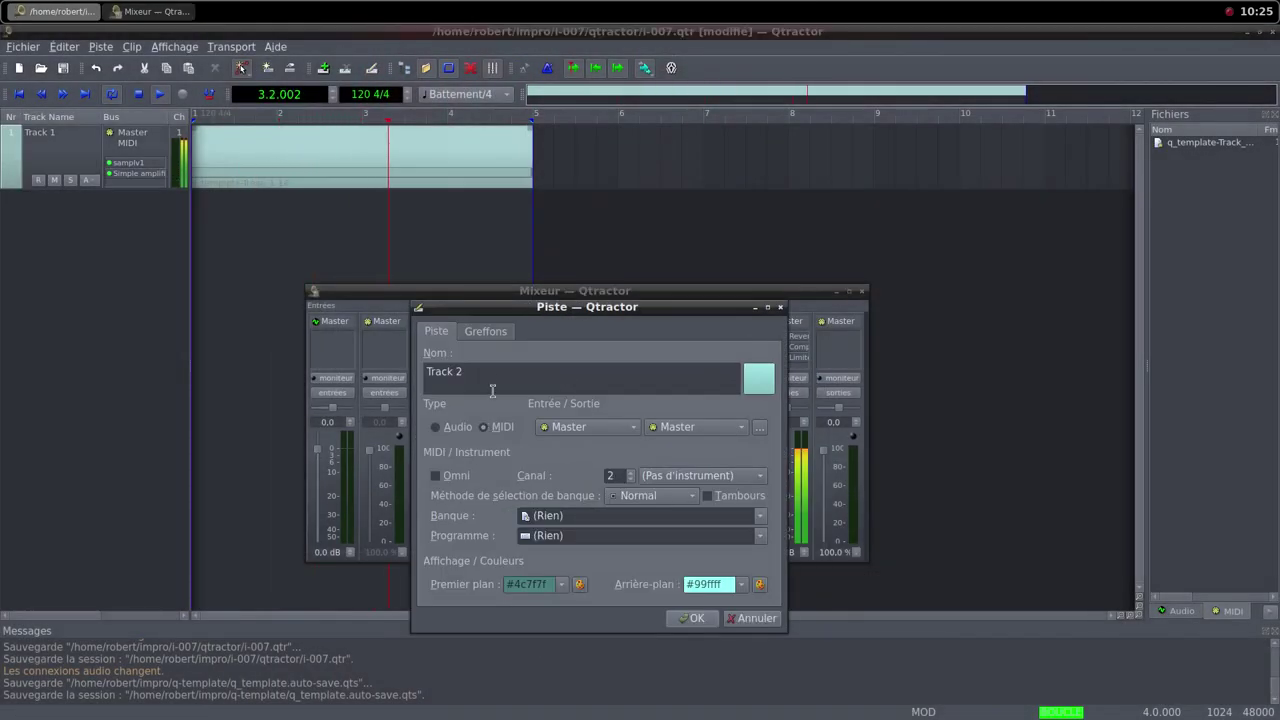
{"action": "left_click", "coordinate": [485, 331]}
{"action": "left_click", "coordinate": [742, 355]}
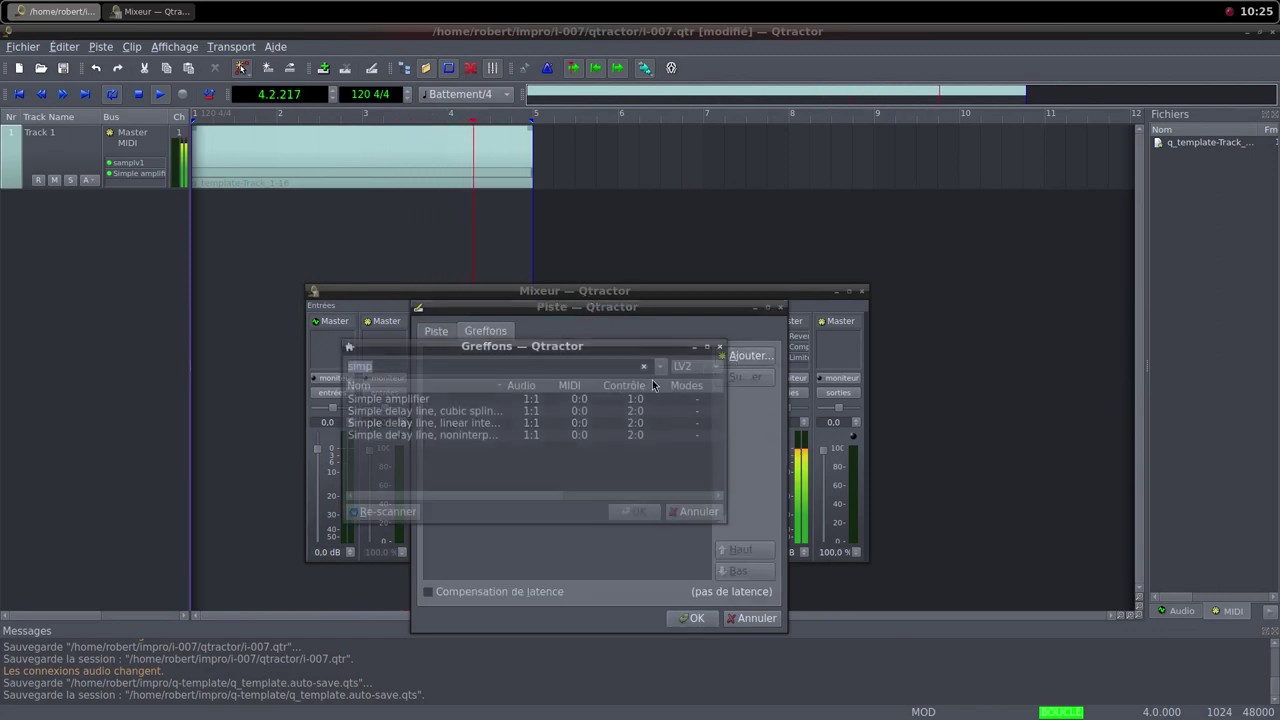
{"action": "double_click", "coordinate": [383, 366]}
{"action": "type", "text": "sam"}
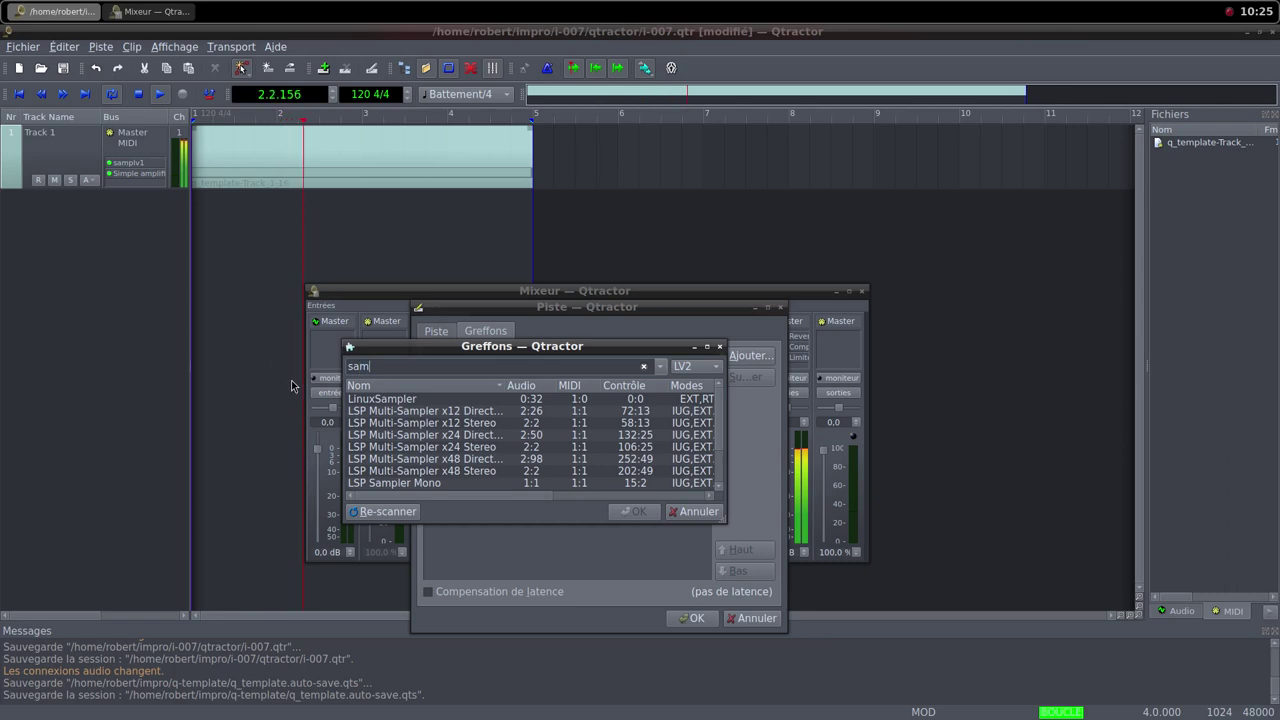
{"action": "scroll", "coordinate": [430, 450], "scroll_direction": "down", "scroll_amount": 2}
{"action": "key", "text": "Escape"}
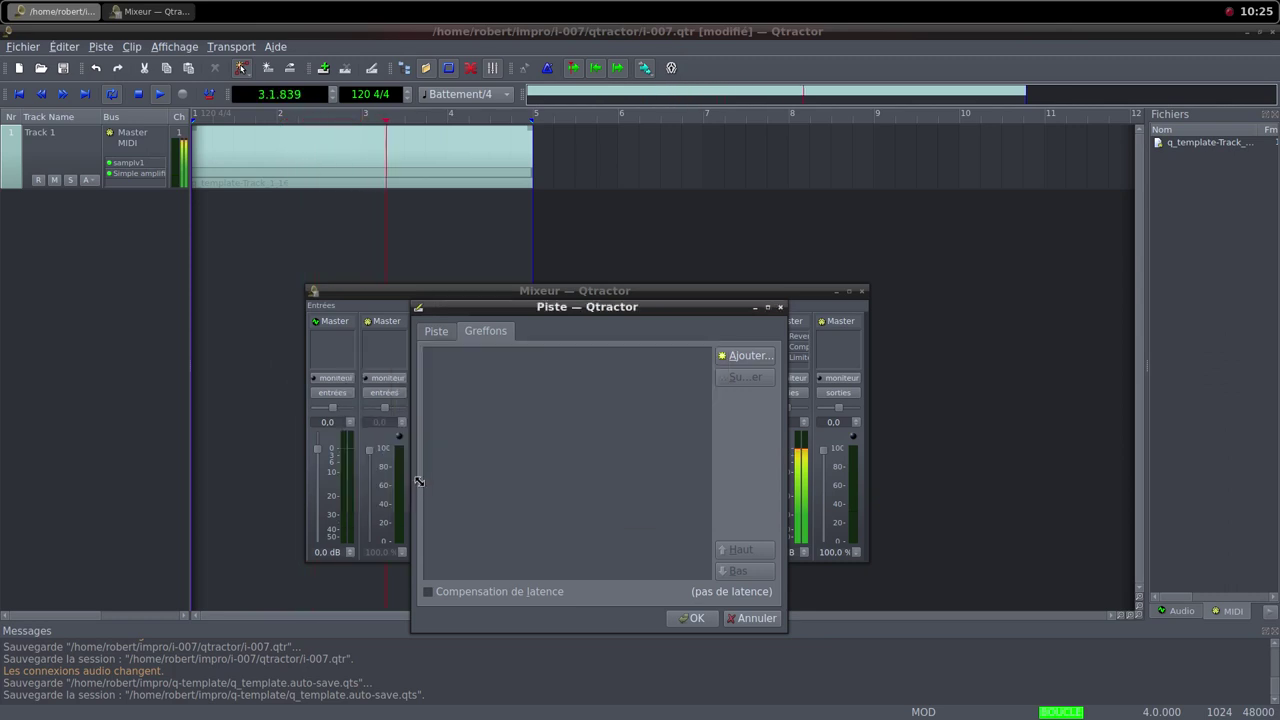
Load the sincopa-altaejercicio1 WAV from the samples folder into Track 2's samplv1
{"action": "double_click", "coordinate": [444, 279]}
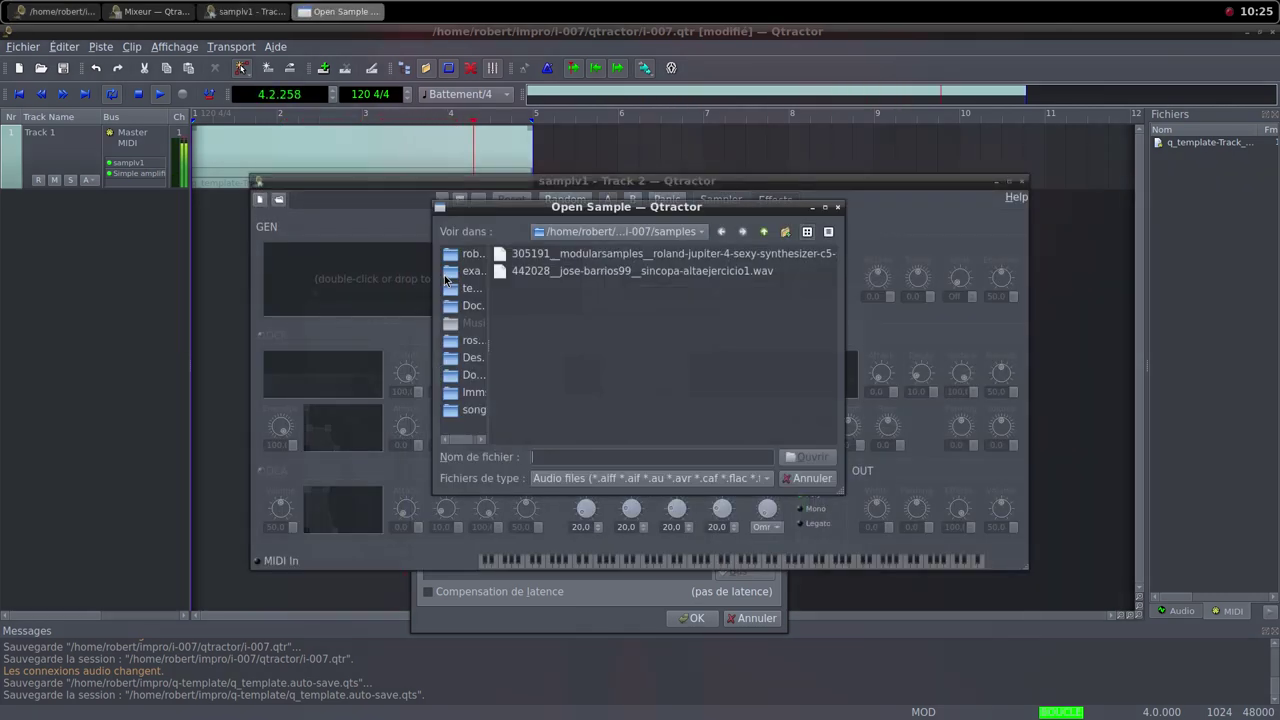
{"action": "left_click", "coordinate": [677, 272]}
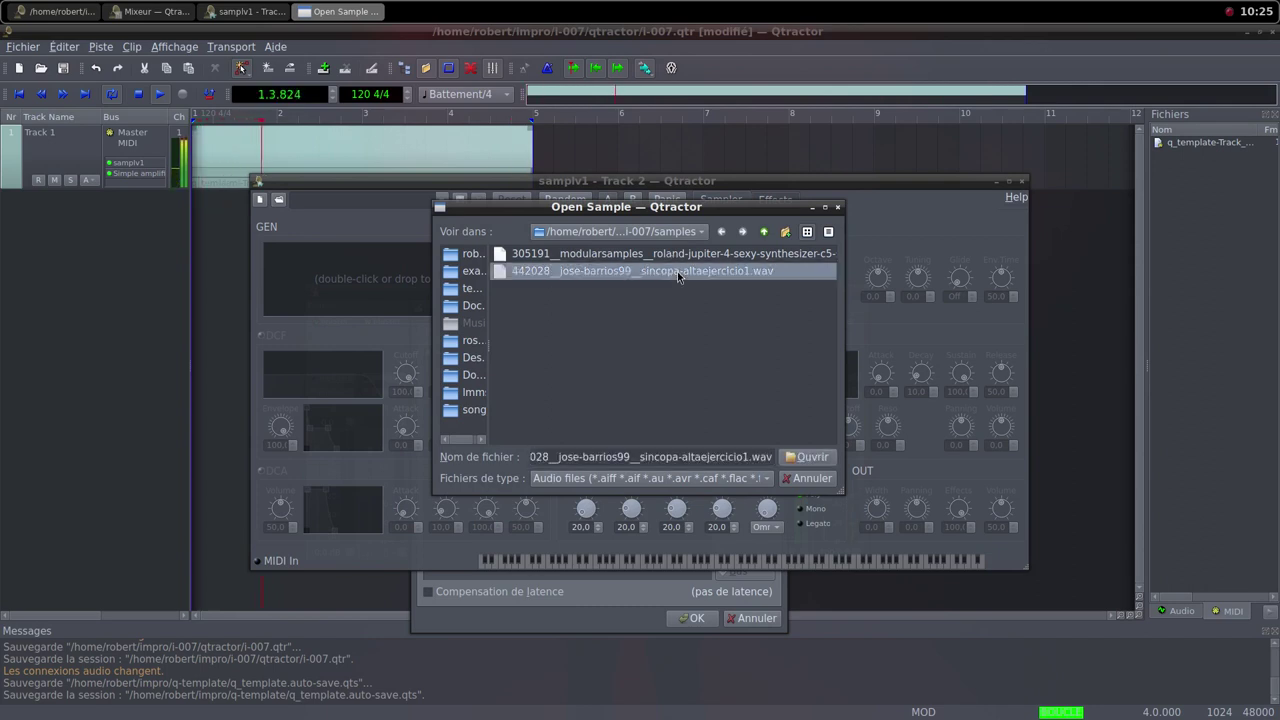
{"action": "left_click", "coordinate": [806, 456]}
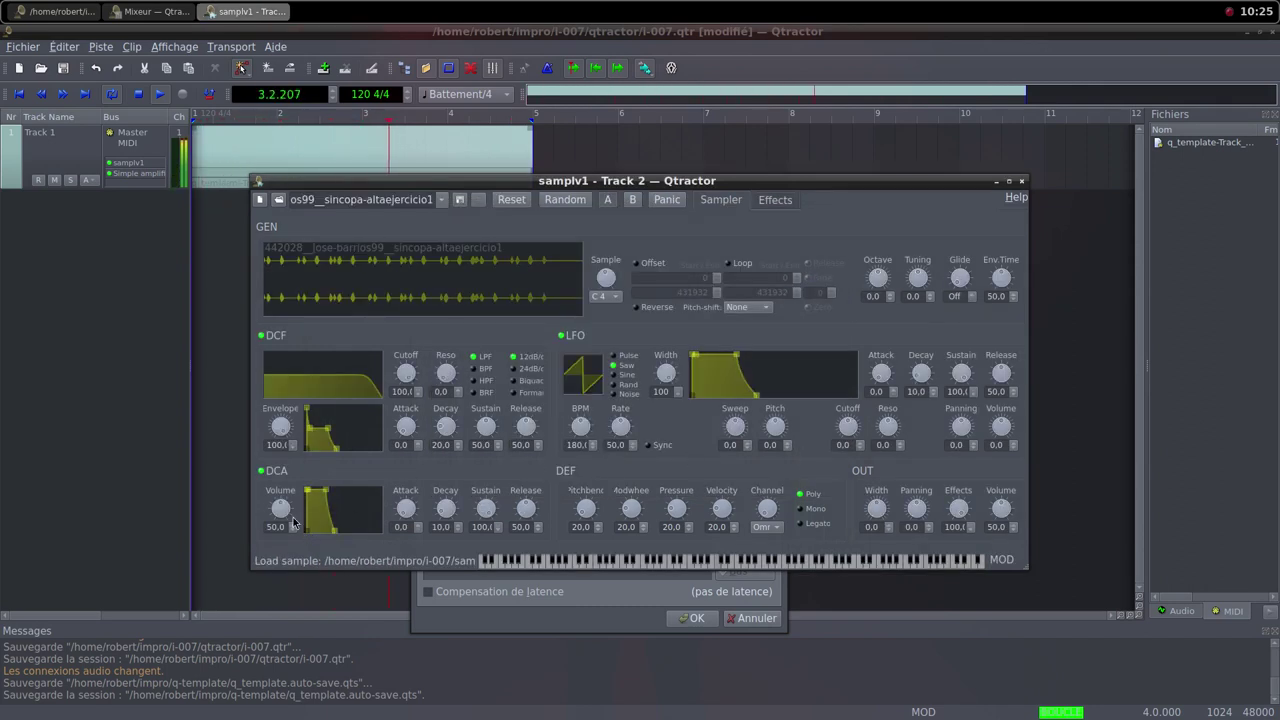
Set samplv1's DCA volume and OUT volume to 100 and close the plugin window
{"action": "left_click", "coordinate": [292, 523]}
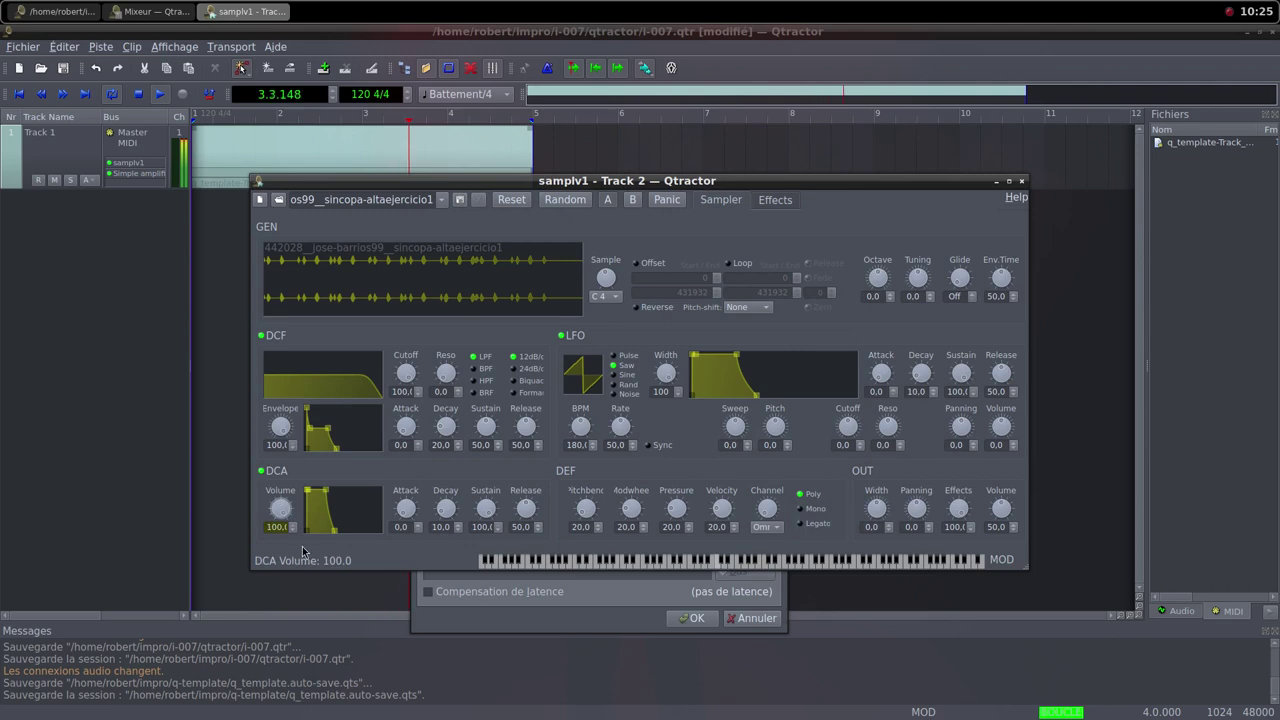
{"action": "left_click", "coordinate": [1010, 531]}
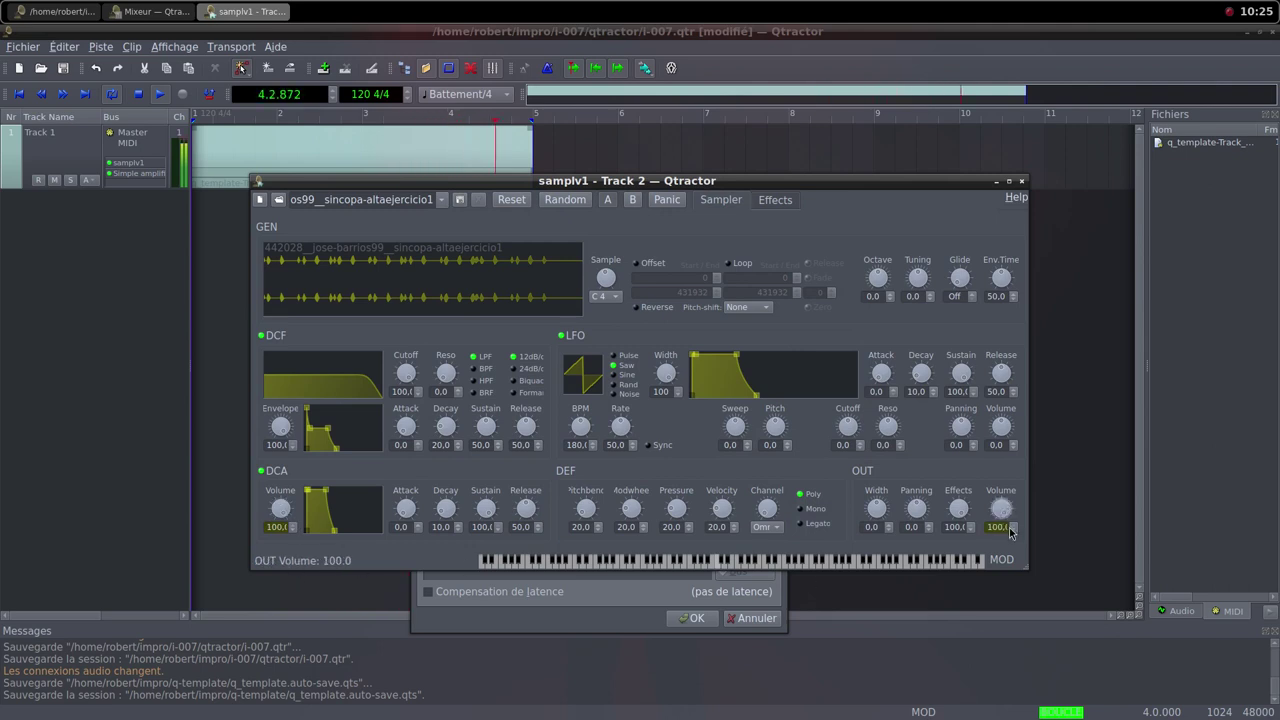
{"action": "left_click", "coordinate": [1021, 181]}
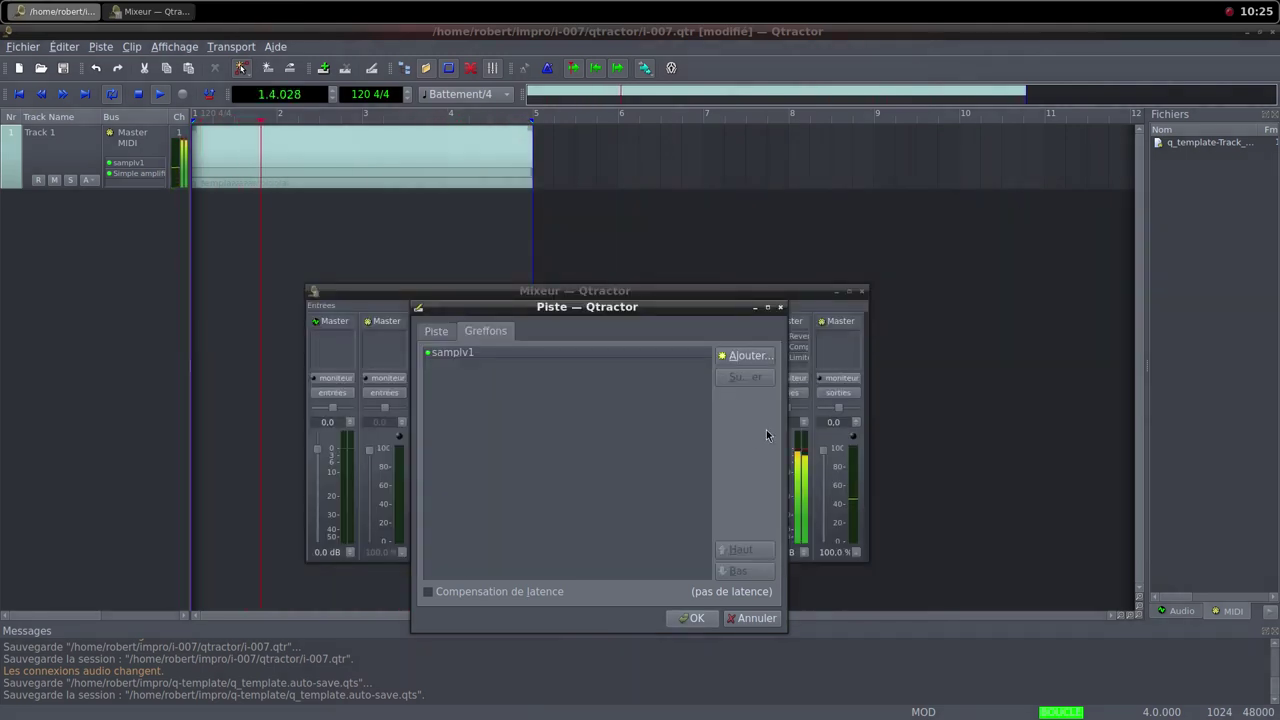
Confirm the settings of the new Track 2 and lower its mixer gain to 0%
{"action": "left_click", "coordinate": [688, 617]}
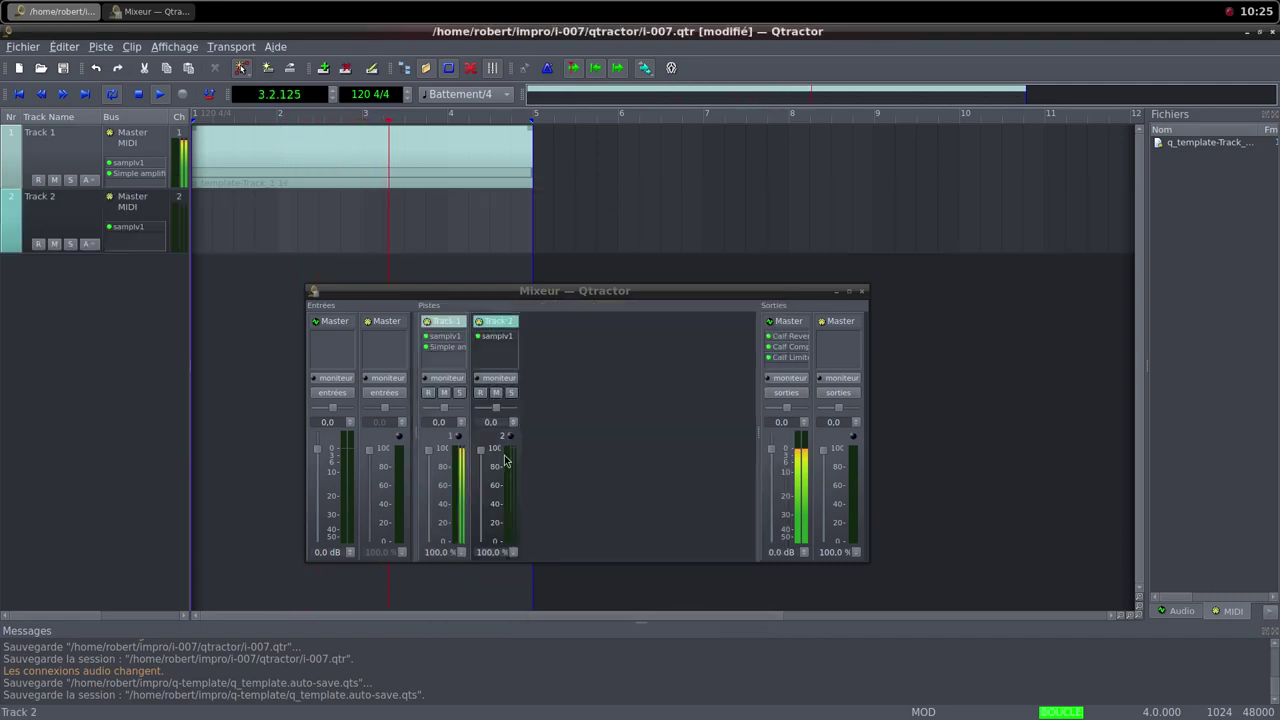
{"action": "left_click_drag", "start_coordinate": [489, 455], "coordinate": [481, 548]}
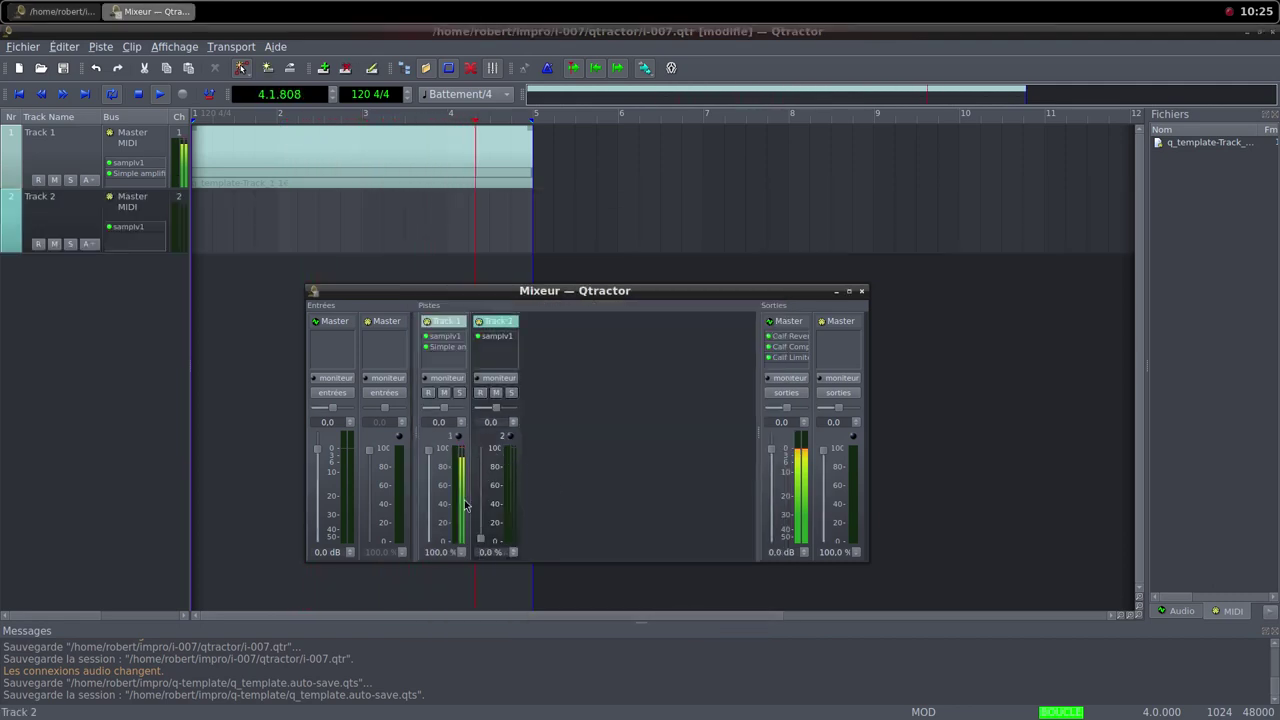
Create a new MIDI clip on Track 2 containing one C4 note held across bars 1 to 4, and close the clip editor
{"action": "right_click", "coordinate": [279, 239]}
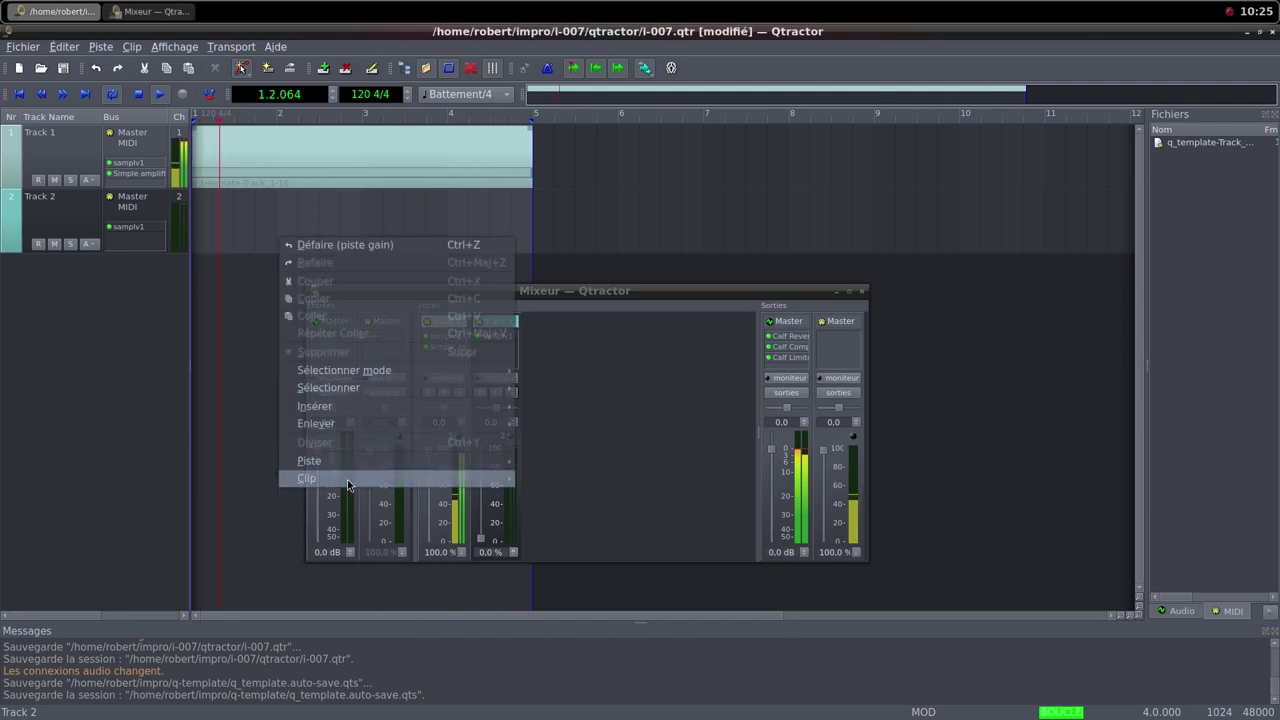
{"action": "mouse_move", "coordinate": [366, 476]}
{"action": "left_click", "coordinate": [550, 462]}
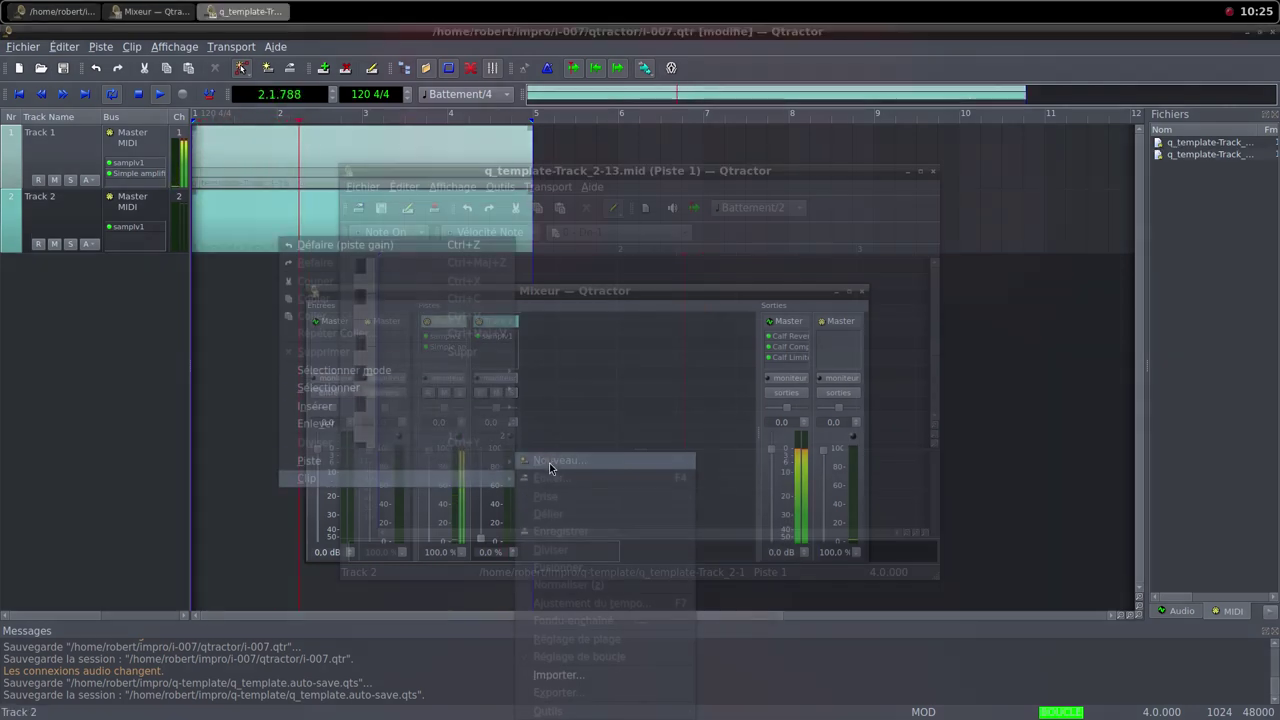
{"action": "left_click", "coordinate": [921, 172]}
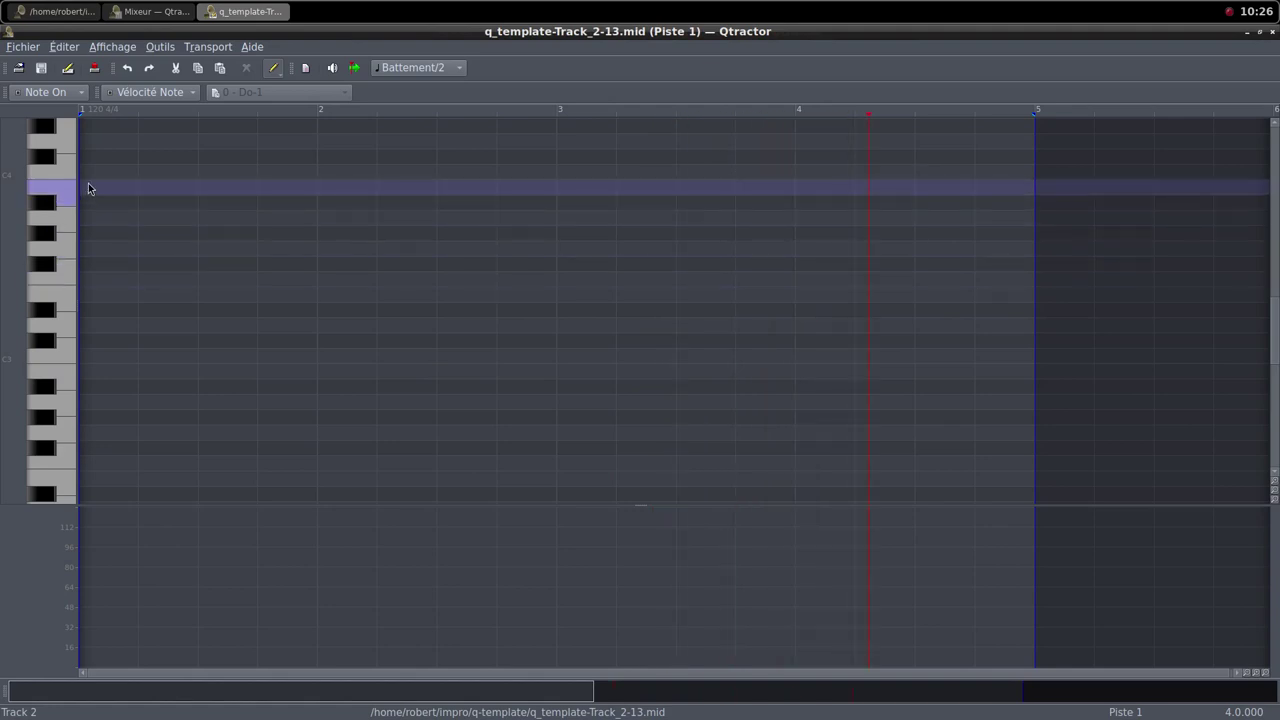
{"action": "left_click_drag", "start_coordinate": [88, 172], "coordinate": [1024, 172]}
{"action": "left_click", "coordinate": [1259, 31]}
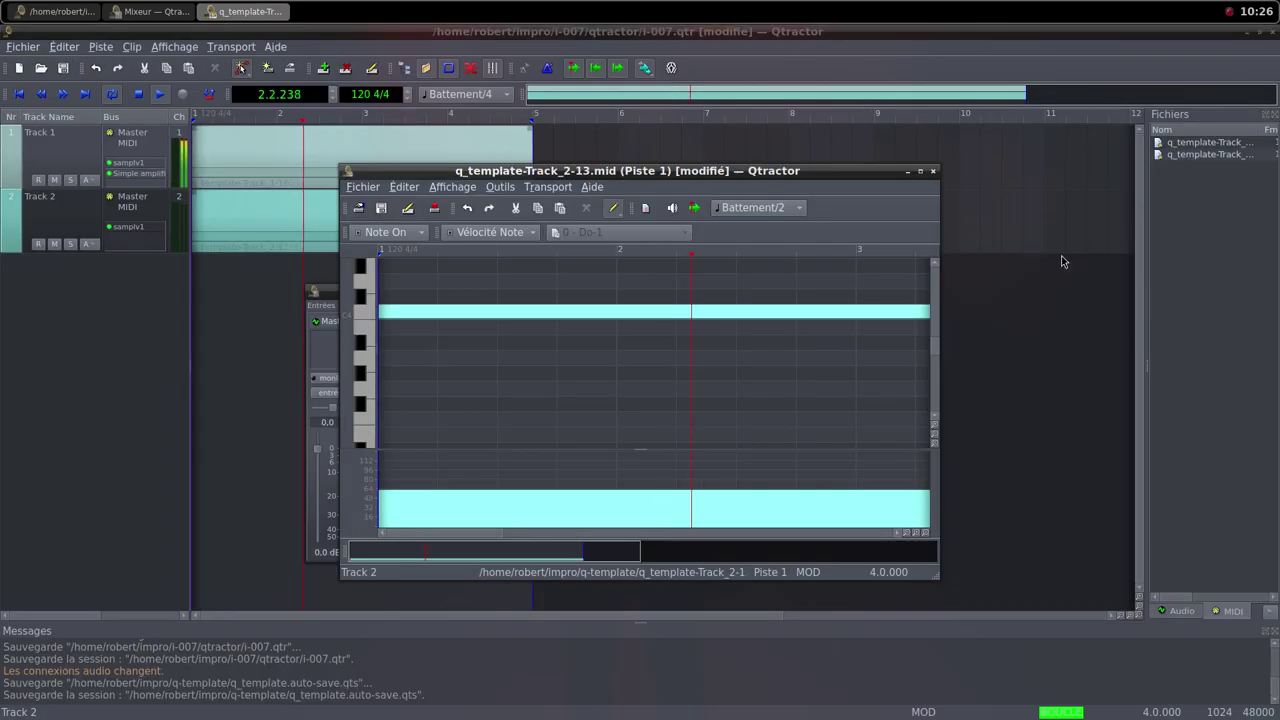
{"action": "left_click", "coordinate": [933, 171]}
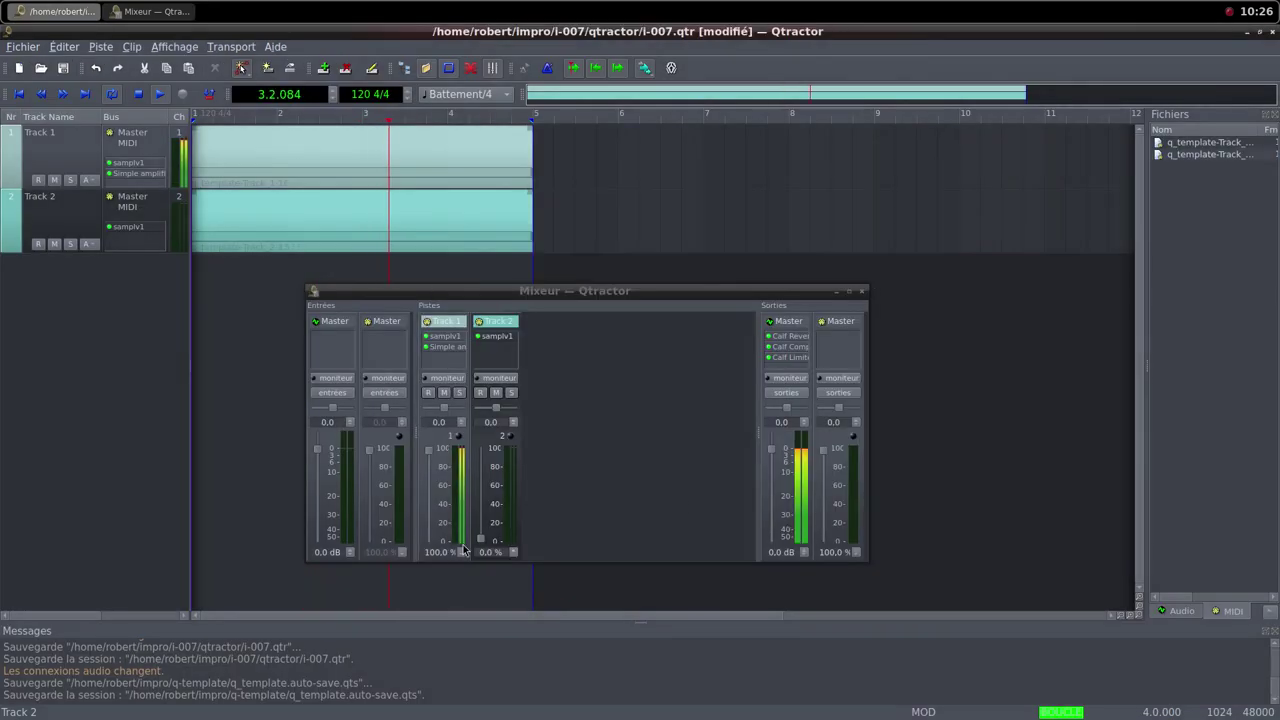
Raise Track 2's mixer gain to 100% and add the Simple amplifier LV2 plugin after samplv1
{"action": "left_click_drag", "start_coordinate": [480, 538], "coordinate": [478, 447]}
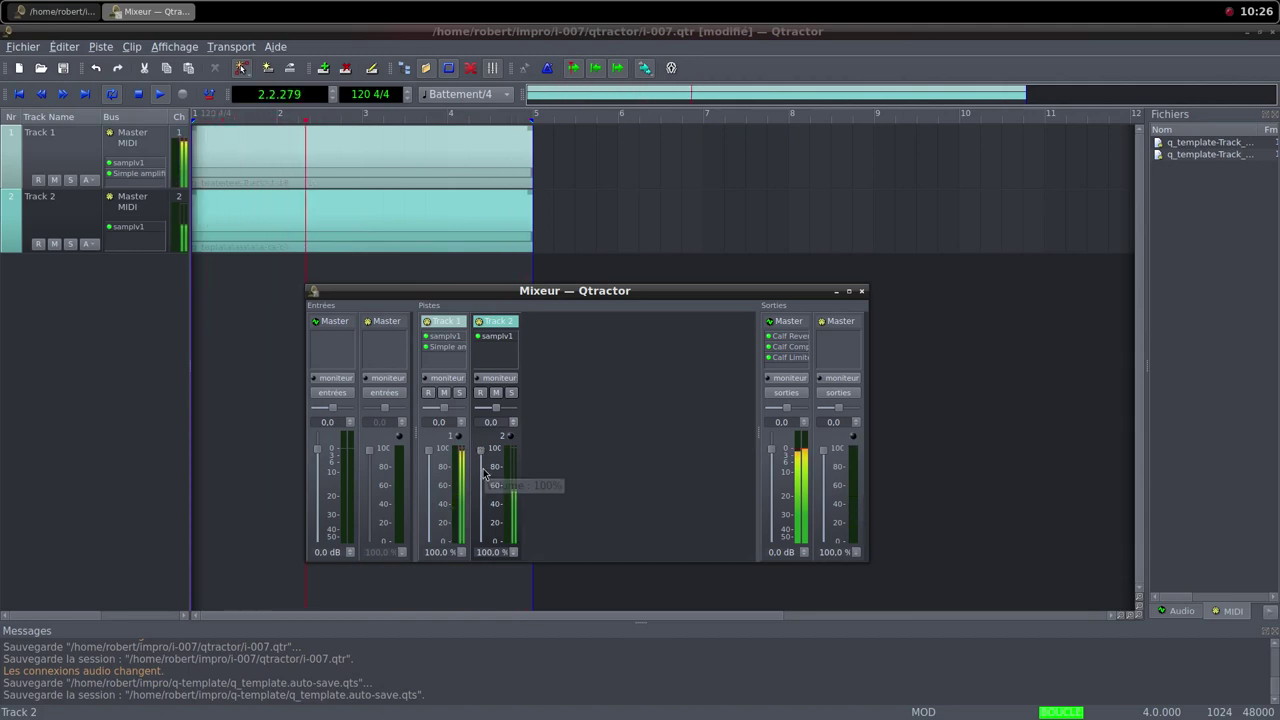
{"action": "right_click", "coordinate": [509, 357]}
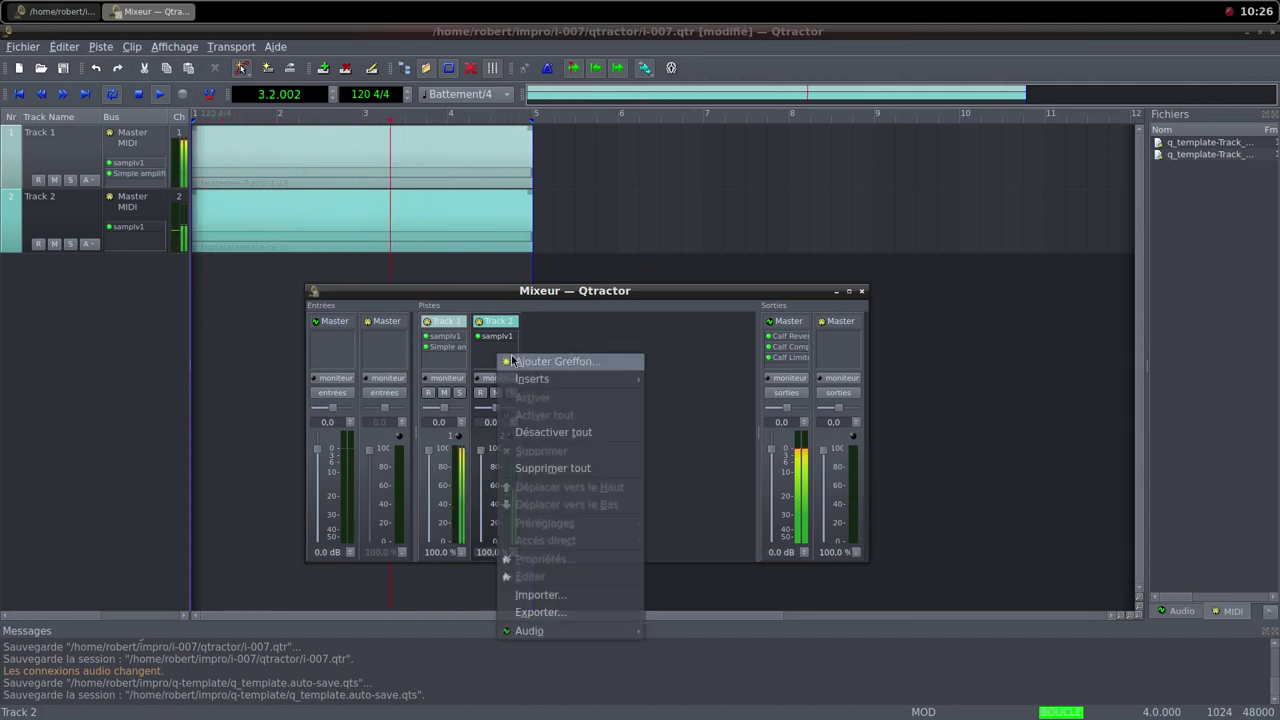
{"action": "left_click", "coordinate": [511, 361]}
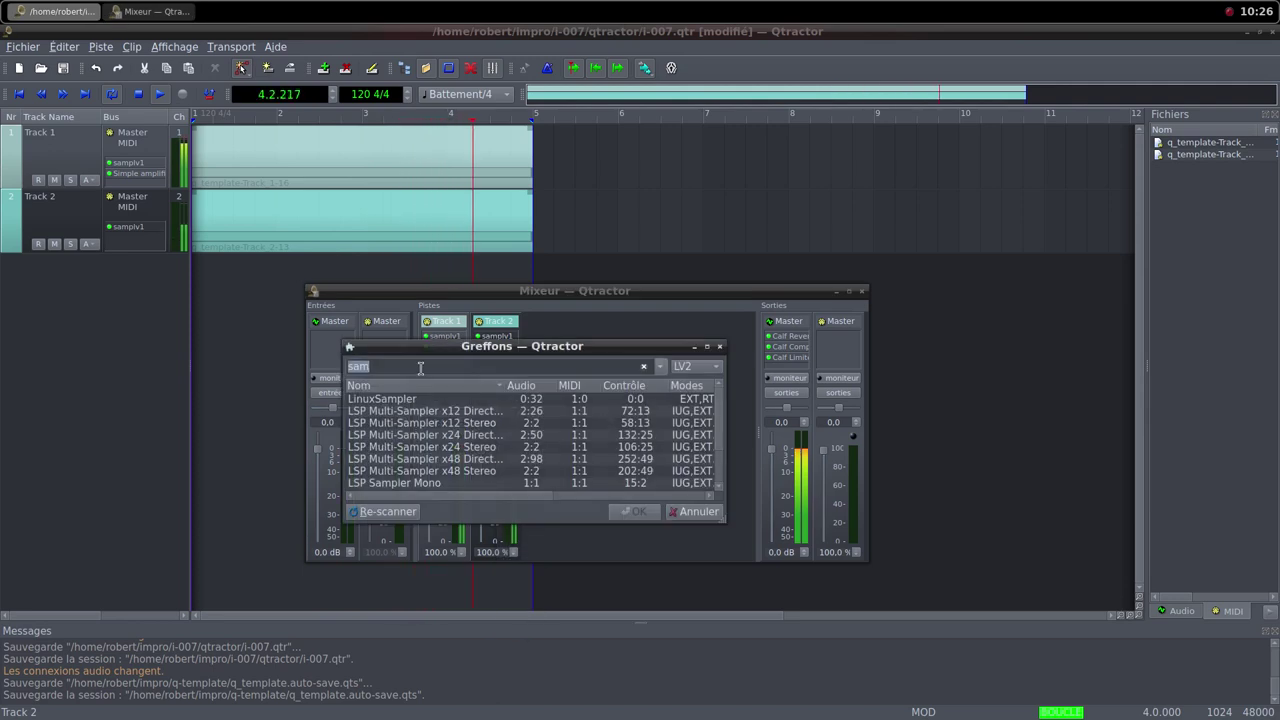
{"action": "type", "text": "simp"}
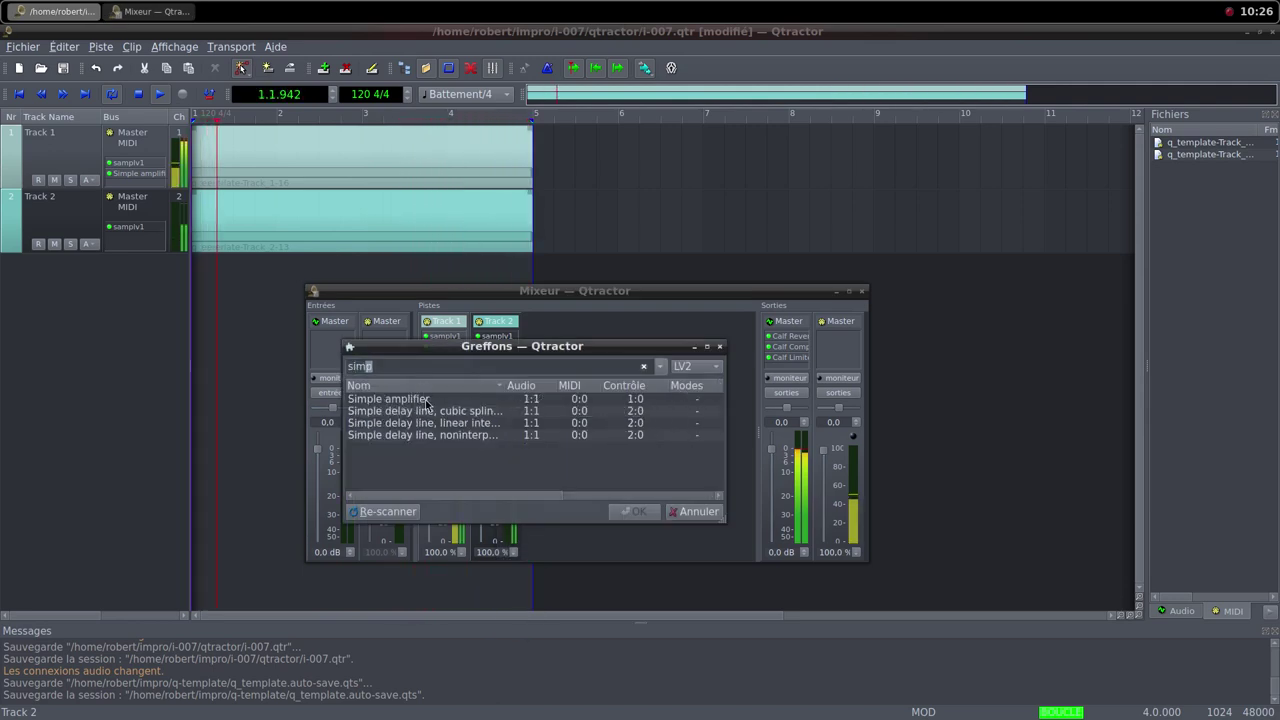
{"action": "double_click", "coordinate": [427, 400]}
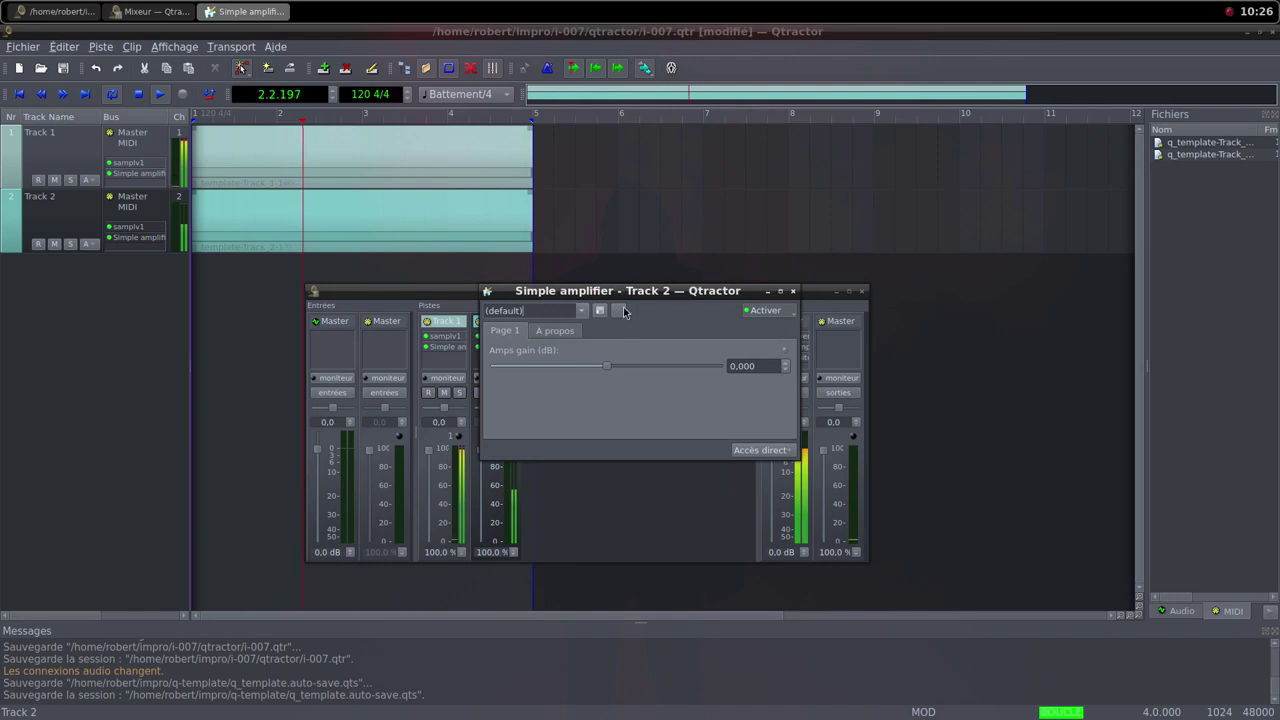
{"action": "left_click_drag", "start_coordinate": [623, 299], "coordinate": [684, 301]}
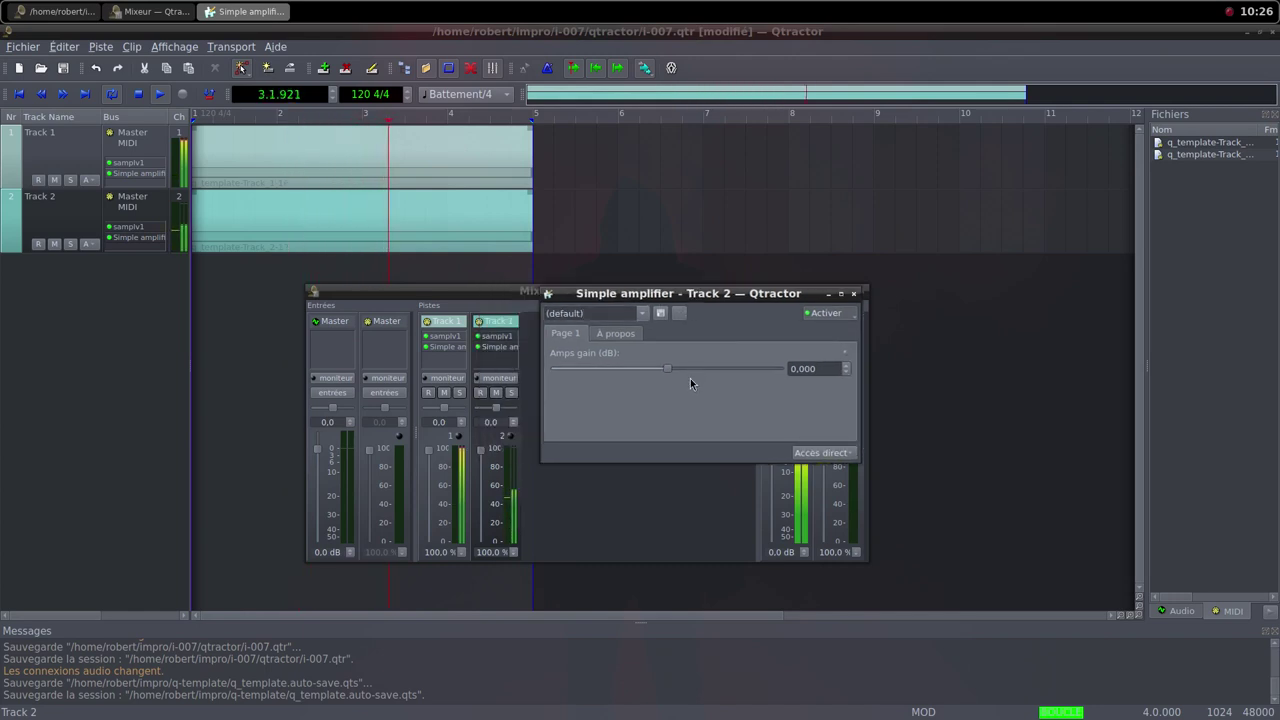
Set the Amps gain of Track 2's Simple amplifier to about 15.6 dB and close the plugin window
{"action": "left_click_drag", "start_coordinate": [670, 371], "coordinate": [697, 374]}
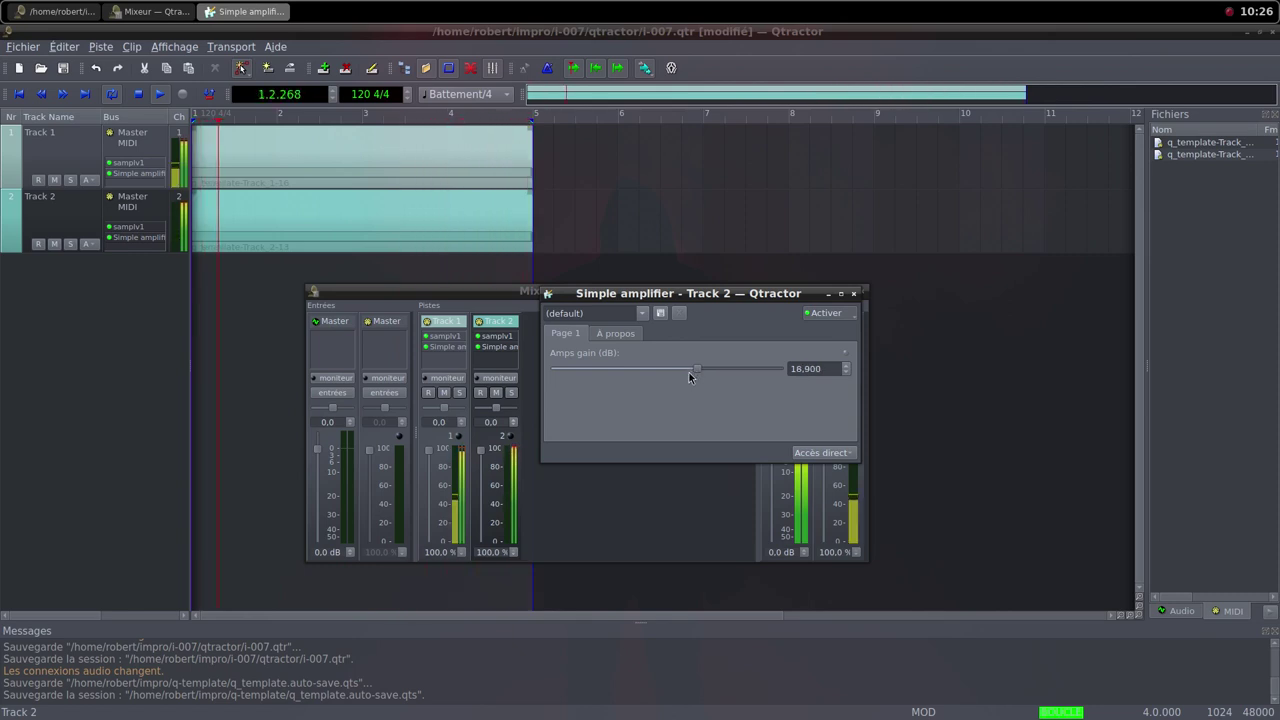
{"action": "left_click_drag", "start_coordinate": [693, 370], "coordinate": [690, 371]}
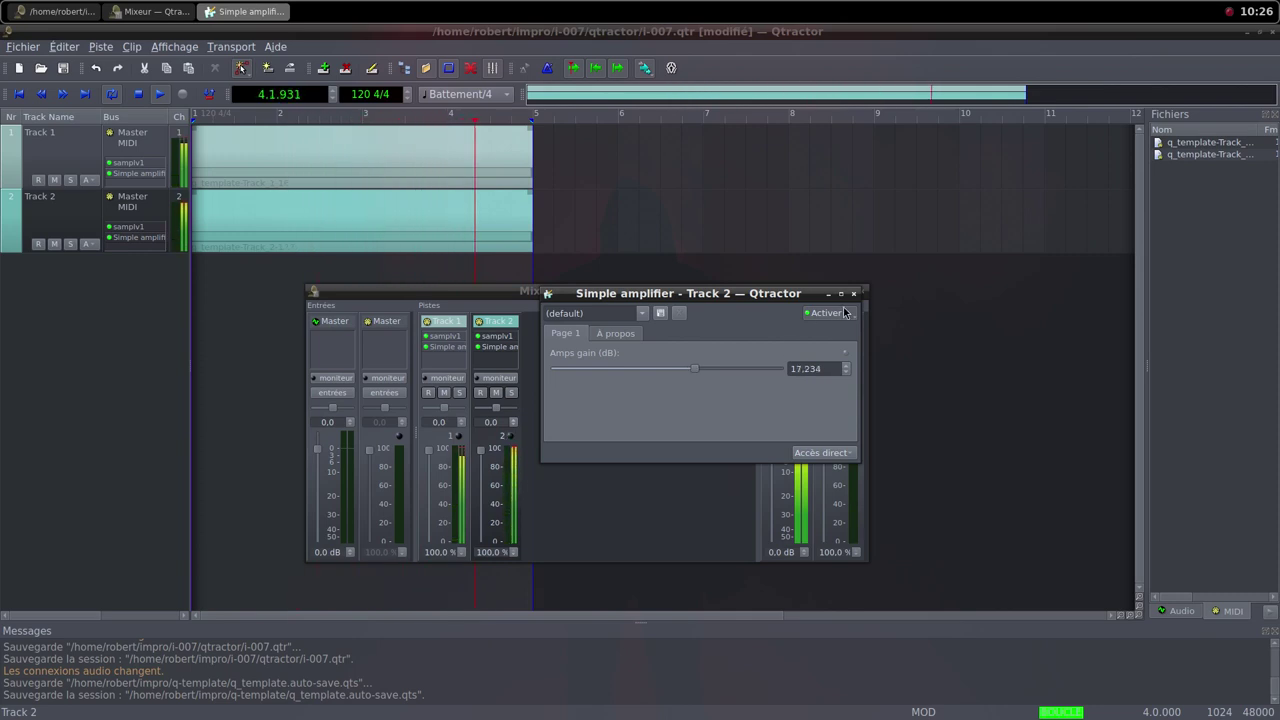
{"action": "key", "text": "Escape"}
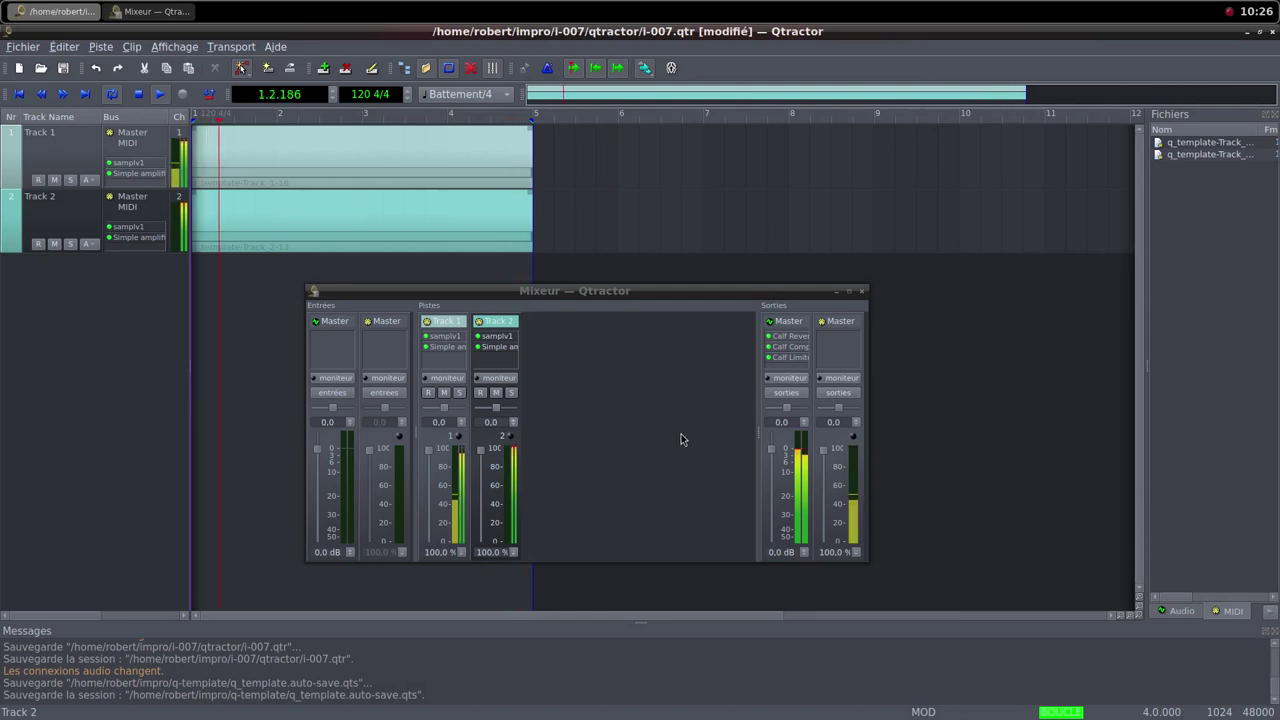
{"action": "double_click", "coordinate": [505, 347]}
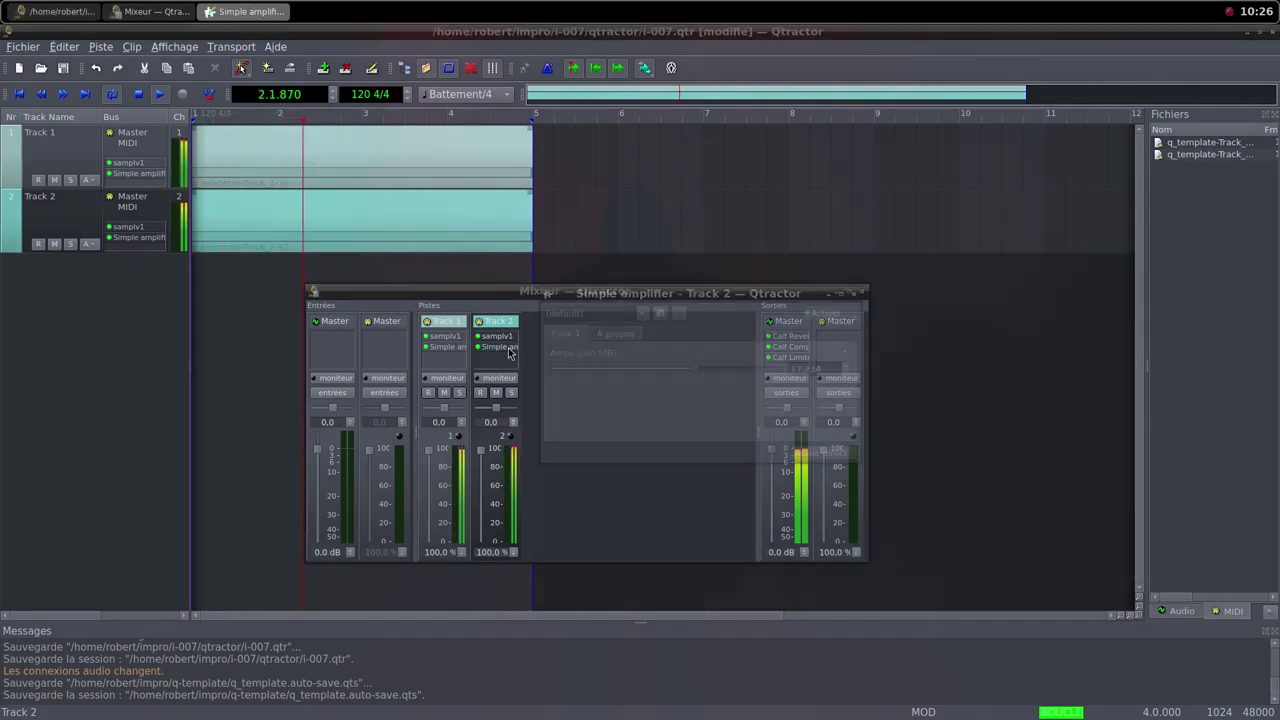
{"action": "left_click_drag", "start_coordinate": [697, 372], "coordinate": [692, 369]}
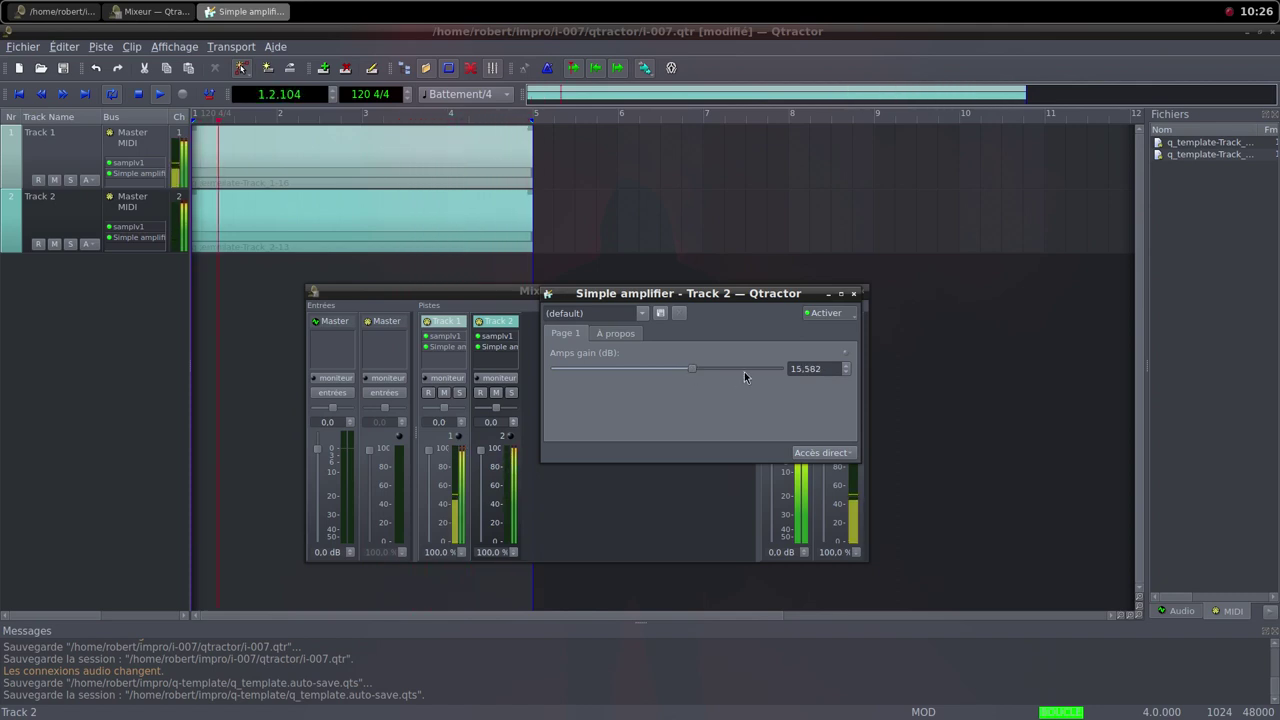
{"action": "left_click", "coordinate": [854, 294]}
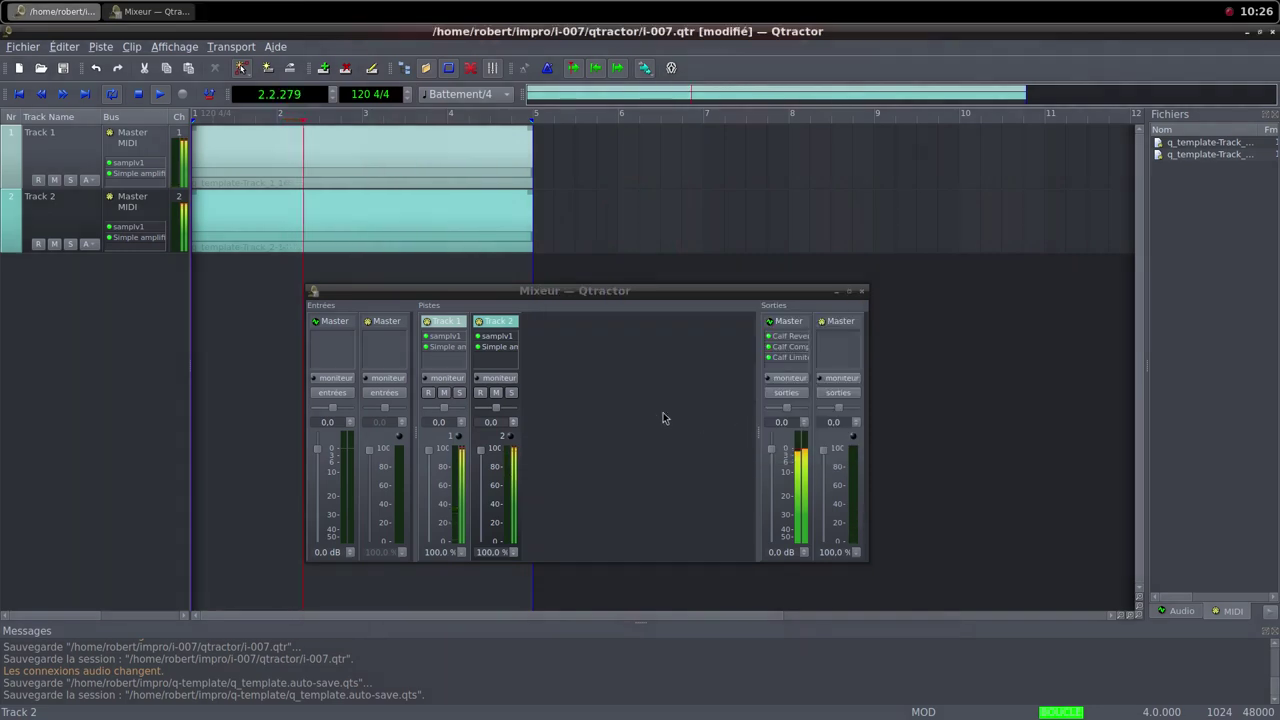
Switch to the Freesound page in Firefox and download the Game losing screen background music MP3 into the samples folder
{"action": "left_click", "coordinate": [667, 12]}
{"action": "left_click", "coordinate": [668, 23]}
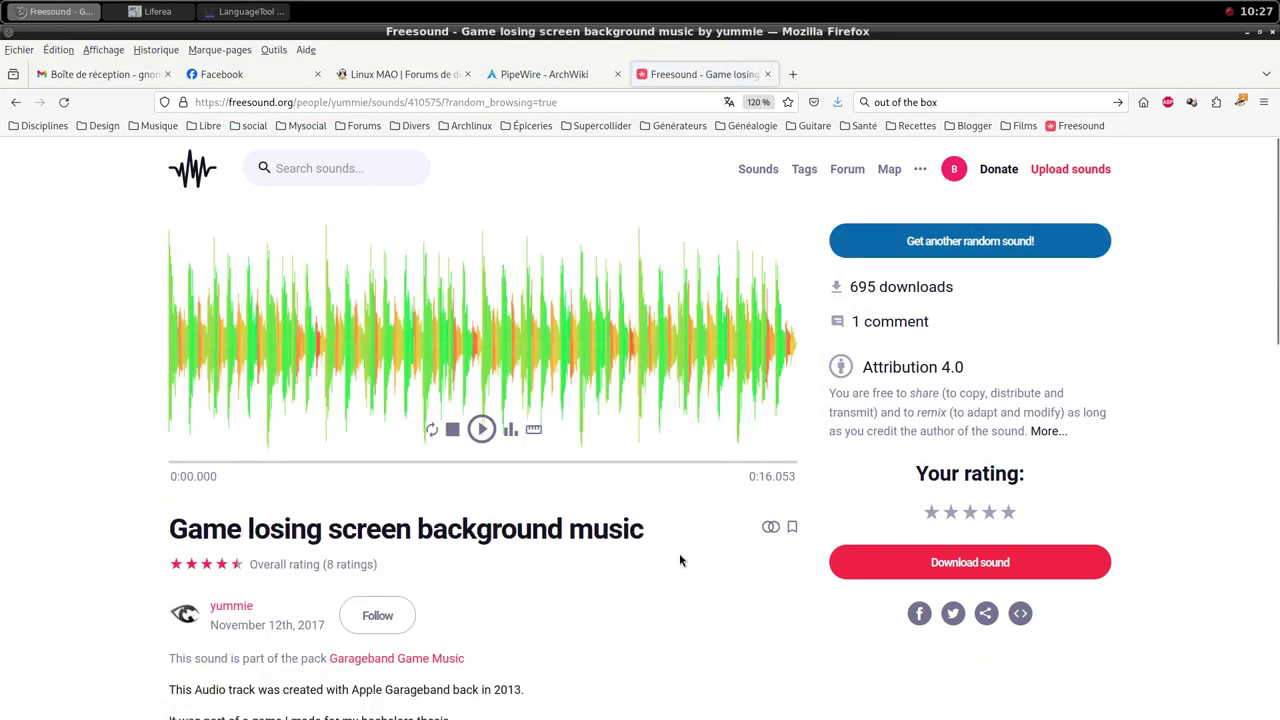
{"action": "scroll", "coordinate": [680, 560], "scroll_direction": "down", "scroll_amount": 2}
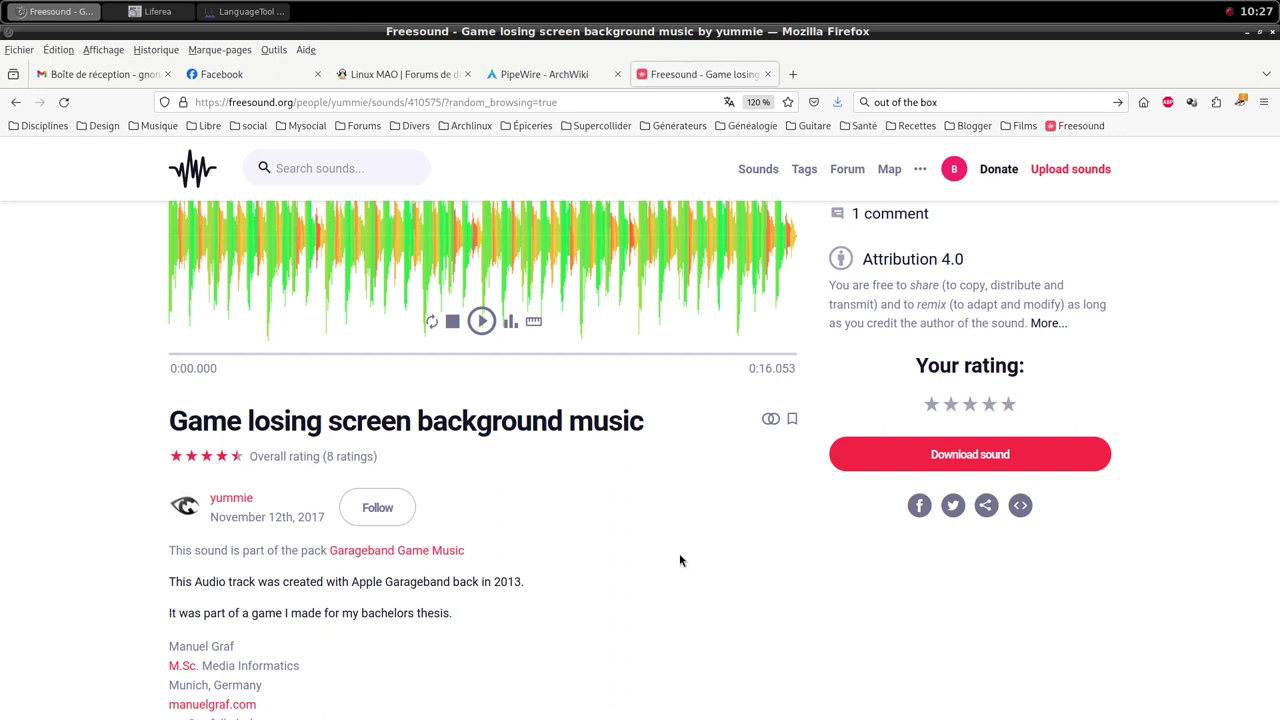
{"action": "scroll", "coordinate": [679, 560], "scroll_direction": "down", "scroll_amount": 2}
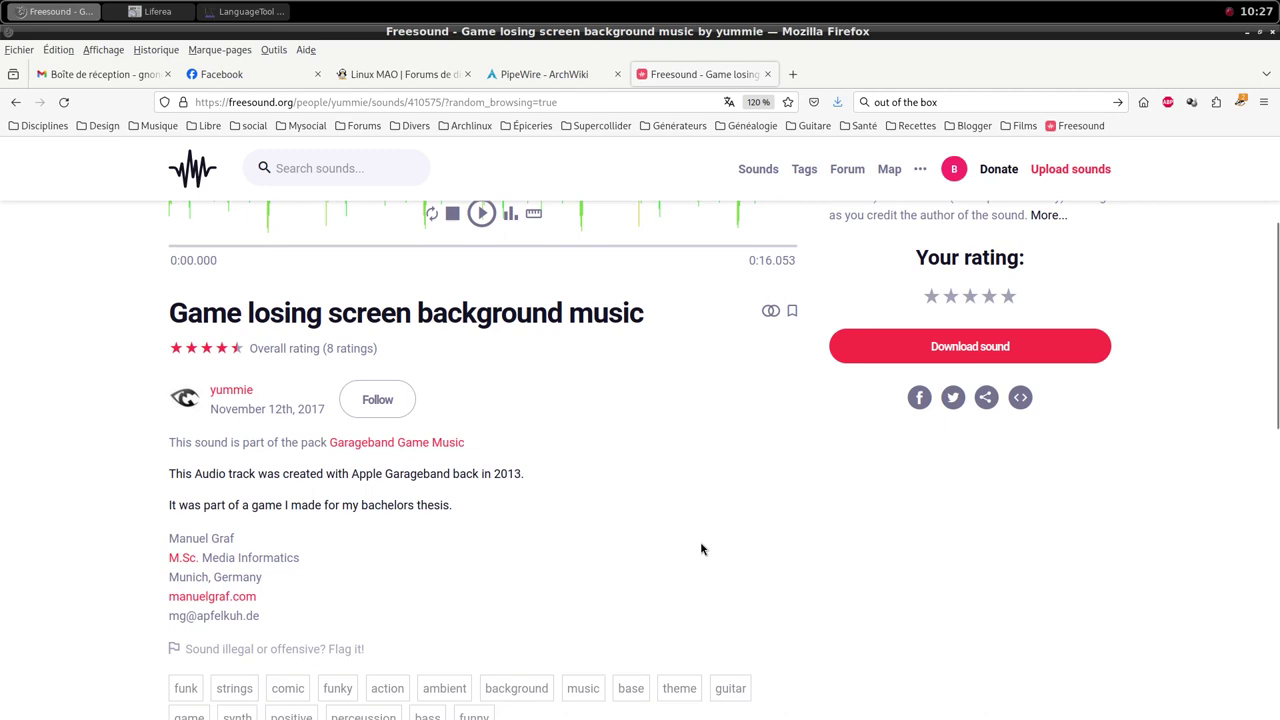
{"action": "scroll", "coordinate": [765, 558], "scroll_direction": "up", "scroll_amount": 4}
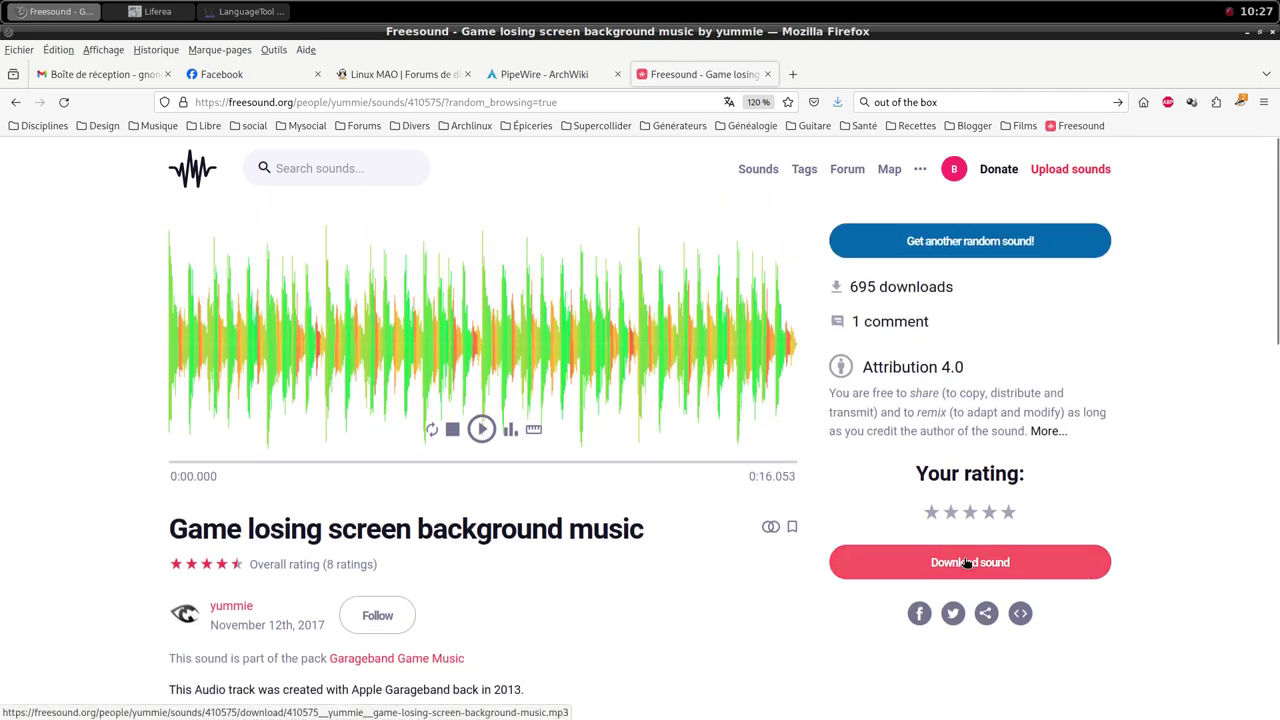
{"action": "left_click", "coordinate": [967, 563]}
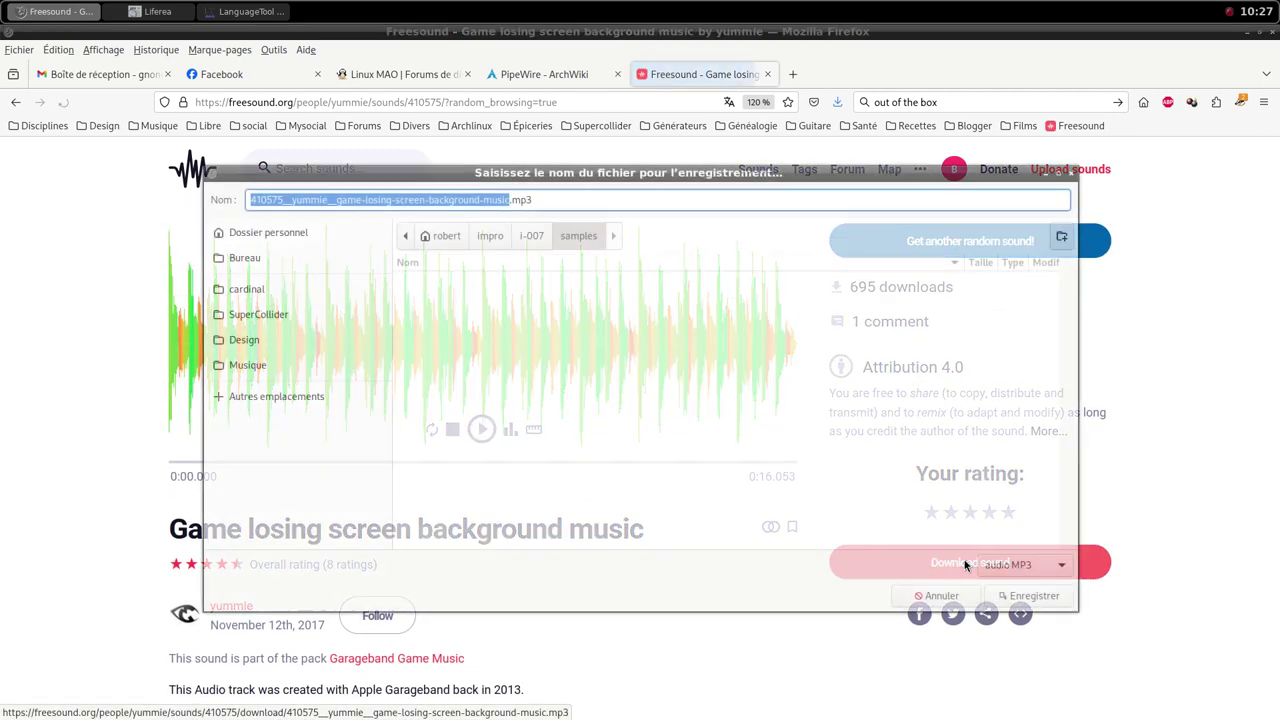
{"action": "left_click", "coordinate": [1030, 596]}
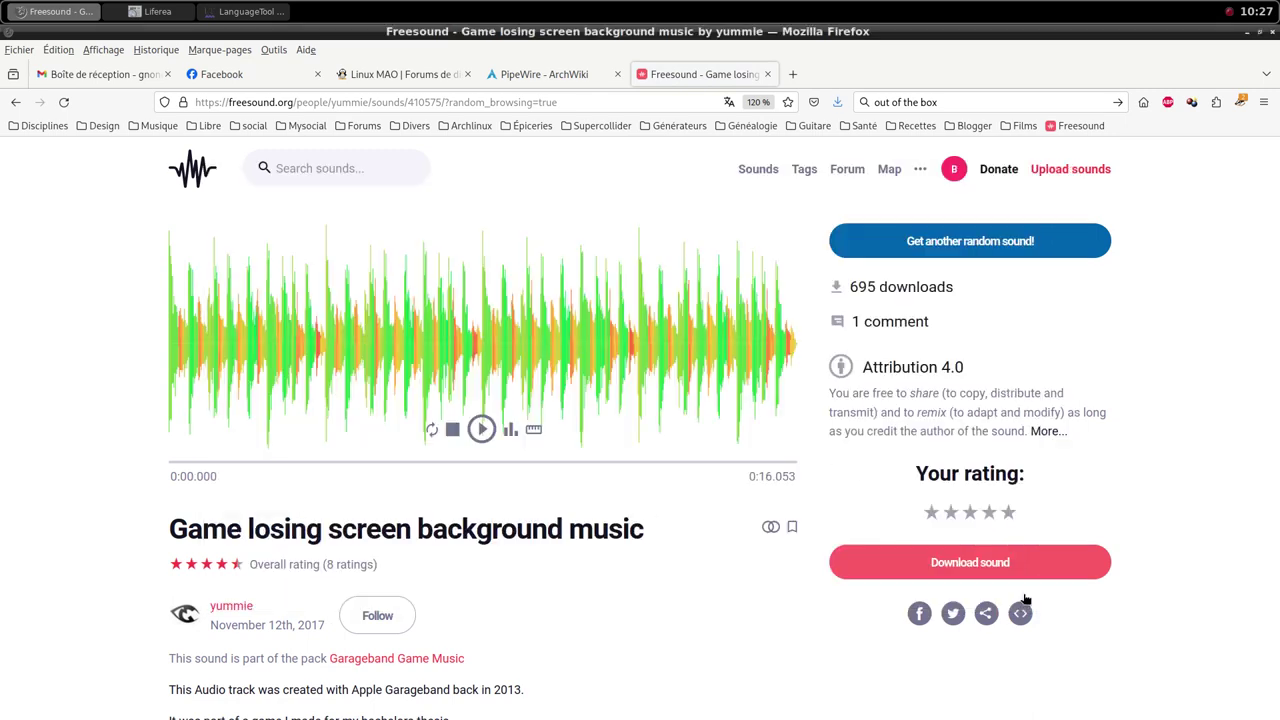
Switch to the samples folder in Thunar, open a terminal there and list its files
{"action": "middle_click", "coordinate": [570, 7]}
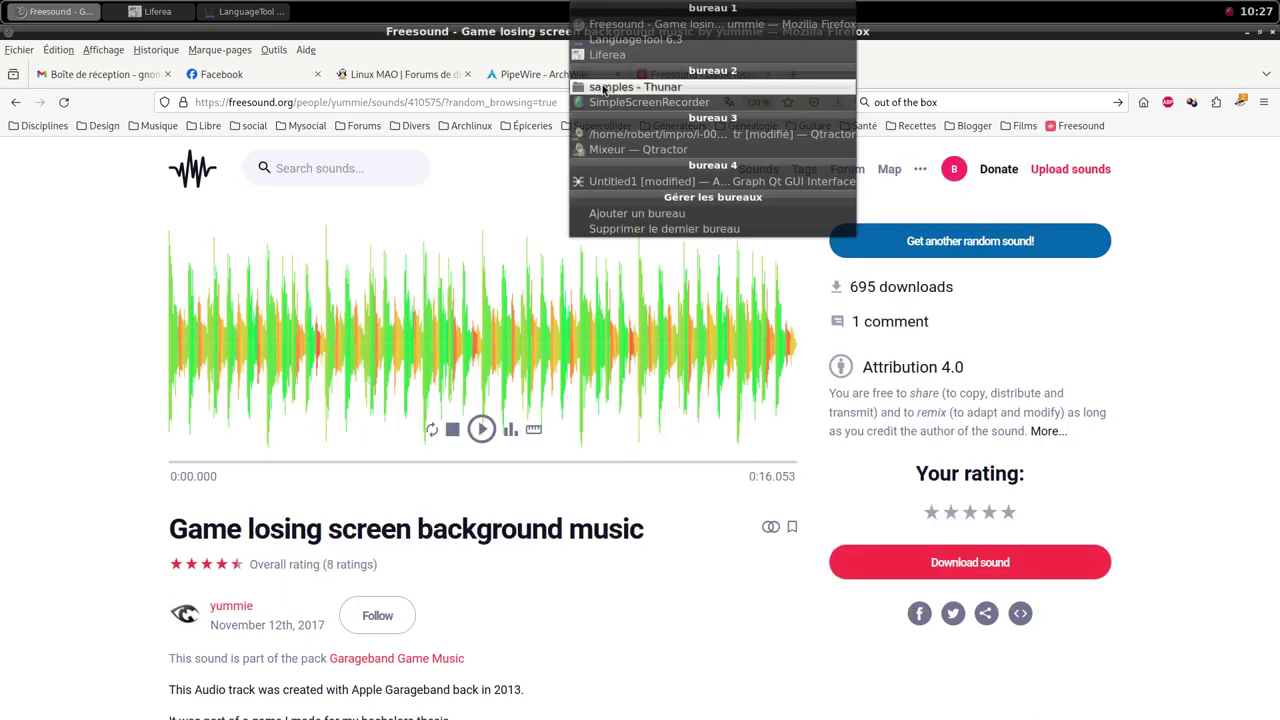
{"action": "left_click", "coordinate": [595, 120]}
{"action": "left_click", "coordinate": [601, 451]}
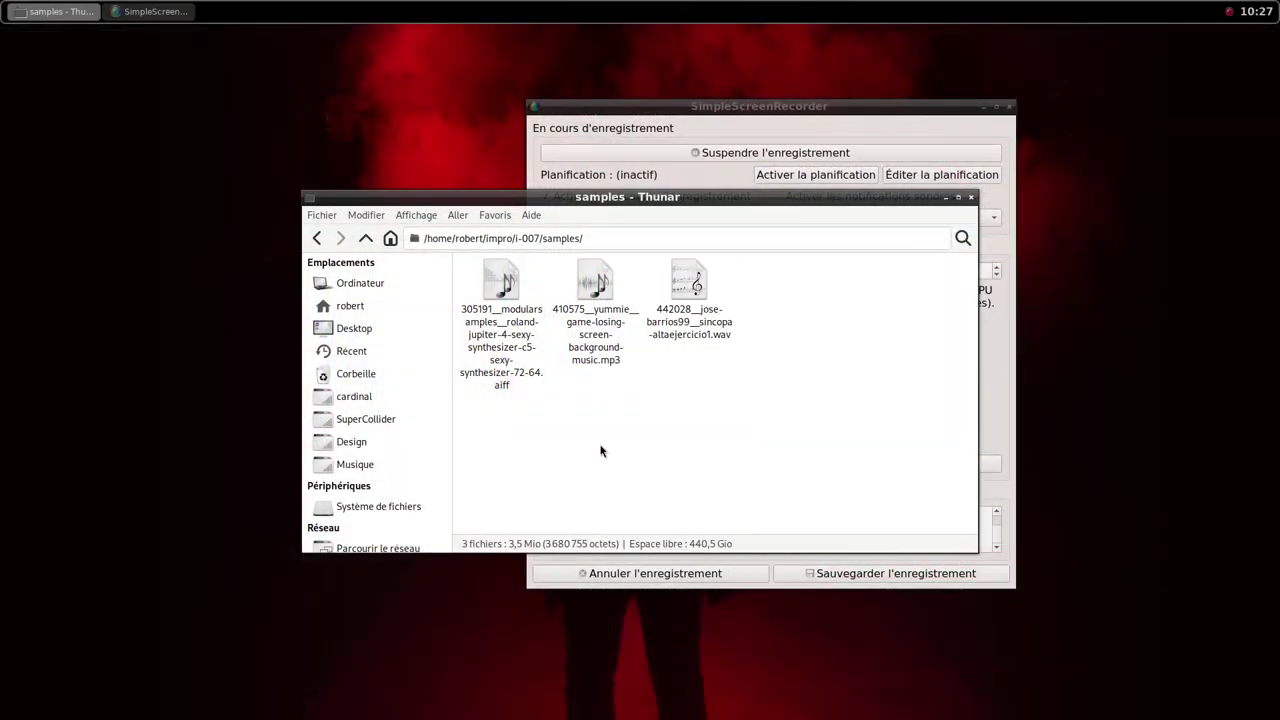
{"action": "right_click", "coordinate": [601, 451]}
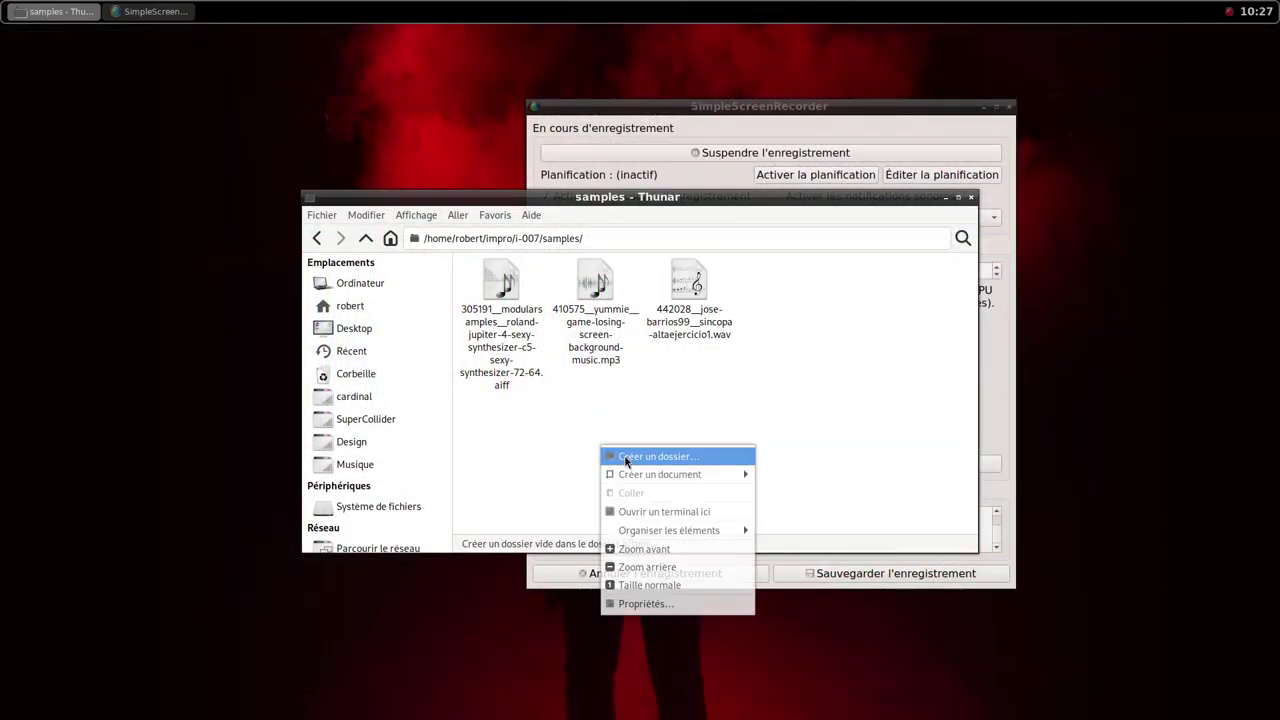
{"action": "left_click", "coordinate": [636, 514]}
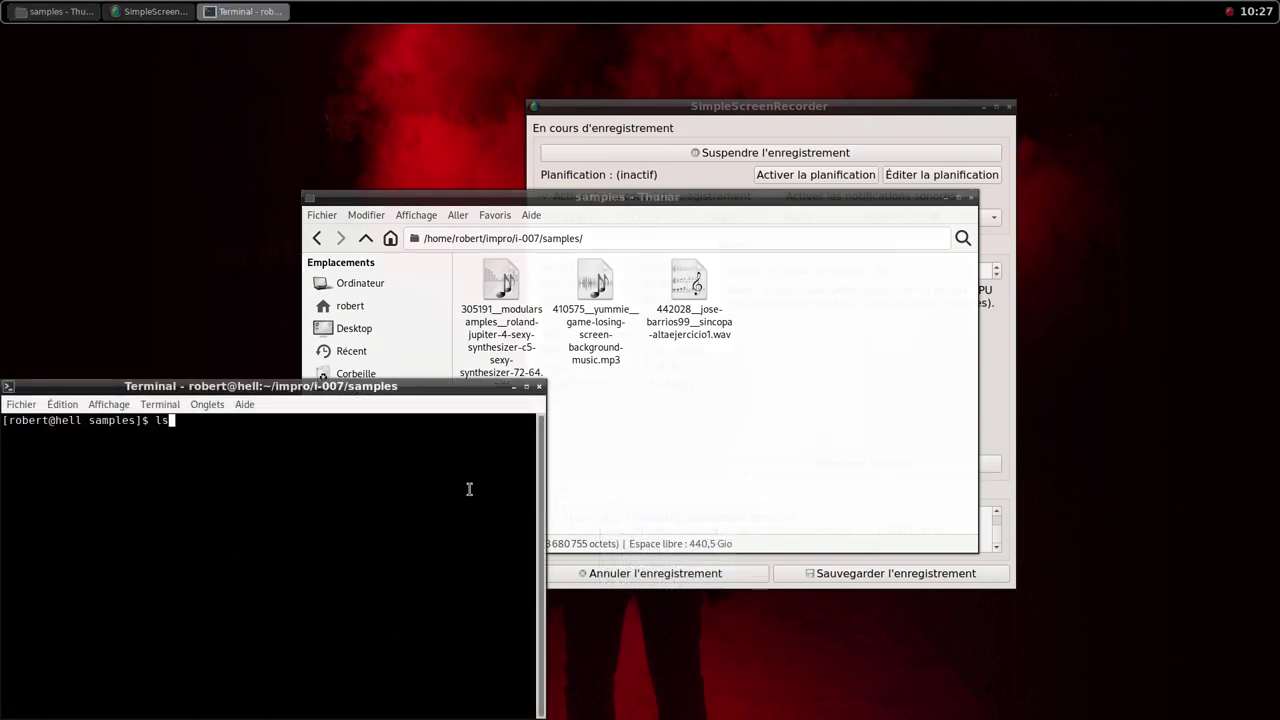
{"action": "type", "text": "ls"}
{"action": "key", "text": "Return"}
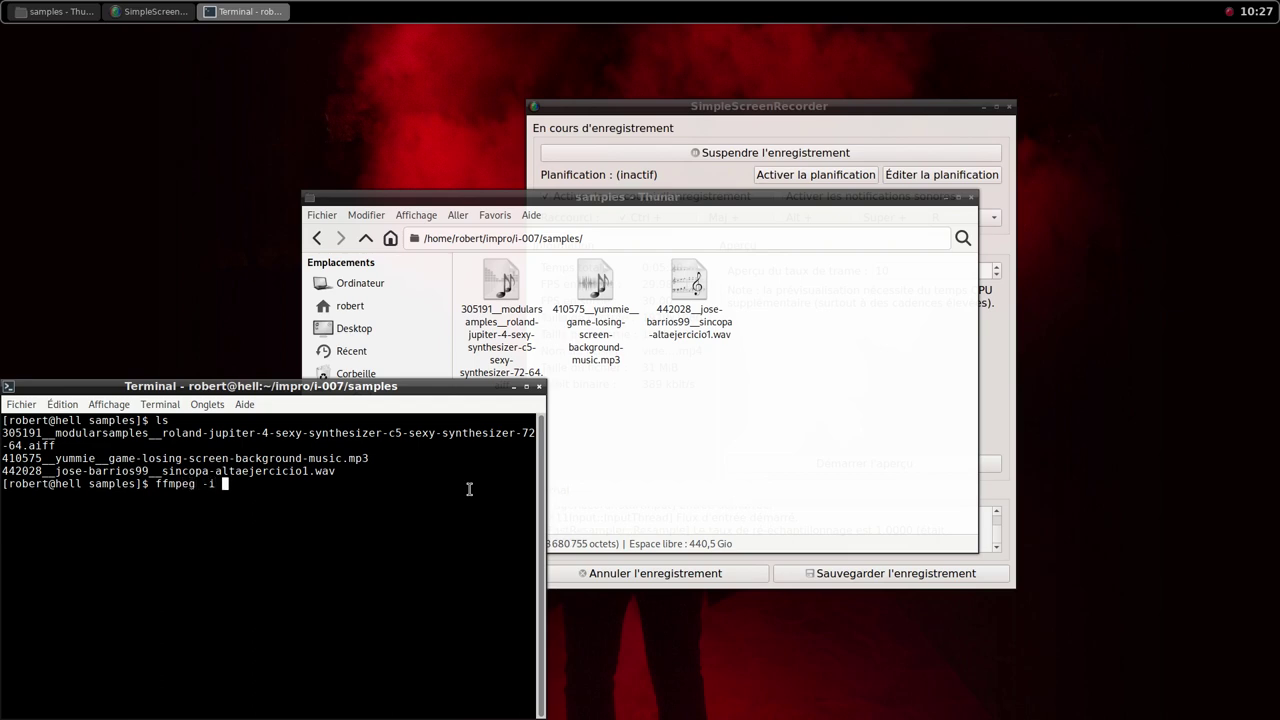
Convert the game-losing-screen-background-music MP3 with ffmpeg -i to a WAV file of the same name
{"action": "left_click_drag", "start_coordinate": [369, 458], "coordinate": [5, 455]}
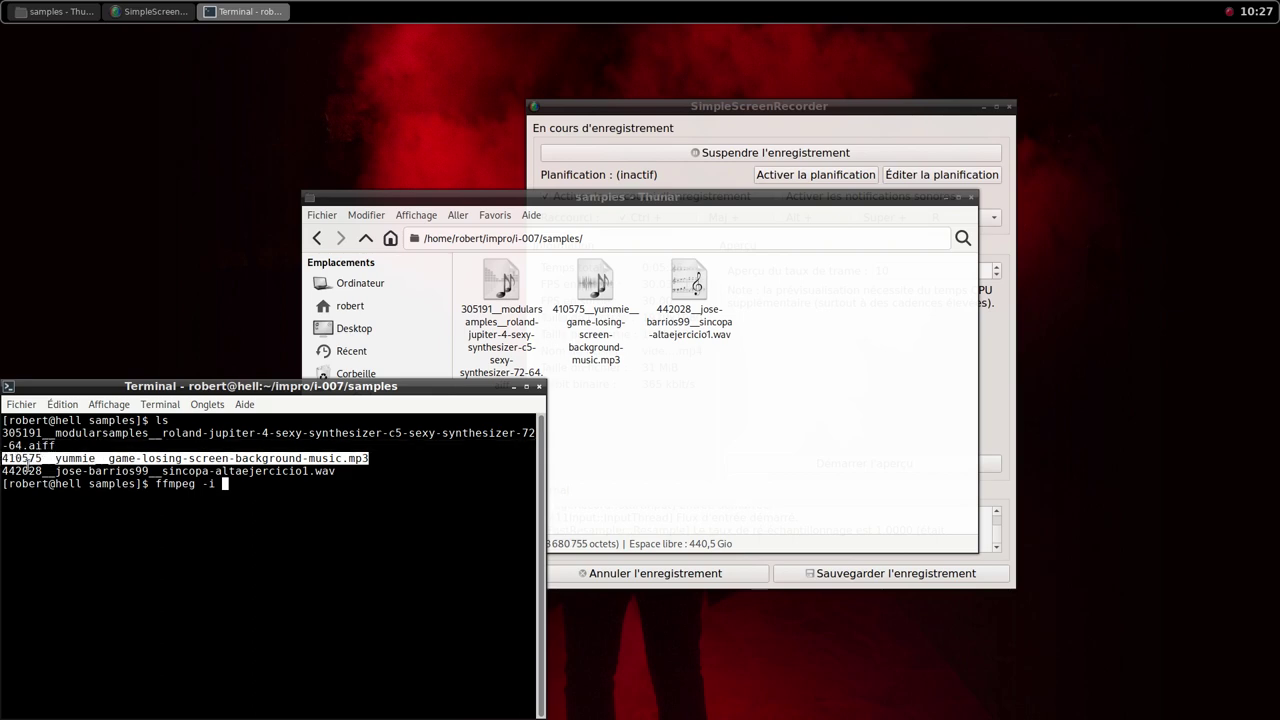
{"action": "middle_click", "coordinate": [25, 460]}
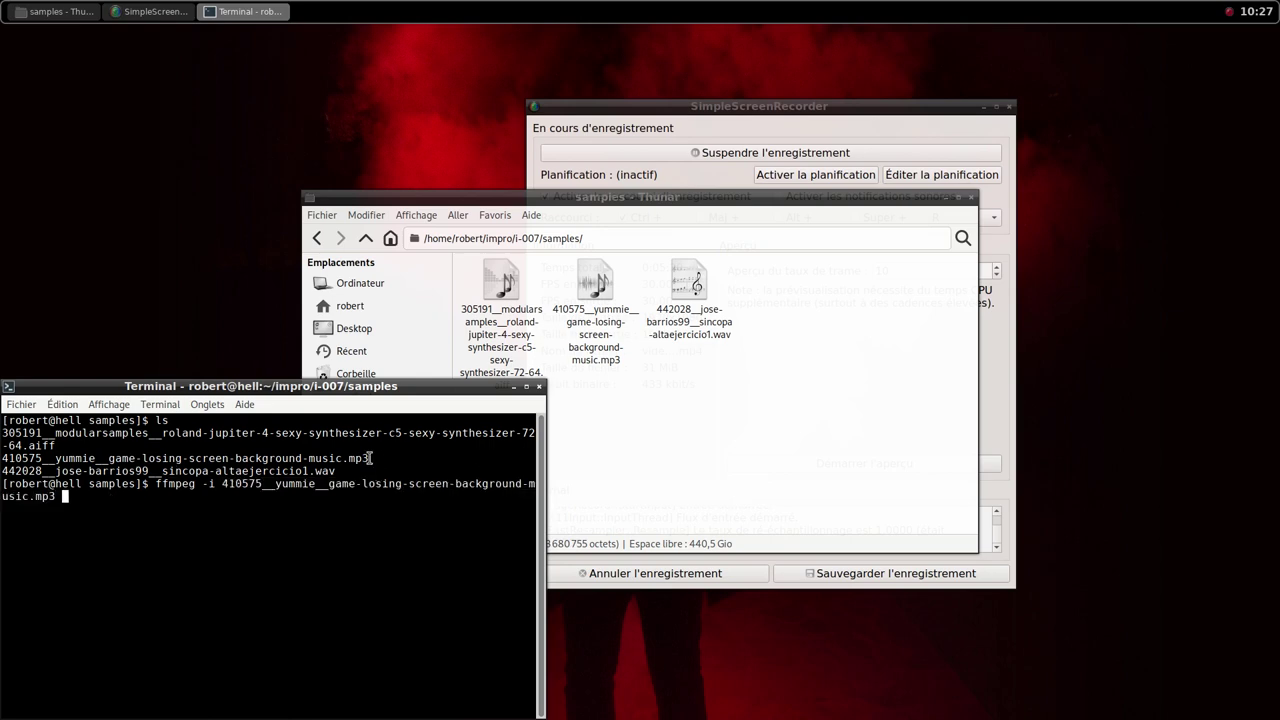
{"action": "left_click_drag", "start_coordinate": [340, 463], "coordinate": [2, 460]}
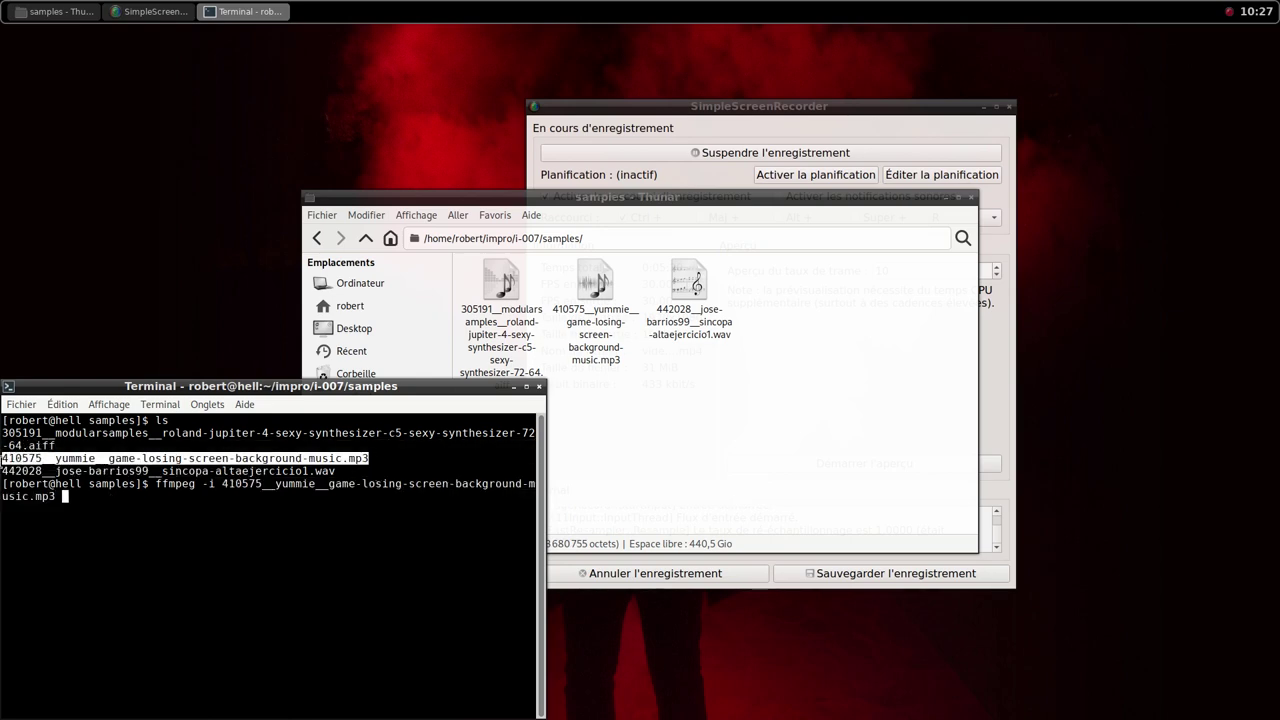
{"action": "type", "text": "410575__yummie__game-losing-screen-background-music.mp3"}
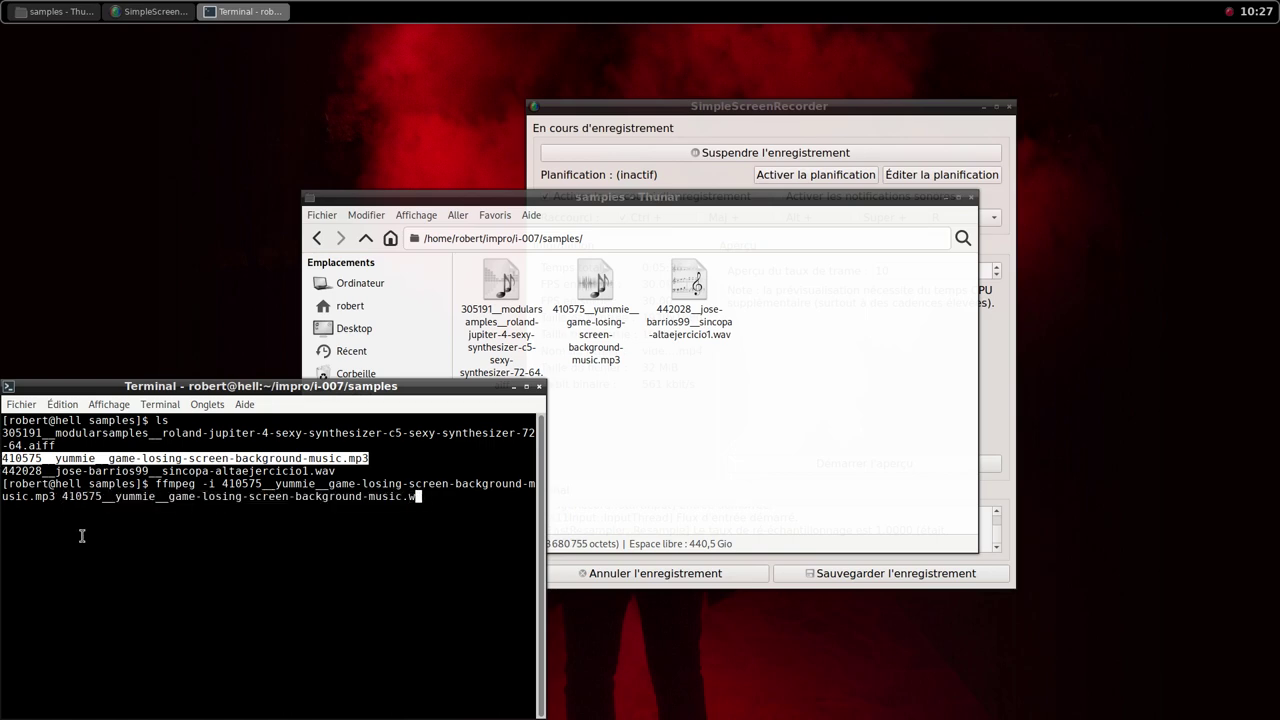
{"action": "key", "text": "Return"}
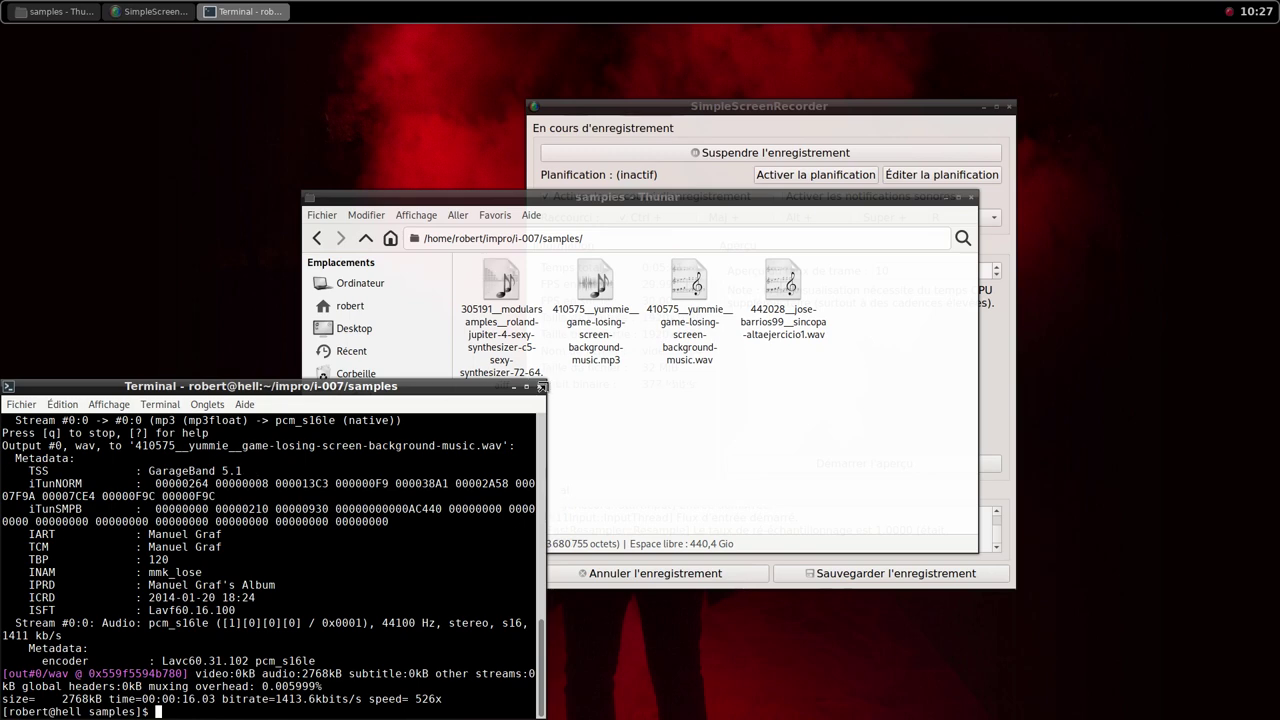
Close the terminal and delete the game-losing-screen-background-music MP3 from the samples folder
{"action": "left_click", "coordinate": [539, 386]}
{"action": "left_click", "coordinate": [590, 300]}
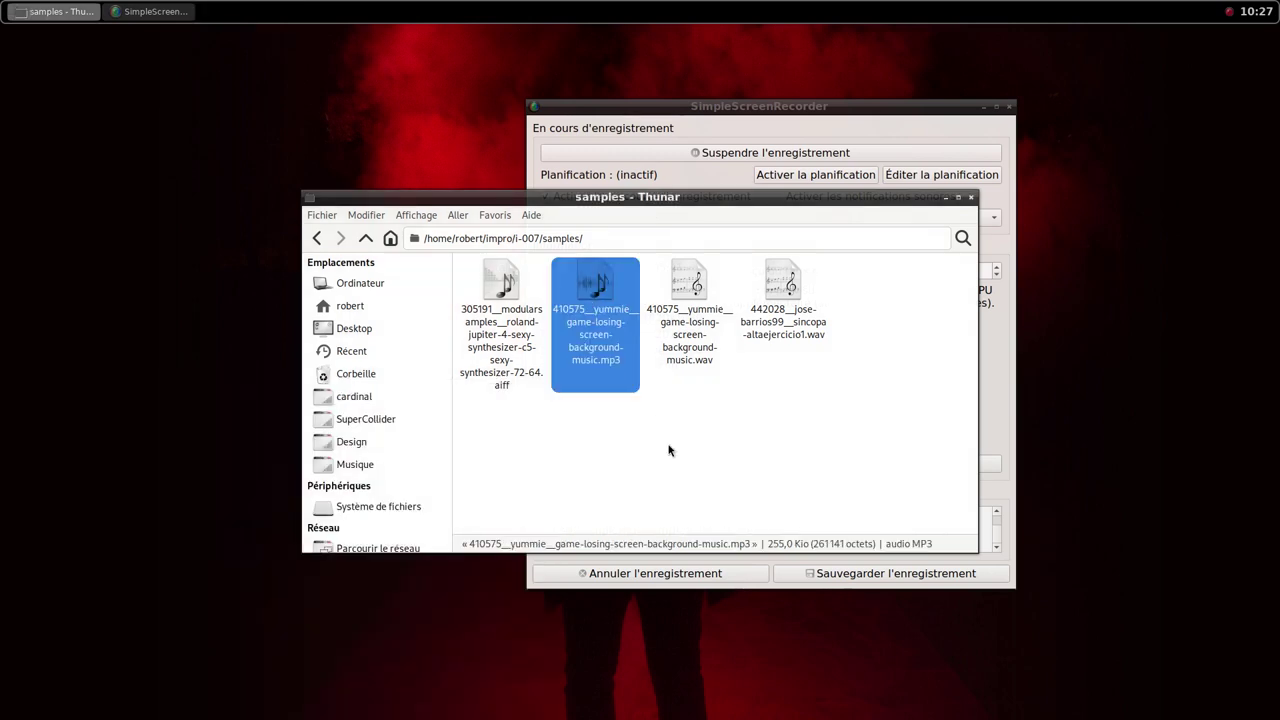
{"action": "key", "text": "Delete"}
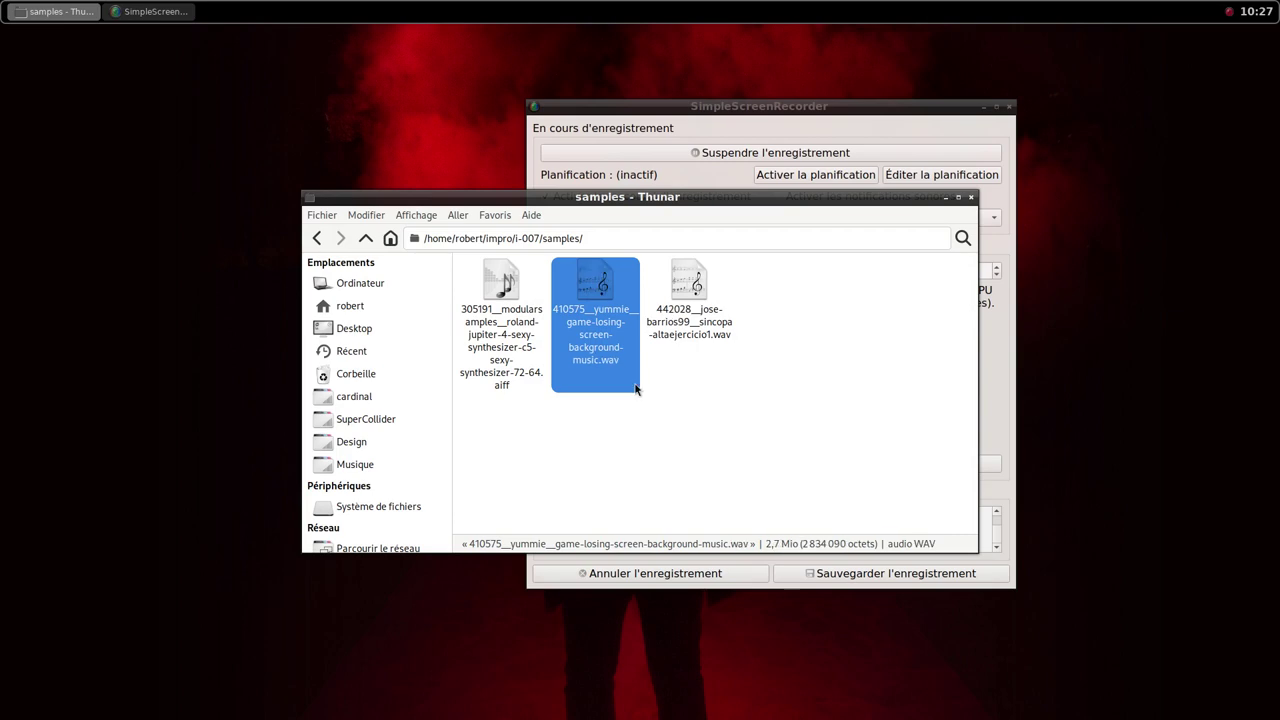
Switch to Qtractor and start a new MIDI track, Track 3, with the samplv1 plugin added to it
{"action": "middle_click", "coordinate": [631, 6]}
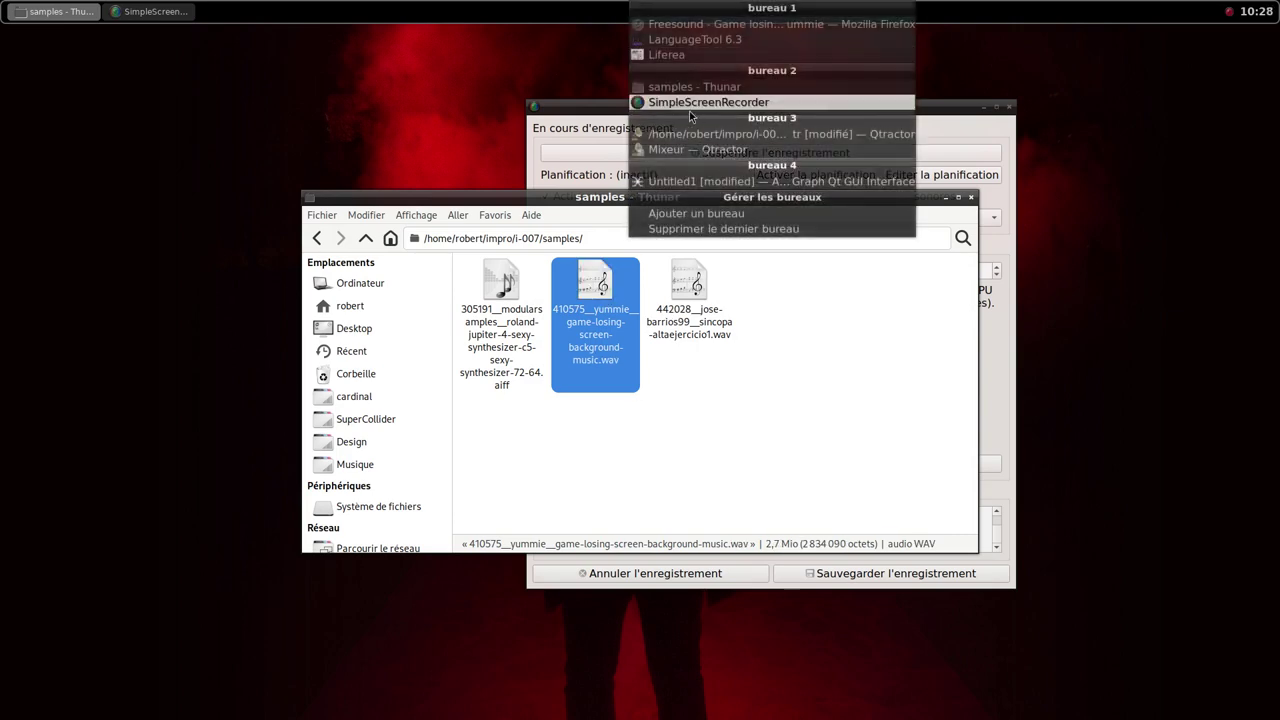
{"action": "left_click", "coordinate": [705, 149]}
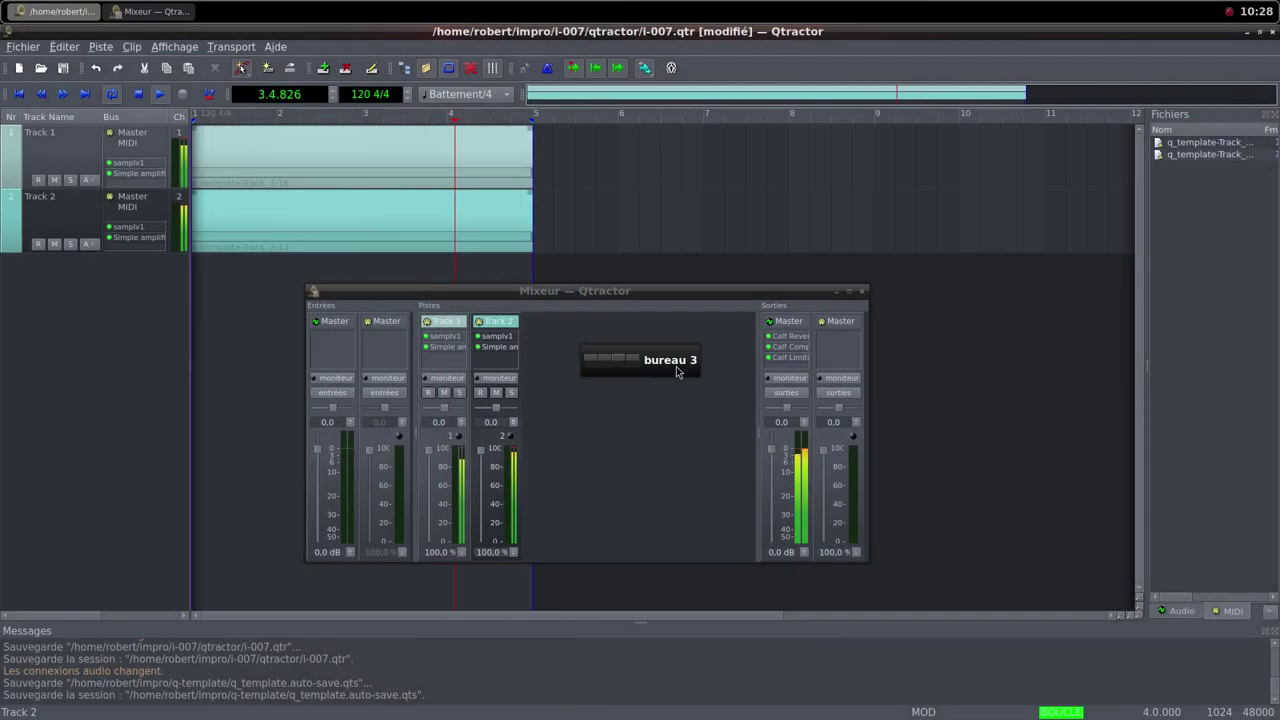
{"action": "right_click", "coordinate": [563, 401]}
{"action": "left_click", "coordinate": [576, 408]}
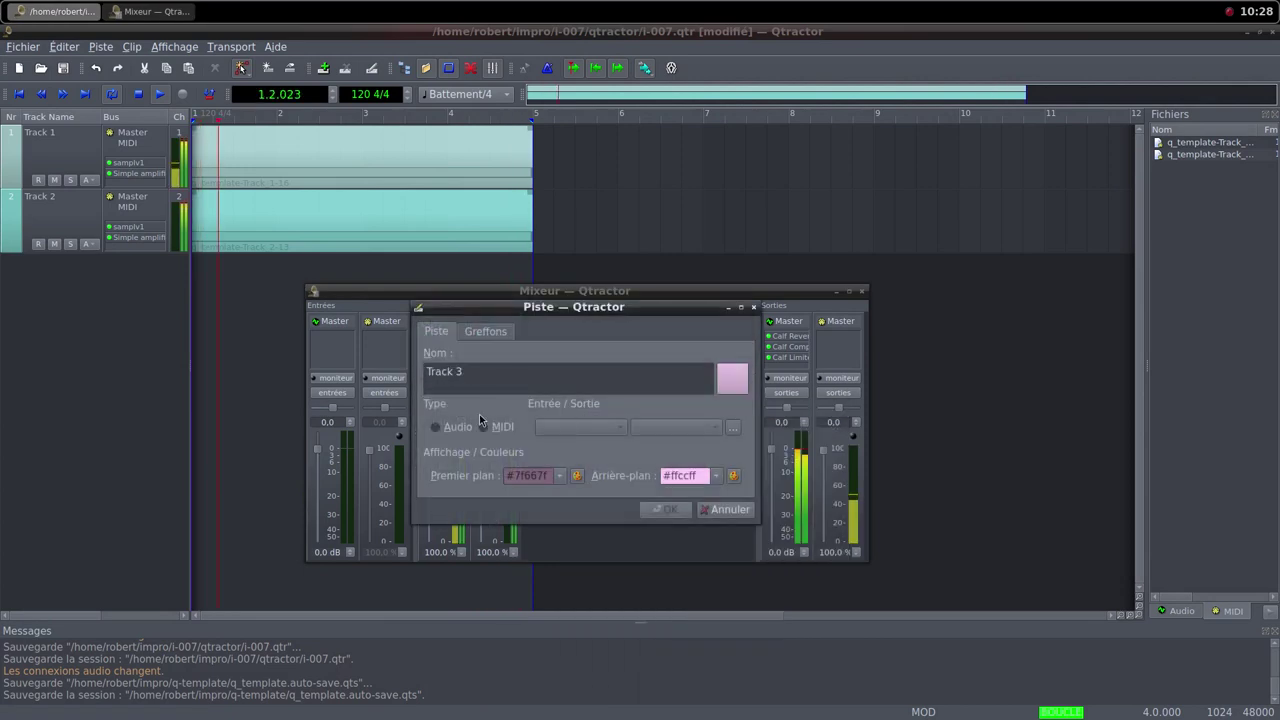
{"action": "left_click", "coordinate": [485, 331]}
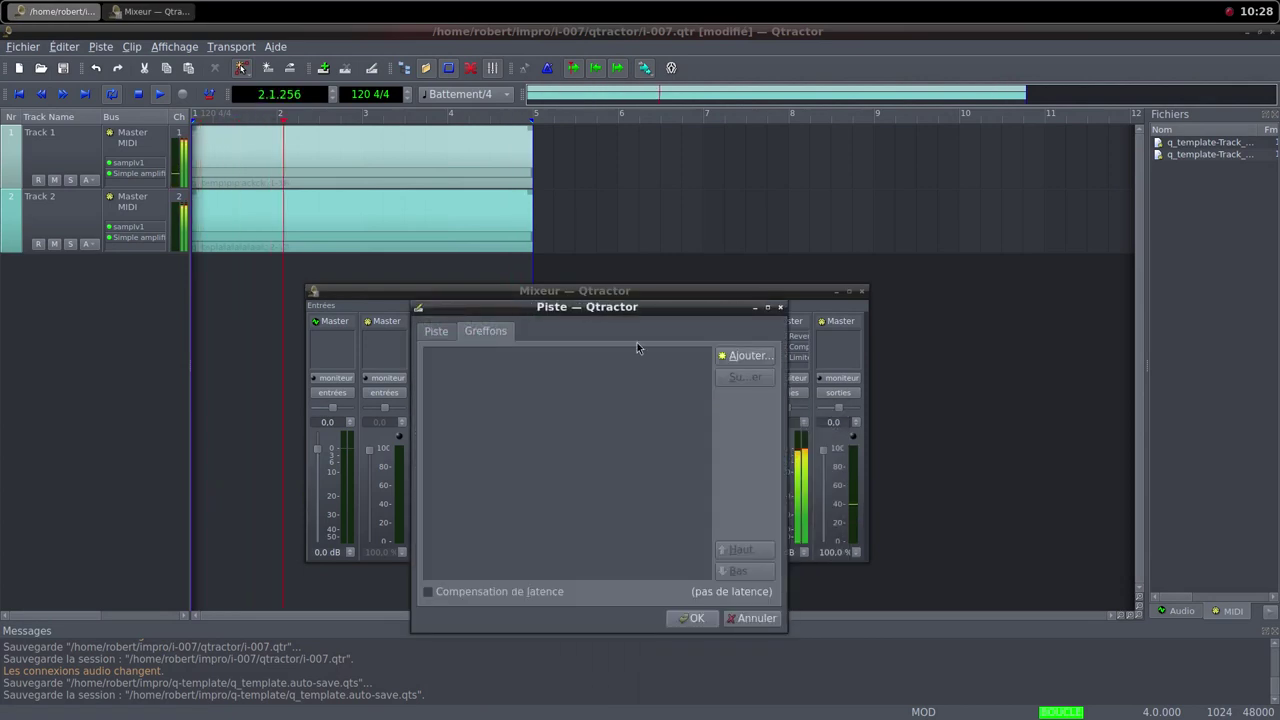
{"action": "left_click", "coordinate": [746, 355]}
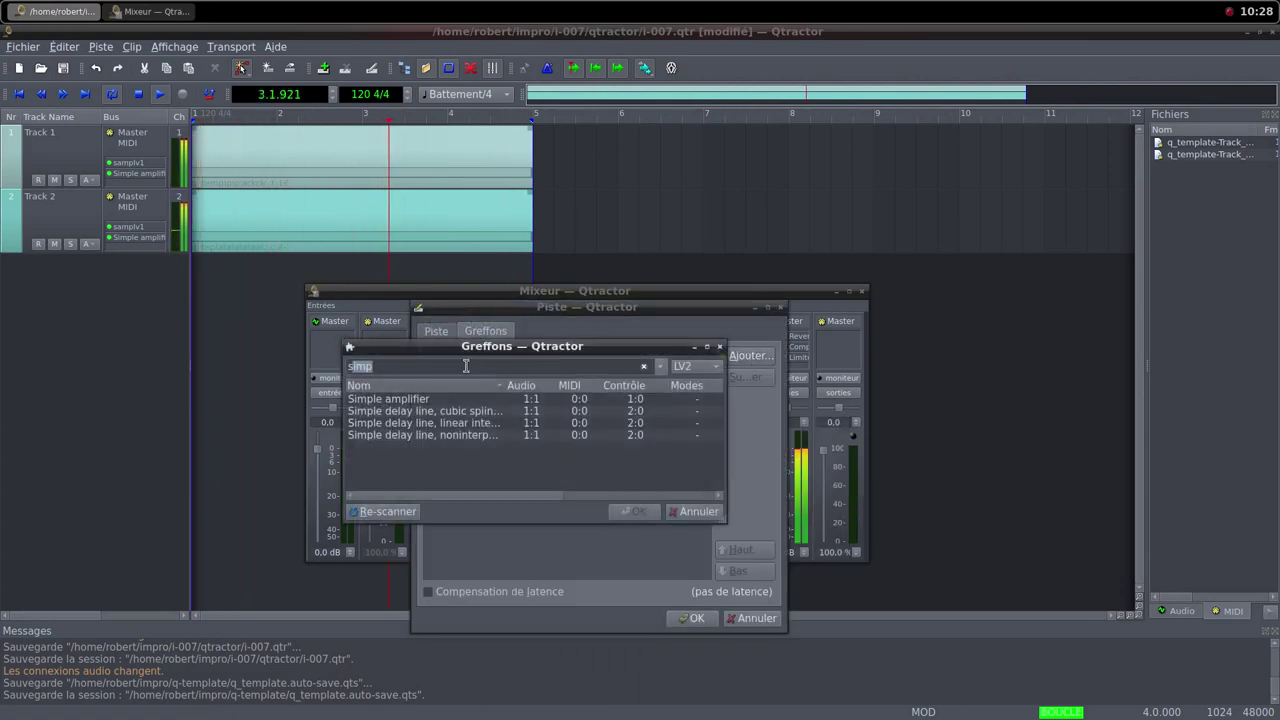
{"action": "type", "text": "sam"}
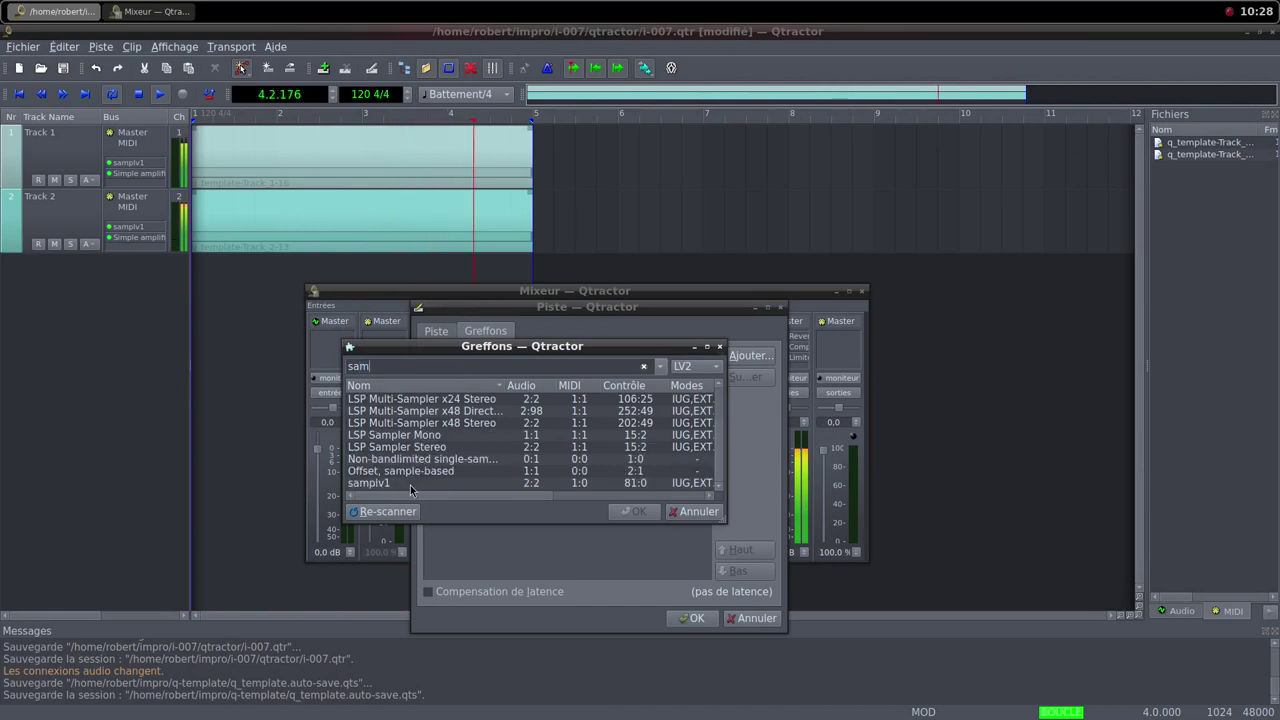
{"action": "double_click", "coordinate": [410, 485]}
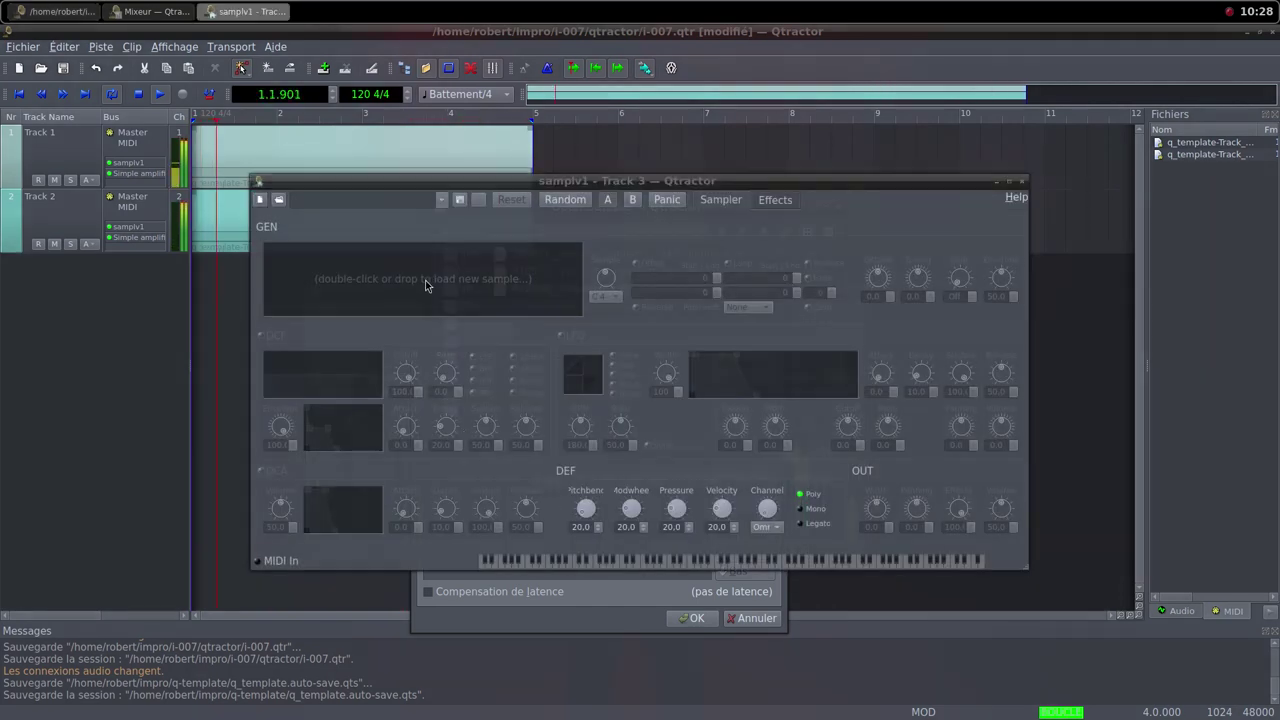
Load 410575__yummie__game-losing-screen-background-music.wav as the sample in Track 3's samplv1
{"action": "double_click", "coordinate": [425, 280]}
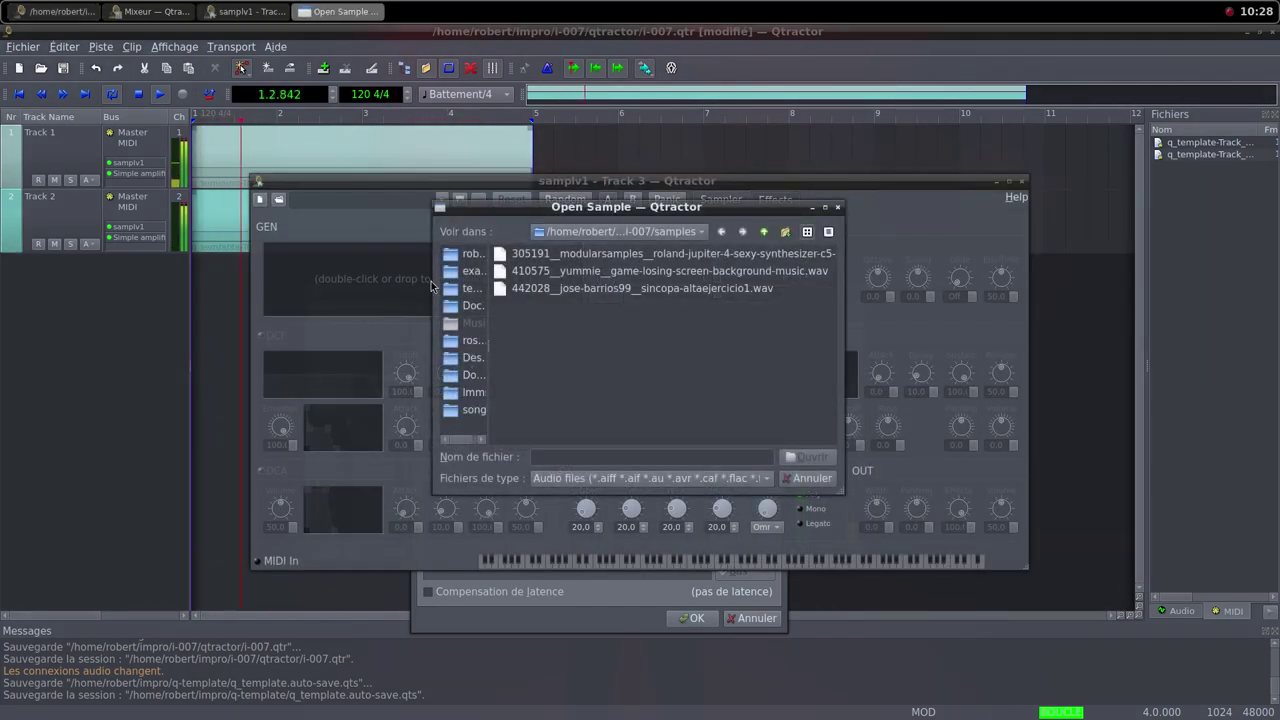
{"action": "left_click", "coordinate": [623, 274]}
{"action": "left_click", "coordinate": [806, 456]}
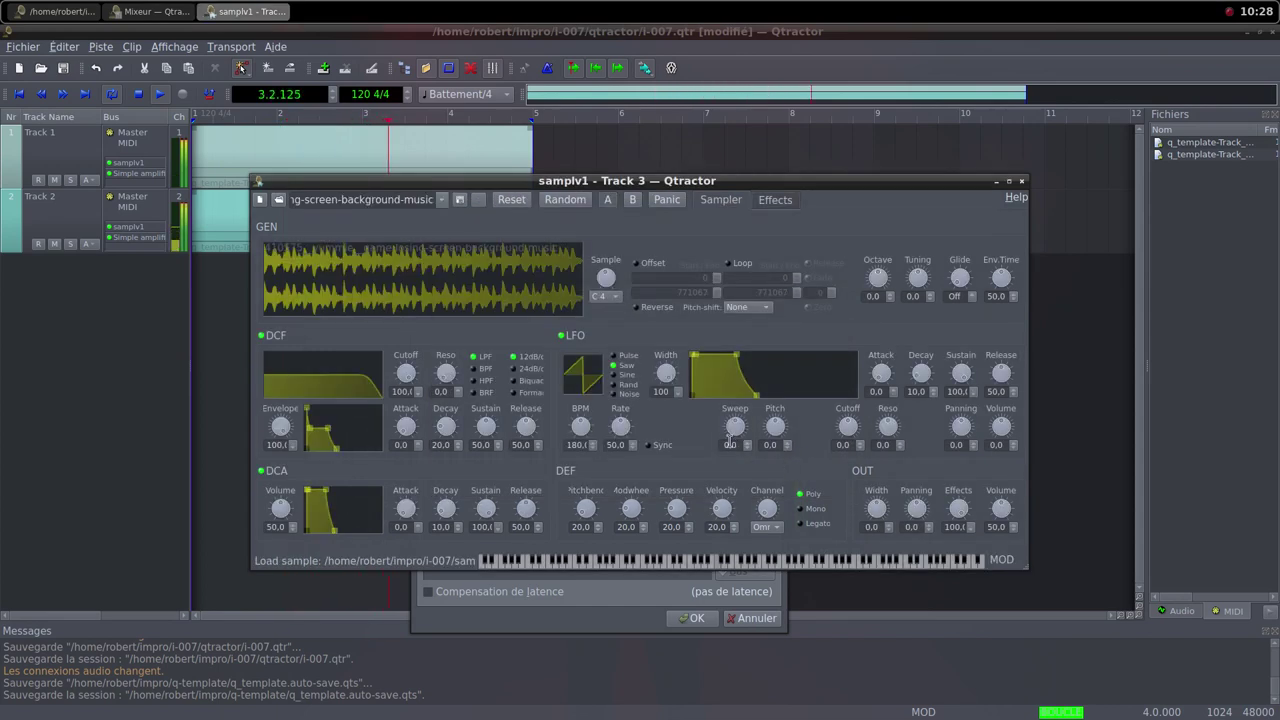
Set samplv1's DCA volume to 100, adjust its output volume, and close it to confirm the new track
{"action": "left_click_drag", "start_coordinate": [278, 515], "coordinate": [289, 513]}
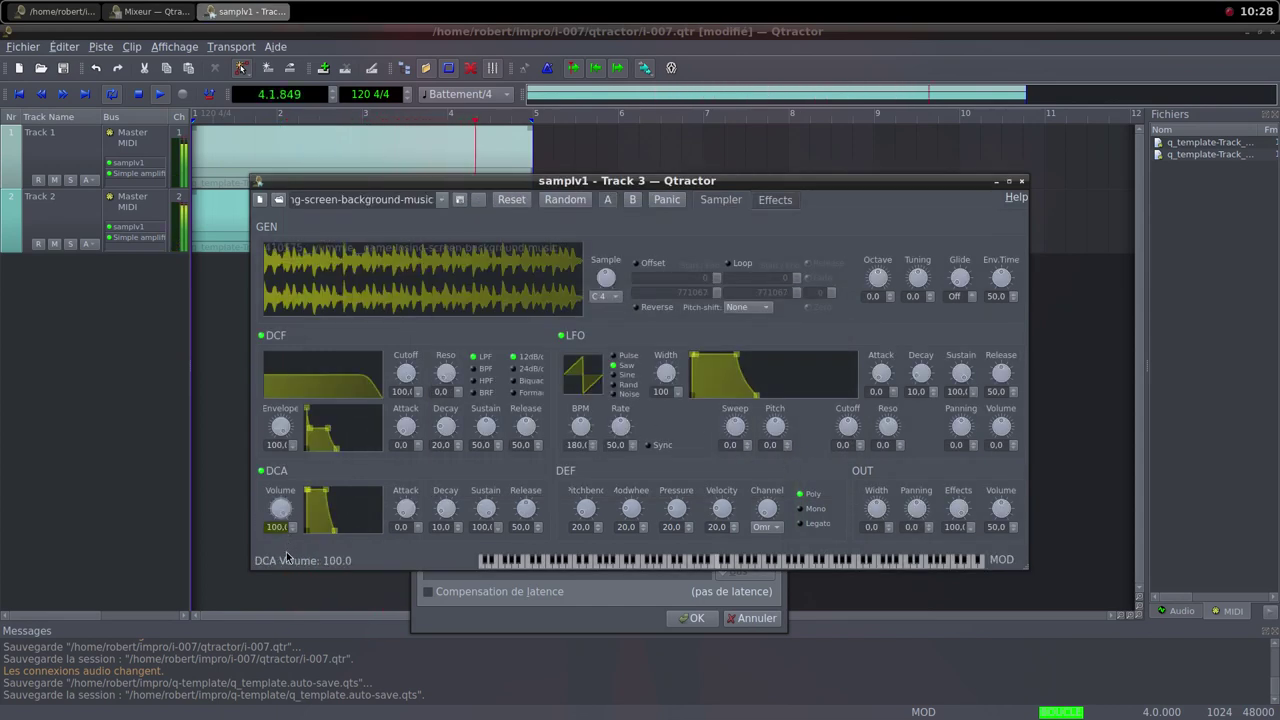
{"action": "left_click_drag", "start_coordinate": [988, 512], "coordinate": [1007, 562]}
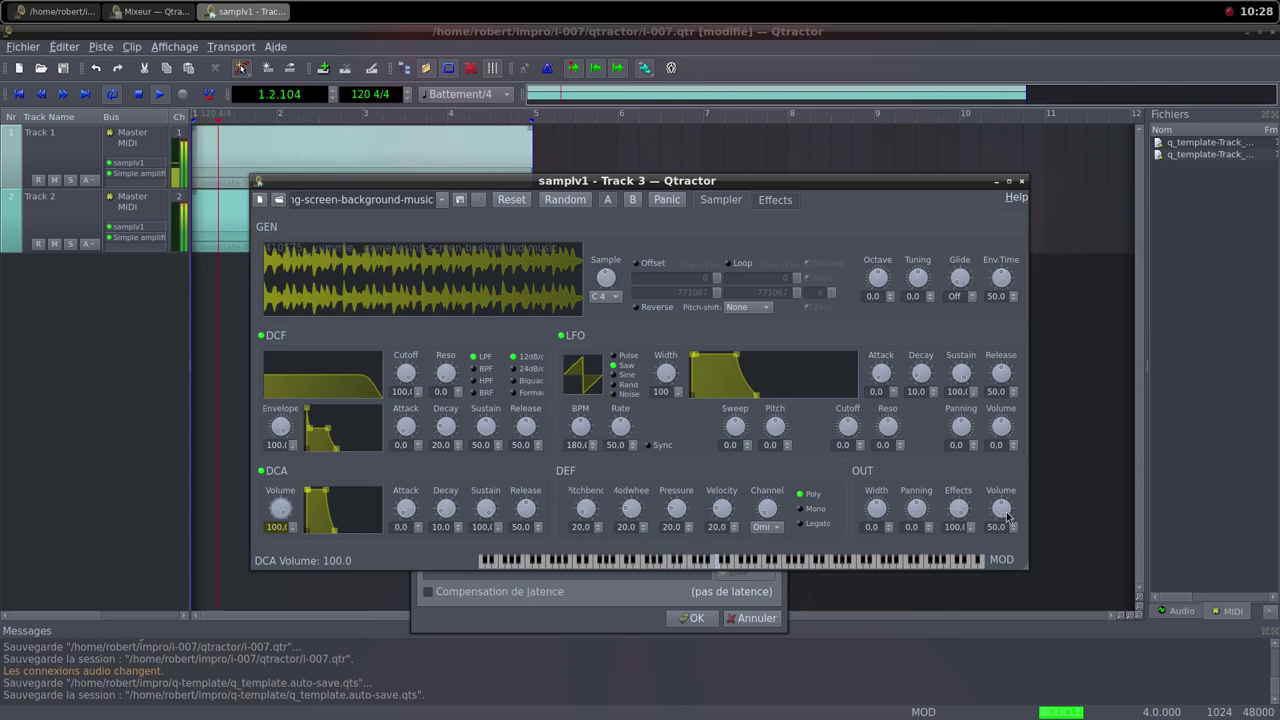
{"action": "left_click", "coordinate": [1021, 182]}
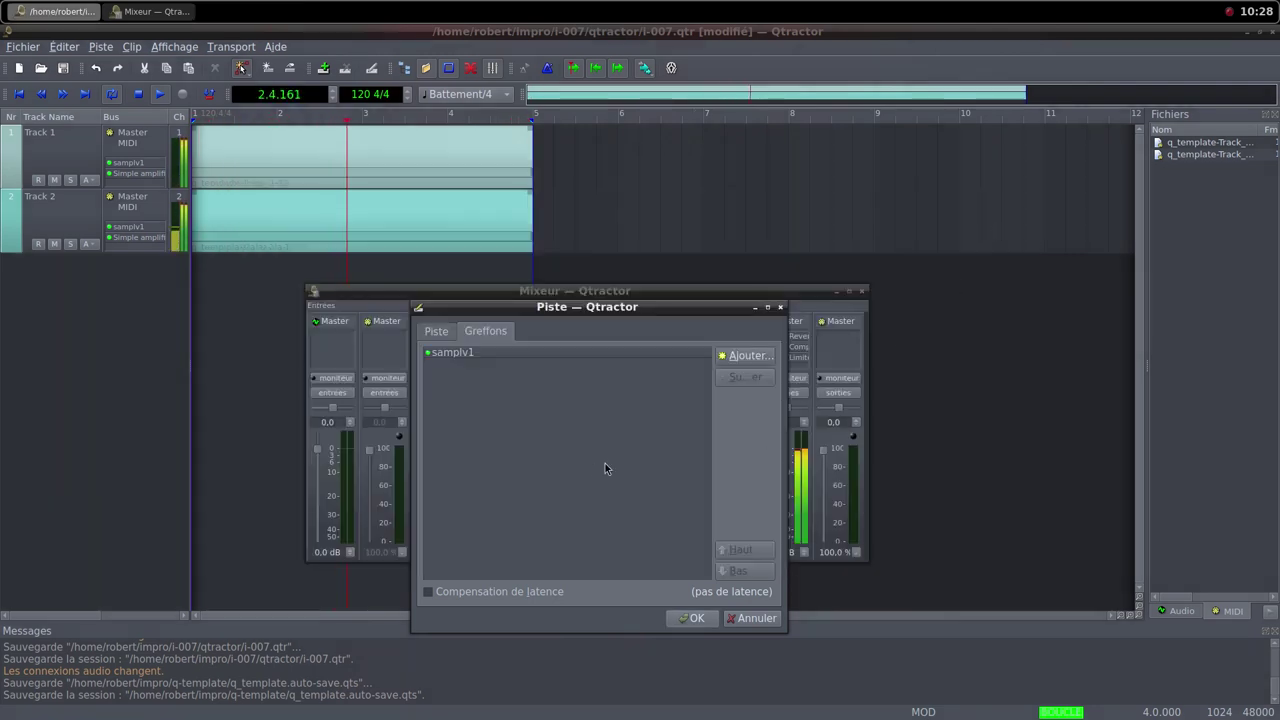
{"action": "left_click", "coordinate": [674, 626]}
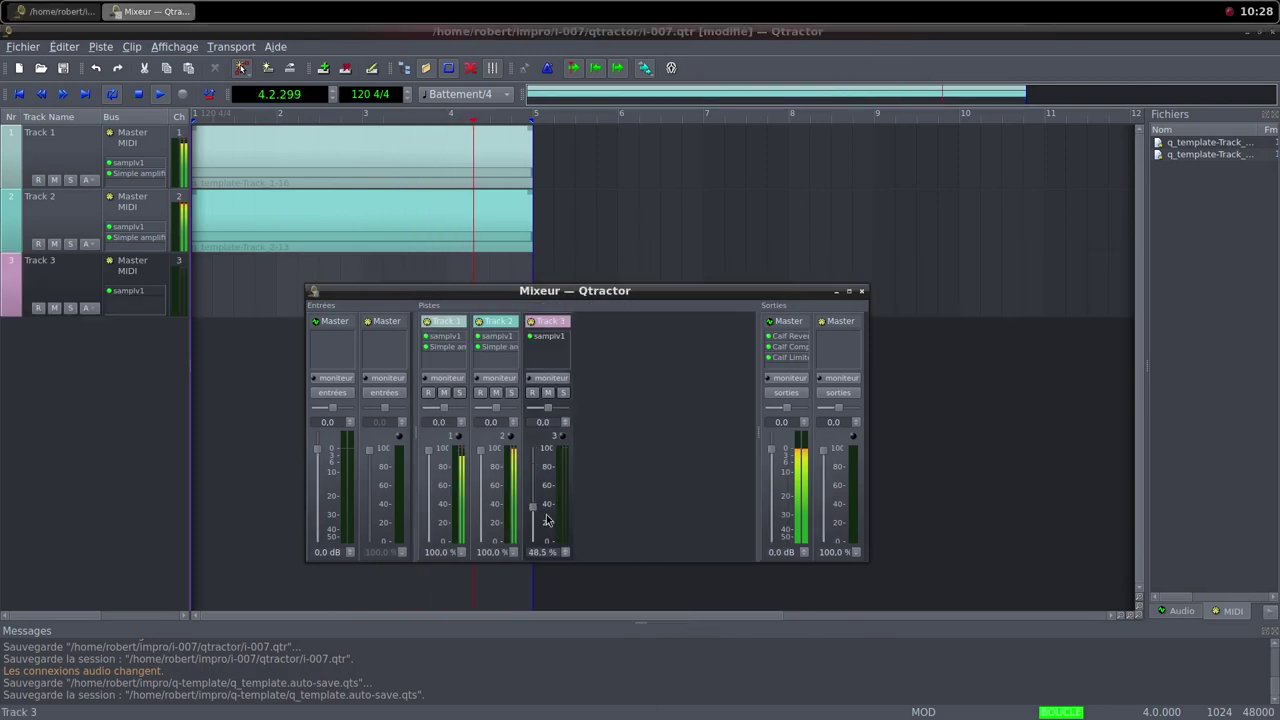
Lower Track 3's mixer volume to 0 % and create a new MIDI clip on that track
{"action": "left_click_drag", "start_coordinate": [548, 520], "coordinate": [548, 560]}
{"action": "right_click", "coordinate": [257, 286]}
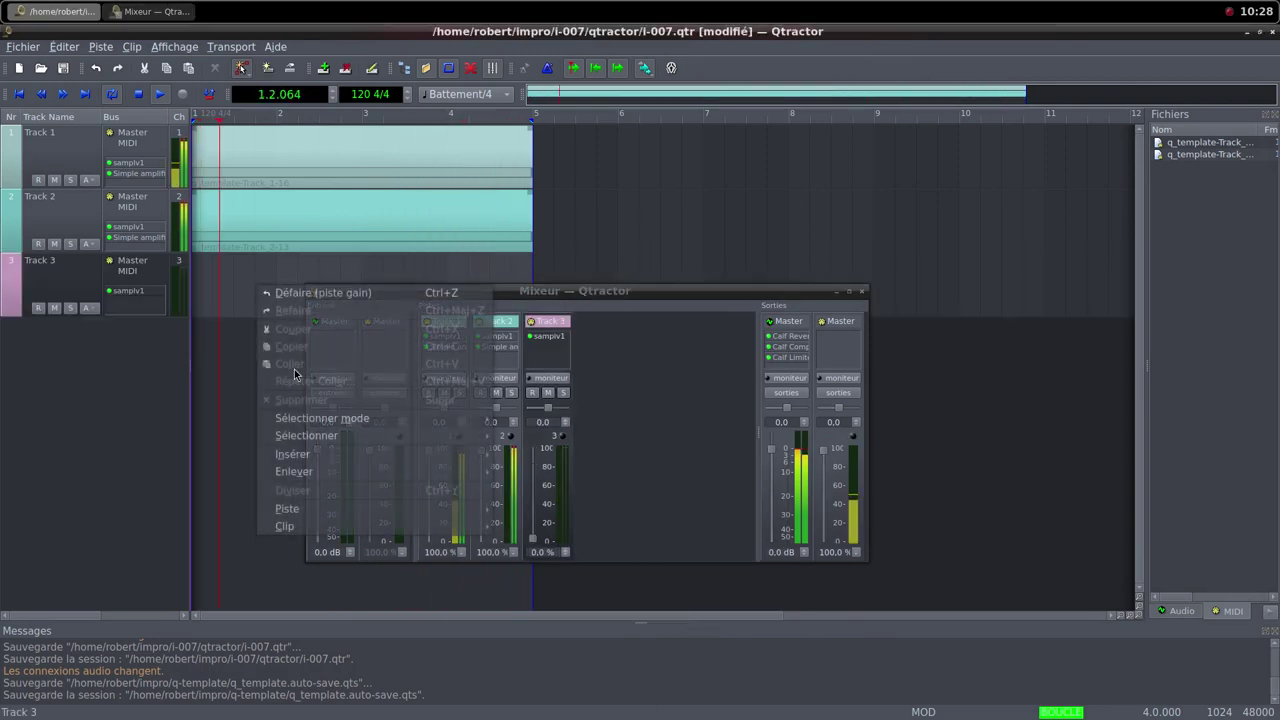
{"action": "mouse_move", "coordinate": [286, 526]}
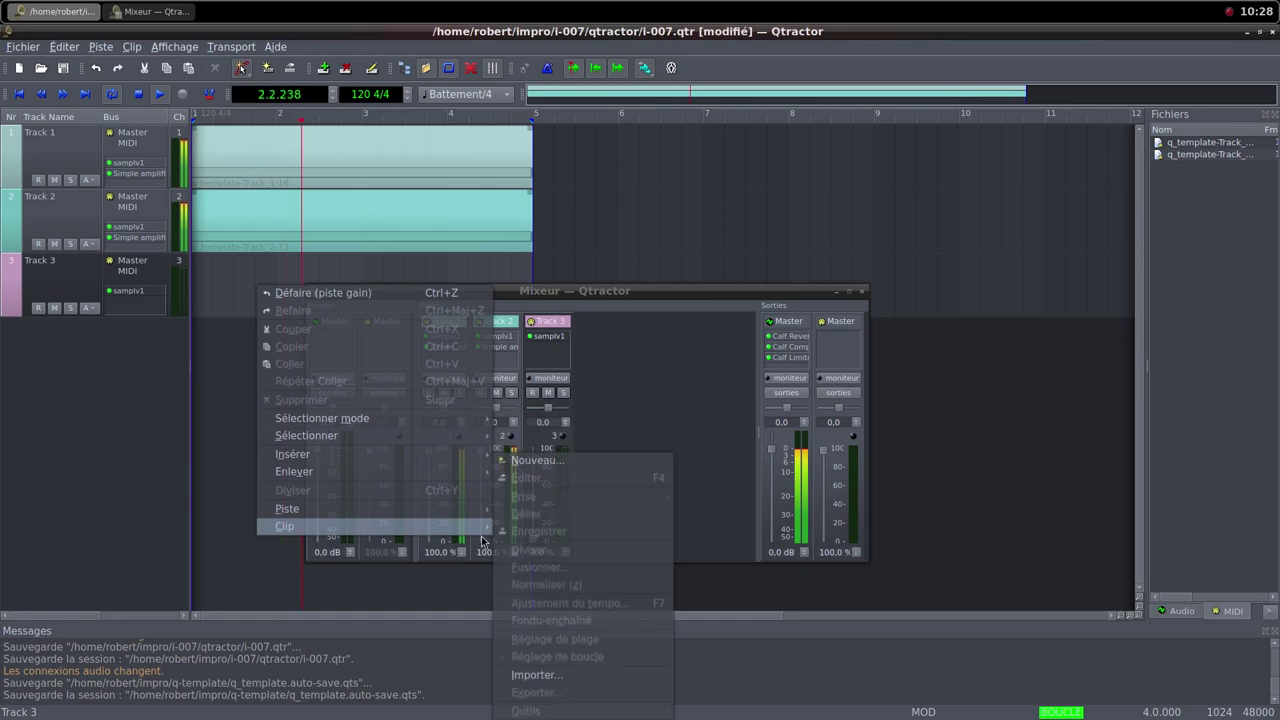
{"action": "left_click", "coordinate": [560, 462]}
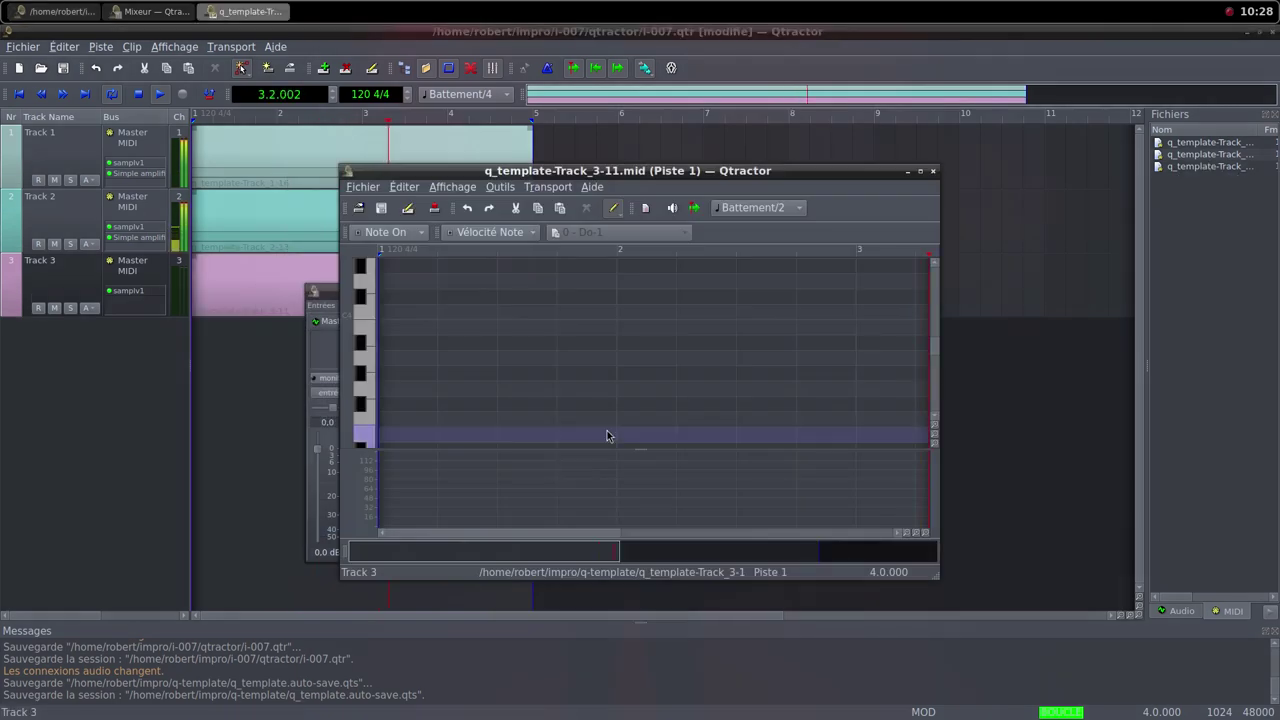
Draw one Do4 (C4) note from 1.1.000 lasting four bars in Track 3's clip and close the clip editor
{"action": "left_click", "coordinate": [920, 172]}
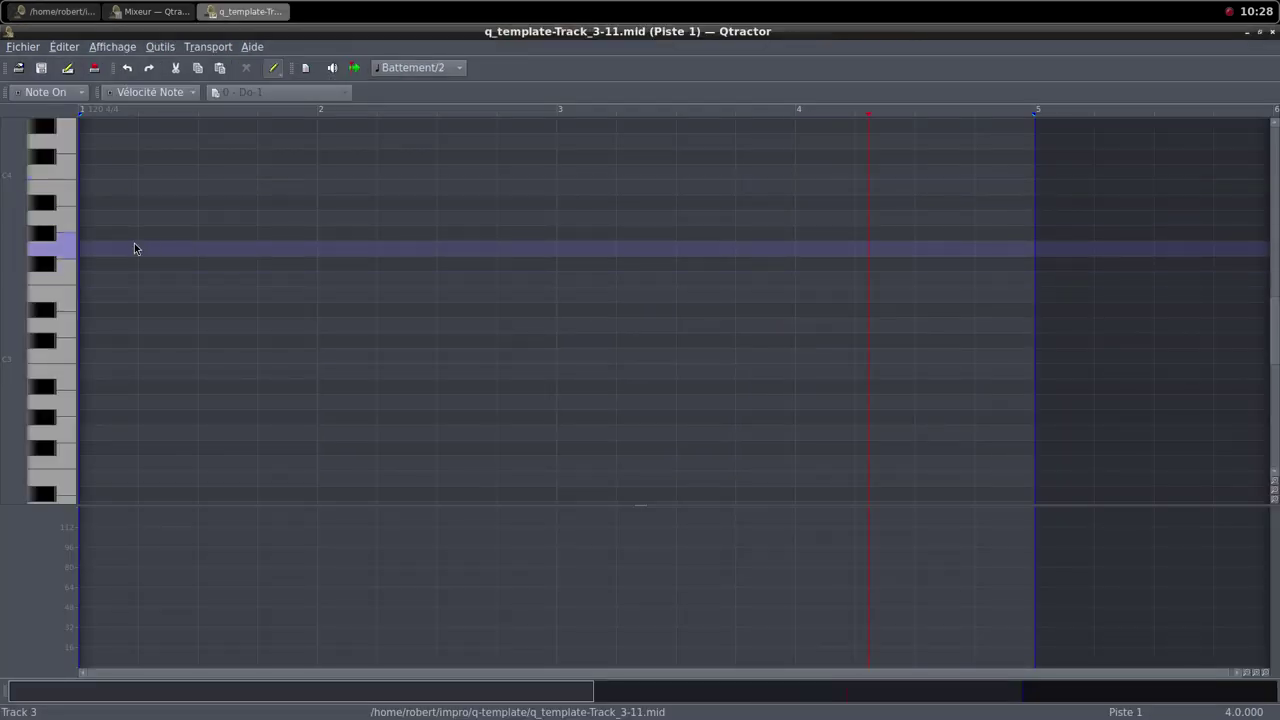
{"action": "left_click_drag", "start_coordinate": [88, 177], "coordinate": [1013, 170]}
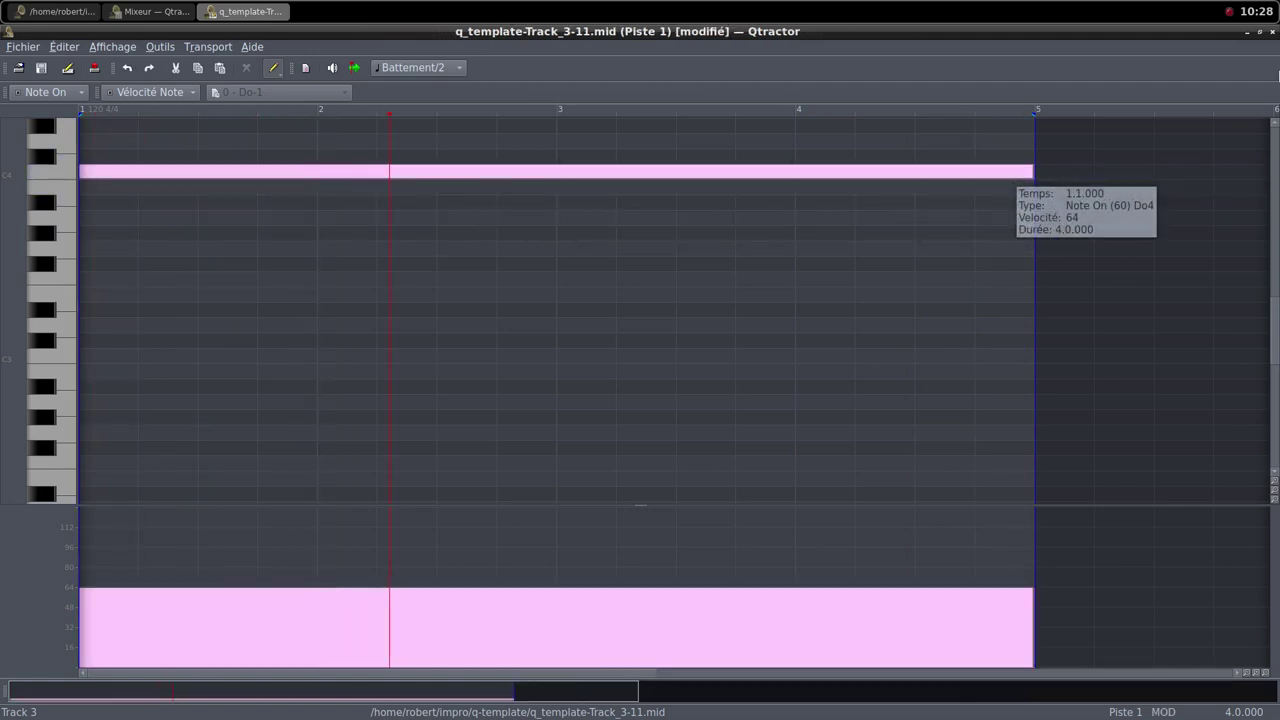
{"action": "left_click", "coordinate": [1259, 32]}
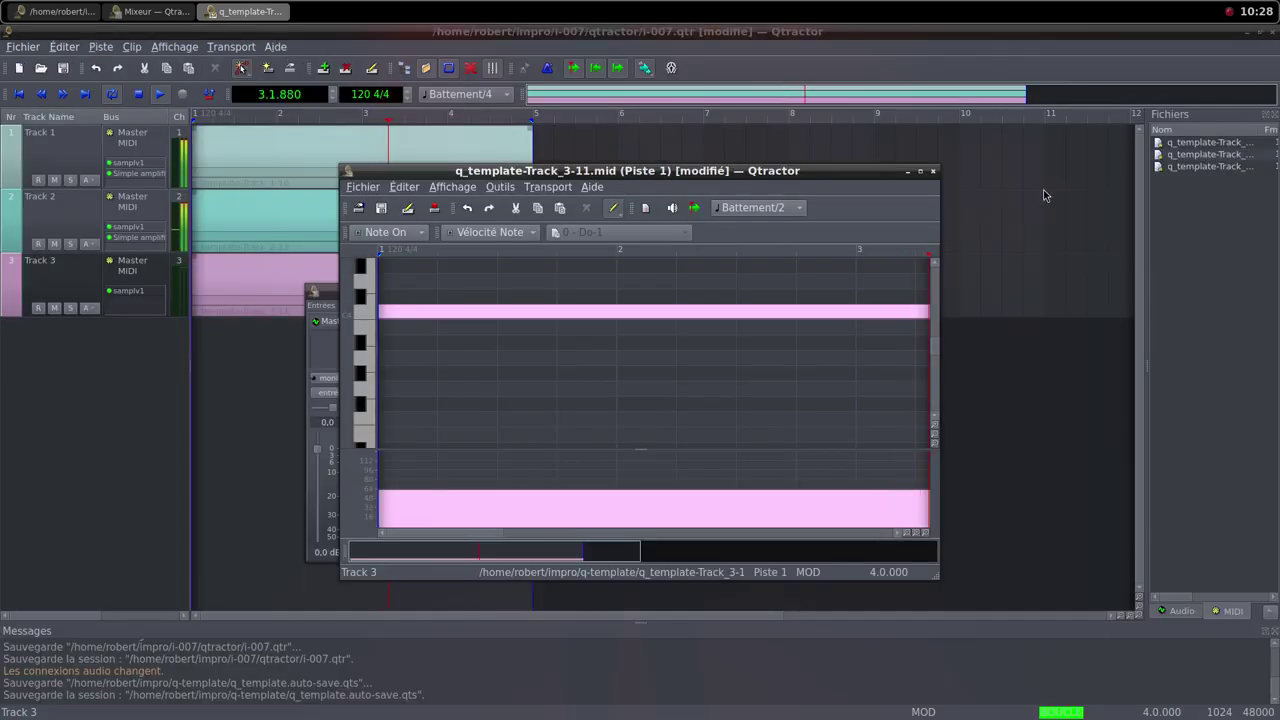
{"action": "left_click", "coordinate": [933, 173]}
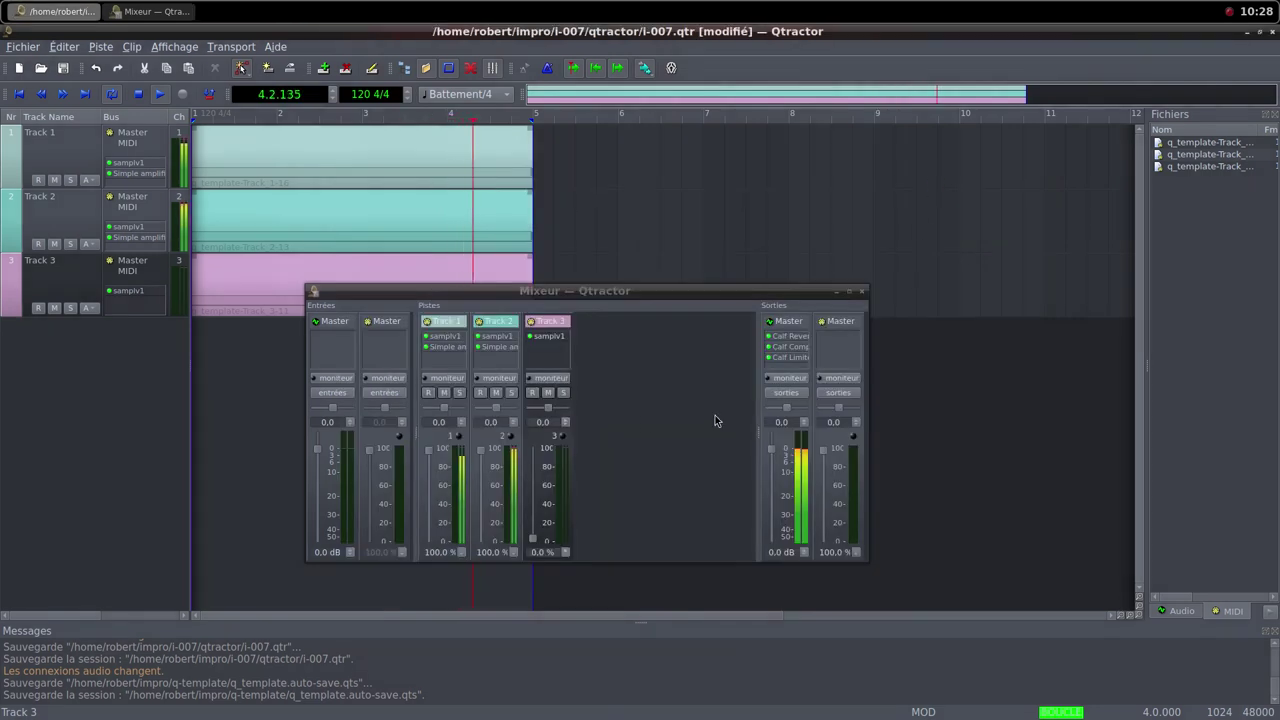
Raise Track 3's mixer volume to about 99 % and add the Simple amplifier plugin to the track
{"action": "left_click", "coordinate": [534, 541]}
{"action": "left_click_drag", "start_coordinate": [534, 541], "coordinate": [537, 455]}
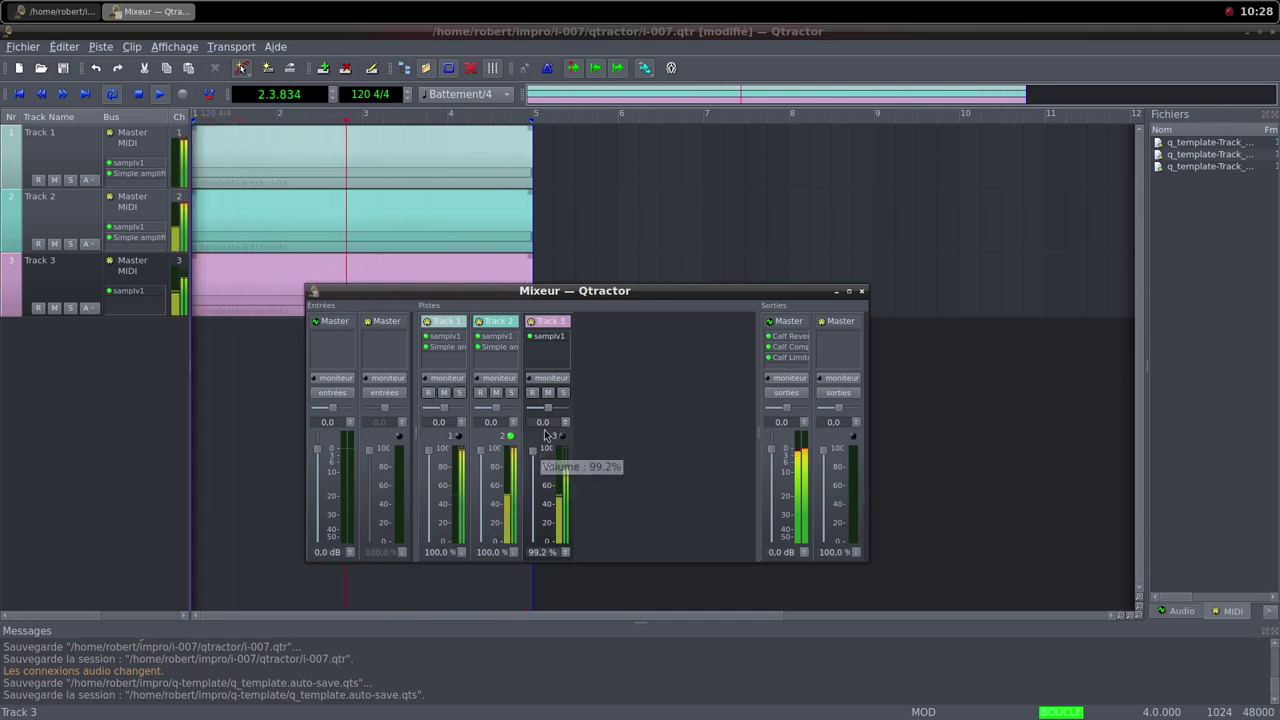
{"action": "right_click", "coordinate": [562, 365]}
{"action": "left_click", "coordinate": [588, 372]}
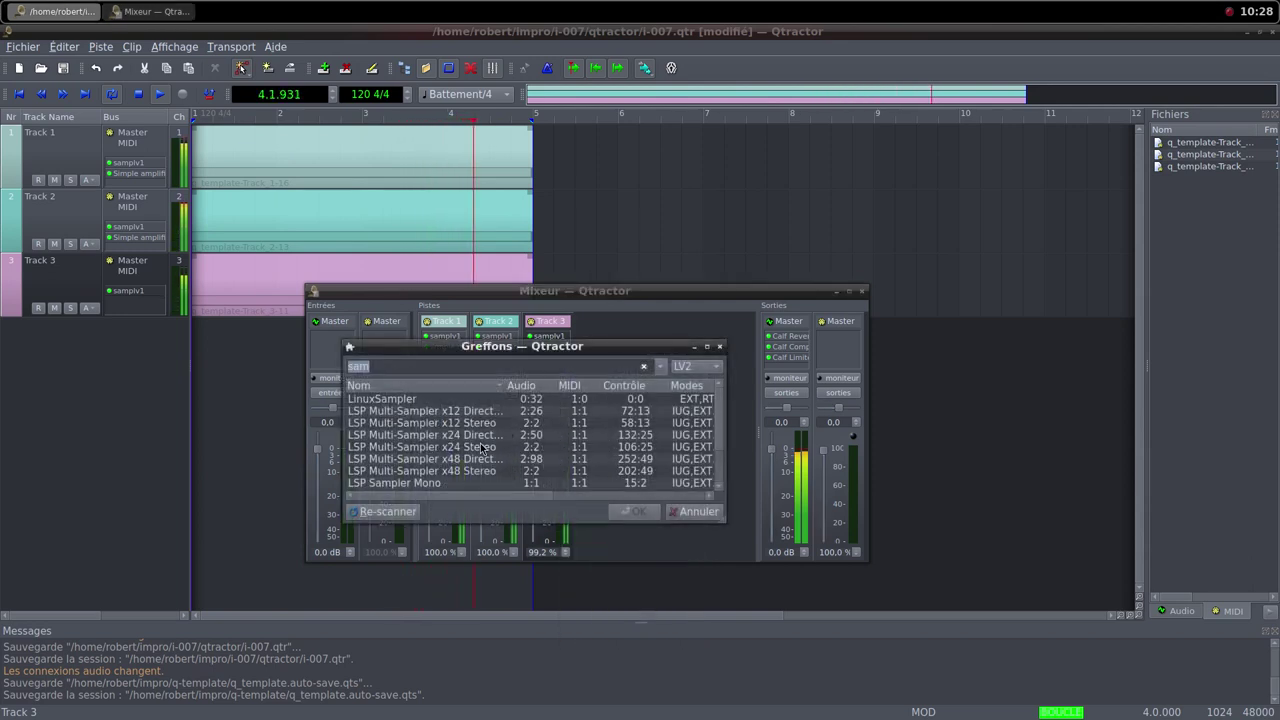
{"action": "type", "text": "simp"}
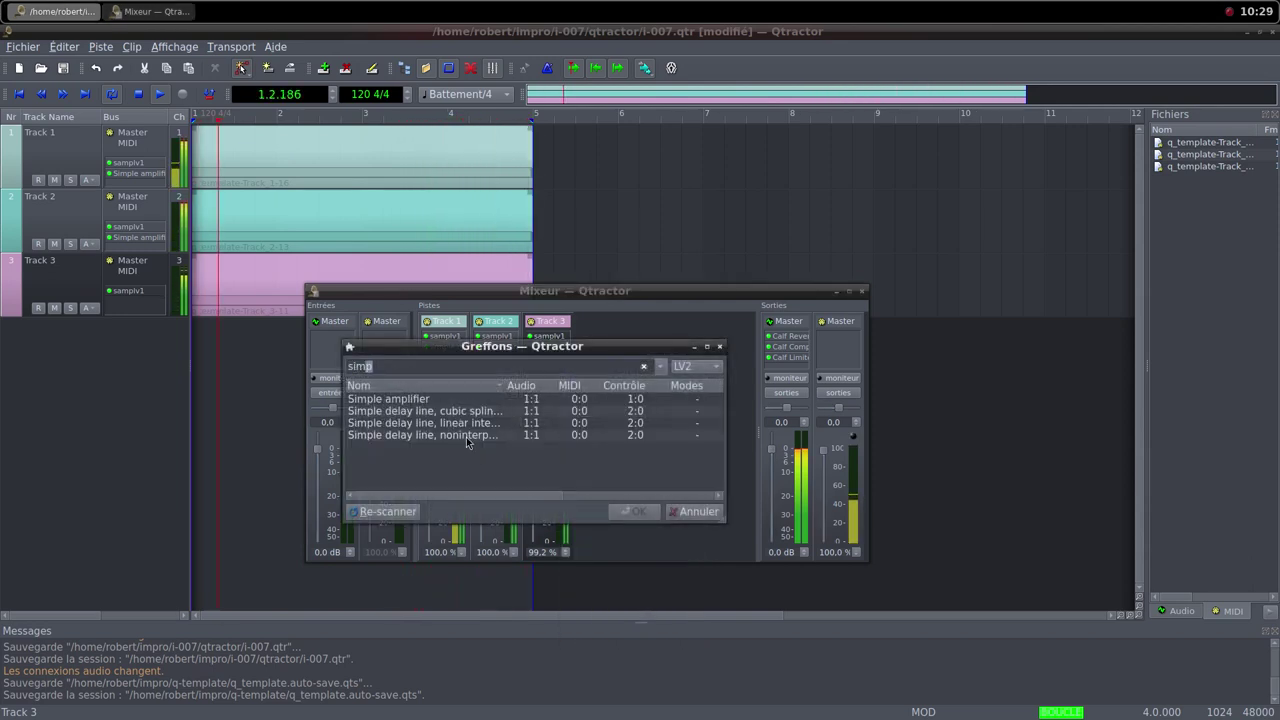
{"action": "left_click", "coordinate": [421, 401]}
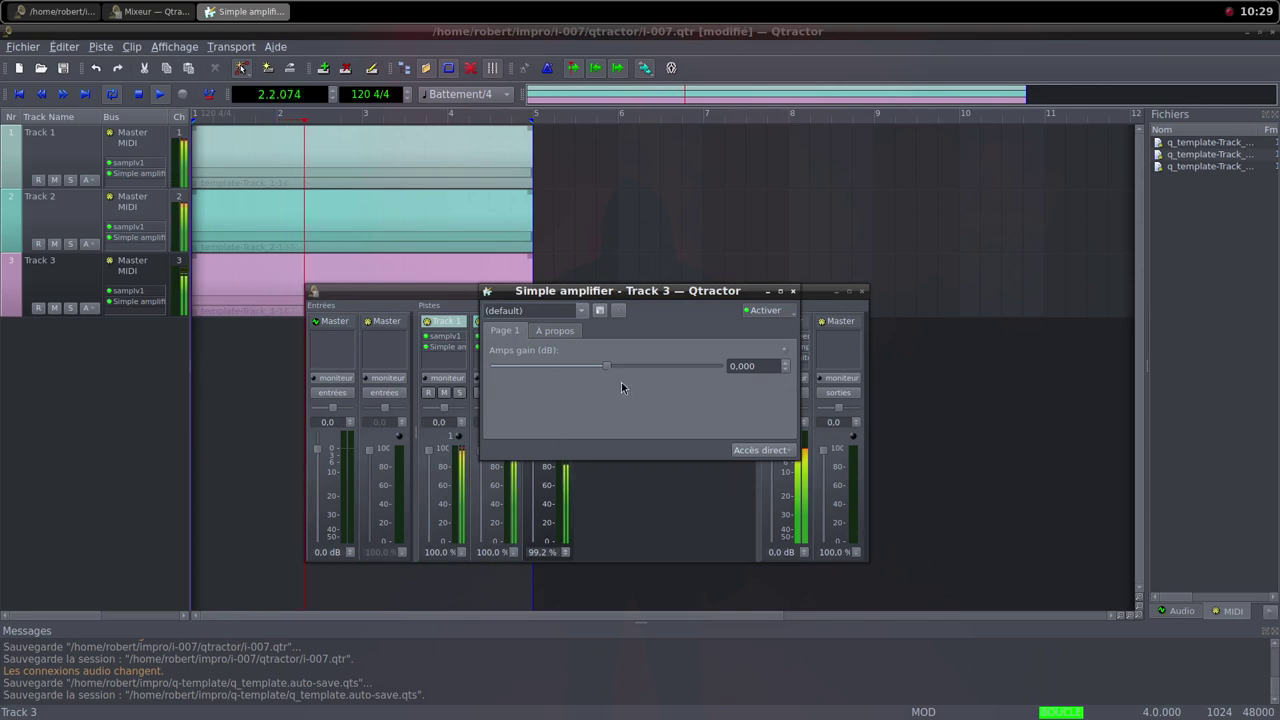
Set the Amps gain of Track 3's Simple amplifier to about 8.5 dB and close the plugin window
{"action": "left_click_drag", "start_coordinate": [613, 367], "coordinate": [611, 366]}
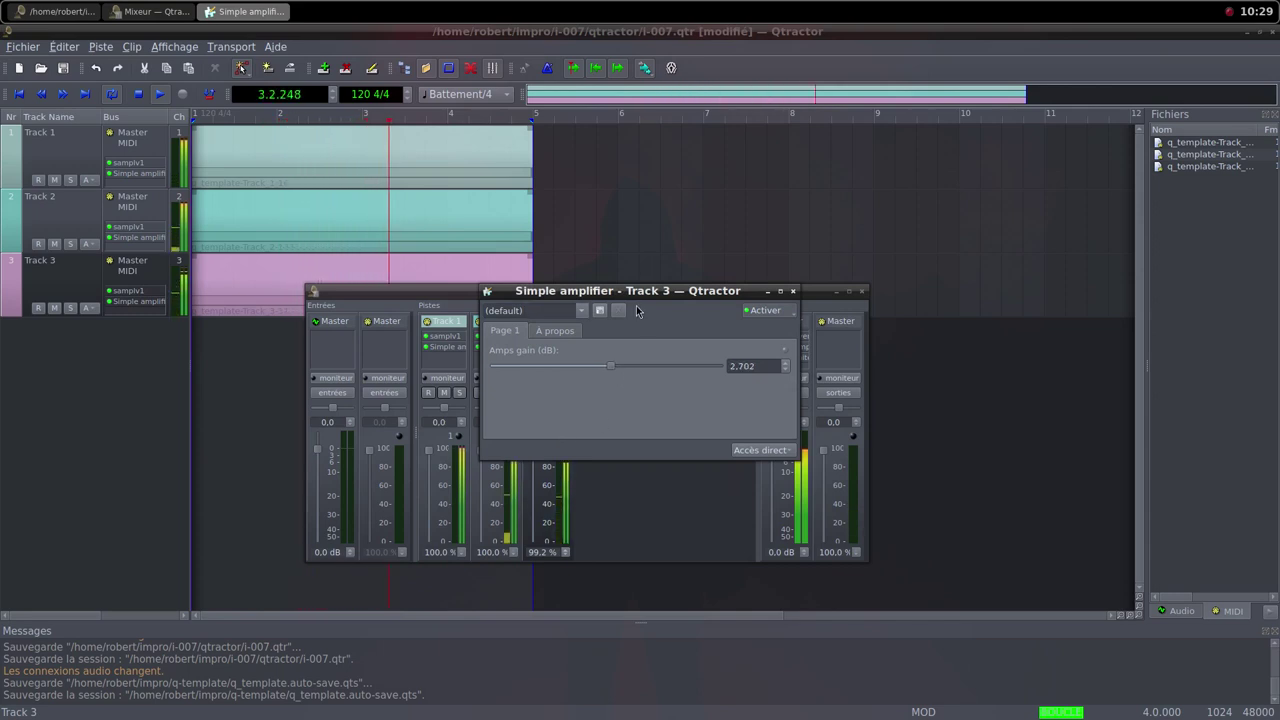
{"action": "left_click_drag", "start_coordinate": [636, 291], "coordinate": [771, 260]}
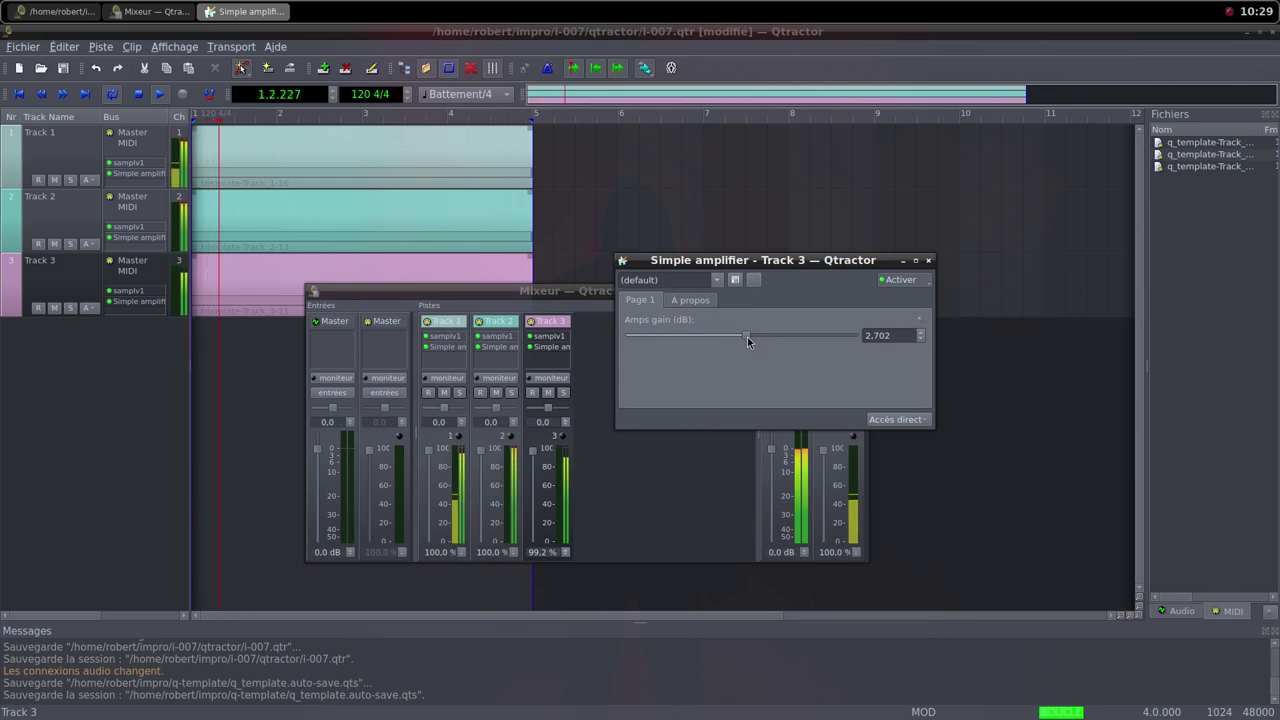
{"action": "left_click_drag", "start_coordinate": [747, 337], "coordinate": [757, 340]}
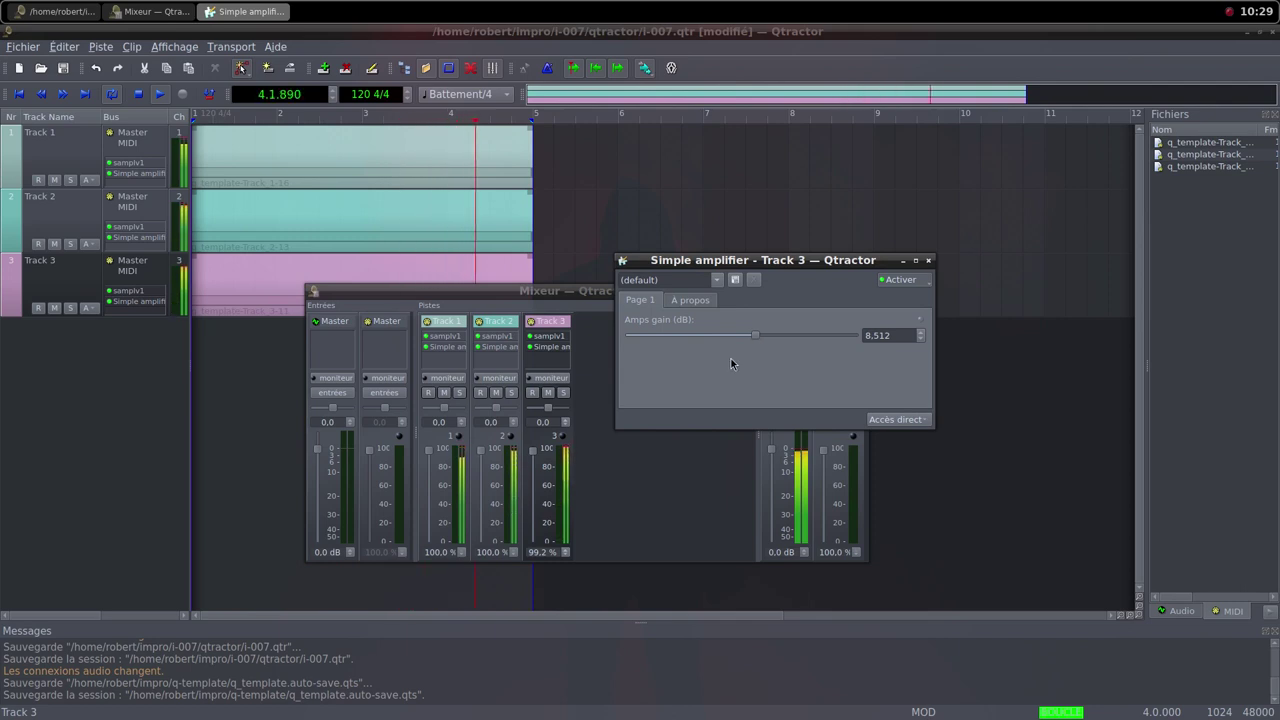
{"action": "left_click", "coordinate": [927, 260]}
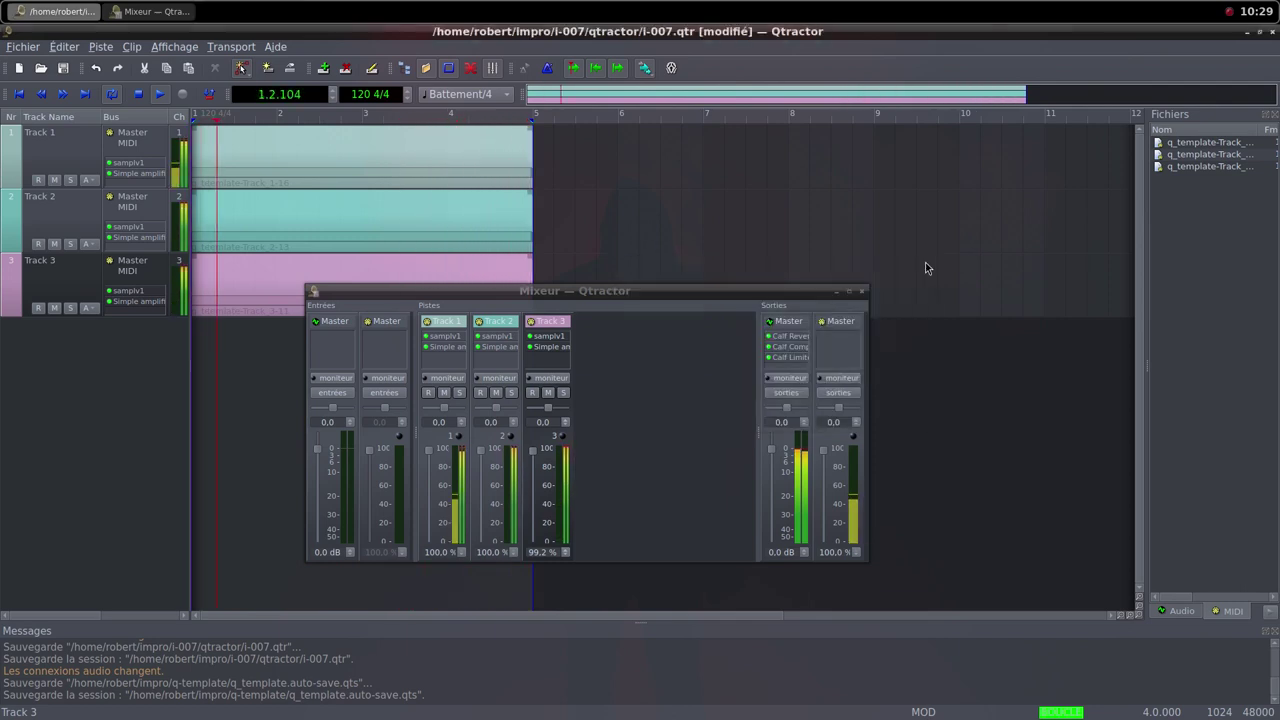
Add the AM pitchshifter plugin to Track 3 and set its Pitch shift to about 0.74
{"action": "right_click", "coordinate": [545, 369]}
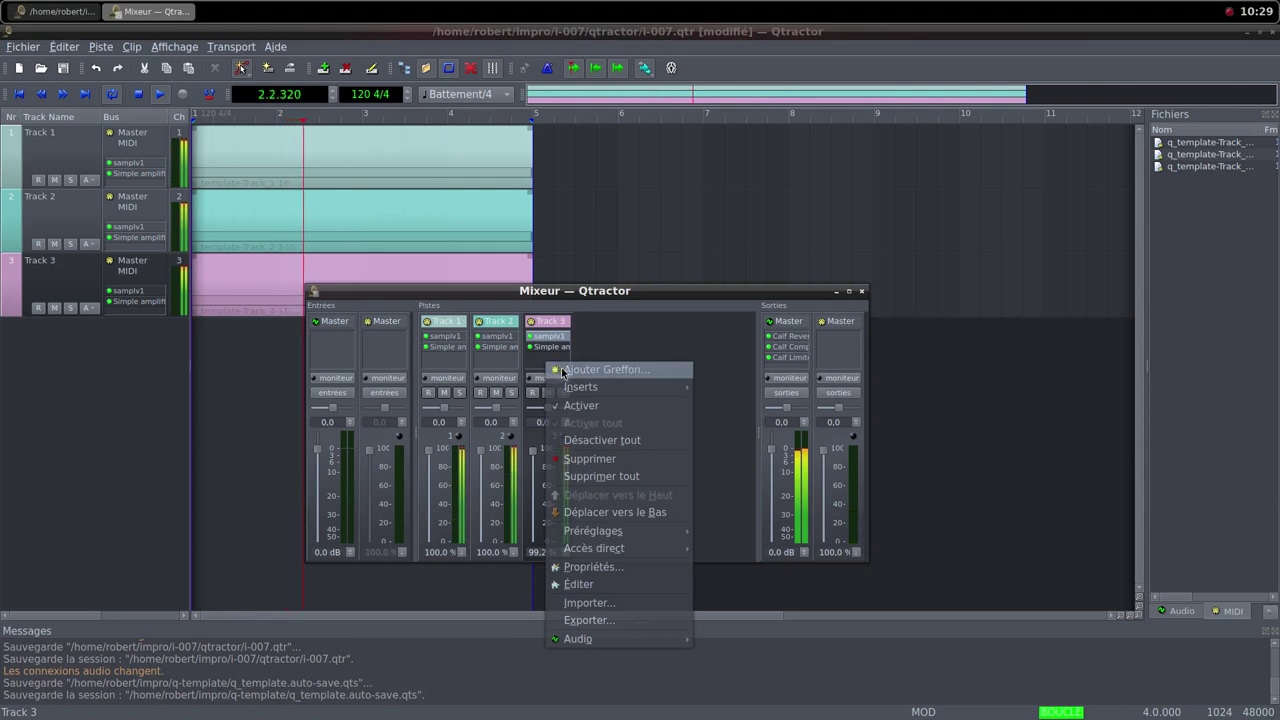
{"action": "left_click", "coordinate": [550, 370]}
{"action": "type", "text": "a"}
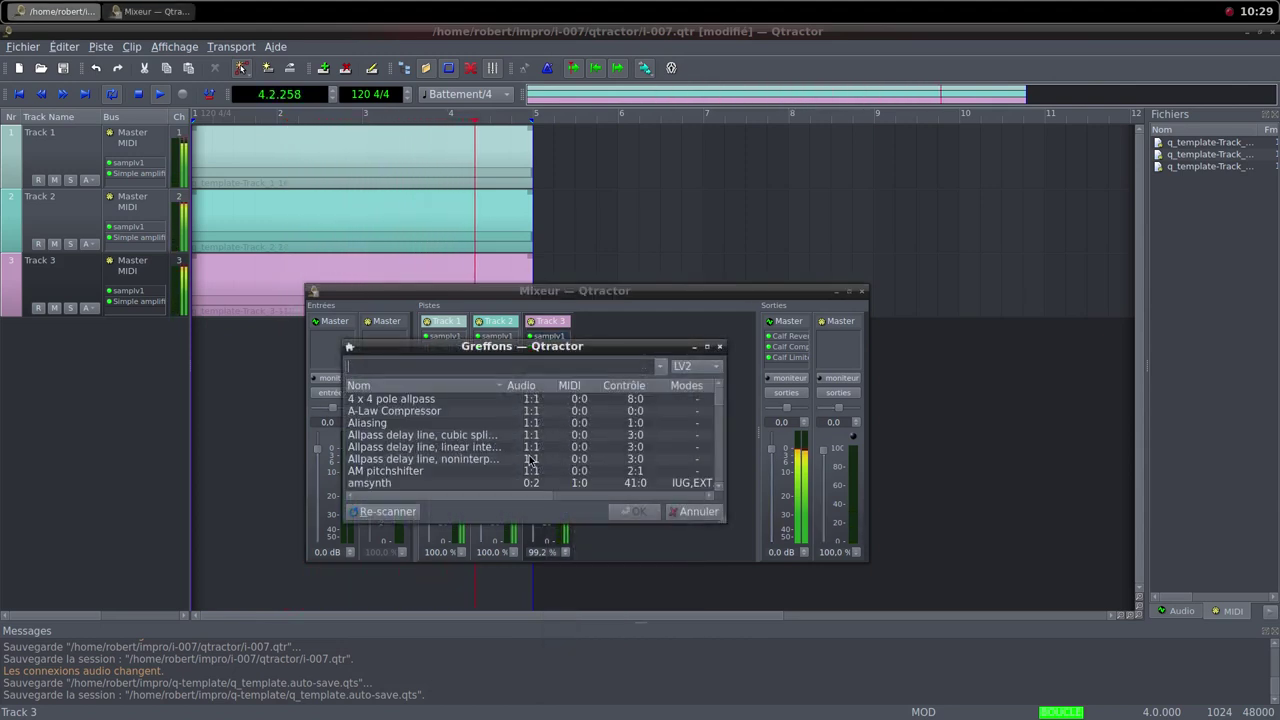
{"action": "type", "text": "pit"}
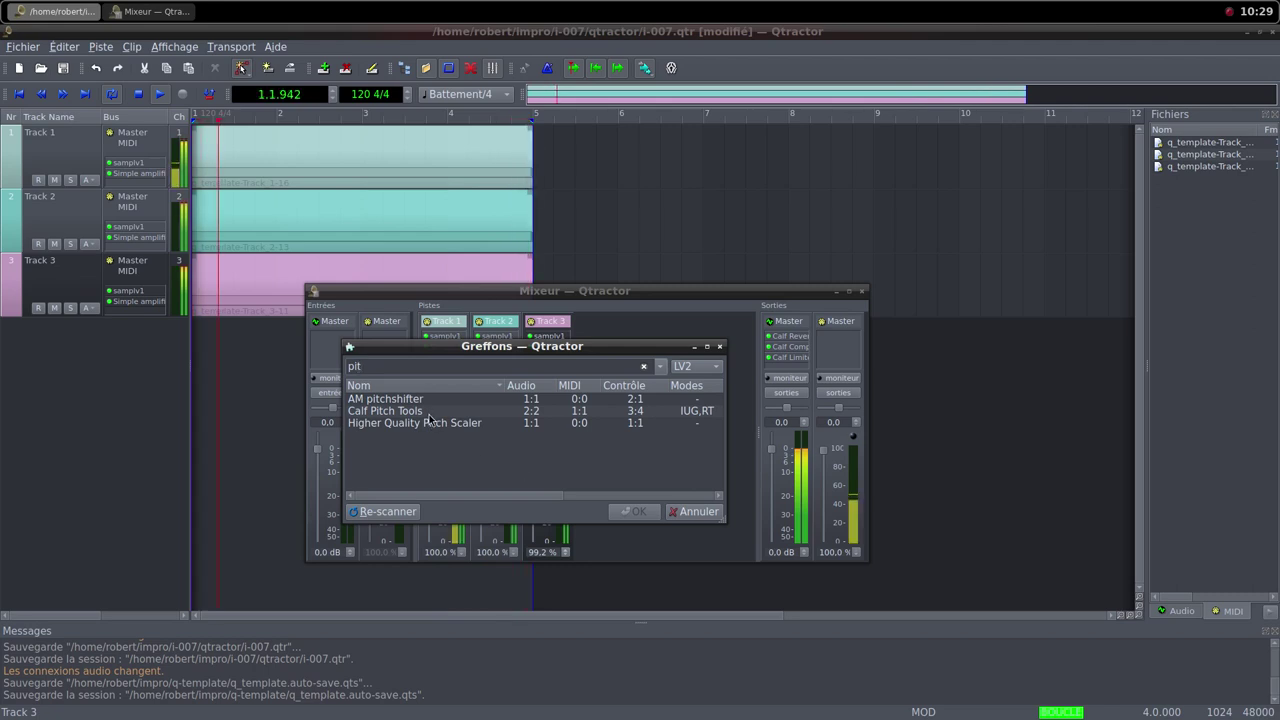
{"action": "key", "text": "Down"}
{"action": "key", "text": "Return"}
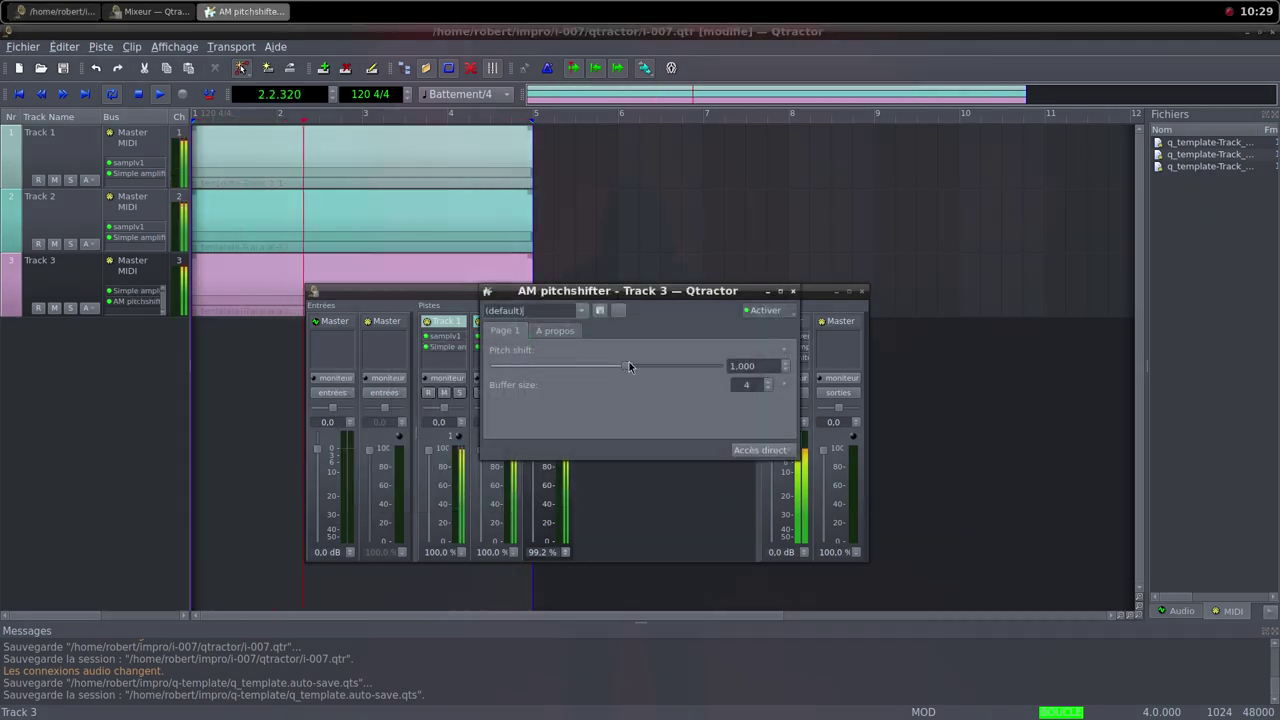
{"action": "left_click_drag", "start_coordinate": [626, 370], "coordinate": [609, 366]}
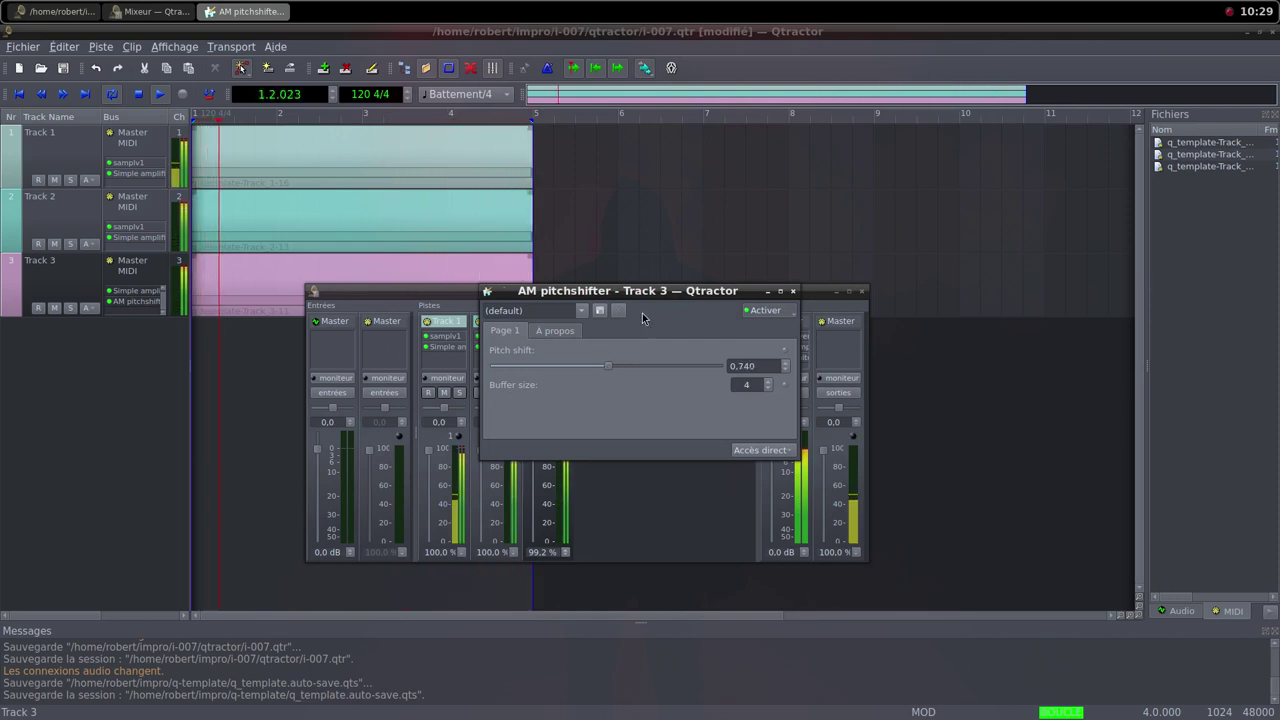
Set the Amps gain of Track 2's Simple amplifier to about 11 dB and lower Track 1's mixer volume to 0 %
{"action": "left_click_drag", "start_coordinate": [645, 300], "coordinate": [842, 269]}
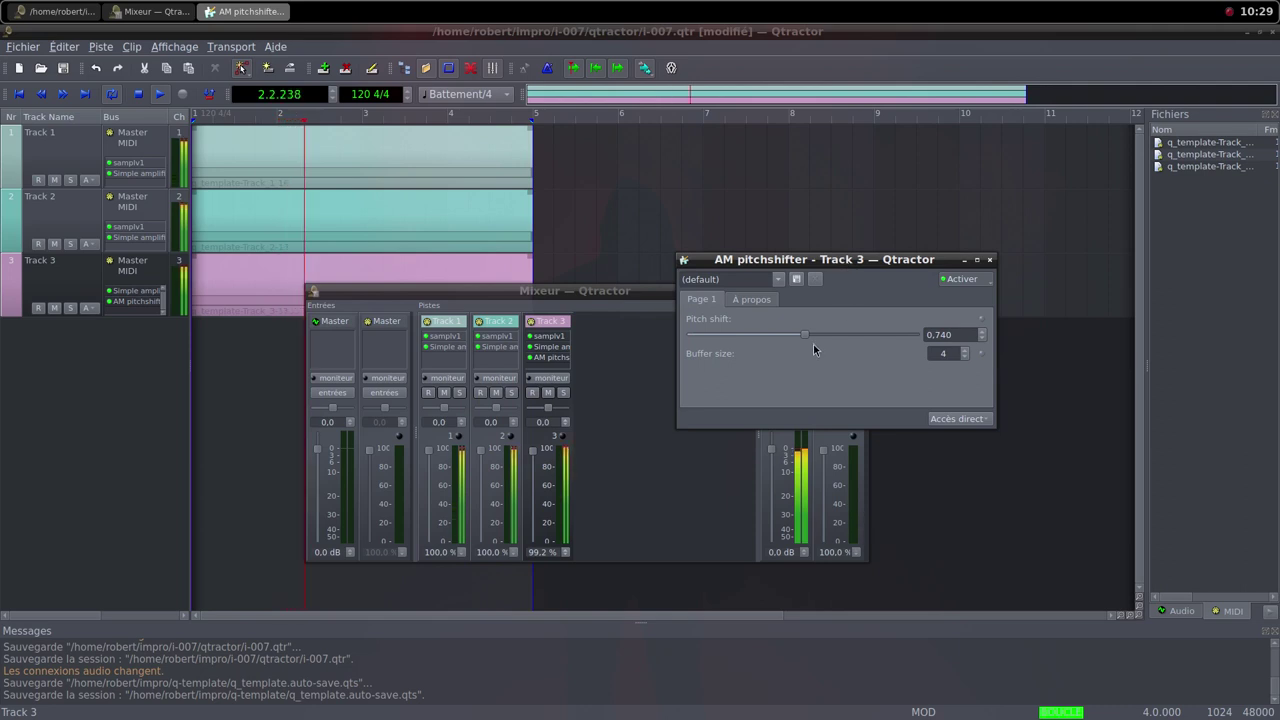
{"action": "double_click", "coordinate": [499, 347]}
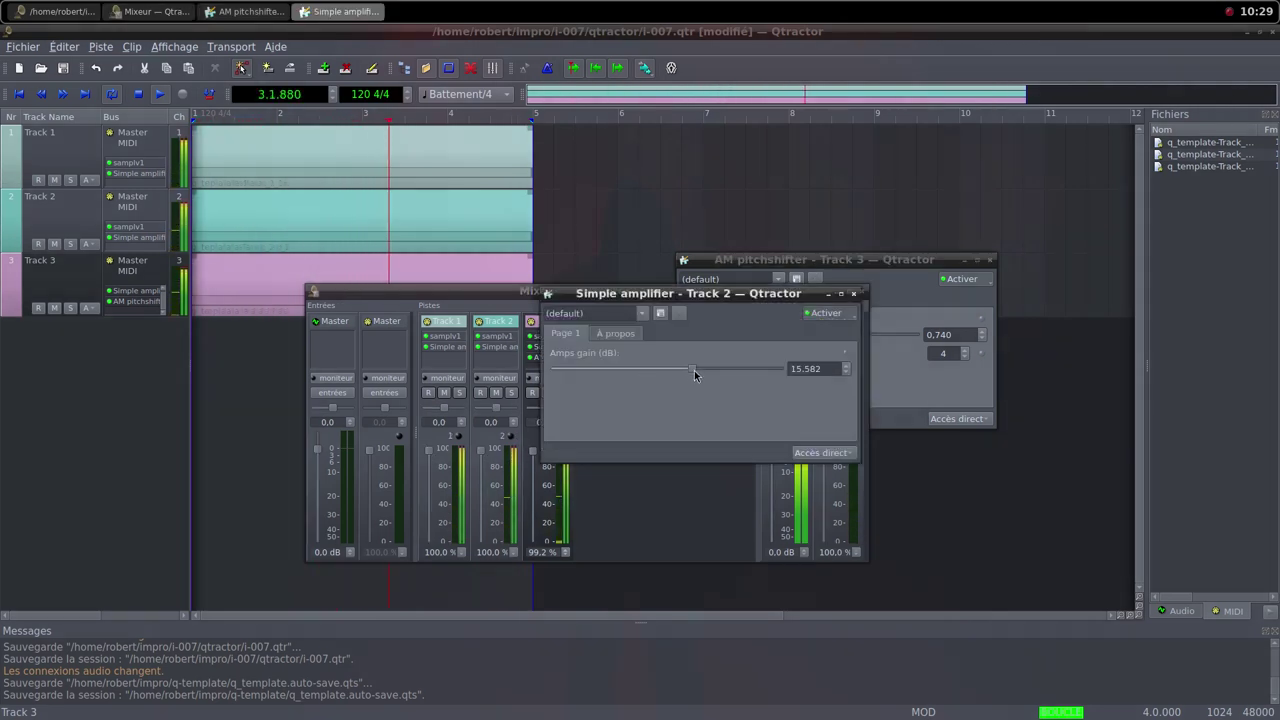
{"action": "left_click_drag", "start_coordinate": [691, 368], "coordinate": [685, 370]}
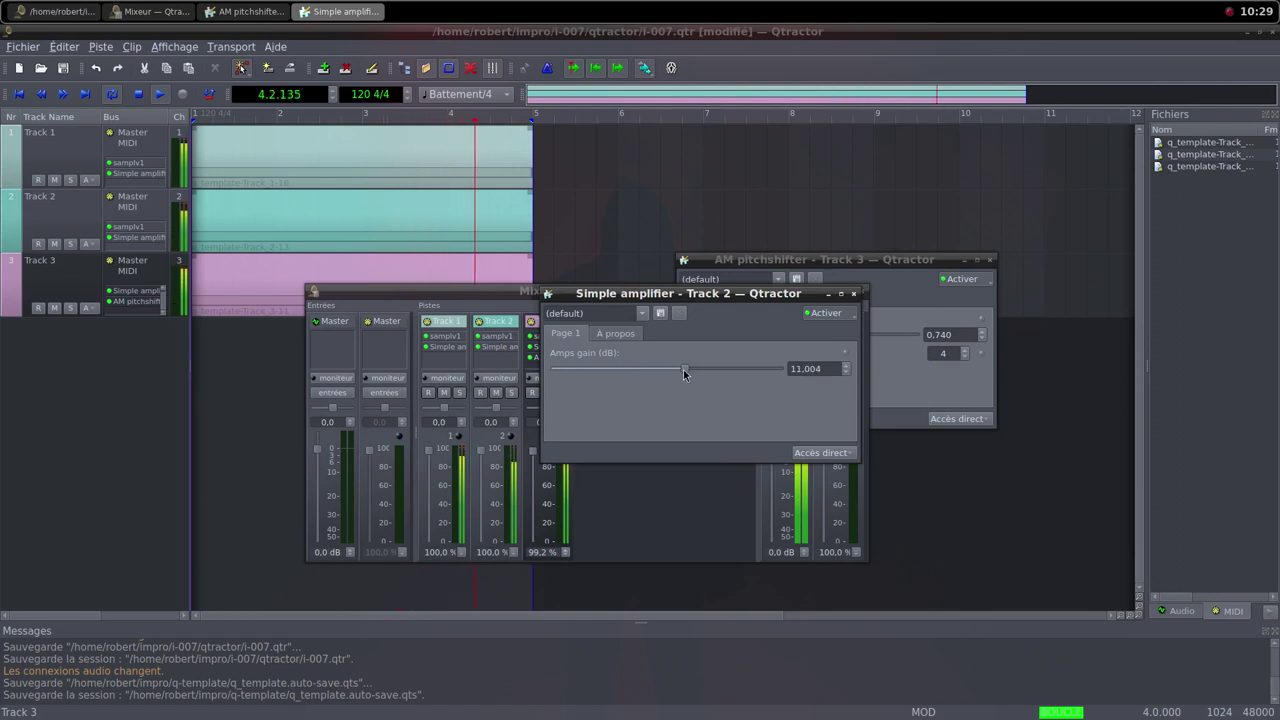
{"action": "left_click", "coordinate": [853, 293]}
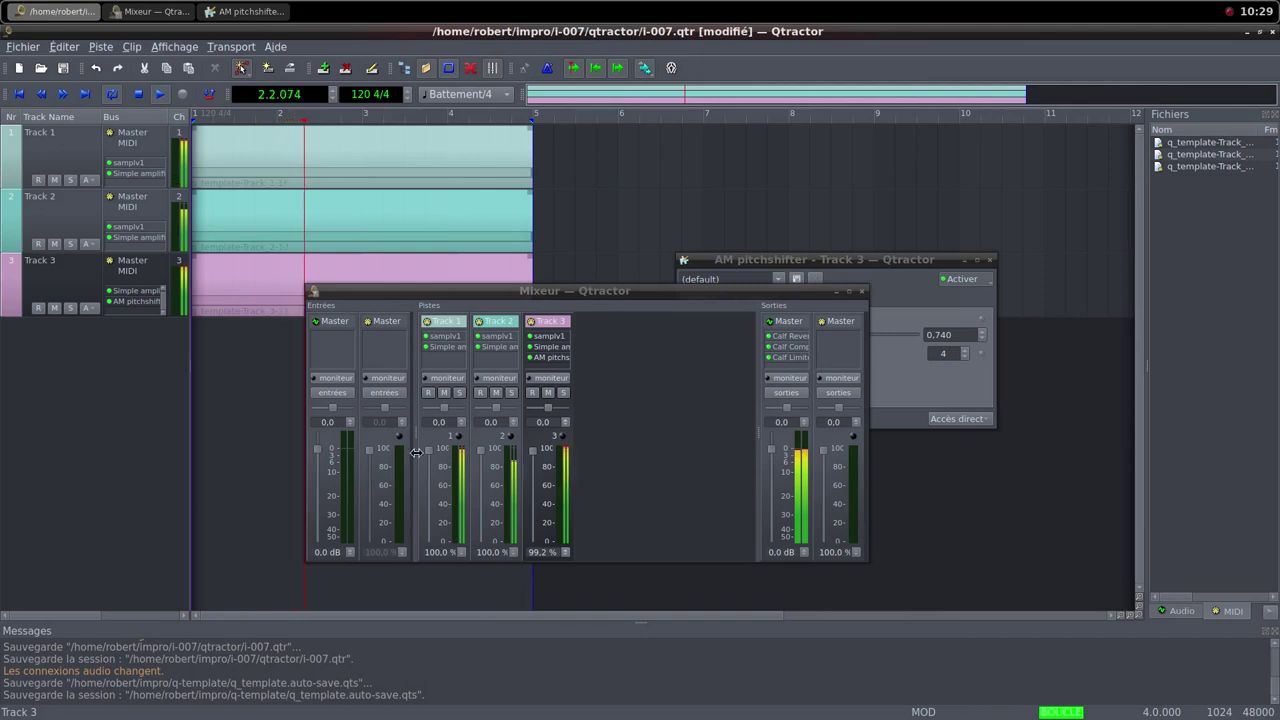
{"action": "left_click_drag", "start_coordinate": [428, 461], "coordinate": [435, 543]}
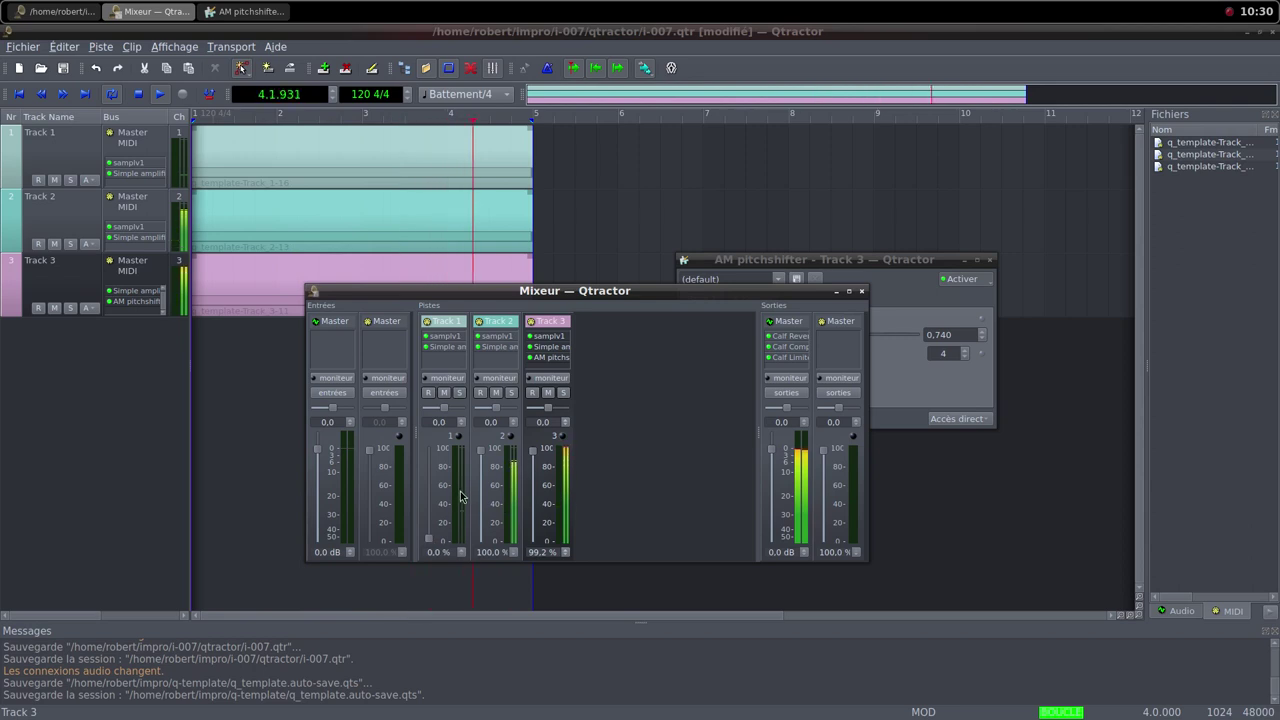
Switch to Firefox and download the random Freesound sample "WATRSplsh_rock splash 27_TK_SASSMKH8020.wav" into the i-007 samples folder
{"action": "middle_click", "coordinate": [733, 27]}
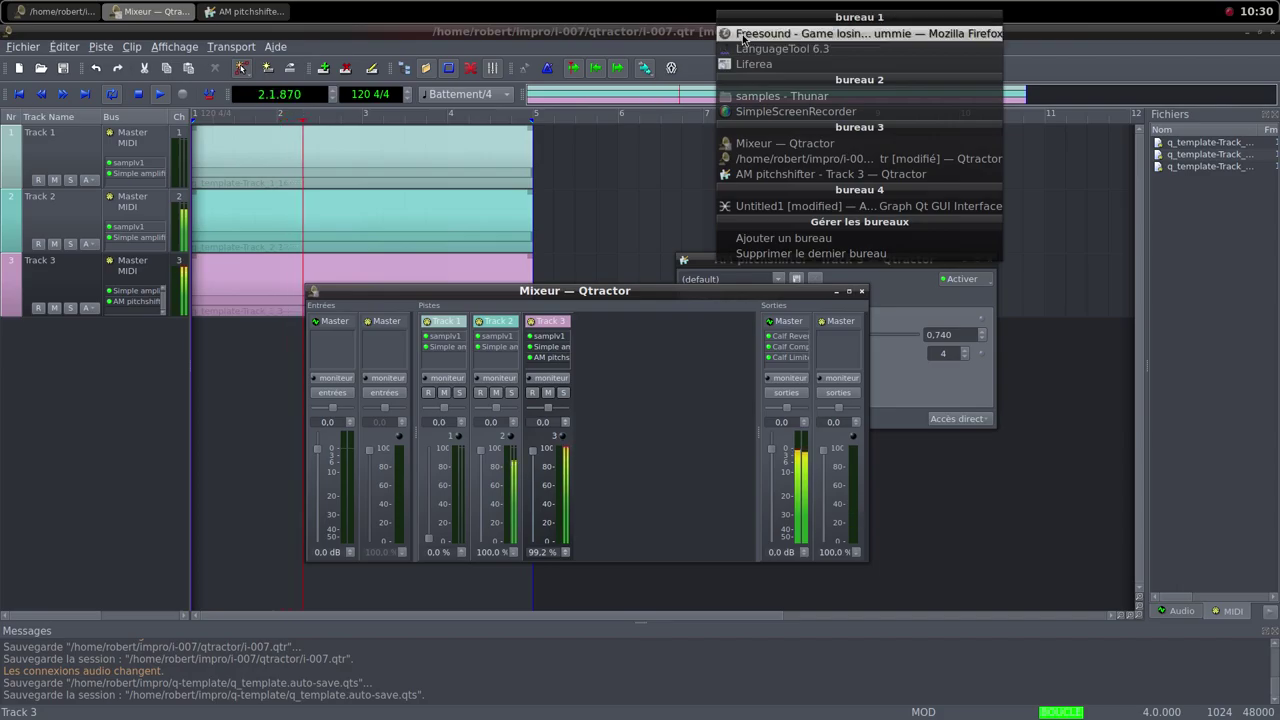
{"action": "left_click", "coordinate": [740, 33]}
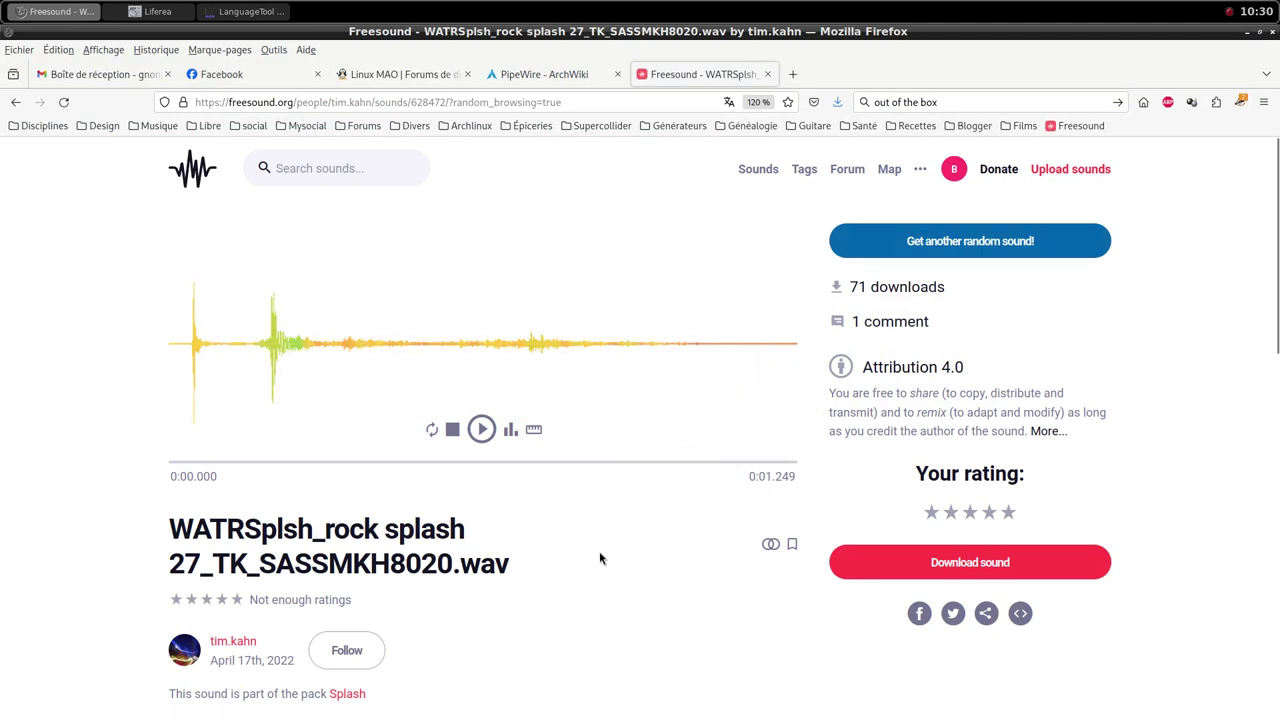
{"action": "scroll", "coordinate": [600, 558], "scroll_direction": "down", "scroll_amount": 2}
{"action": "scroll", "coordinate": [600, 558], "scroll_direction": "down", "scroll_amount": 4}
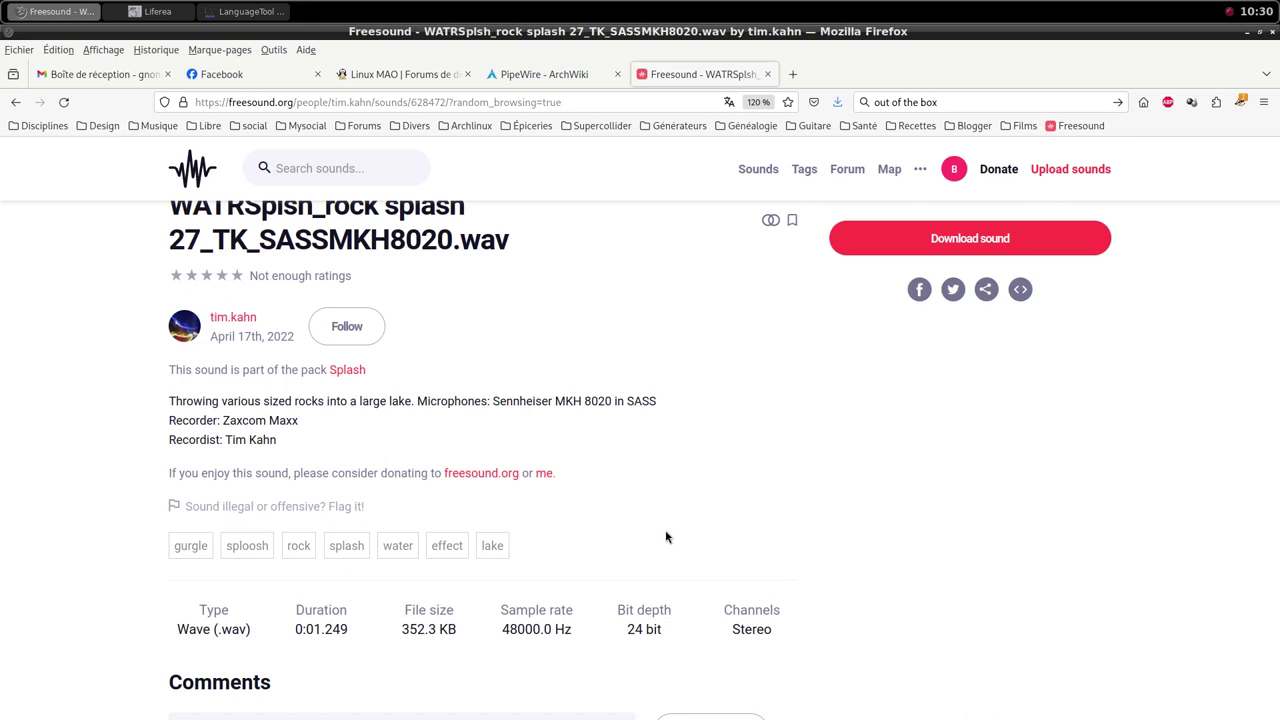
{"action": "scroll", "coordinate": [666, 537], "scroll_direction": "up", "scroll_amount": 6}
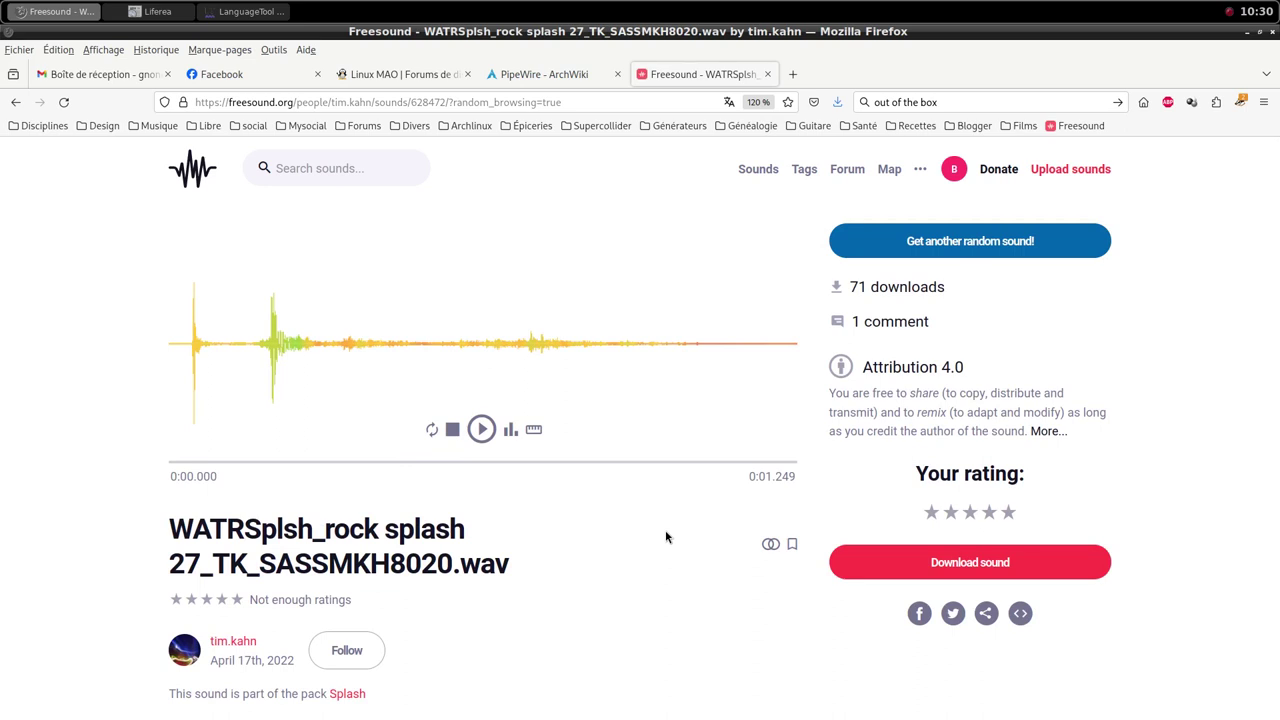
{"action": "scroll", "coordinate": [665, 537], "scroll_direction": "down", "scroll_amount": 2}
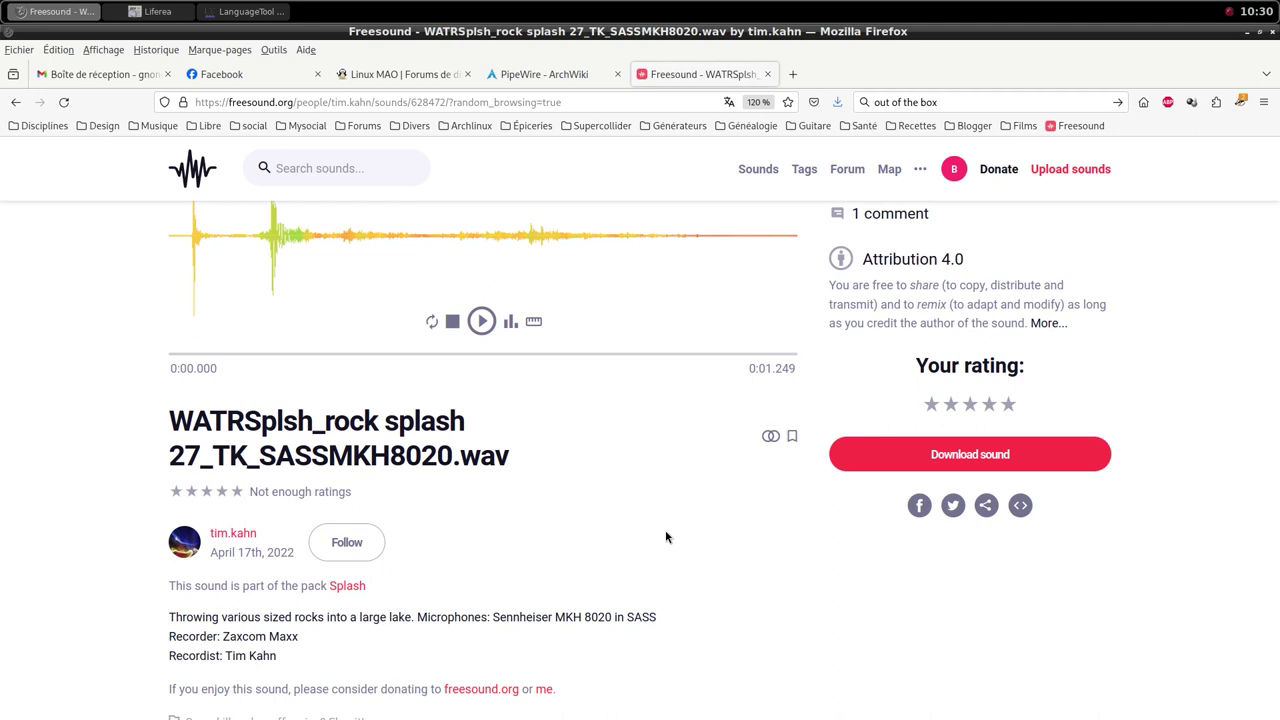
{"action": "scroll", "coordinate": [666, 537], "scroll_direction": "down", "scroll_amount": 2}
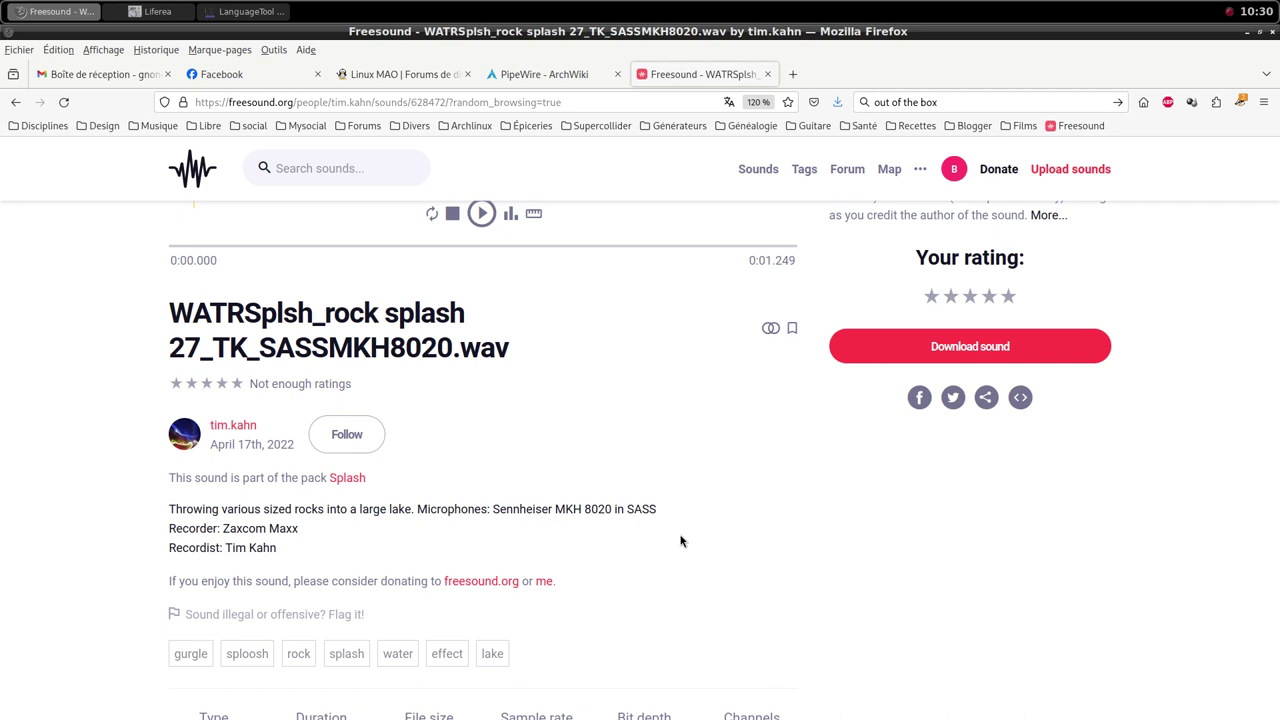
{"action": "left_click", "coordinate": [957, 350]}
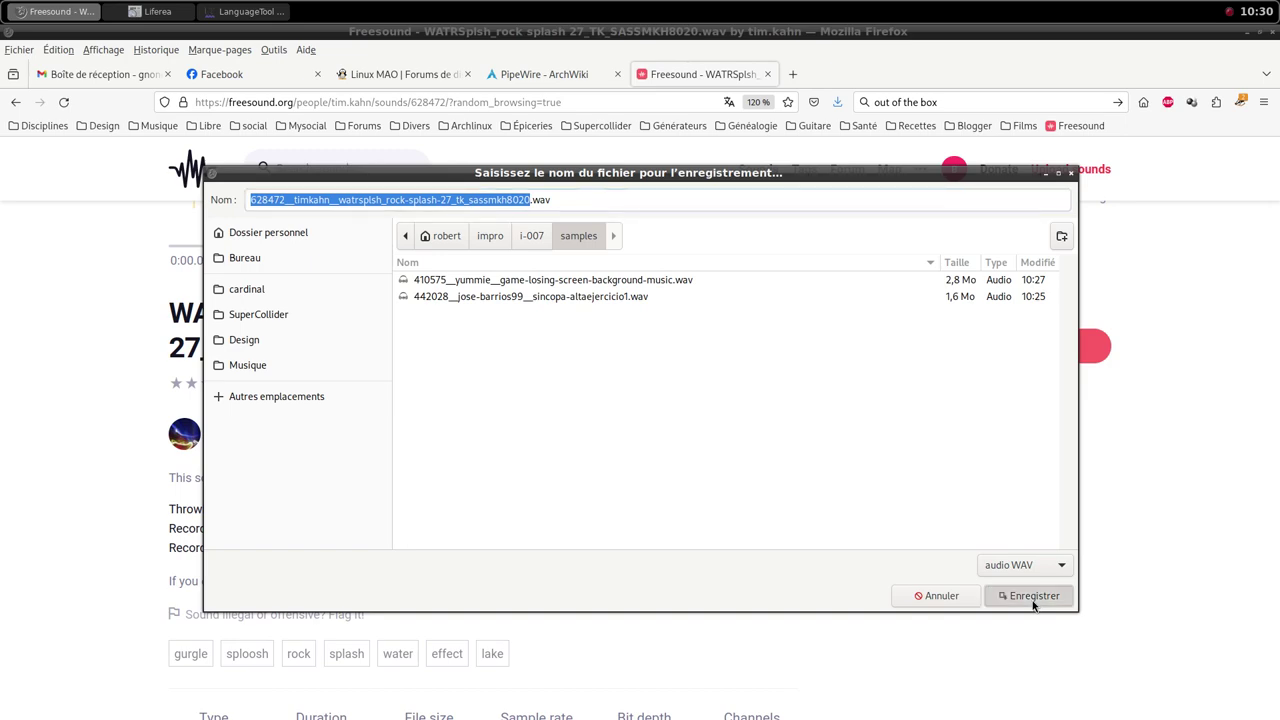
{"action": "left_click", "coordinate": [1031, 596]}
Switch back to Qtractor and set up a new MIDI track named Track 4 with the samplv1 plugin
{"action": "middle_click", "coordinate": [610, 7]}
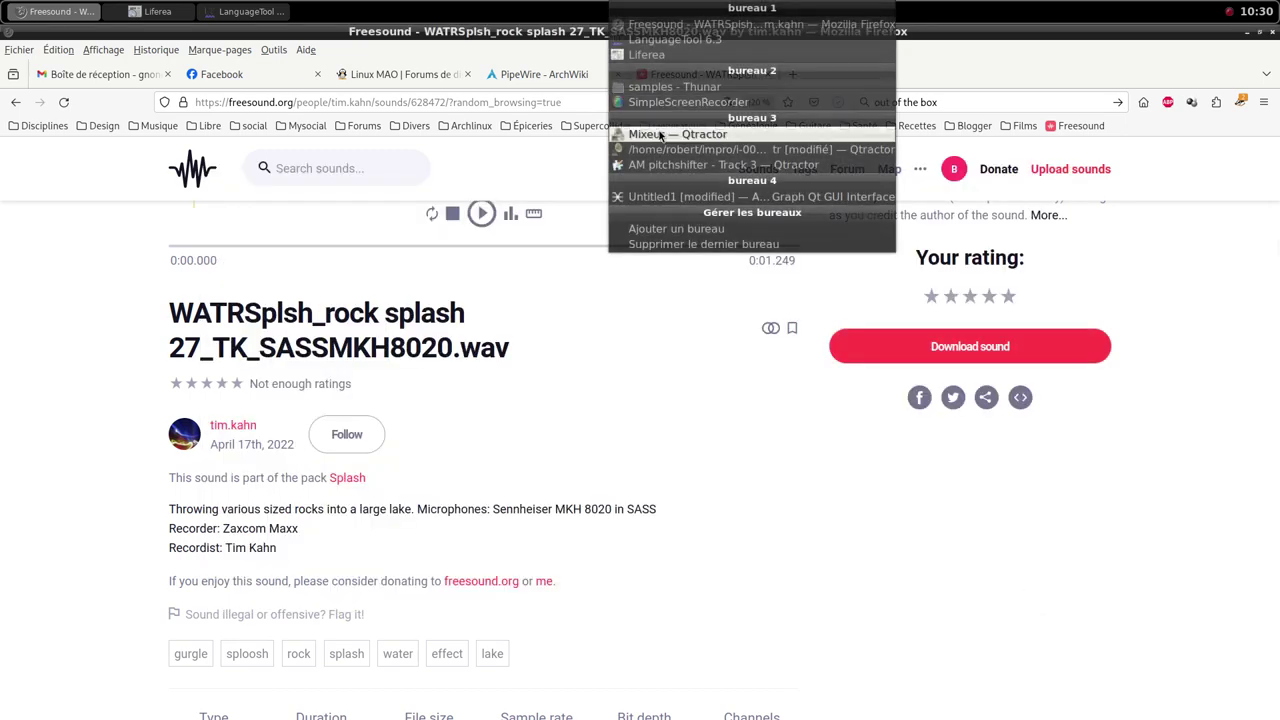
{"action": "left_click", "coordinate": [669, 200]}
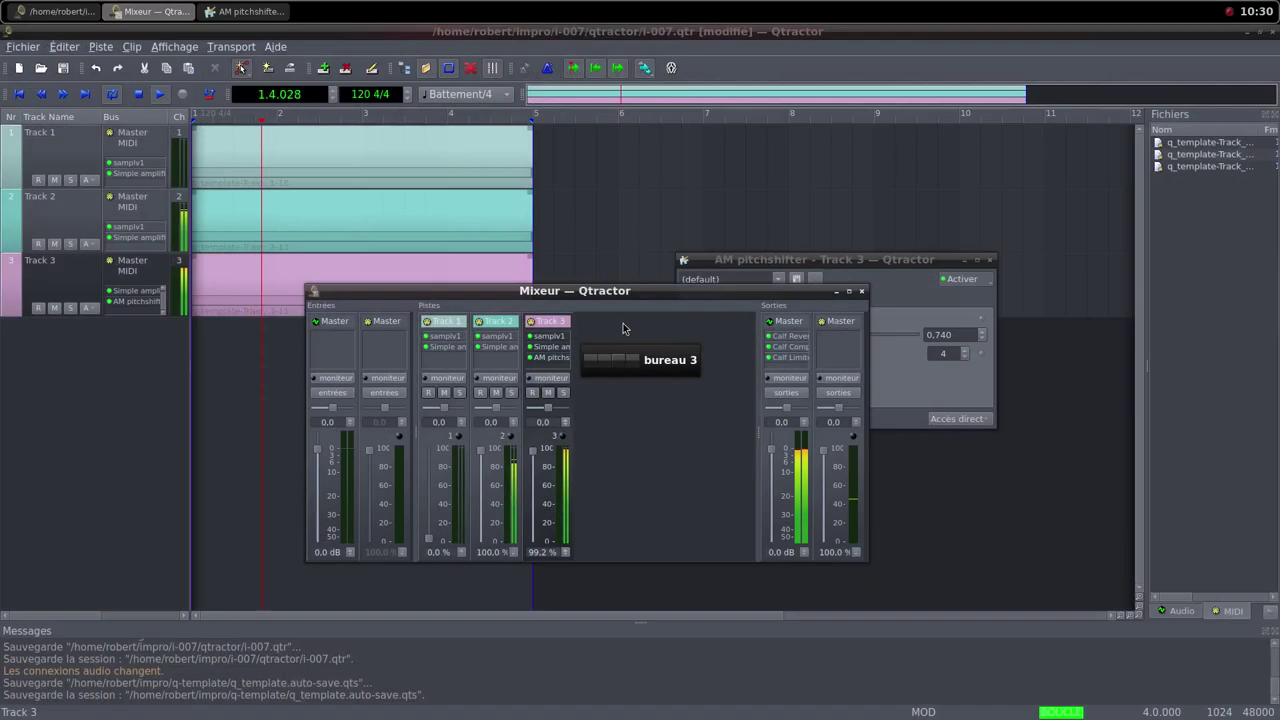
{"action": "right_click", "coordinate": [614, 378]}
{"action": "left_click", "coordinate": [637, 386]}
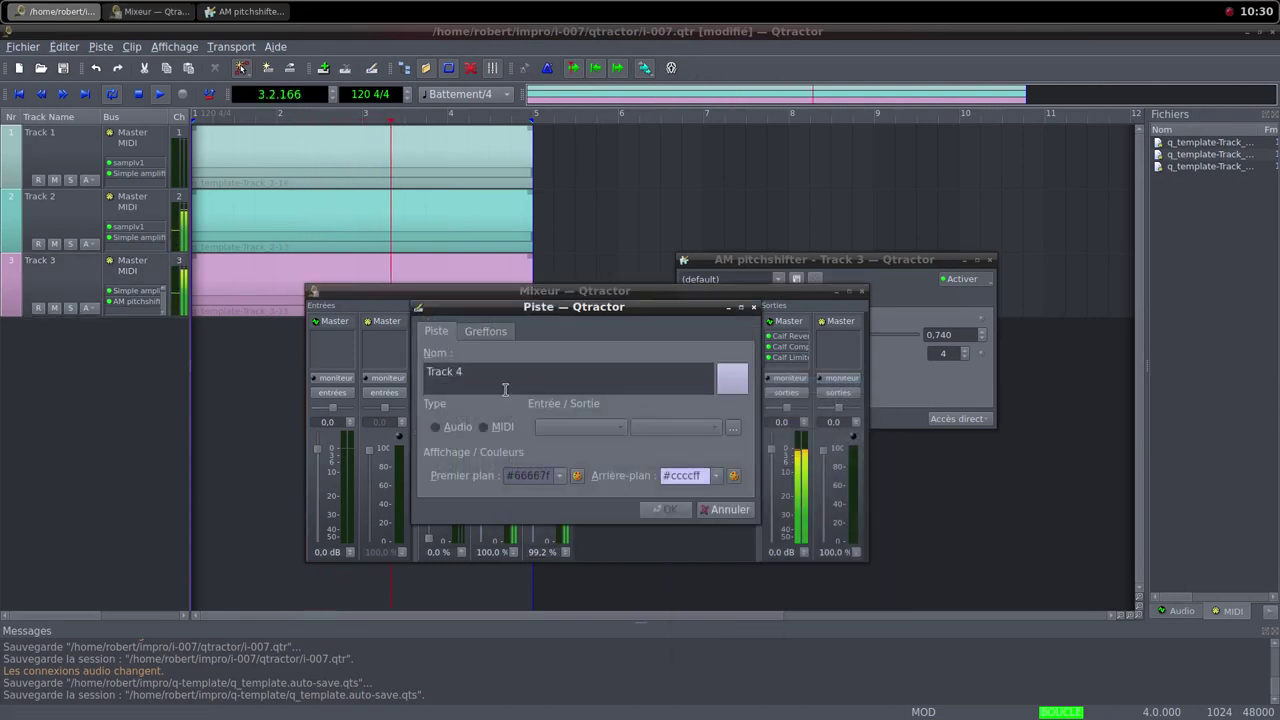
{"action": "left_click", "coordinate": [484, 427]}
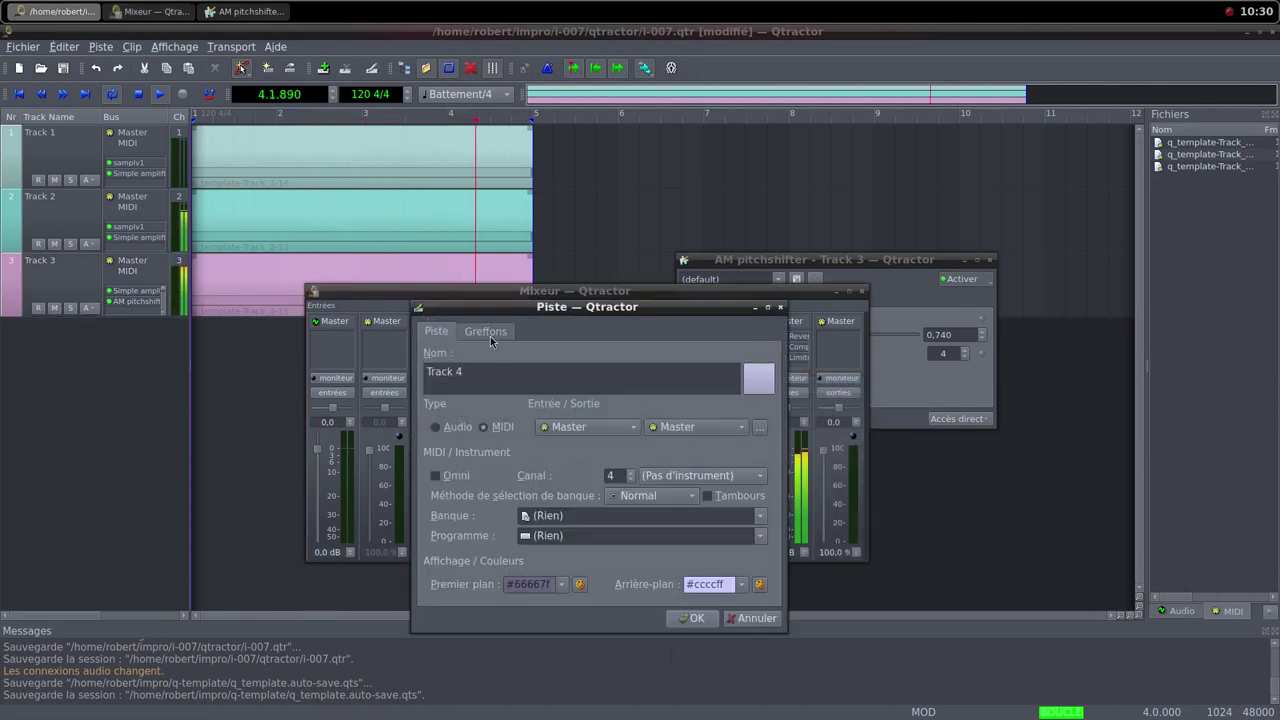
{"action": "left_click", "coordinate": [488, 331]}
{"action": "left_click", "coordinate": [751, 356]}
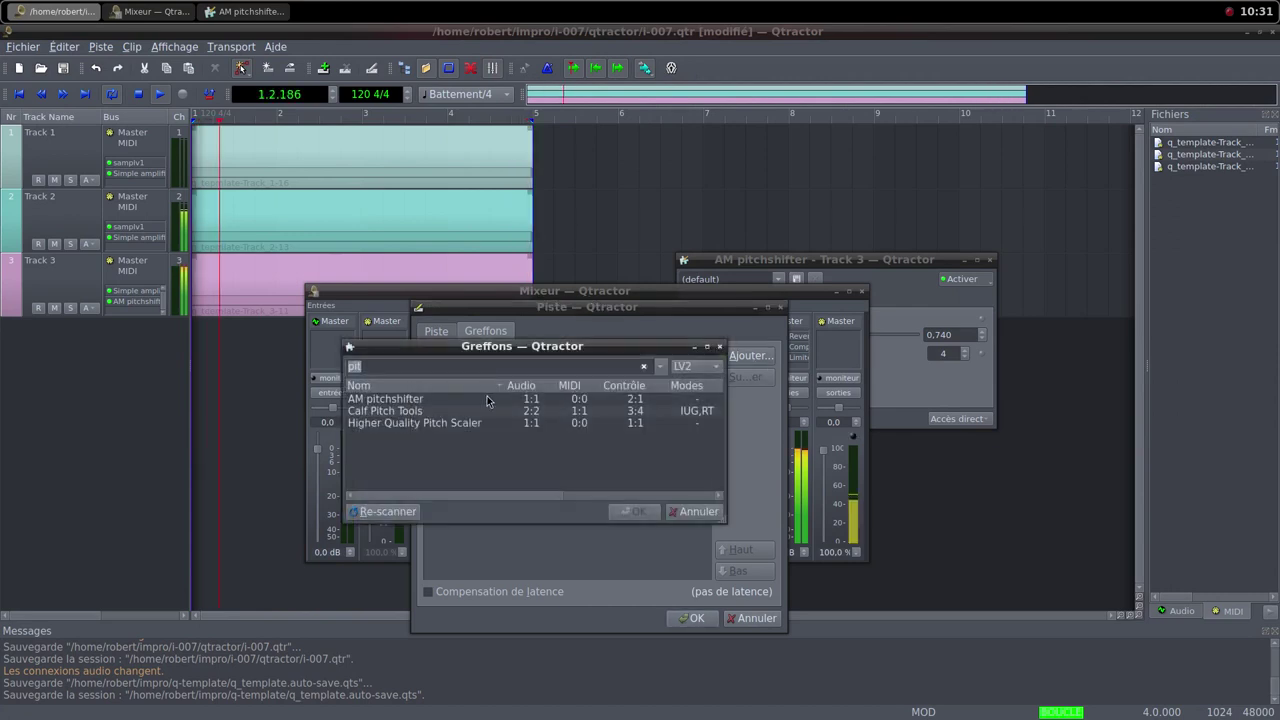
{"action": "type", "text": "s"}
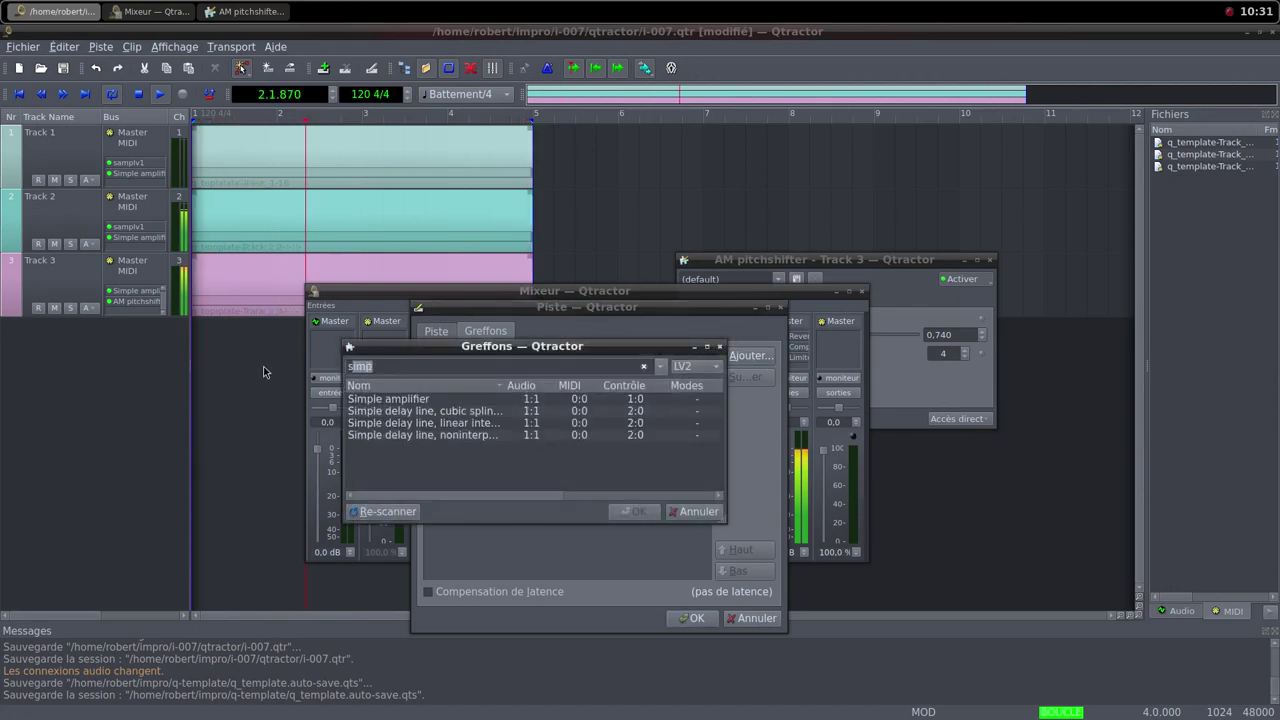
{"action": "type", "text": "am"}
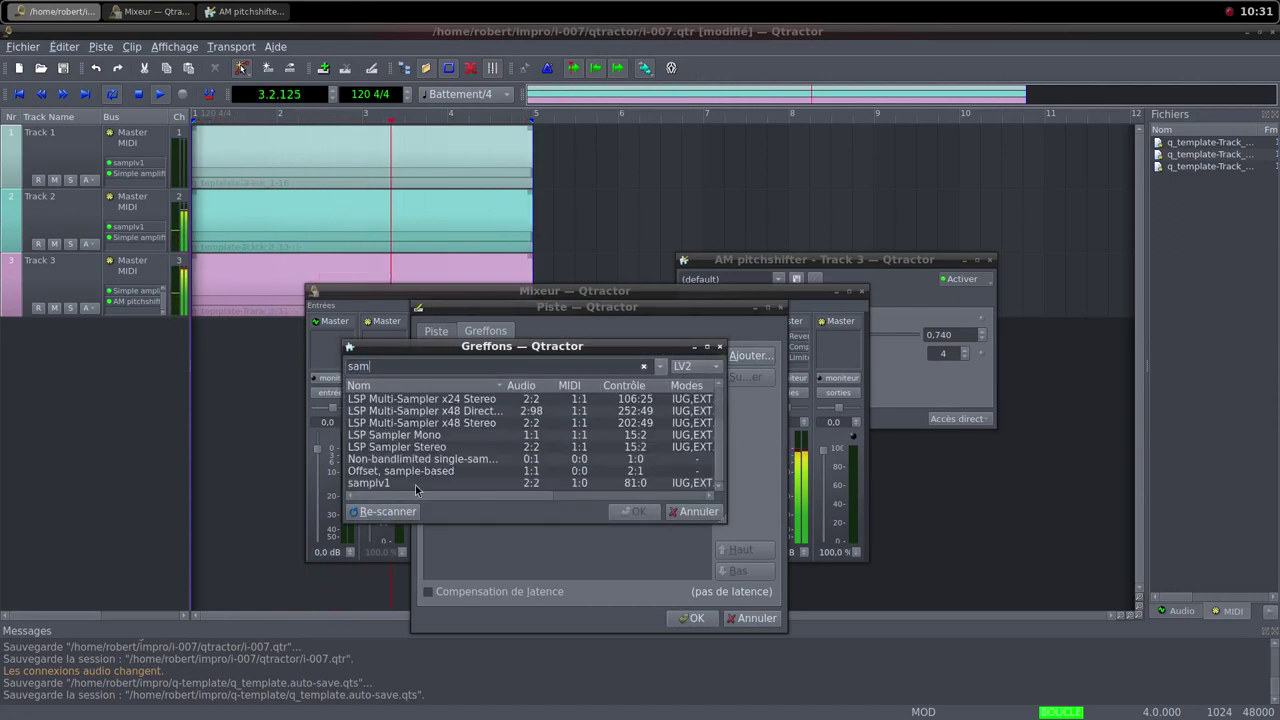
{"action": "double_click", "coordinate": [415, 483]}
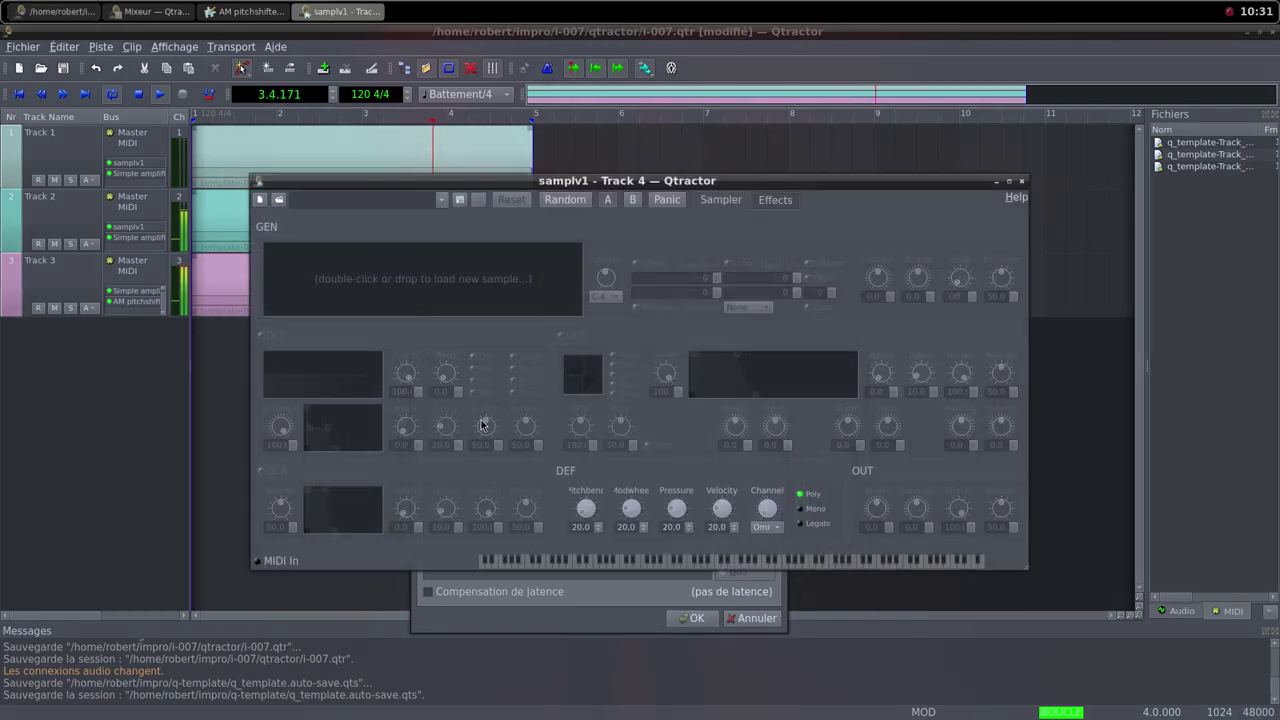
Load the downloaded rock-splash-27 WAV into Track 4's samplv1, set the DCA and OUT volumes to 100, and confirm the new track
{"action": "double_click", "coordinate": [454, 288]}
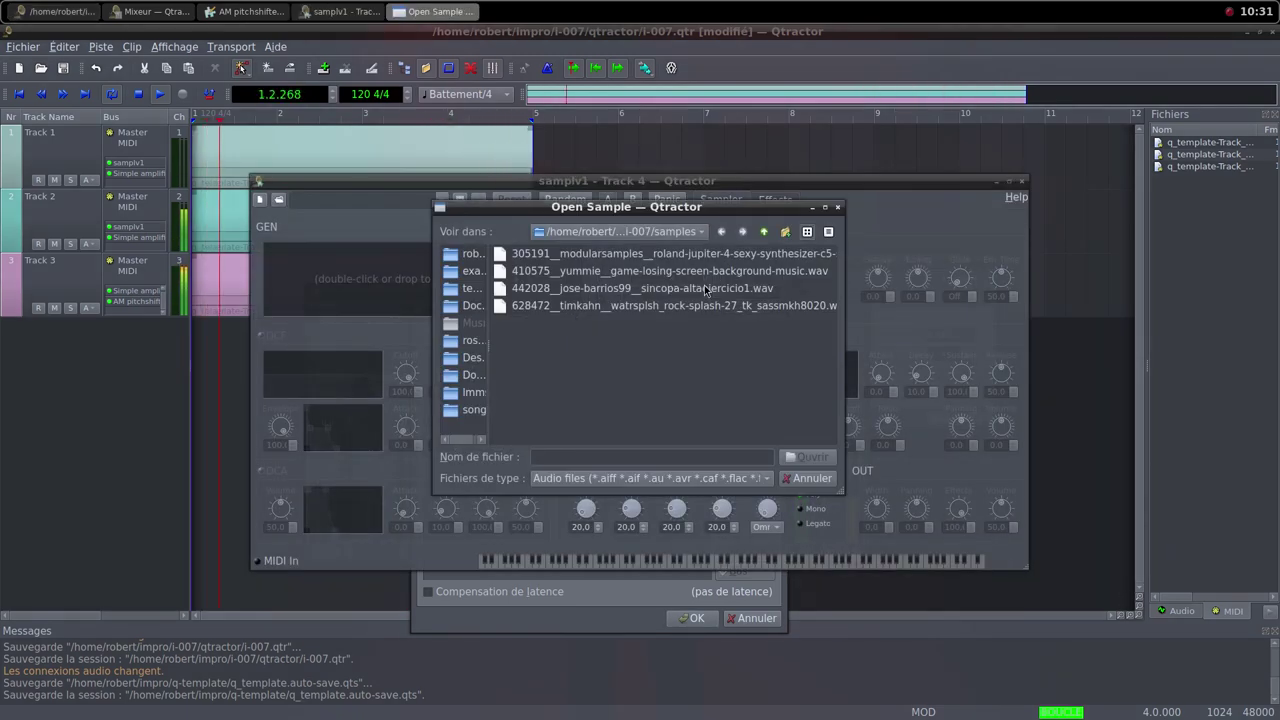
{"action": "double_click", "coordinate": [730, 306]}
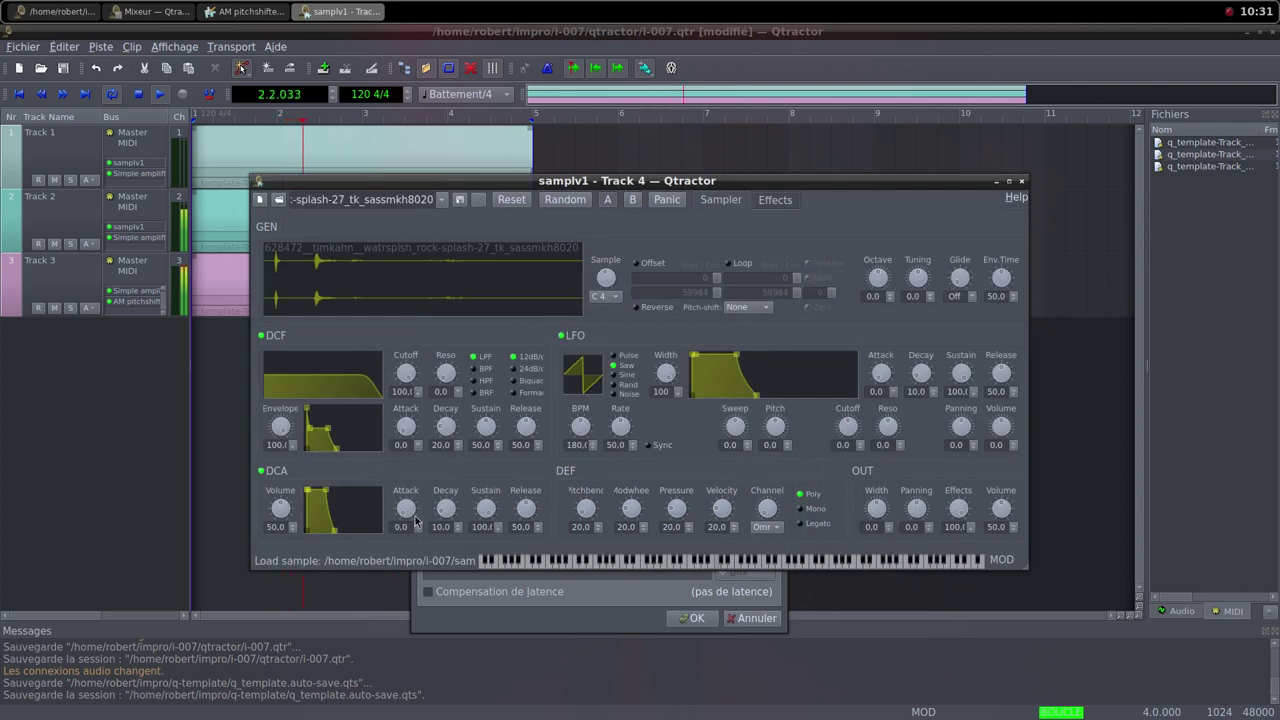
{"action": "left_click", "coordinate": [285, 512]}
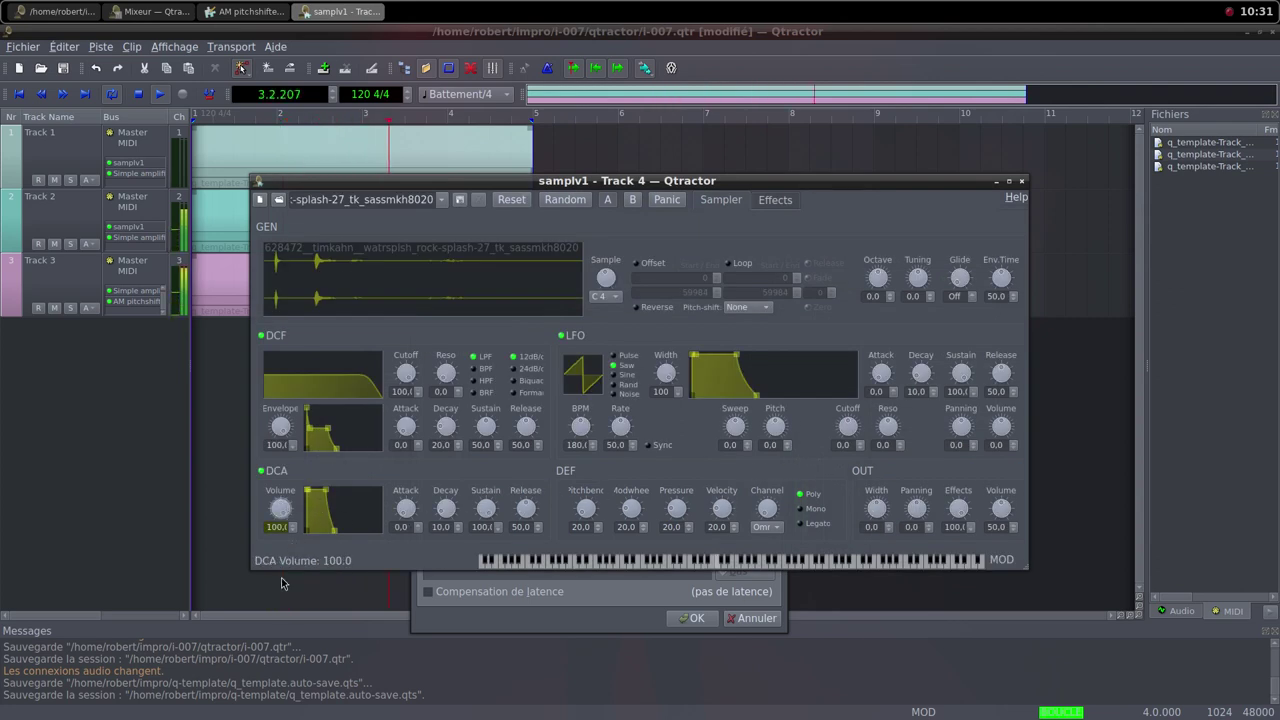
{"action": "left_click_drag", "start_coordinate": [1009, 505], "coordinate": [1011, 545]}
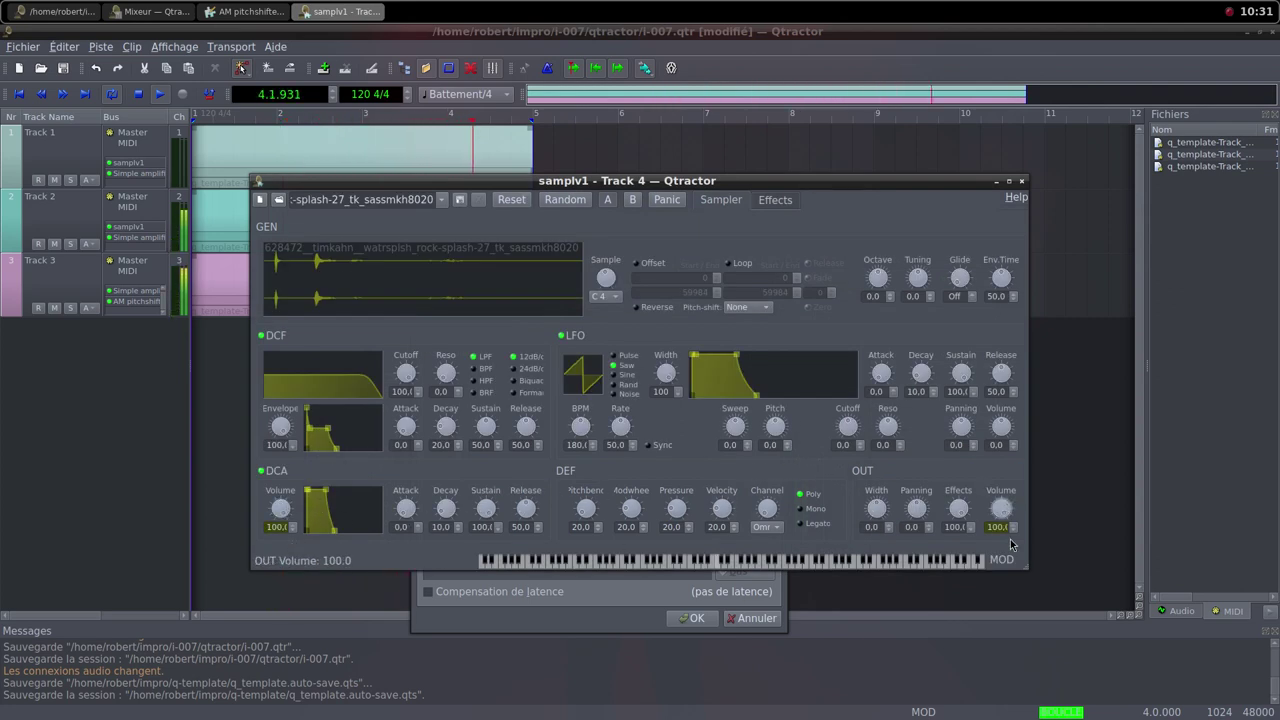
{"action": "left_click", "coordinate": [1022, 181]}
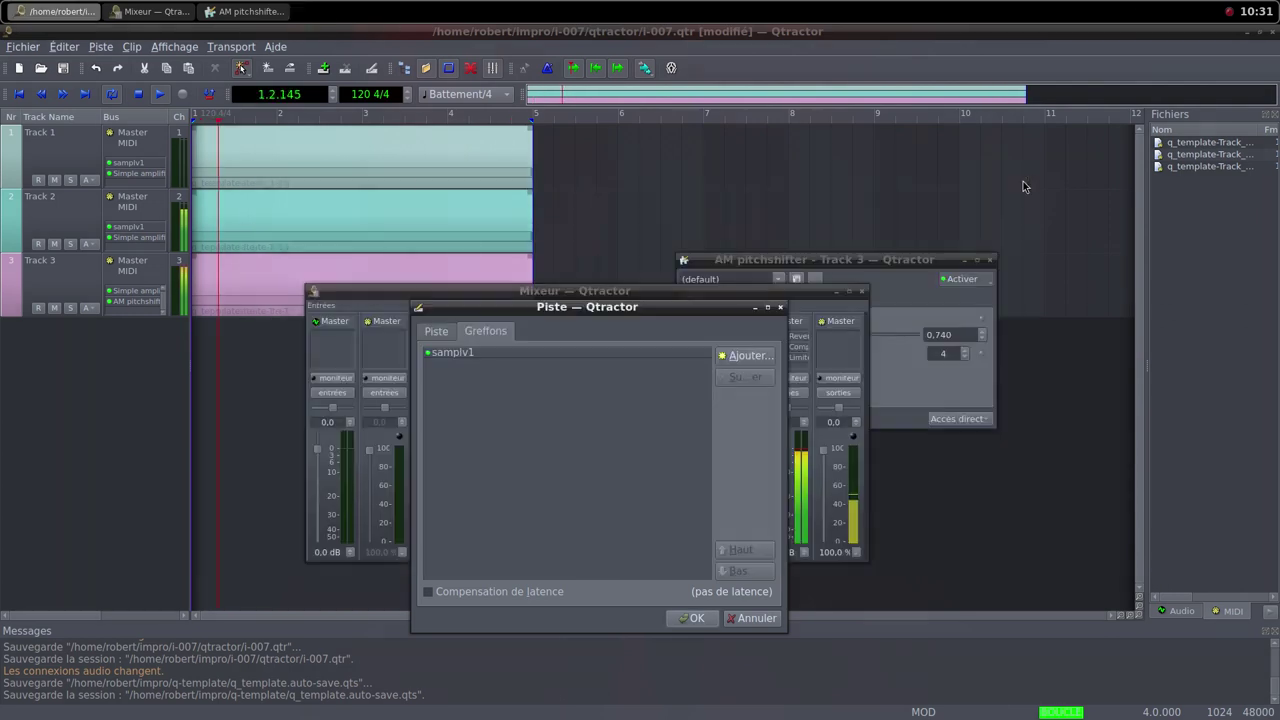
{"action": "left_click", "coordinate": [690, 618]}
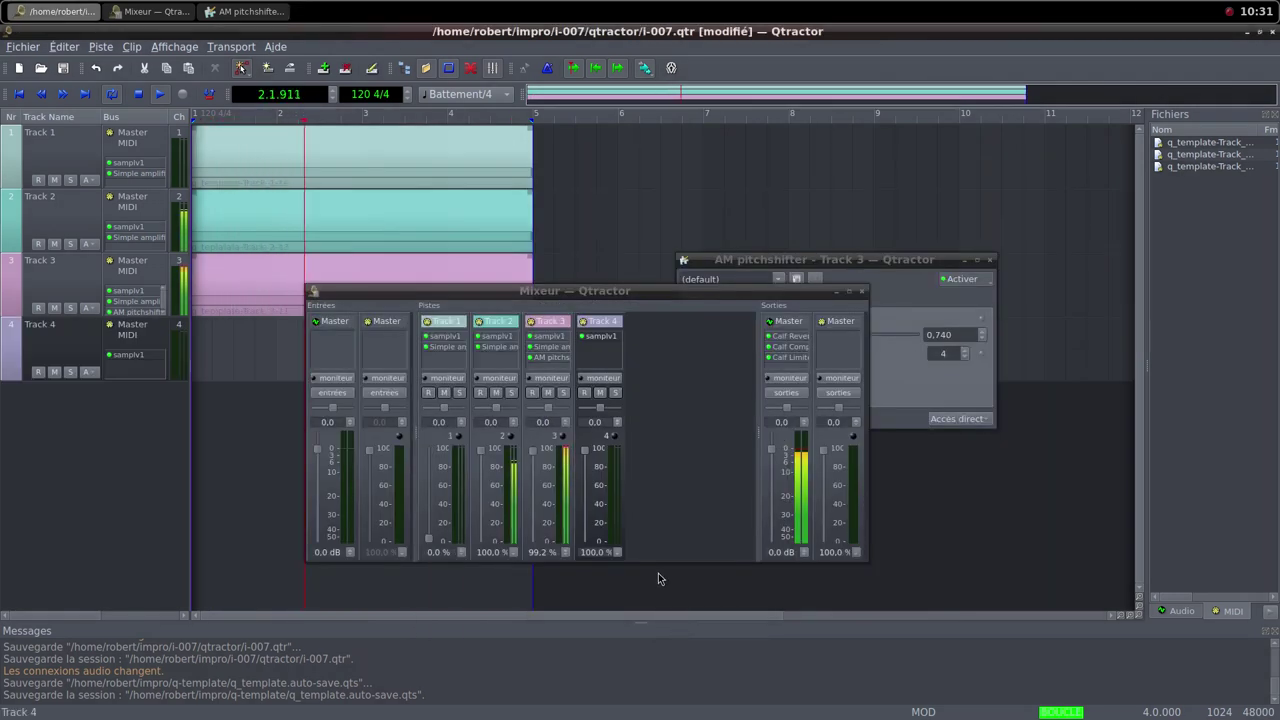
Lower Track 4's mixer volume to 0 % and create a new clip on the track
{"action": "left_click_drag", "start_coordinate": [585, 450], "coordinate": [591, 563]}
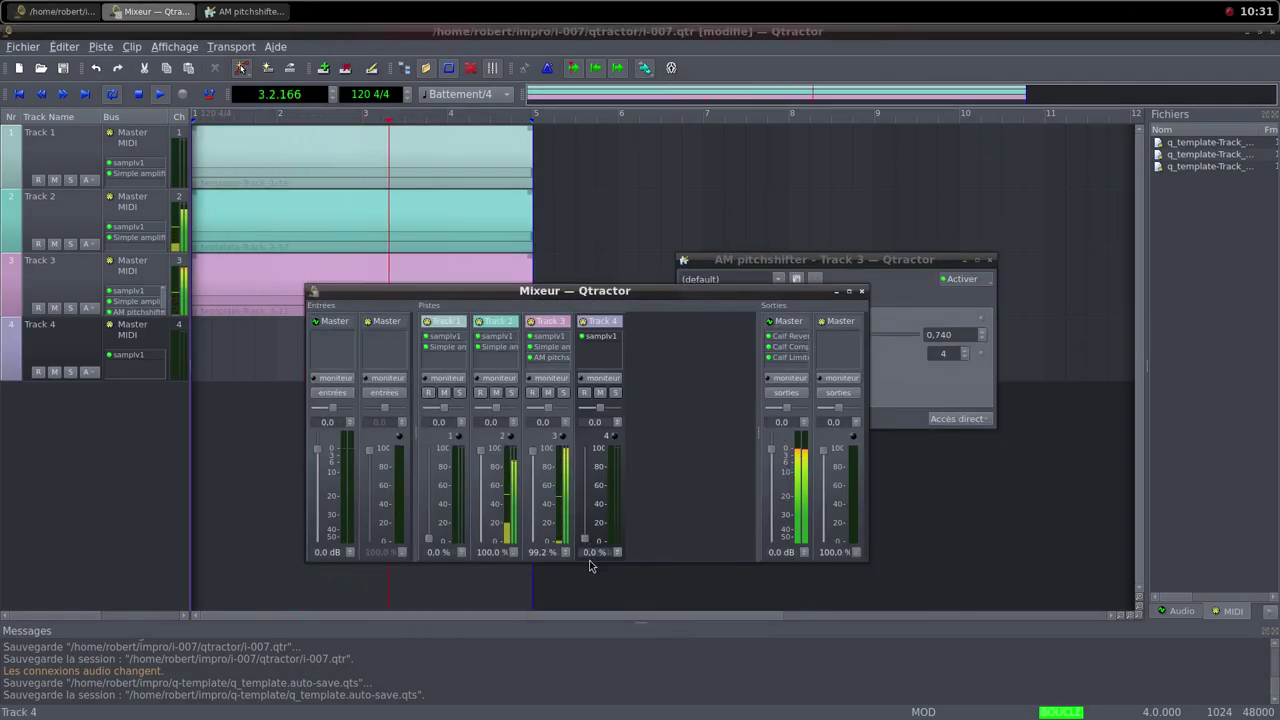
{"action": "right_click", "coordinate": [262, 343]}
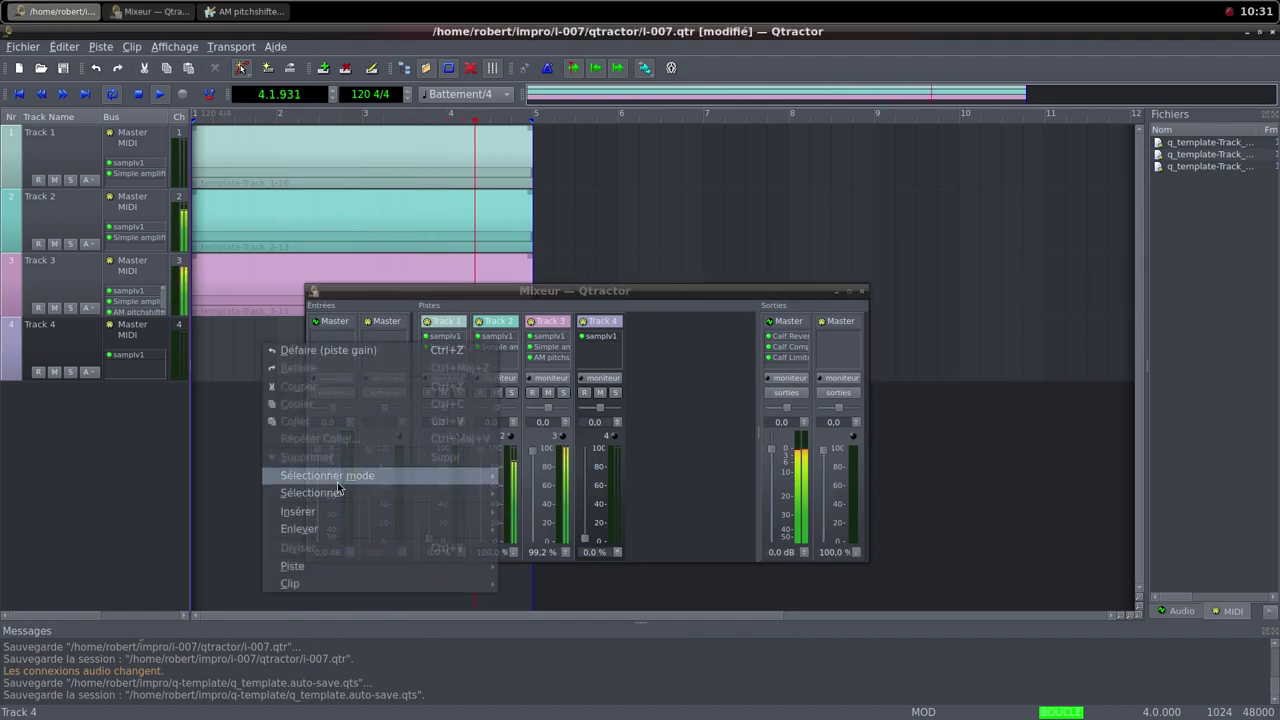
{"action": "mouse_move", "coordinate": [454, 589]}
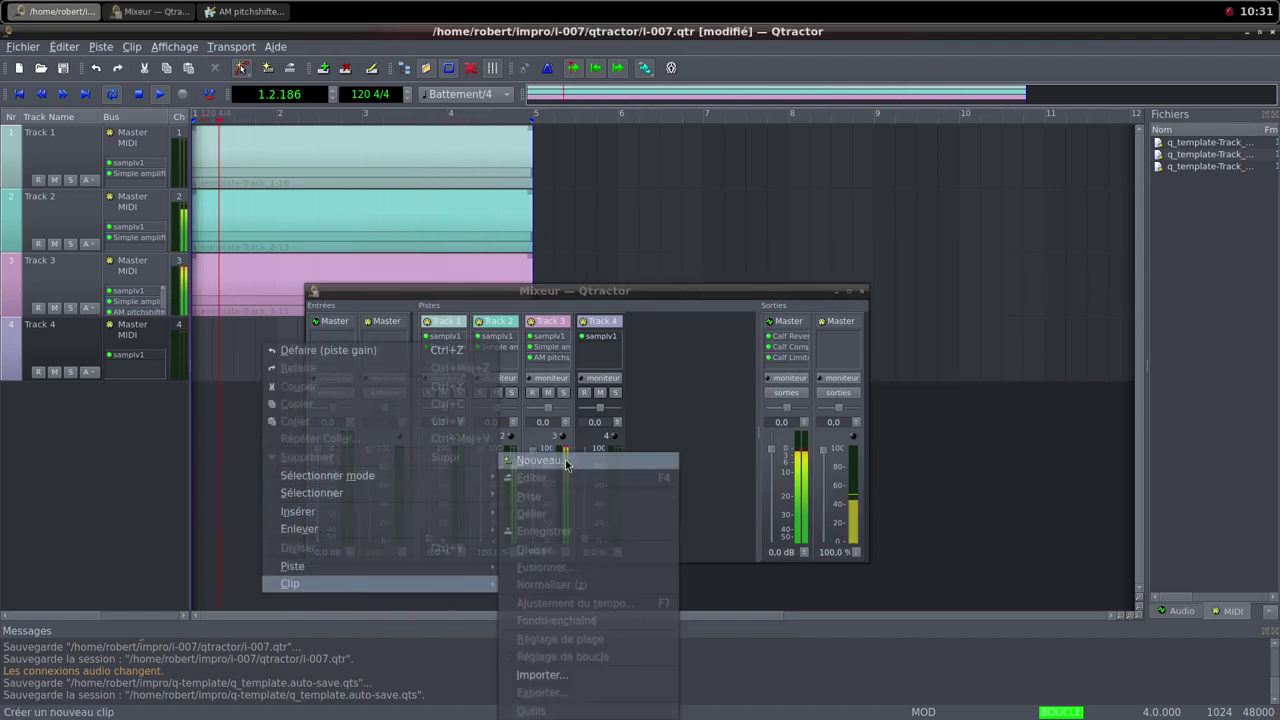
{"action": "left_click", "coordinate": [565, 463]}
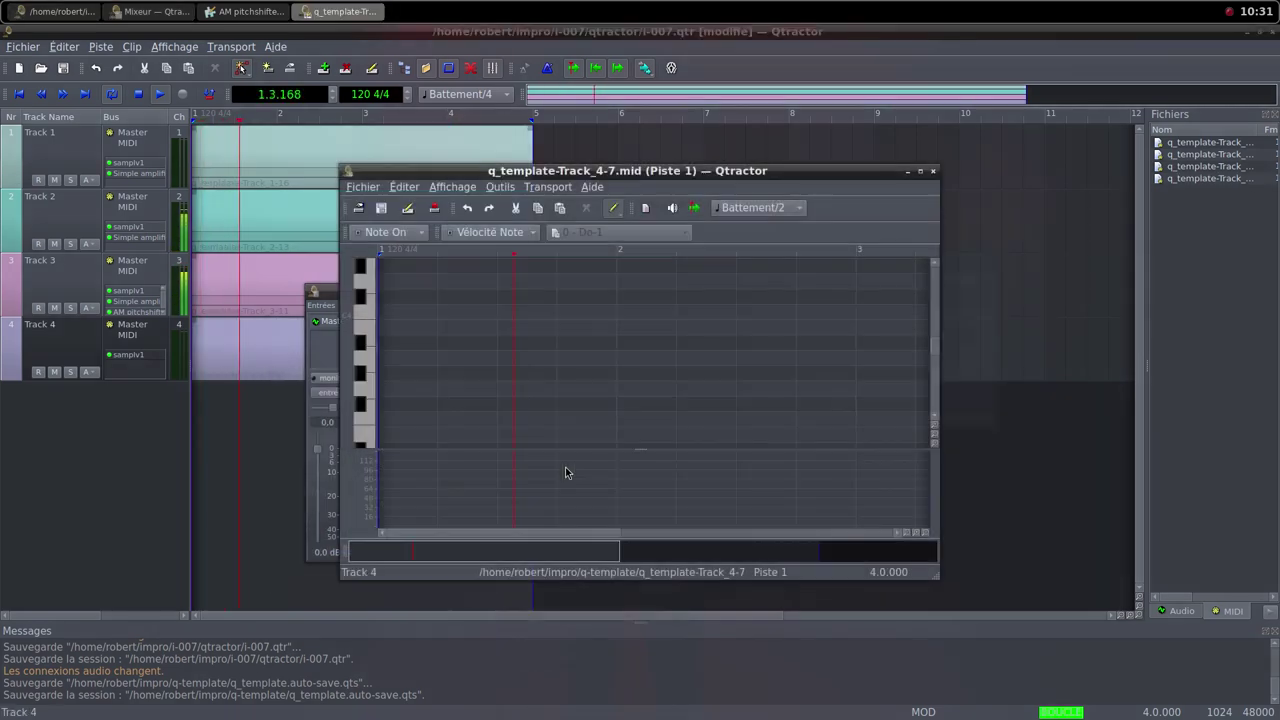
Draw one-beat Do4 (C4) notes on beats 1 and 3 of all four bars in Track 4's clip and raise the track's mixer volume to 100 %
{"action": "left_click", "coordinate": [920, 171]}
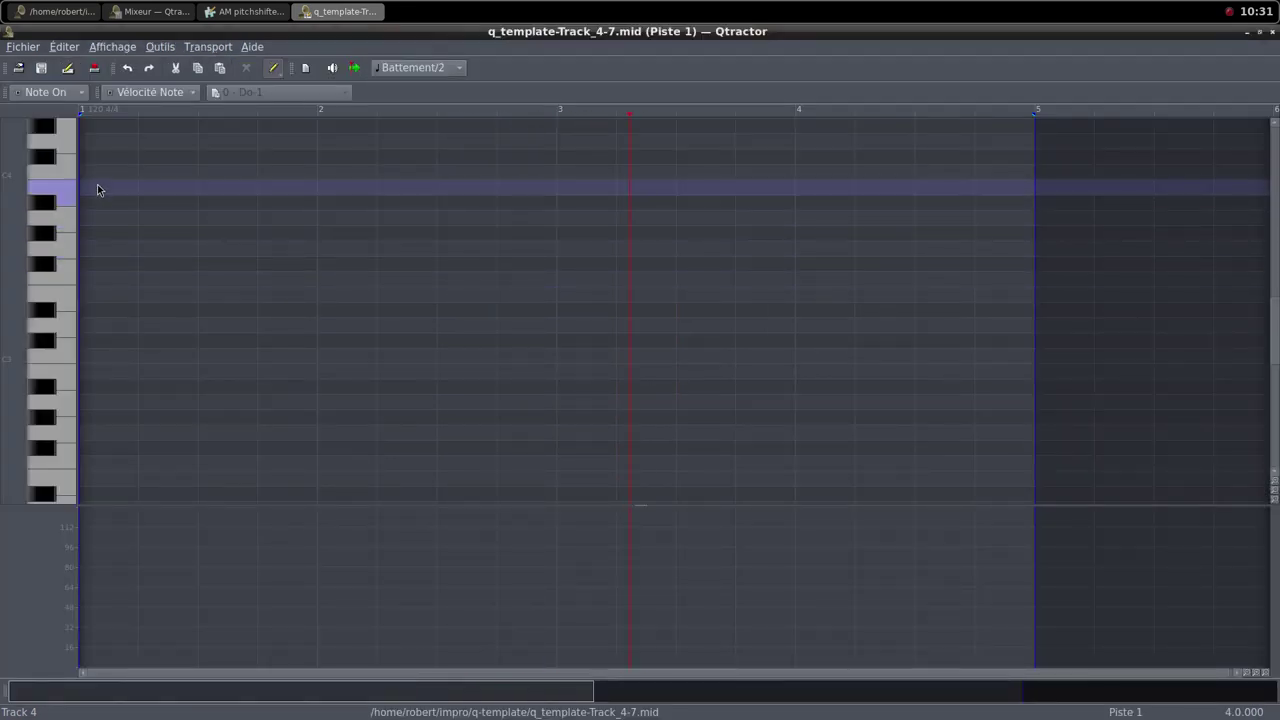
{"action": "left_click_drag", "start_coordinate": [93, 180], "coordinate": [362, 174]}
{"action": "left_click_drag", "start_coordinate": [440, 172], "coordinate": [602, 170]}
{"action": "mouse_move", "coordinate": [700, 176]}
{"action": "left_mouse_down"}
{"action": "mouse_move", "coordinate": [851, 185]}
{"action": "mouse_move", "coordinate": [972, 172]}
{"action": "left_mouse_up"}
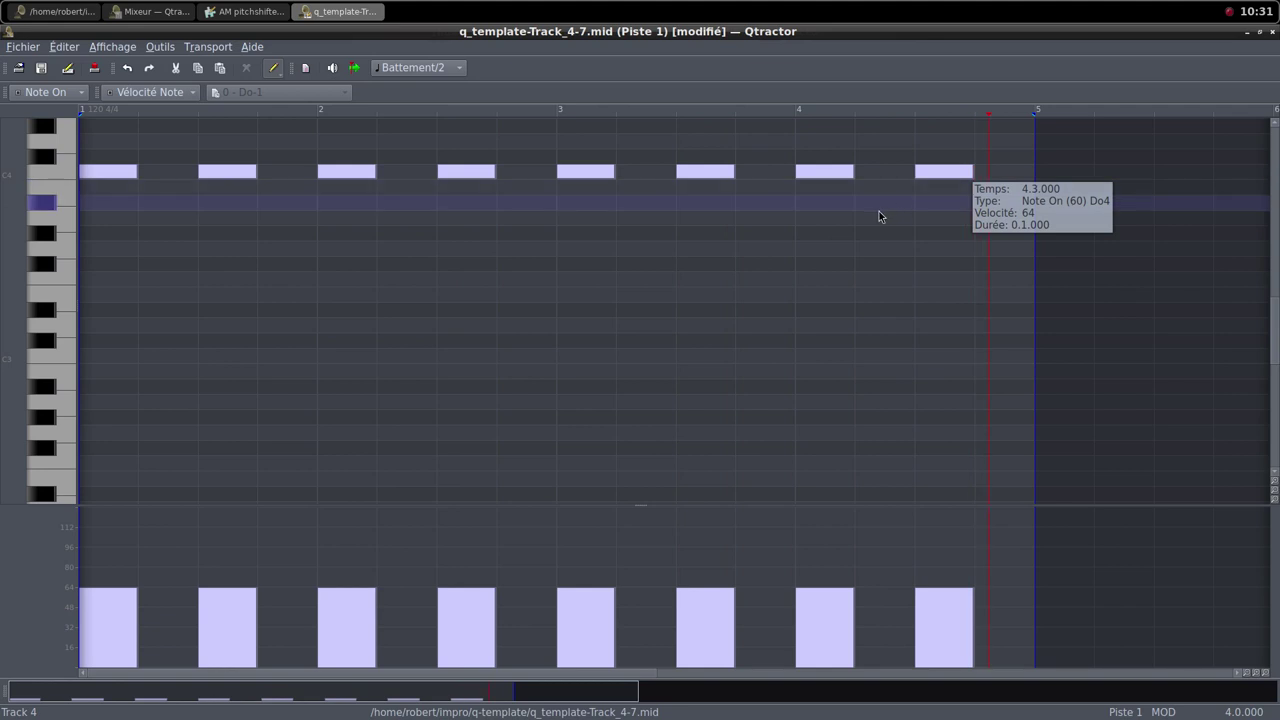
{"action": "left_click", "coordinate": [1260, 33]}
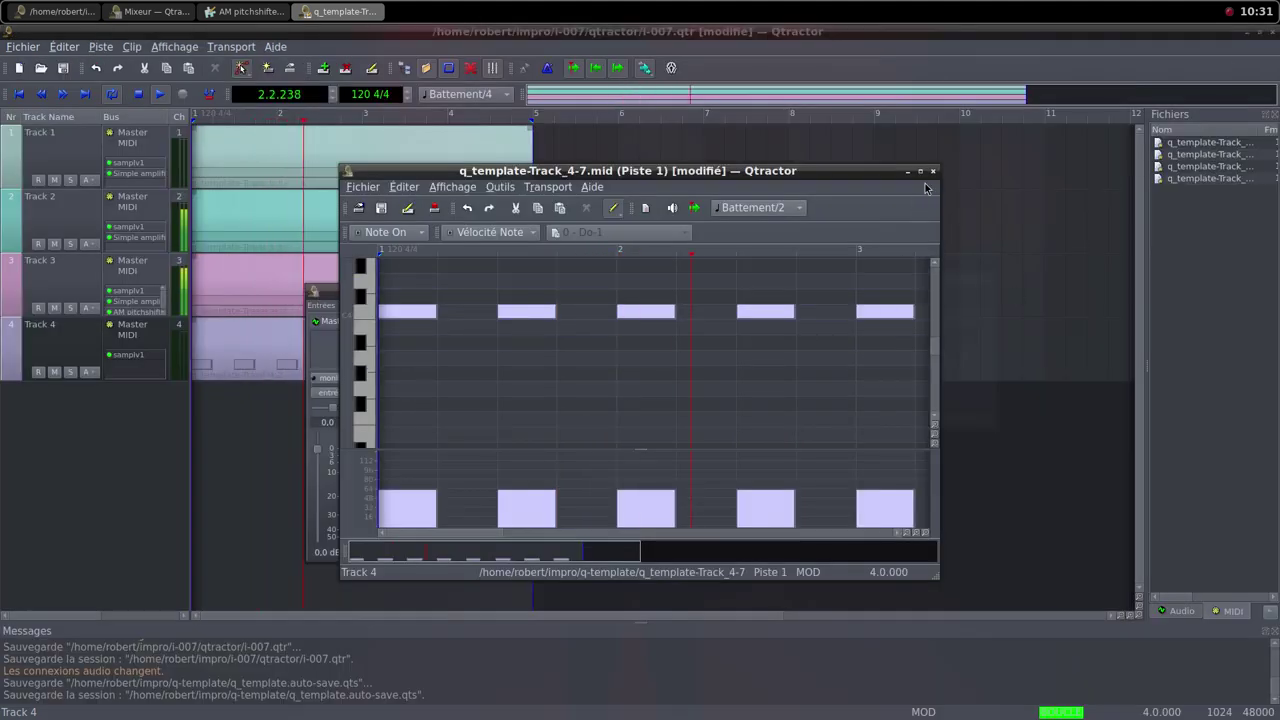
{"action": "left_click", "coordinate": [955, 170]}
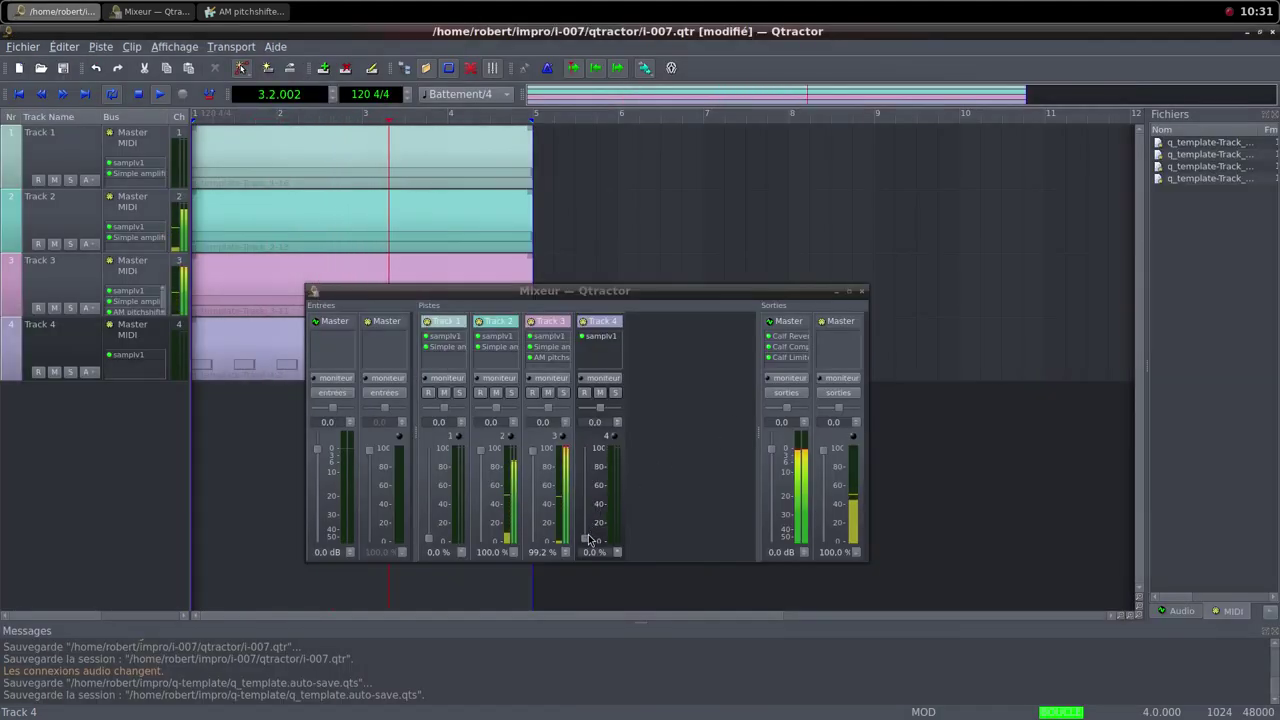
{"action": "left_click_drag", "start_coordinate": [586, 538], "coordinate": [588, 444]}
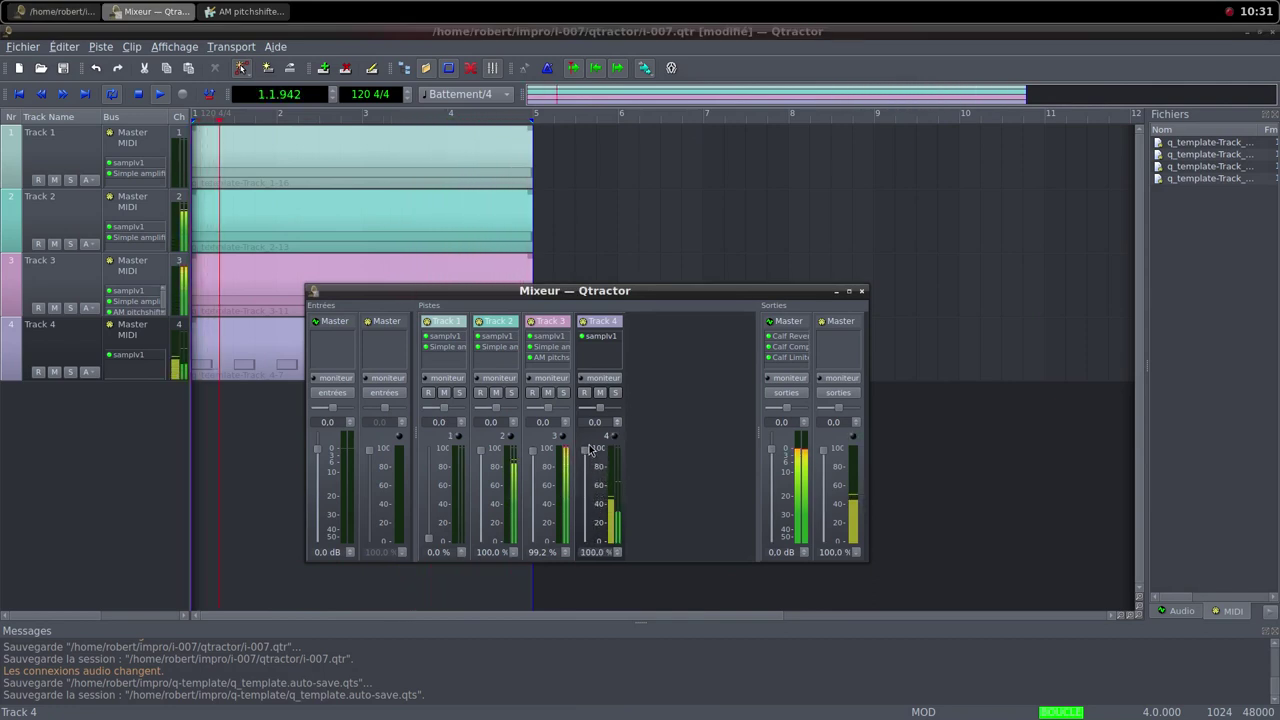
Add the Simple amplifier plugin to Track 4 and set its gain to about 11.844 dB
{"action": "right_click", "coordinate": [591, 362]}
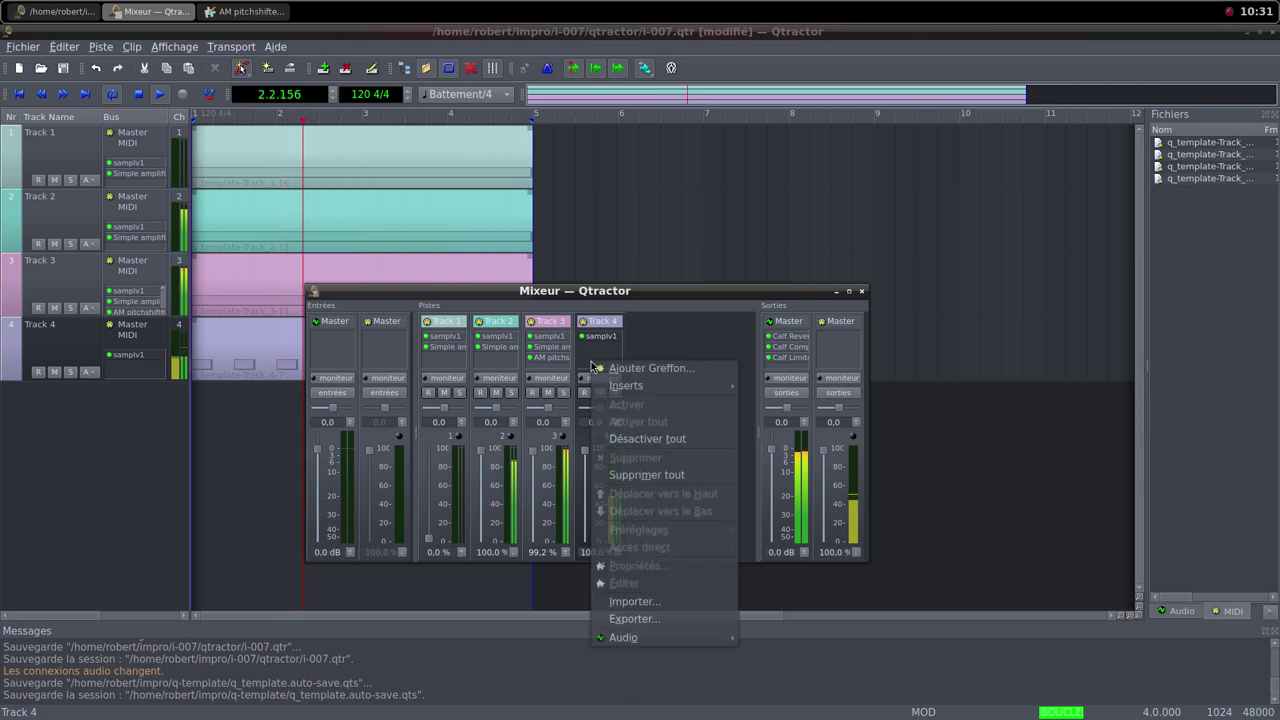
{"action": "left_click", "coordinate": [617, 370]}
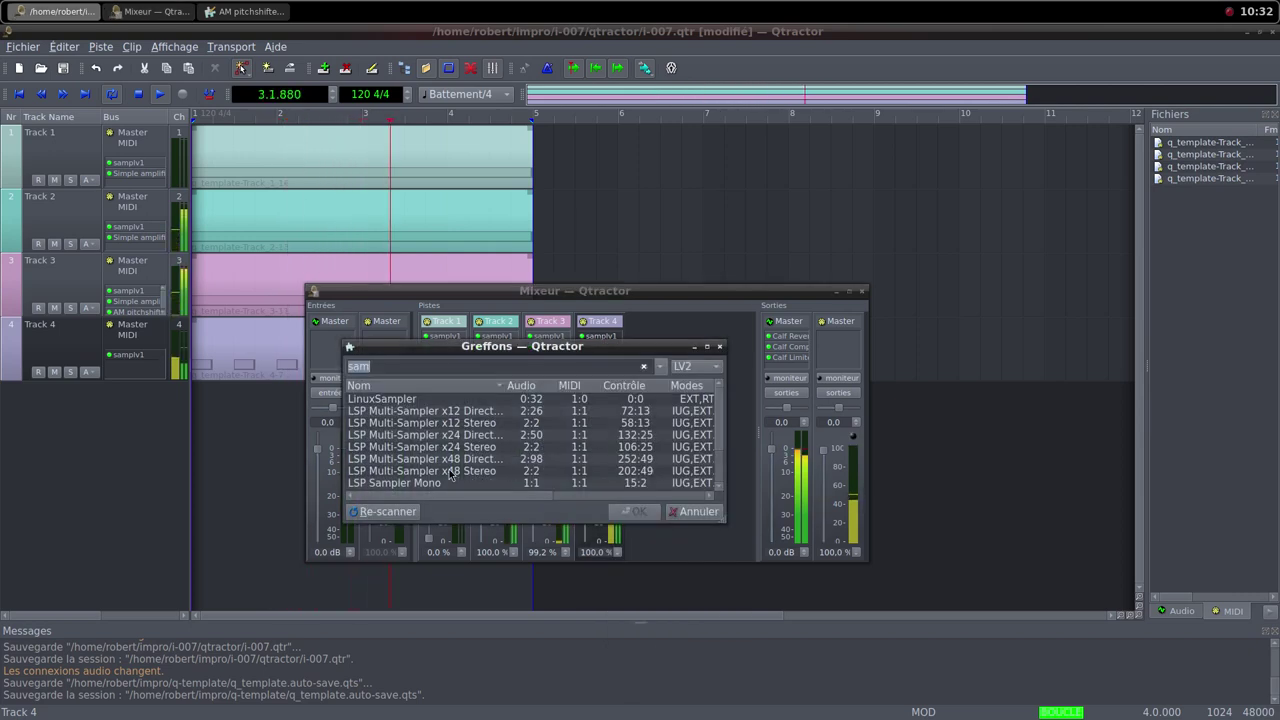
{"action": "type", "text": "simp"}
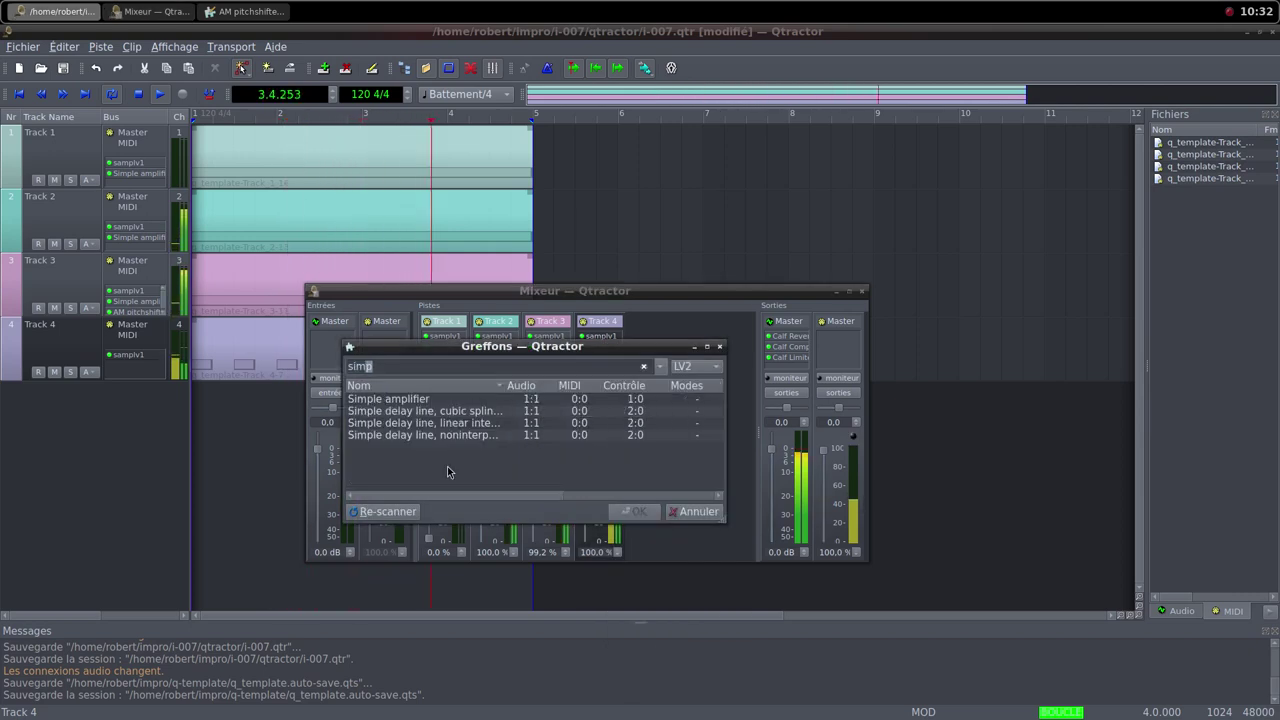
{"action": "double_click", "coordinate": [426, 399]}
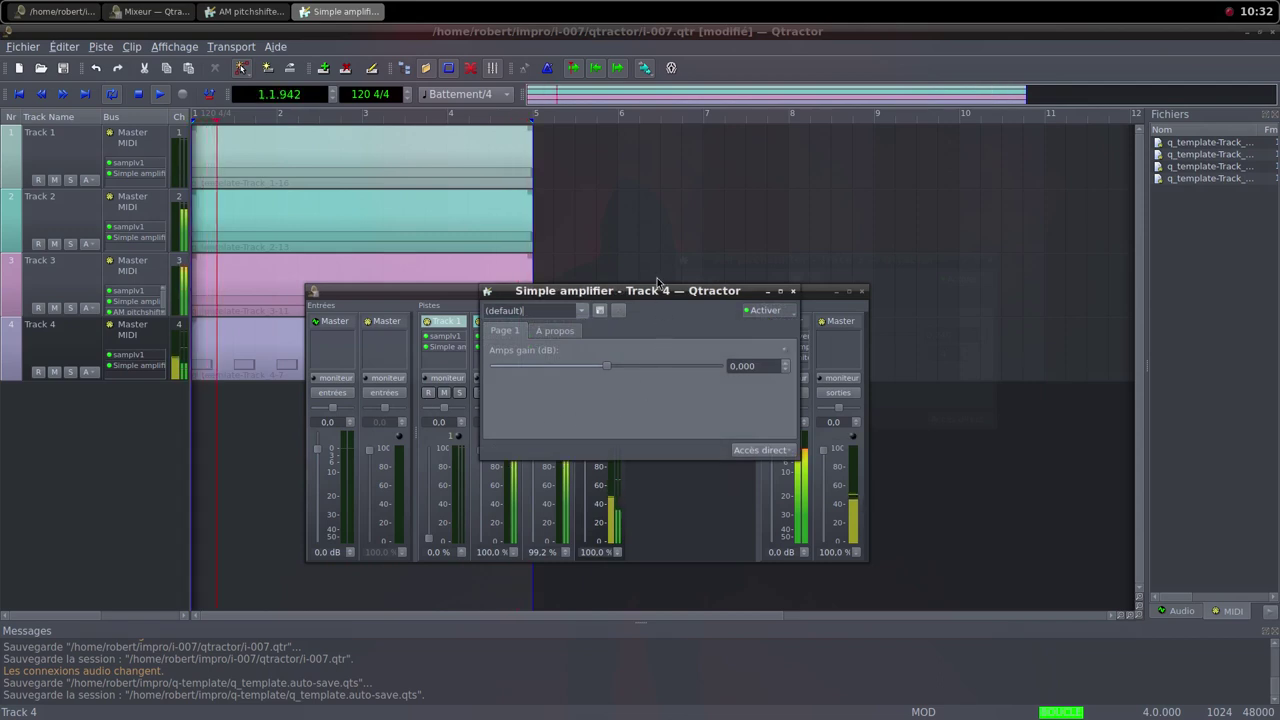
{"action": "left_click_drag", "start_coordinate": [657, 290], "coordinate": [853, 291]}
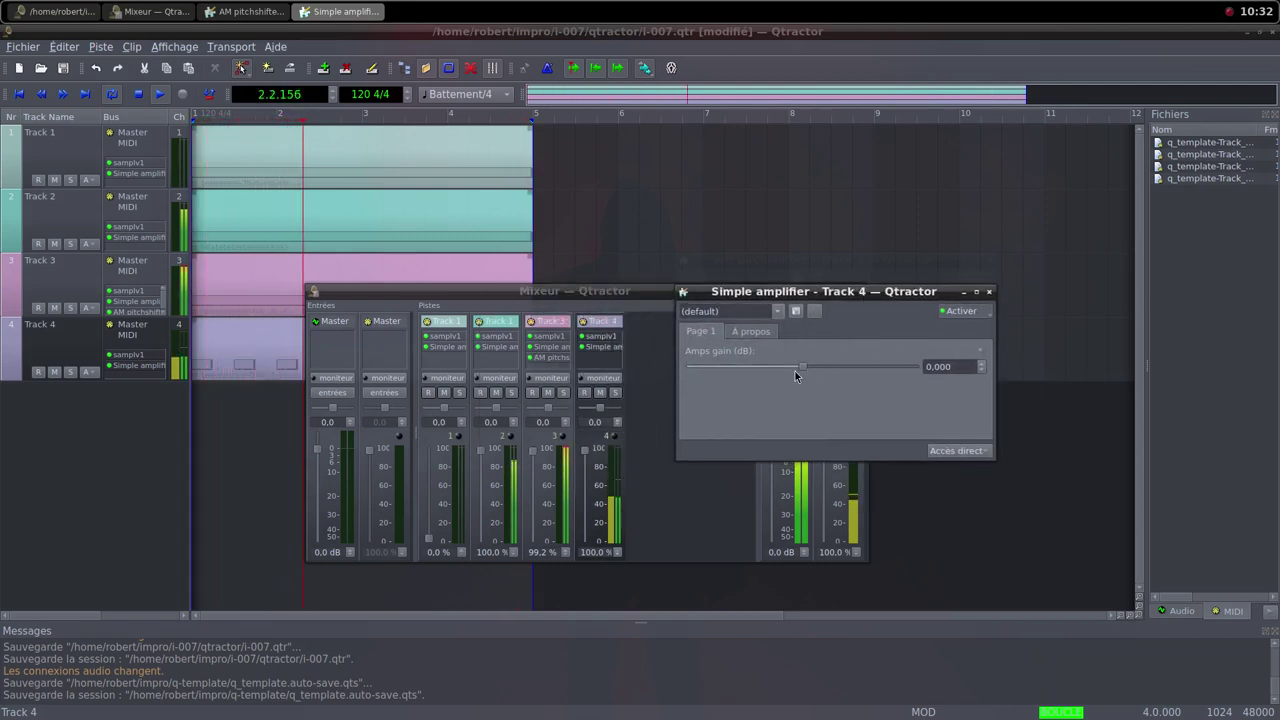
{"action": "left_click_drag", "start_coordinate": [795, 371], "coordinate": [824, 375]}
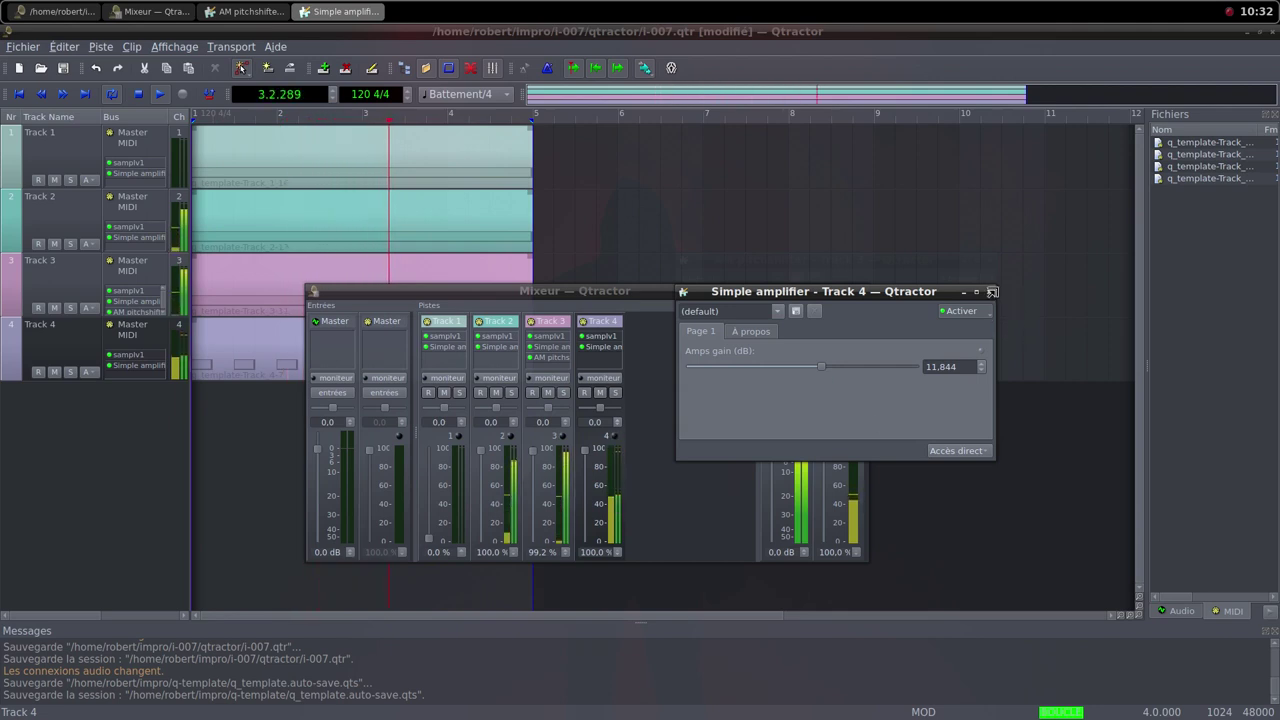
{"action": "left_click", "coordinate": [992, 292]}
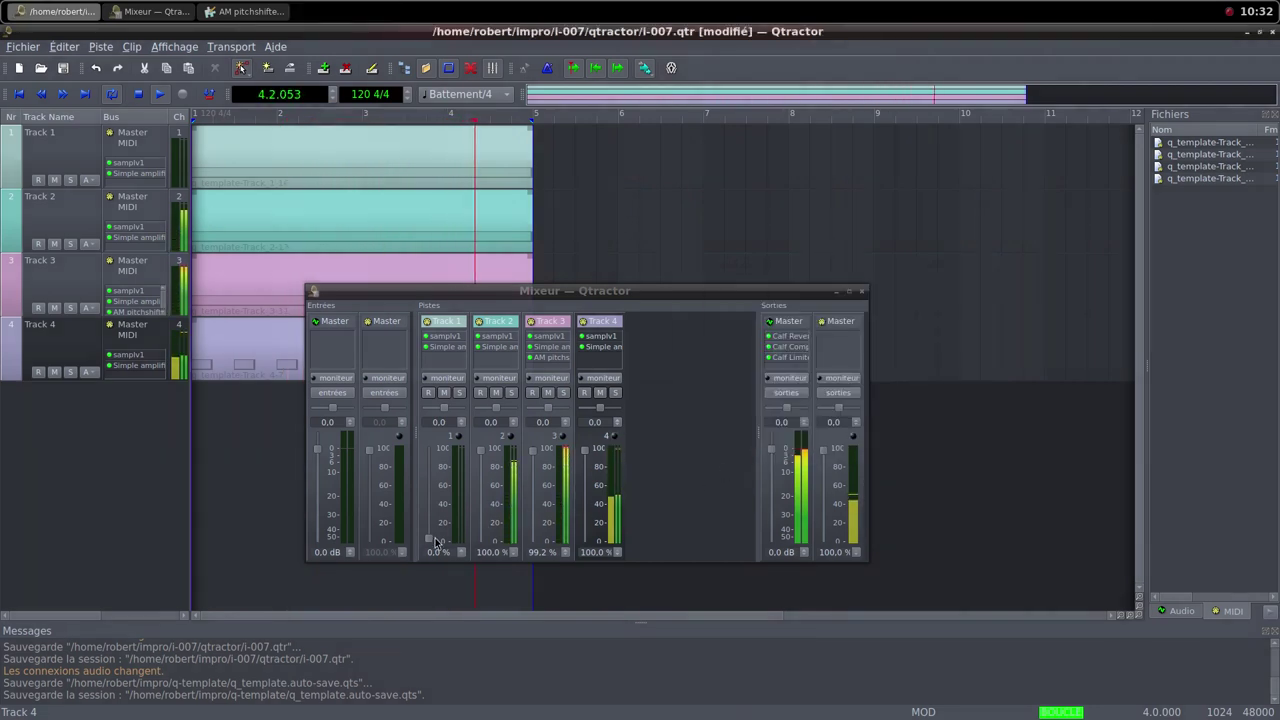
Raise Track 1's mixer volume to 100 % and lower Track 3's to 0 %
{"action": "left_click_drag", "start_coordinate": [436, 541], "coordinate": [435, 500]}
{"action": "left_click_drag", "start_coordinate": [433, 490], "coordinate": [431, 457]}
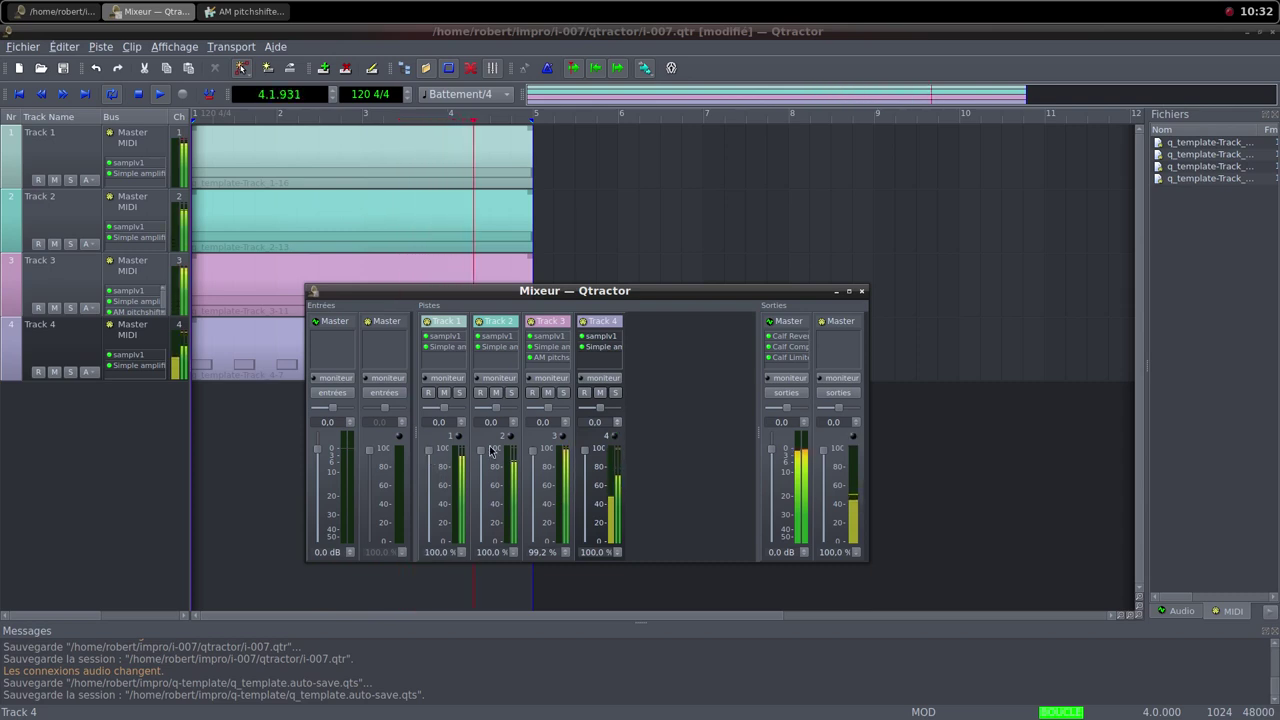
{"action": "left_click_drag", "start_coordinate": [535, 453], "coordinate": [538, 545]}
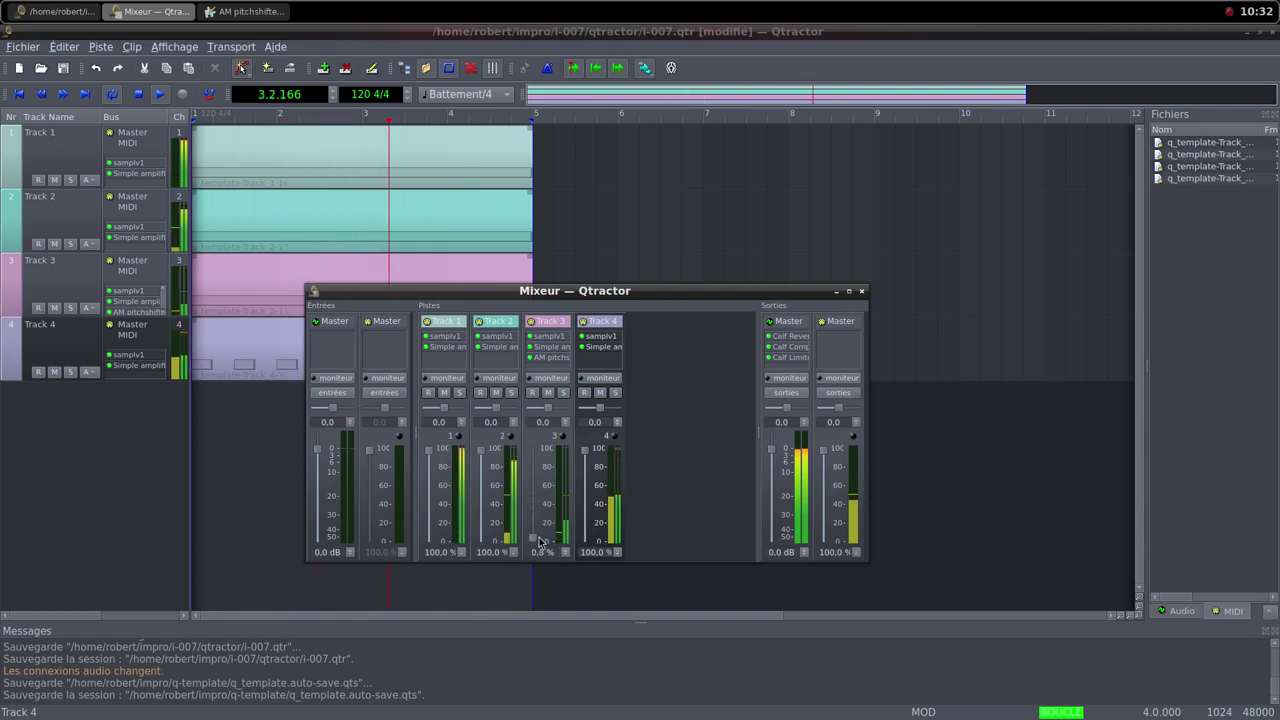
Switch to Freesound in Firefox and get random sounds, passing over wood snap 3 light.wav for another one
{"action": "middle_click", "coordinate": [720, 9]}
{"action": "left_click", "coordinate": [737, 24]}
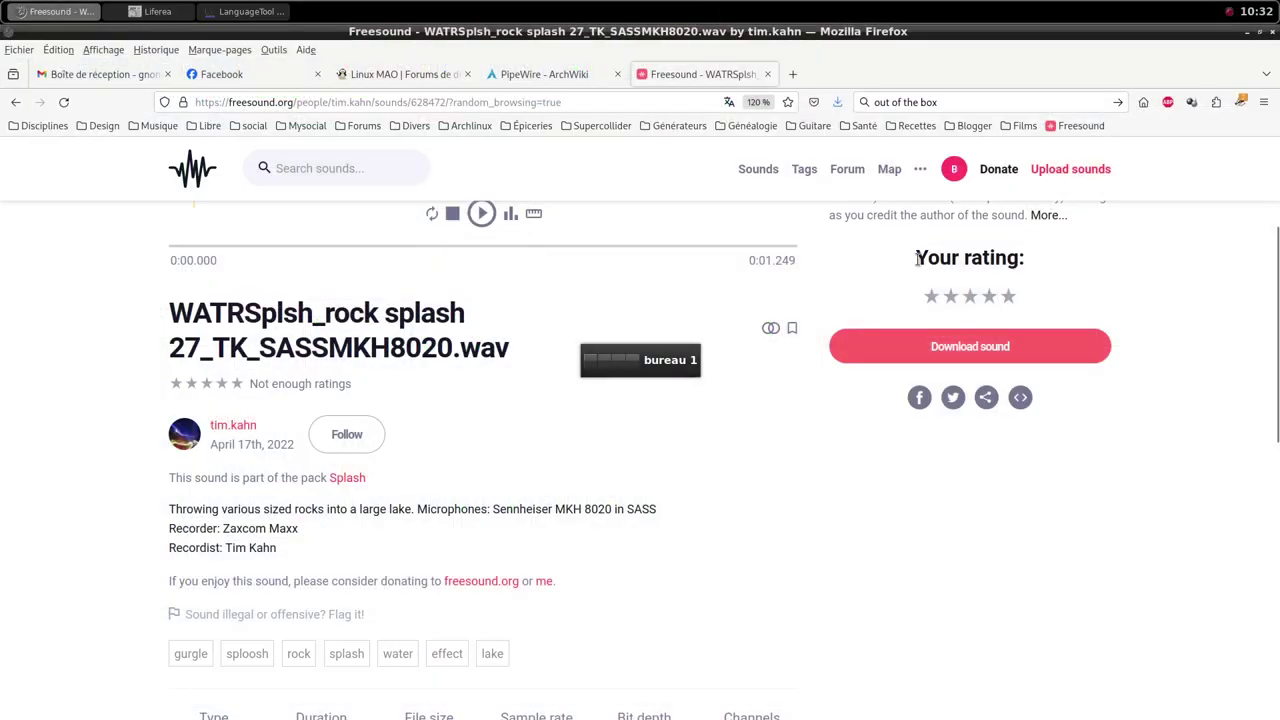
{"action": "left_click", "coordinate": [965, 244]}
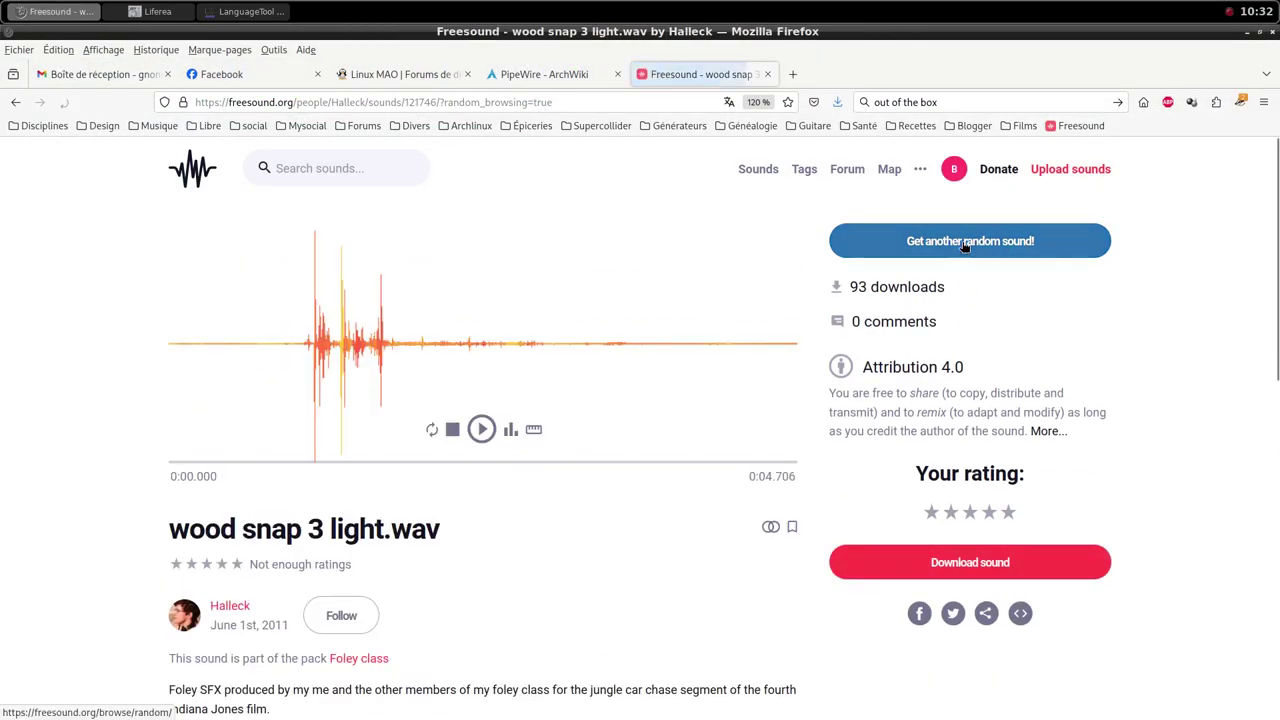
{"action": "scroll", "coordinate": [631, 514], "scroll_direction": "down", "scroll_amount": 2}
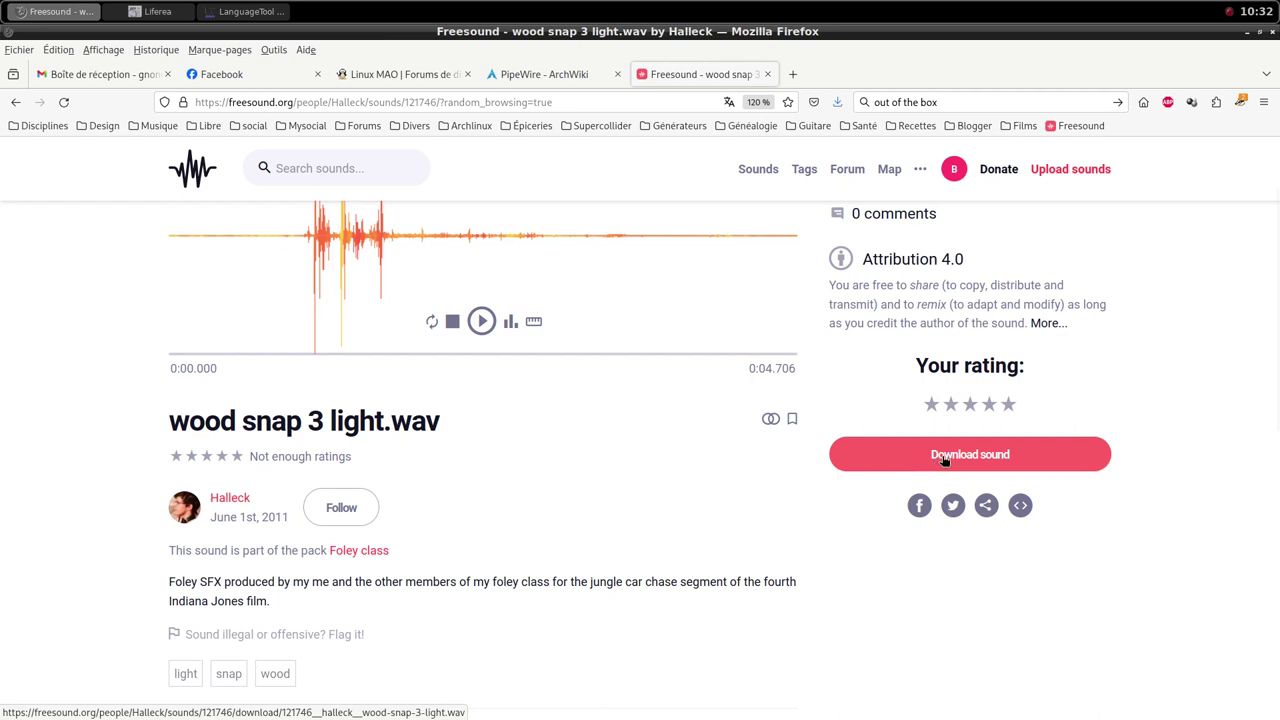
{"action": "scroll", "coordinate": [944, 458], "scroll_direction": "up", "scroll_amount": 2}
{"action": "left_click", "coordinate": [962, 250]}
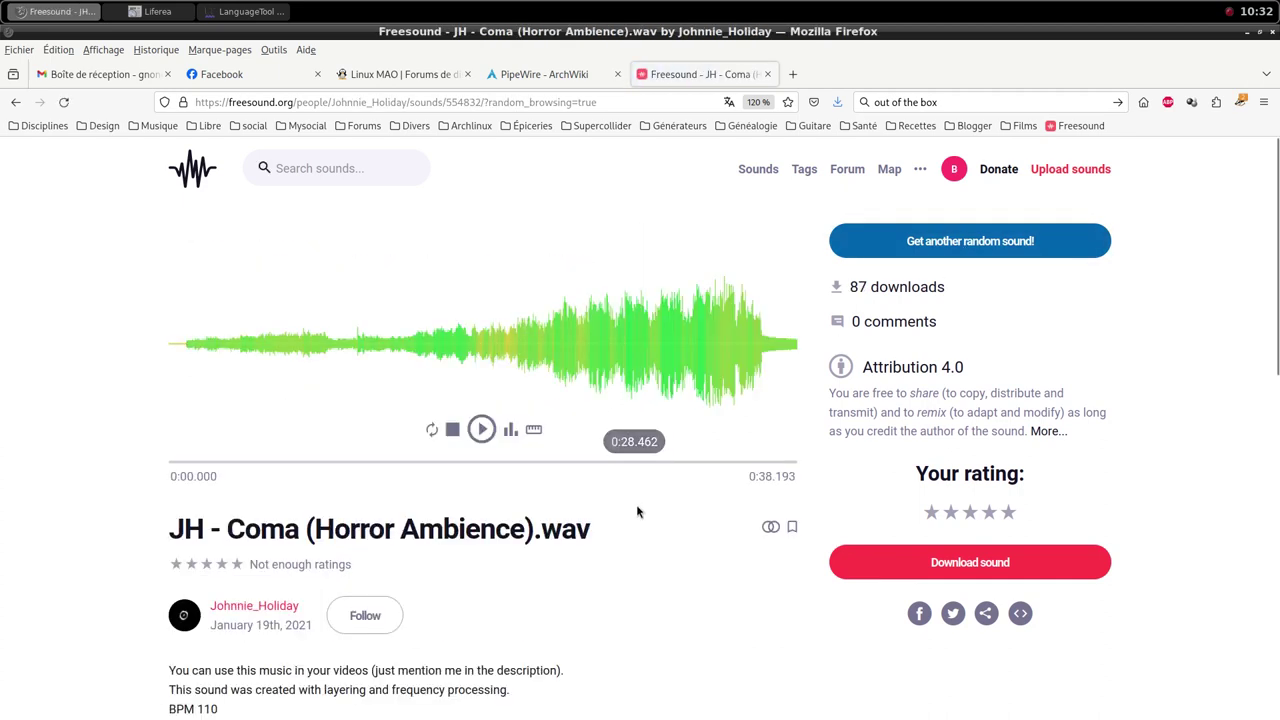
Download JH - Coma (Horror Ambience).wav into the i-007 samples folder
{"action": "scroll", "coordinate": [642, 531], "scroll_direction": "down", "scroll_amount": 1}
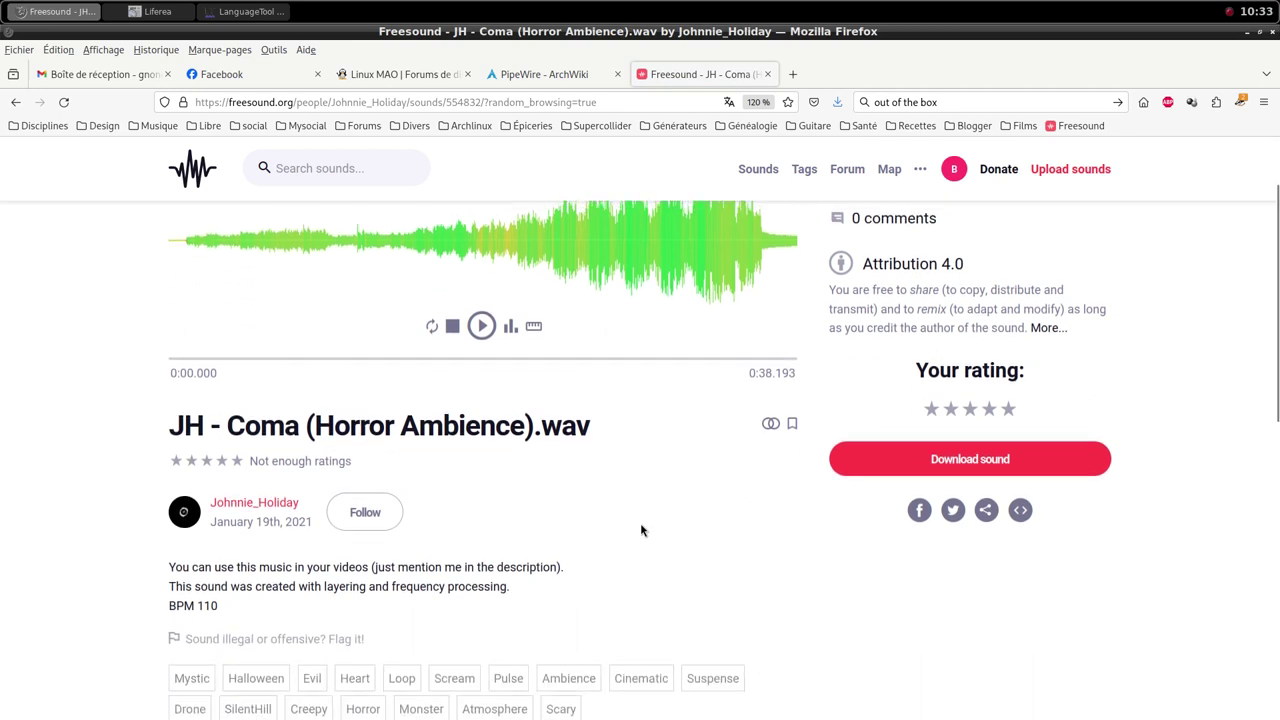
{"action": "scroll", "coordinate": [642, 531], "scroll_direction": "up", "scroll_amount": 1}
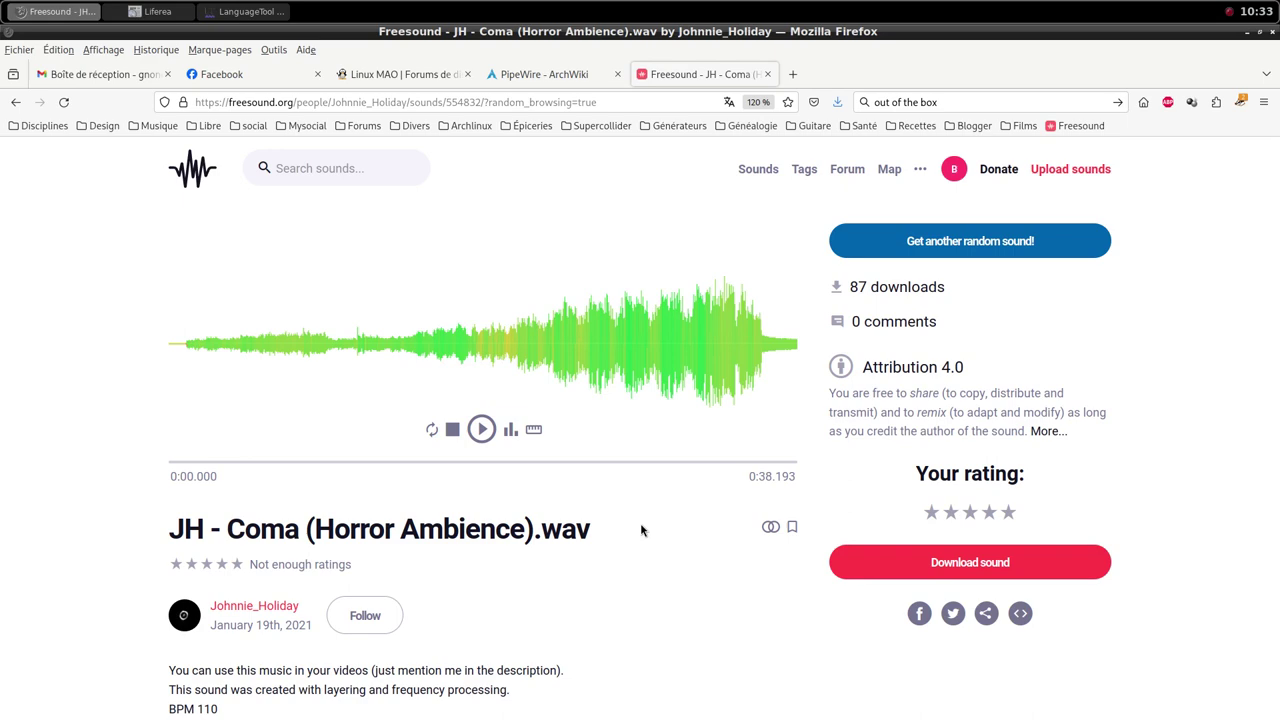
{"action": "left_click", "coordinate": [946, 563]}
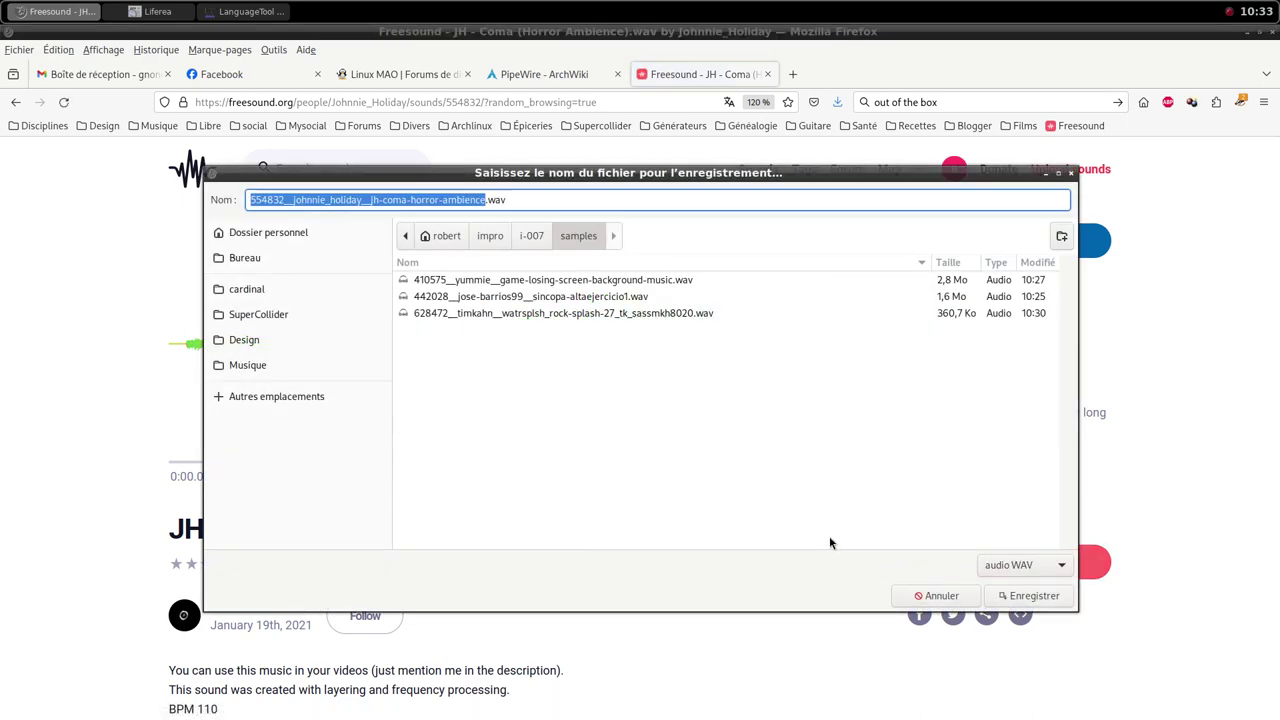
{"action": "left_click", "coordinate": [1036, 600]}
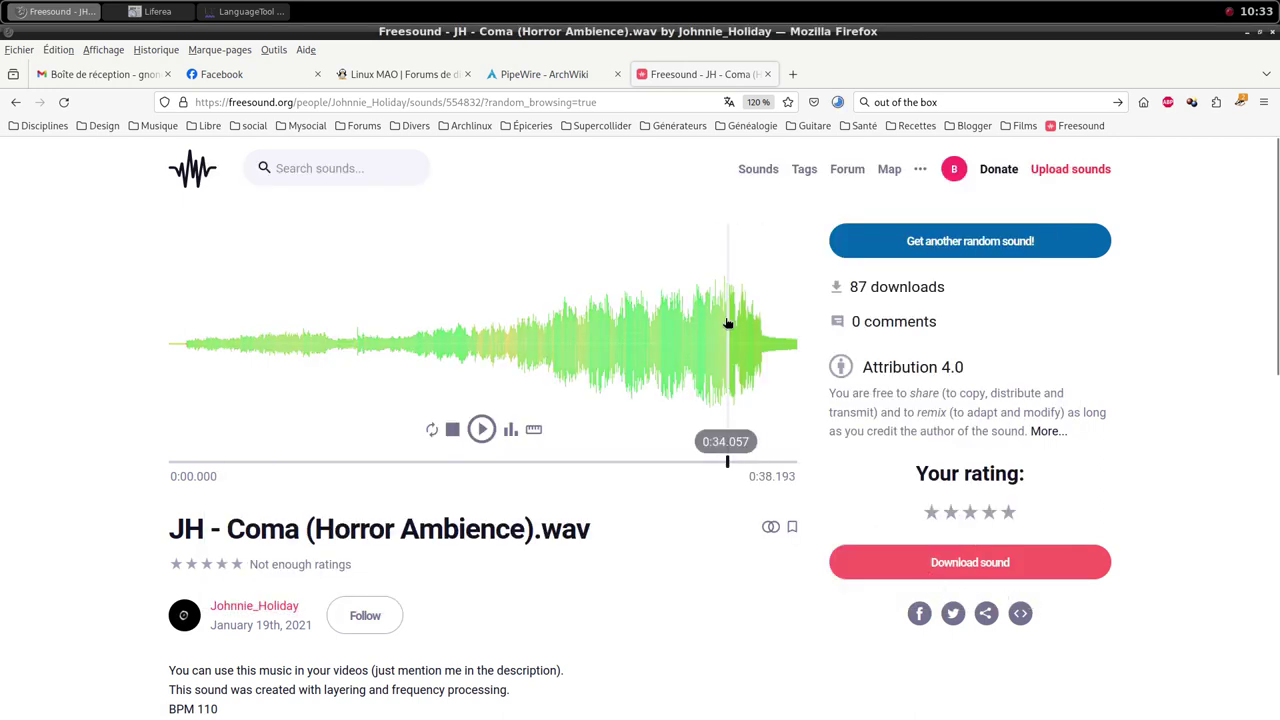
Switch back to Qtractor and set up a new MIDI track named Track 5 with the samplv1 plugin
{"action": "middle_click", "coordinate": [536, 11]}
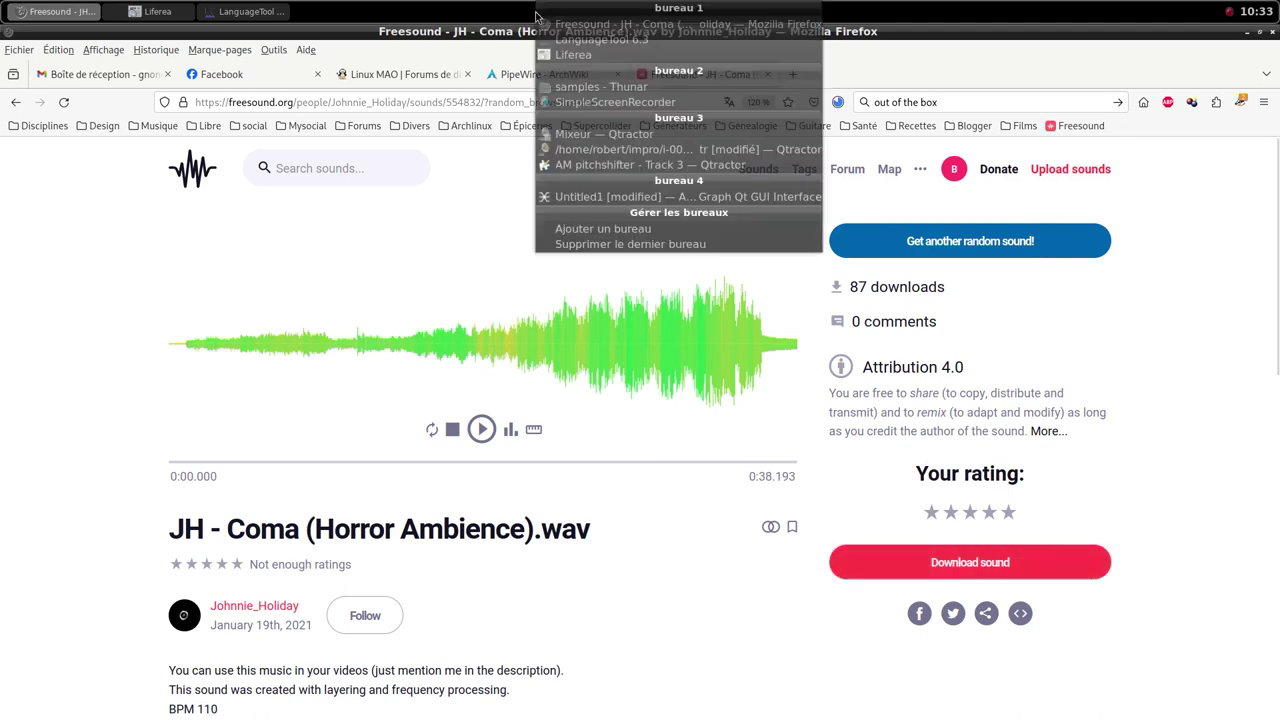
{"action": "left_click", "coordinate": [590, 134]}
{"action": "right_click", "coordinate": [670, 422]}
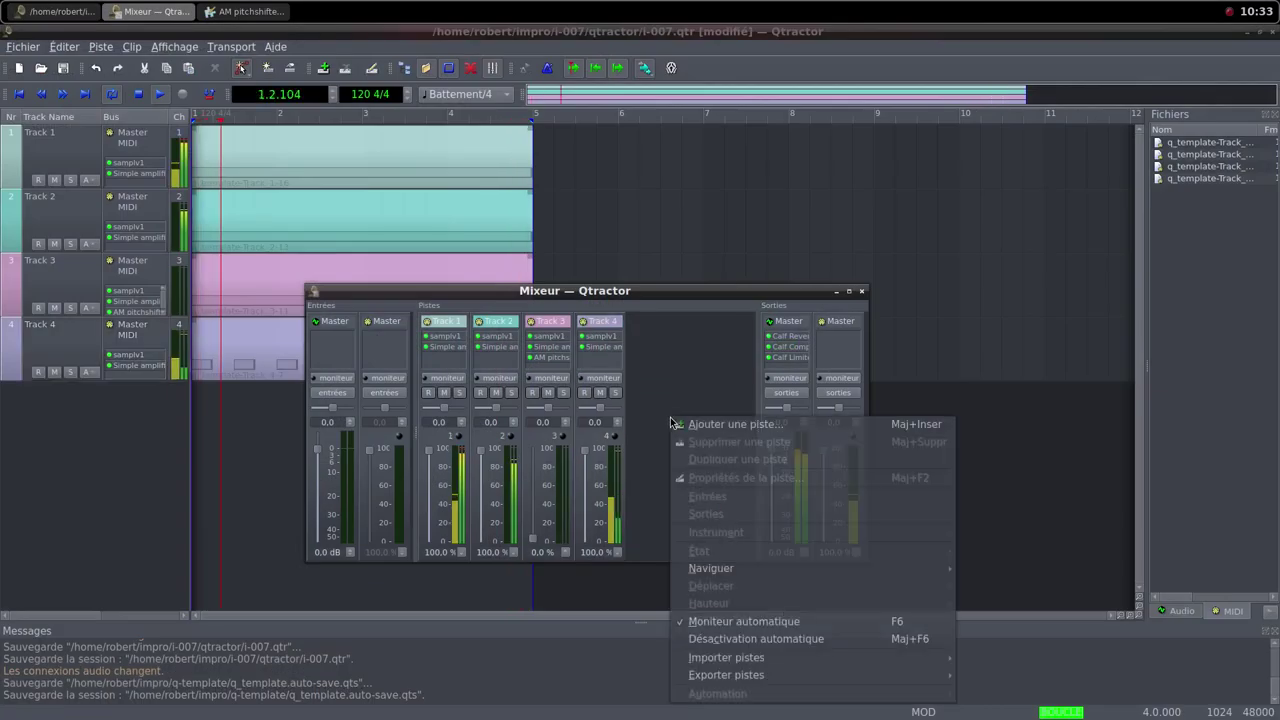
{"action": "left_click", "coordinate": [690, 426]}
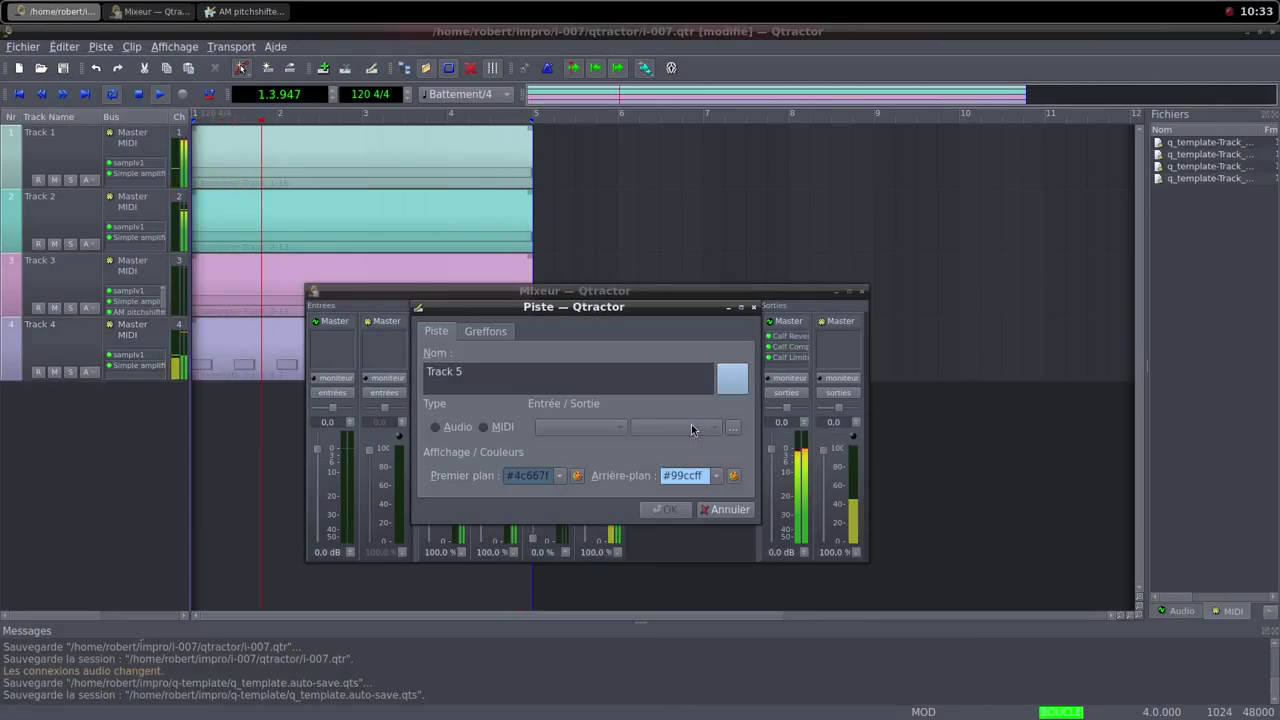
{"action": "left_click", "coordinate": [485, 427]}
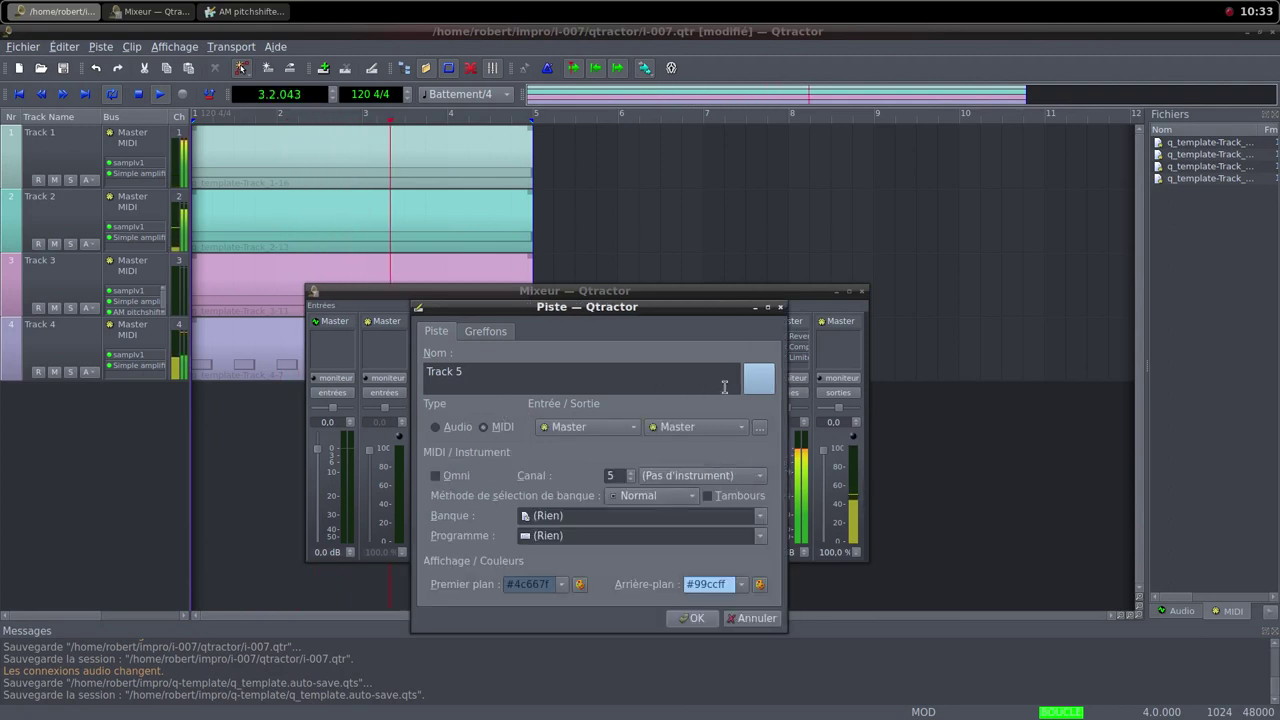
{"action": "left_click", "coordinate": [499, 336]}
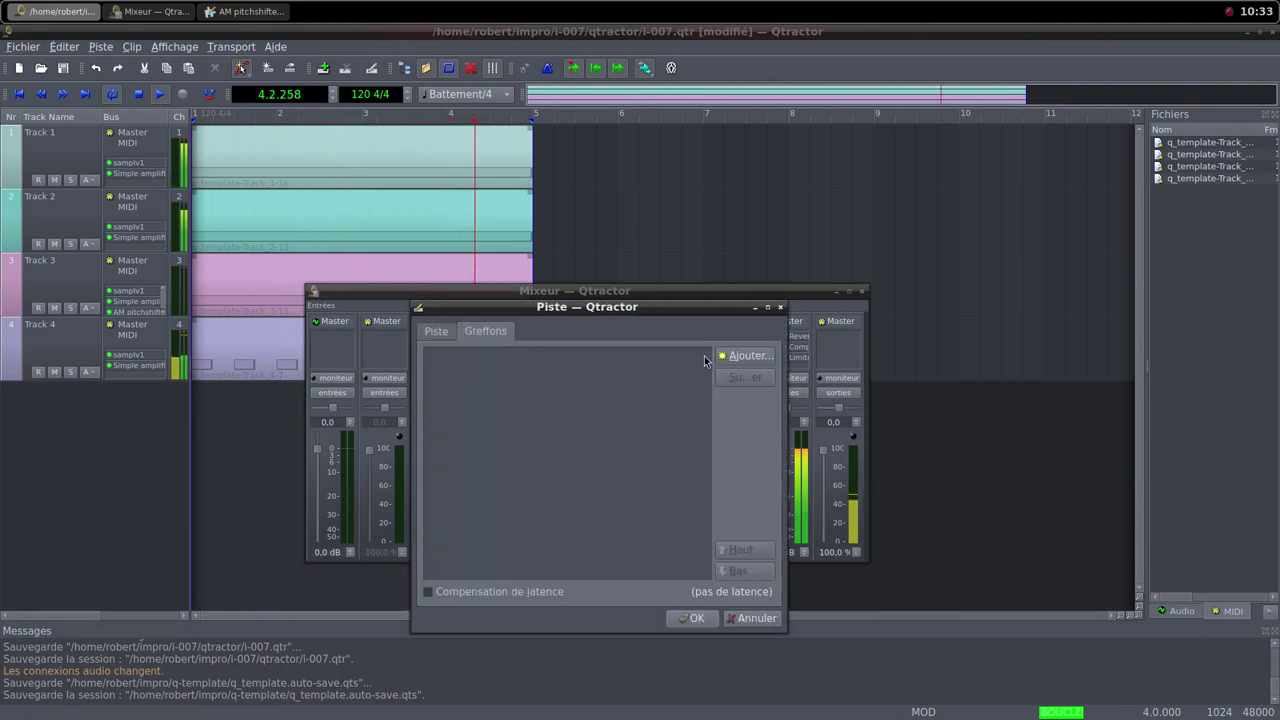
{"action": "left_click", "coordinate": [743, 356]}
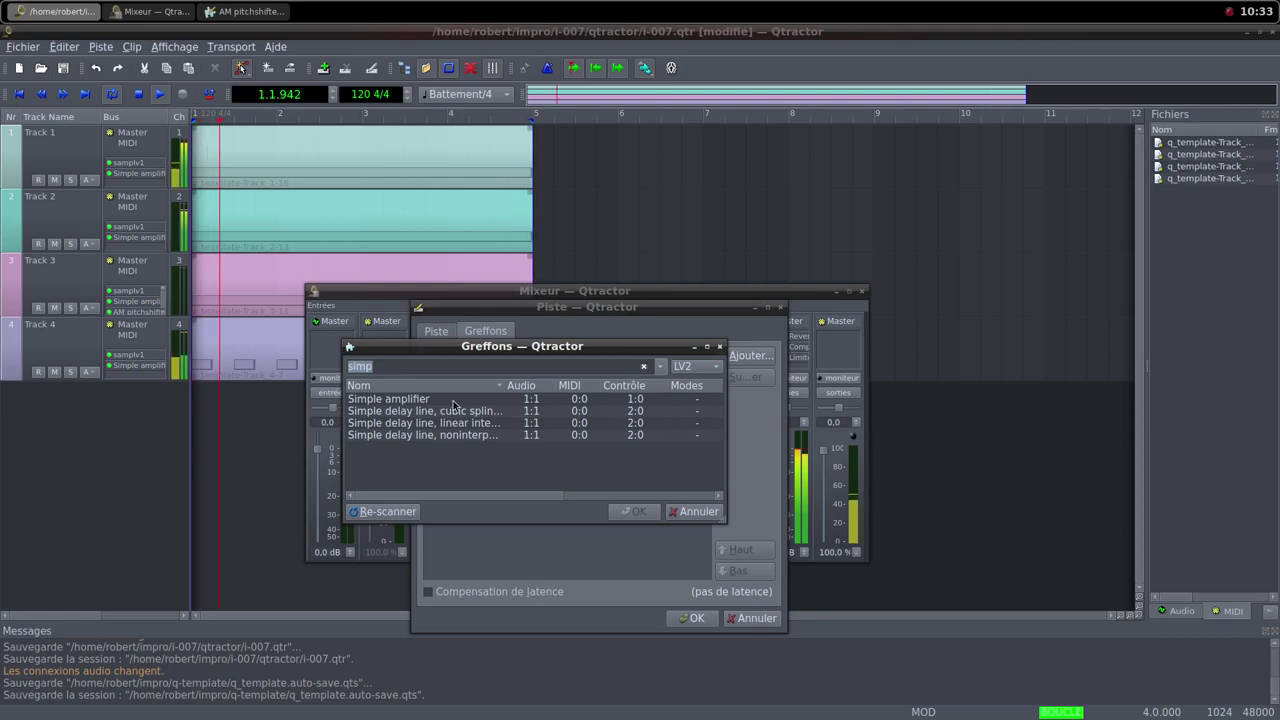
{"action": "type", "text": "sam"}
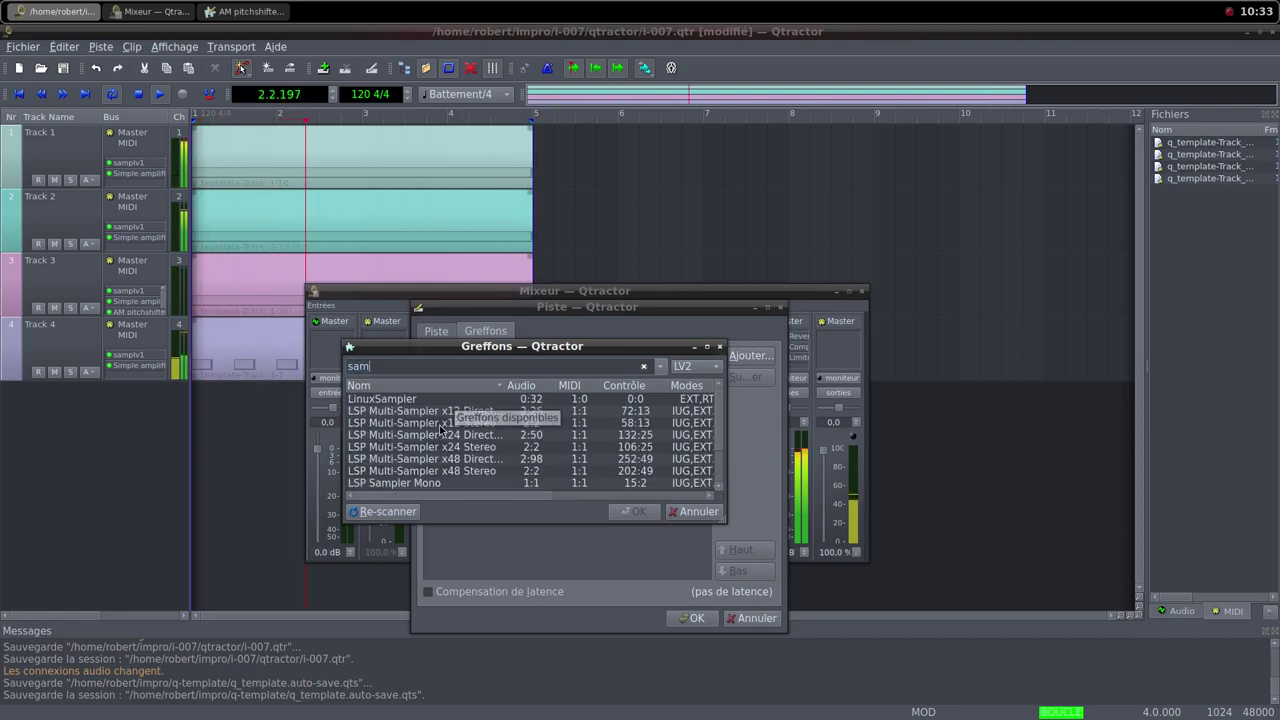
{"action": "scroll", "coordinate": [425, 474], "scroll_direction": "down", "scroll_amount": 2}
{"action": "double_click", "coordinate": [419, 484]}
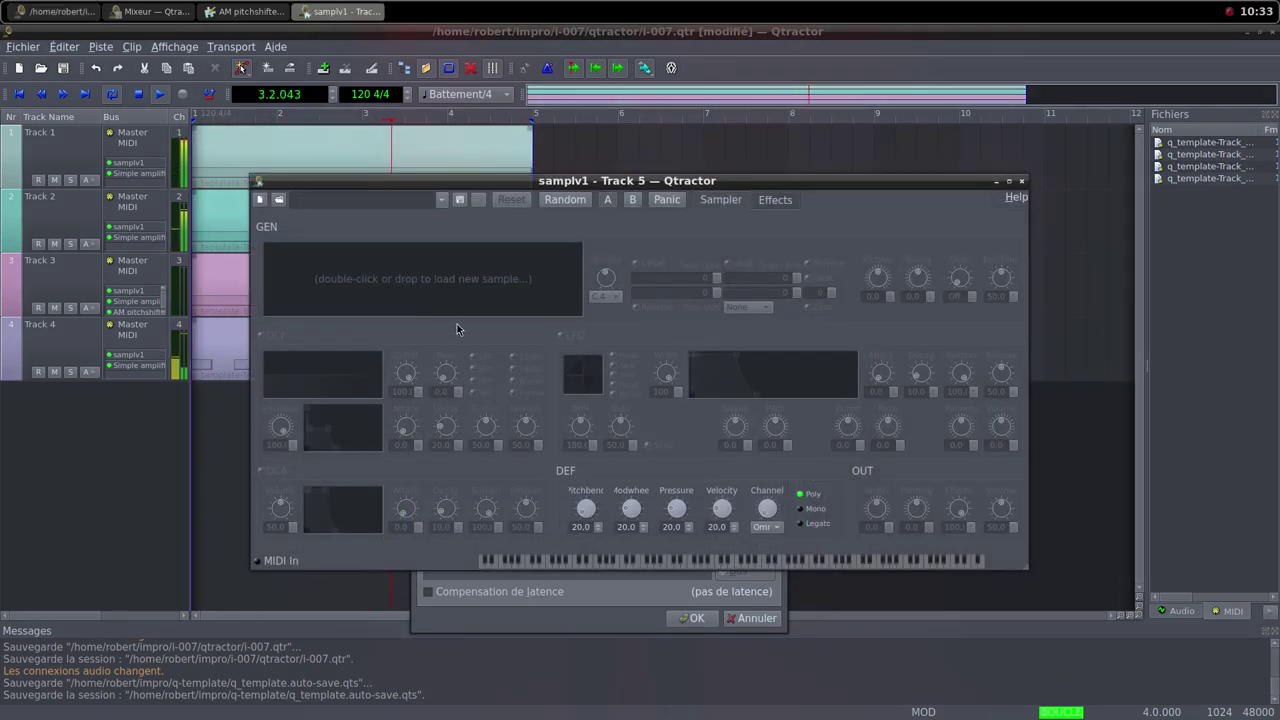
Load the downloaded jh-coma-horror-ambience WAV into Track 5's samplv1, set the DCA and OUT volumes to 100, and confirm the new track
{"action": "double_click", "coordinate": [428, 283]}
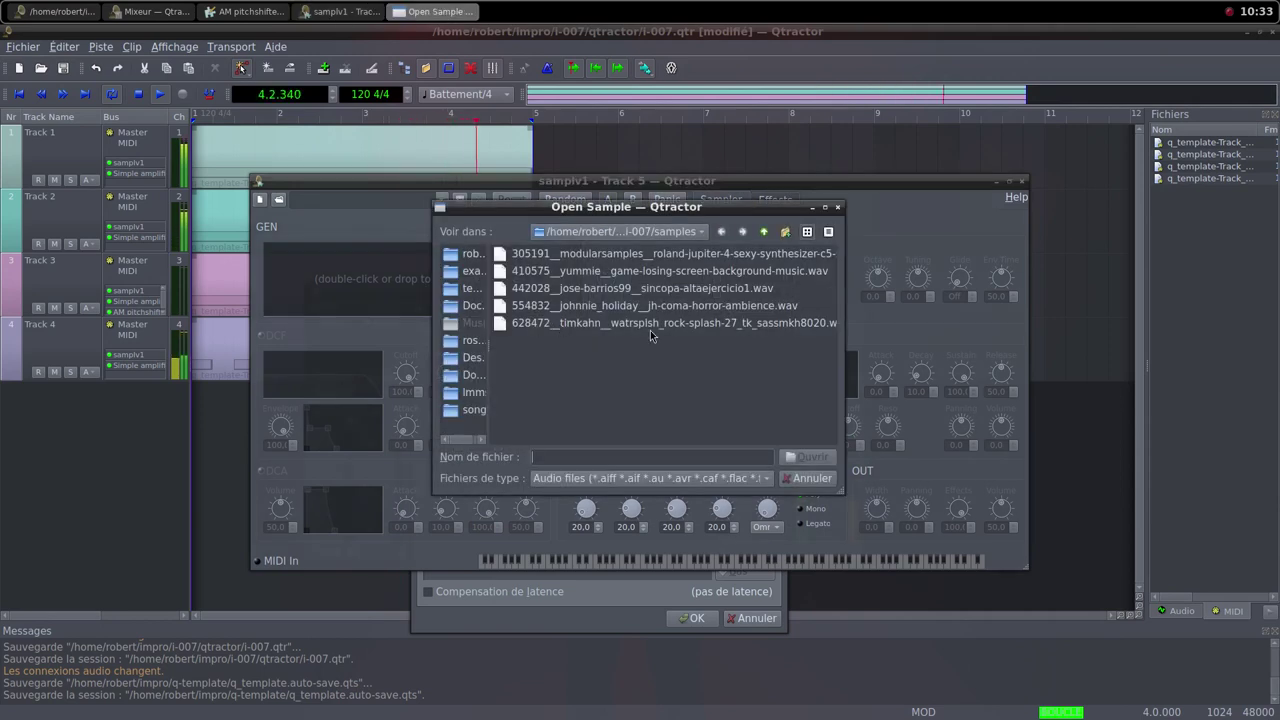
{"action": "left_click", "coordinate": [685, 306]}
{"action": "left_click", "coordinate": [800, 456]}
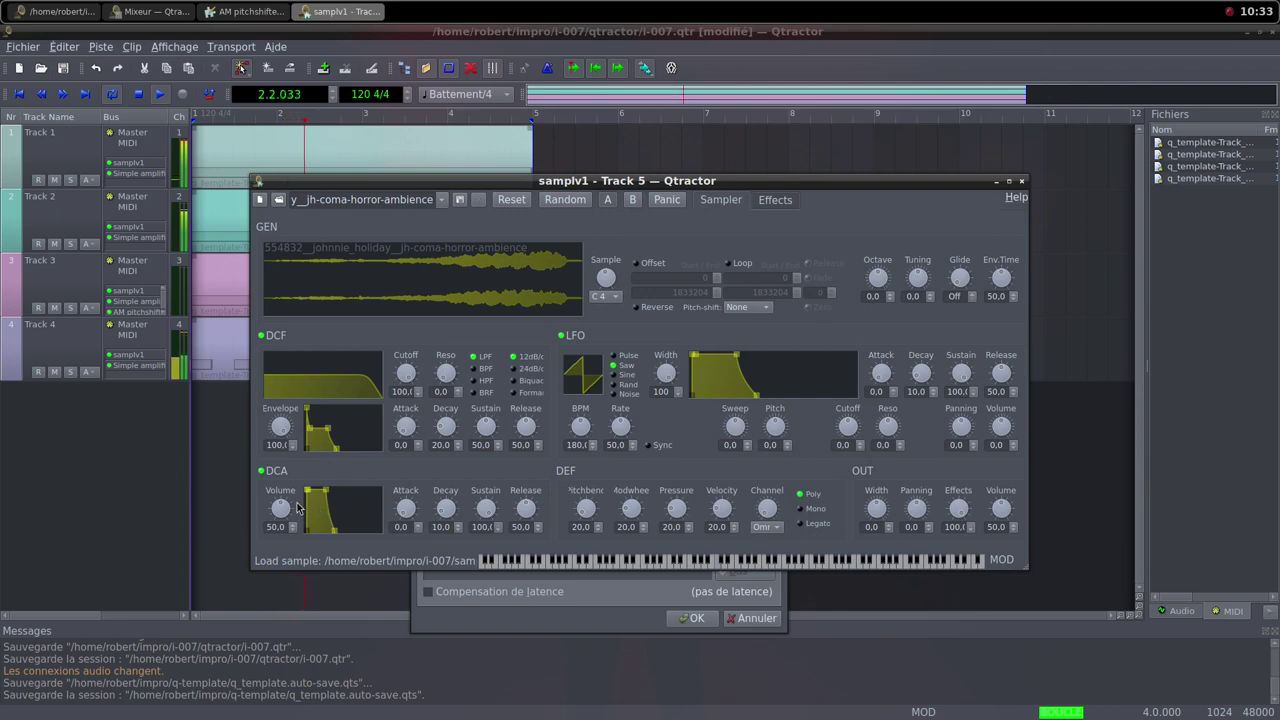
{"action": "left_click_drag", "start_coordinate": [292, 510], "coordinate": [295, 550]}
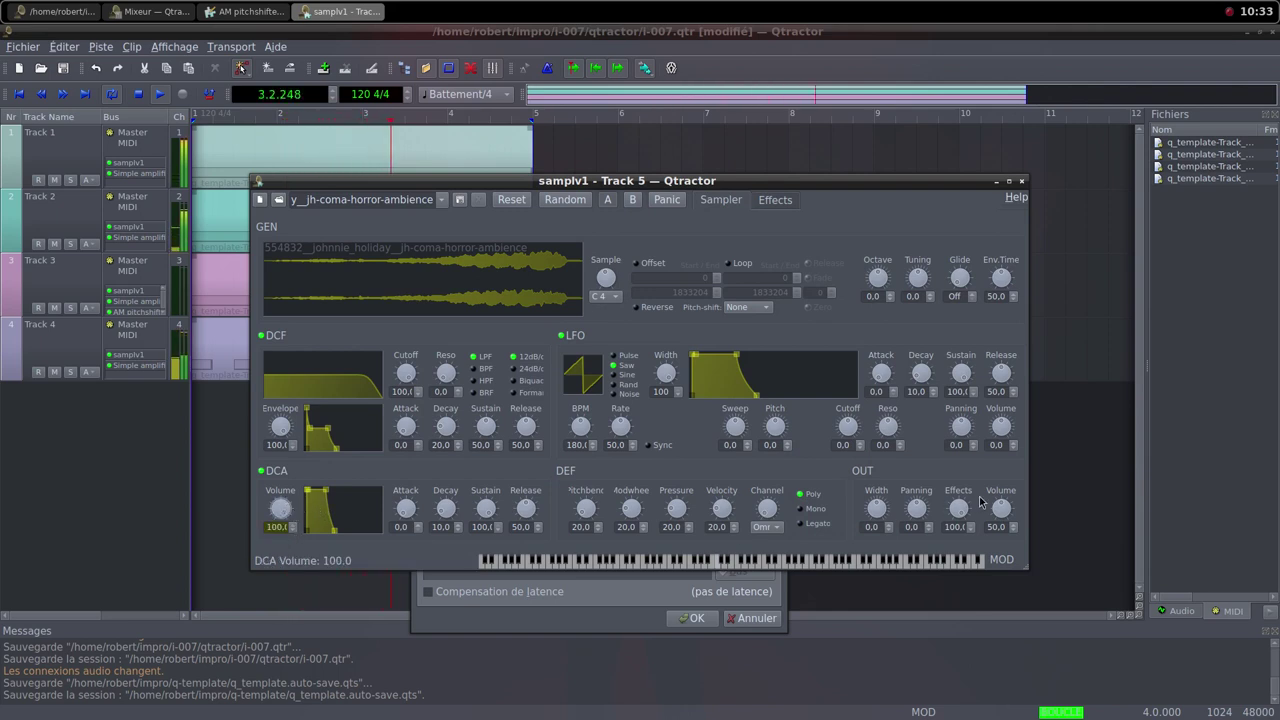
{"action": "left_click_drag", "start_coordinate": [1007, 507], "coordinate": [1011, 542]}
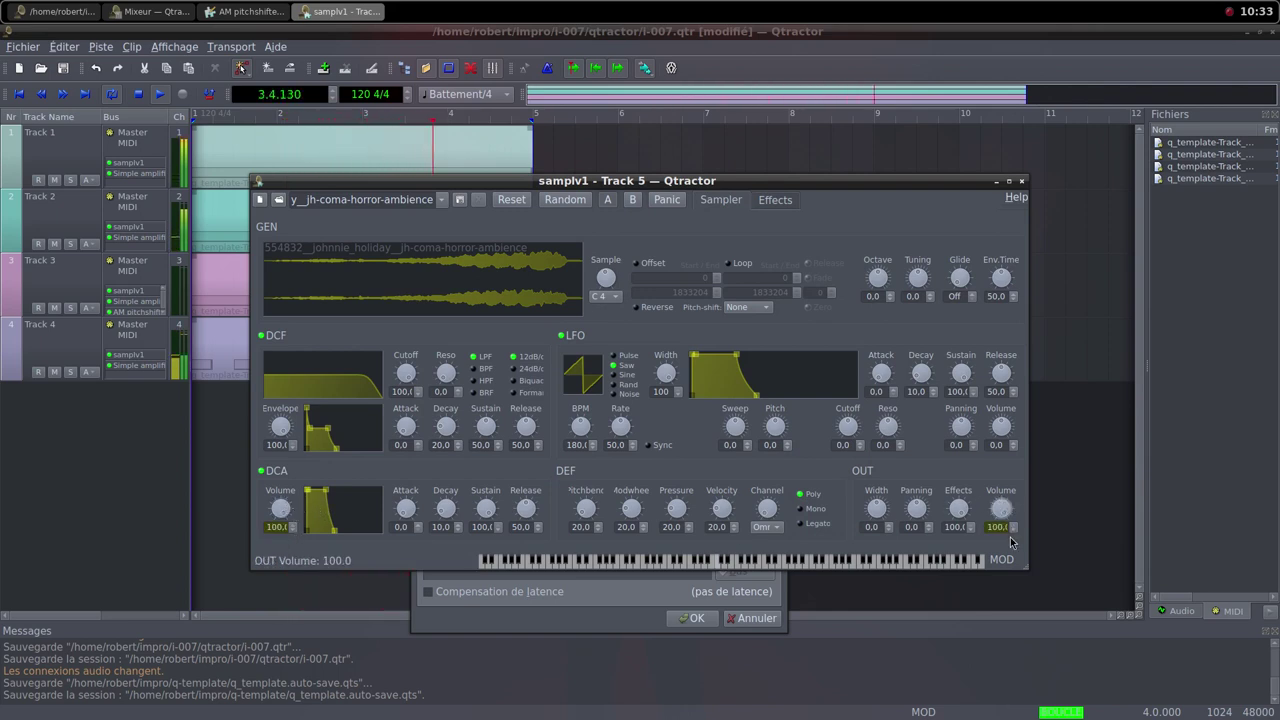
{"action": "left_click", "coordinate": [1021, 182]}
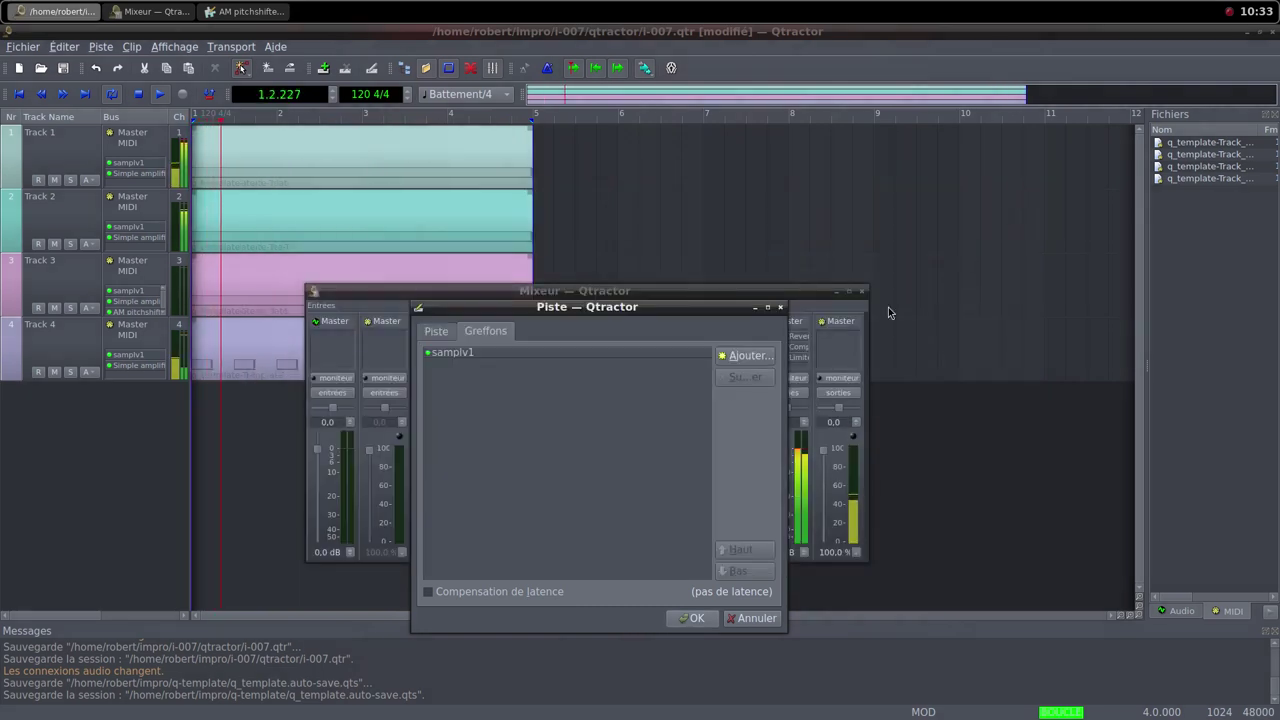
{"action": "left_click", "coordinate": [690, 618]}
Lower Track 5's mixer volume to 0 % and create a new clip on the track, with its MIDI editor maximized
{"action": "left_click", "coordinate": [634, 458]}
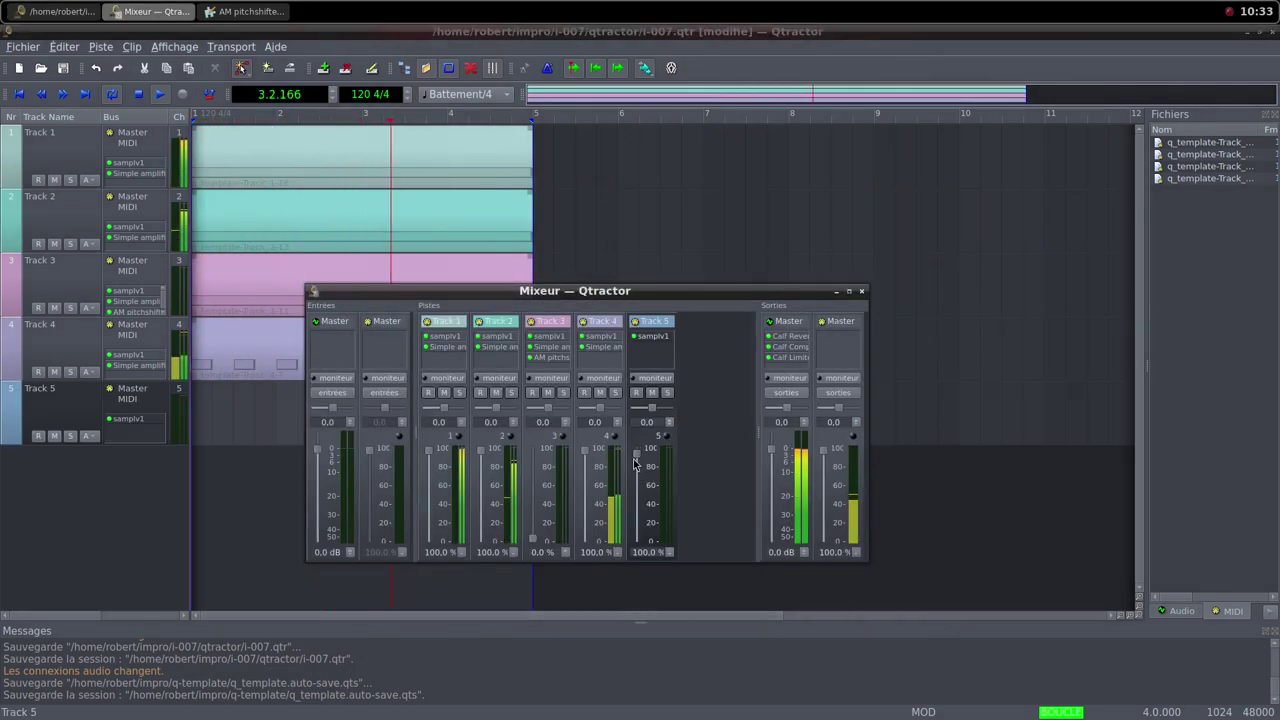
{"action": "left_click_drag", "start_coordinate": [634, 458], "coordinate": [636, 540]}
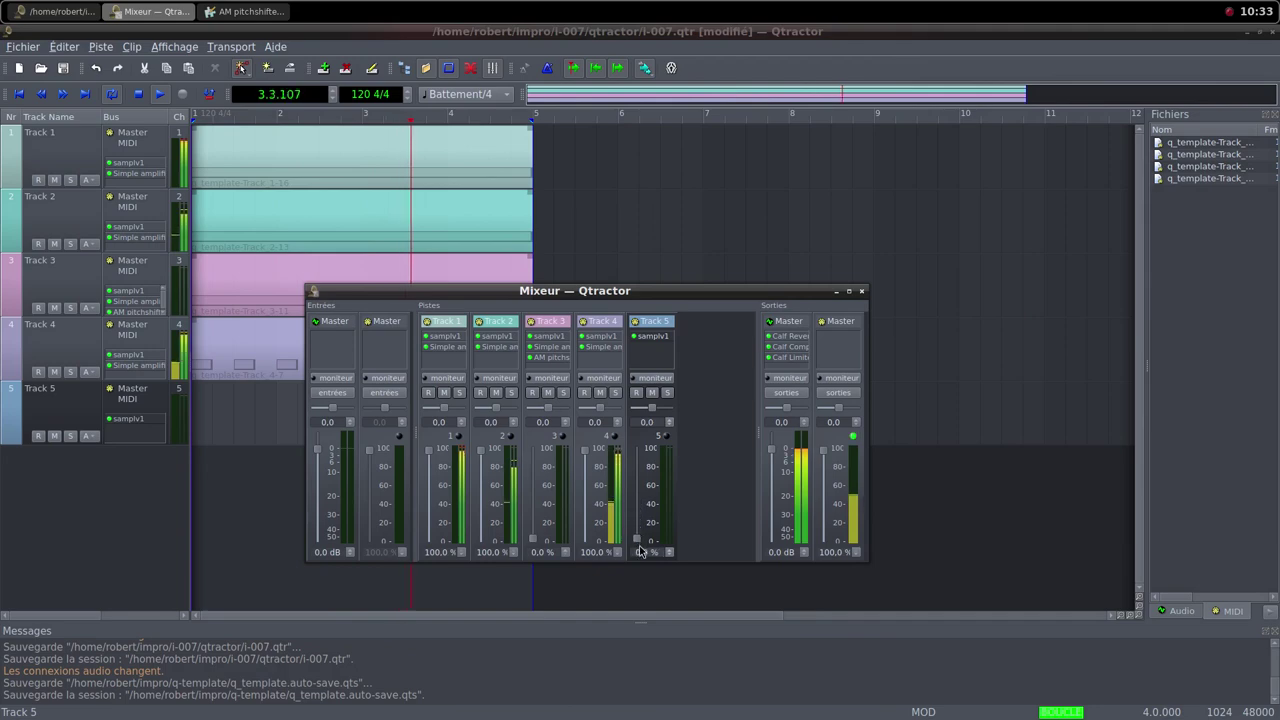
{"action": "right_click", "coordinate": [223, 411]}
{"action": "mouse_move", "coordinate": [414, 657]}
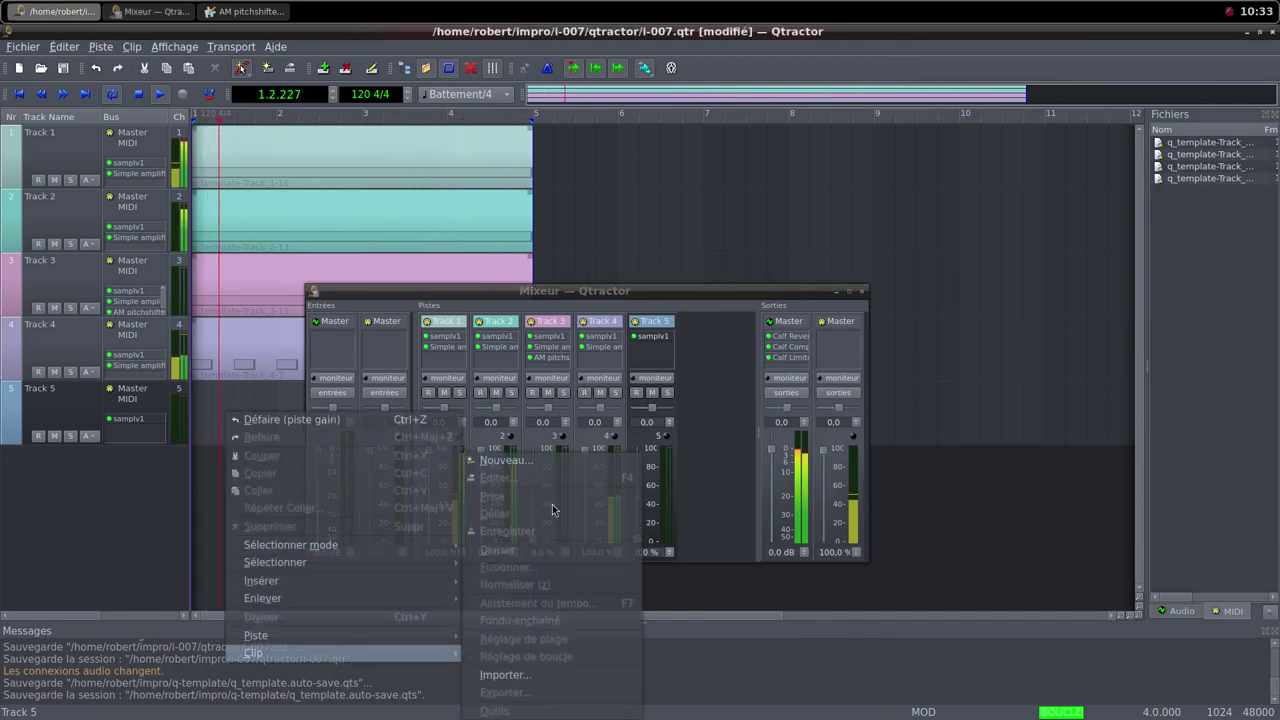
{"action": "left_click", "coordinate": [505, 460]}
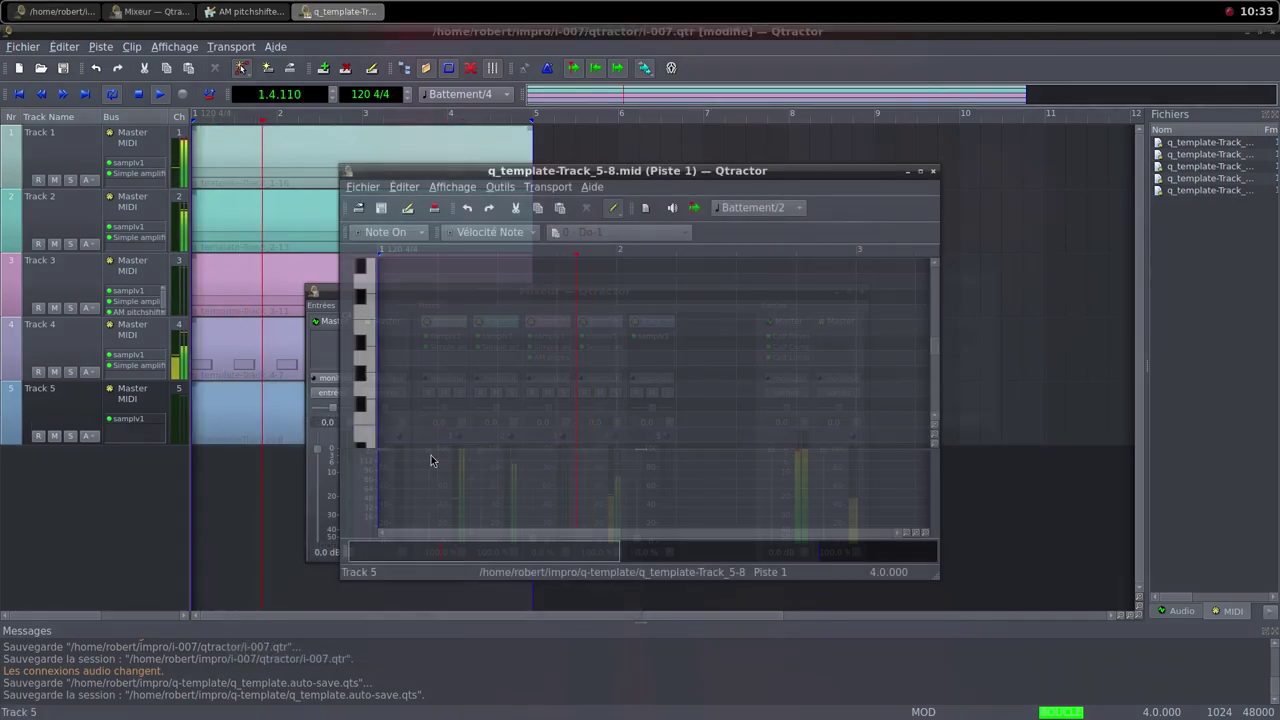
{"action": "left_click", "coordinate": [919, 170]}
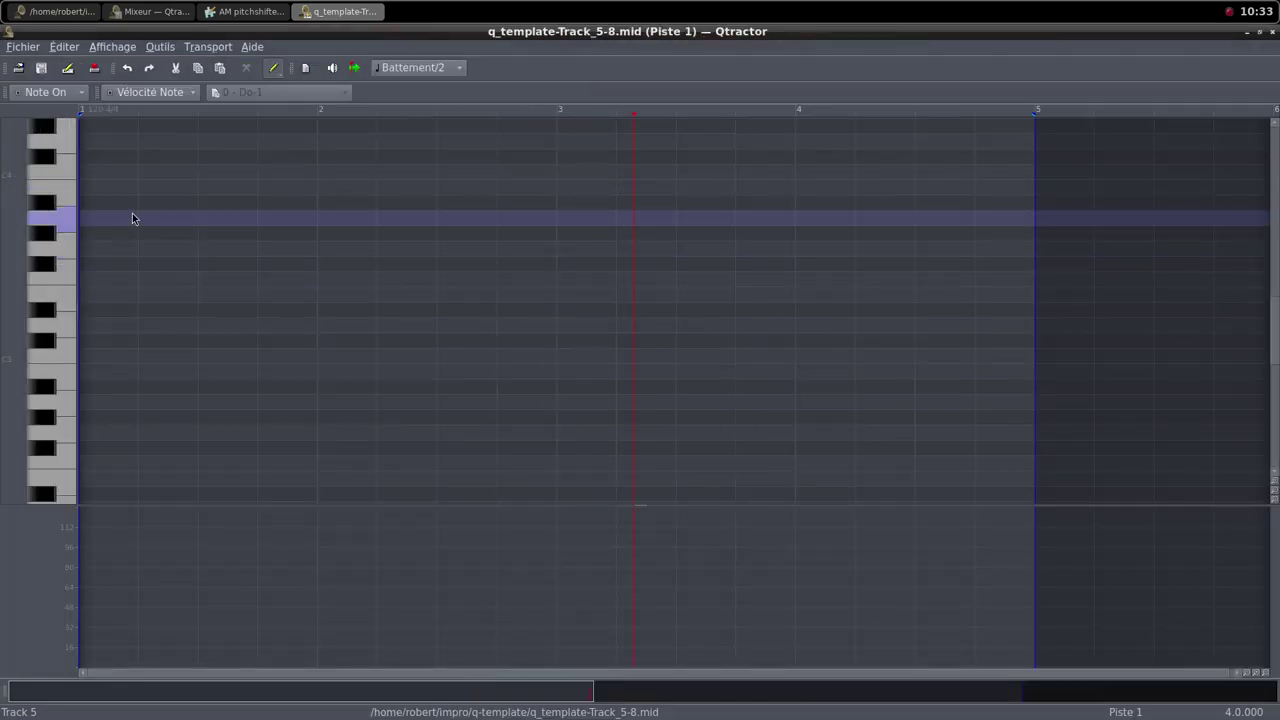
Draw a single C4 note across all four bars of Track 5's clip, close the MIDI editor, and raise Track 5's mixer volume to 100 %
{"action": "mouse_move", "coordinate": [95, 178]}
{"action": "left_mouse_down"}
{"action": "mouse_move", "coordinate": [846, 177]}
{"action": "mouse_move", "coordinate": [1030, 163]}
{"action": "left_mouse_up"}
{"action": "left_click", "coordinate": [1259, 31]}
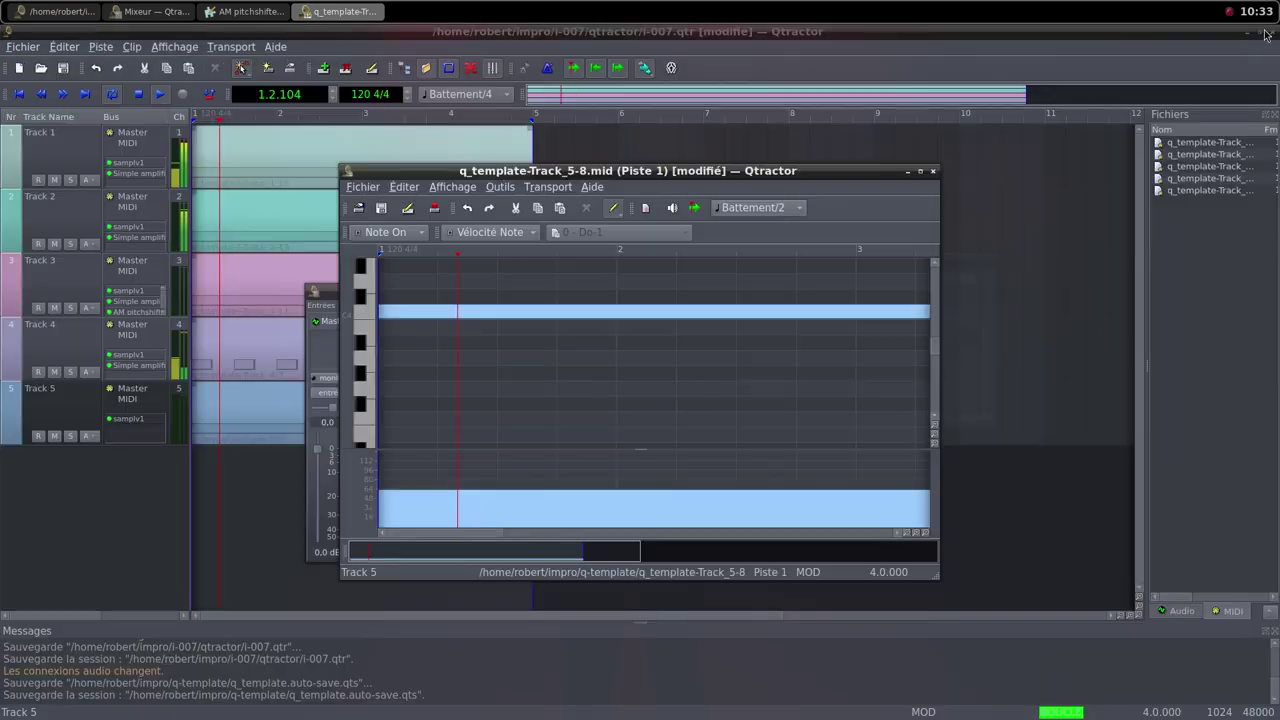
{"action": "left_click", "coordinate": [932, 171]}
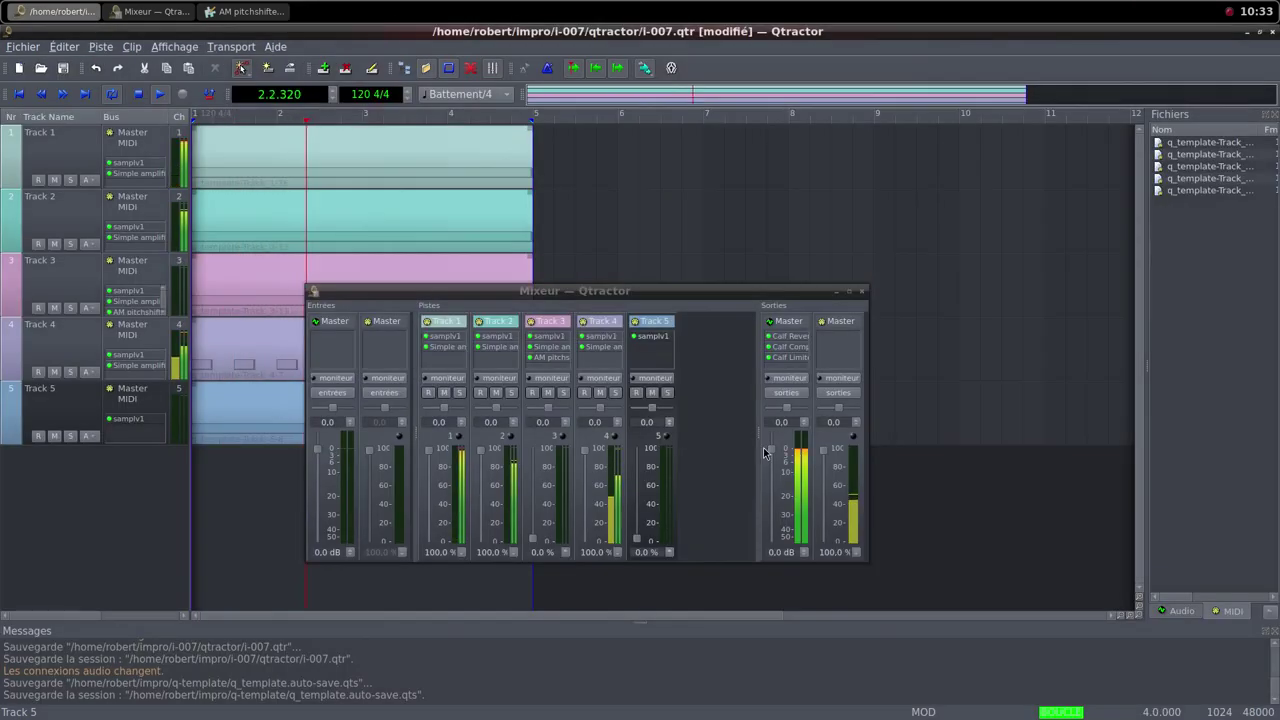
{"action": "left_click_drag", "start_coordinate": [636, 541], "coordinate": [645, 483]}
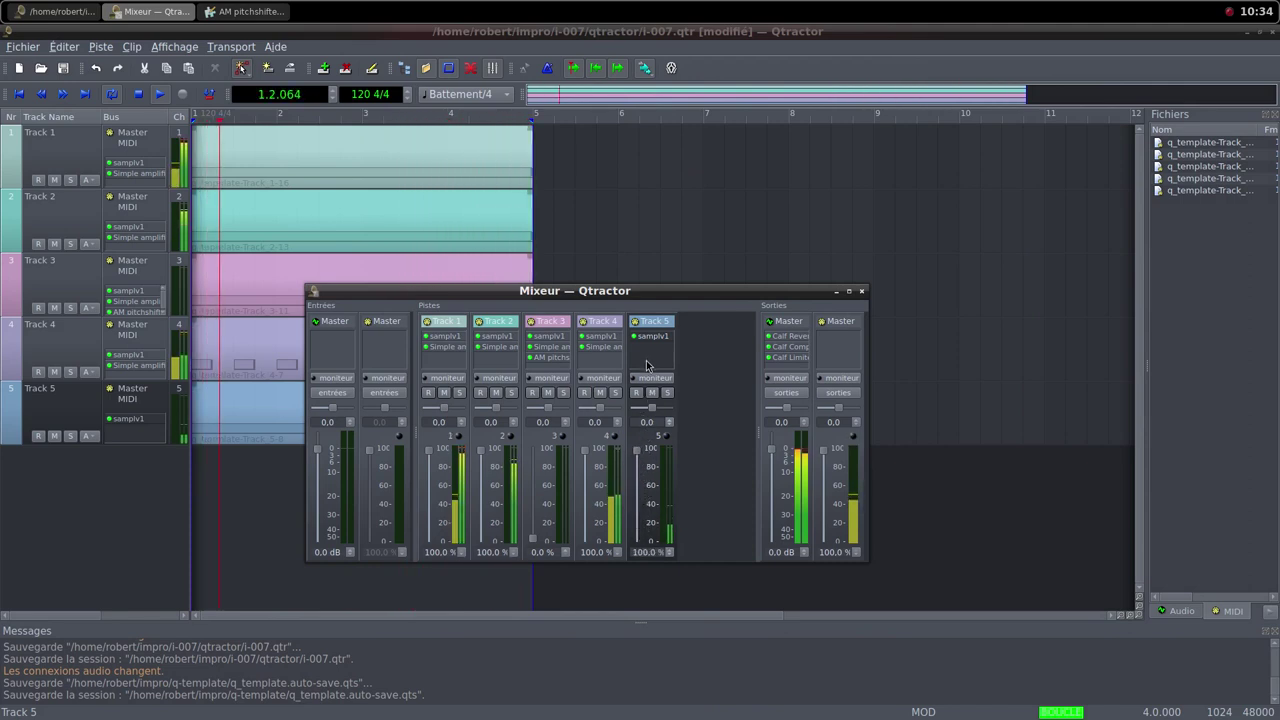
Insert a Simple amplifier plugin on Track 5 and set its gain to about 25.55 dB
{"action": "right_click", "coordinate": [647, 361]}
{"action": "left_click", "coordinate": [665, 364]}
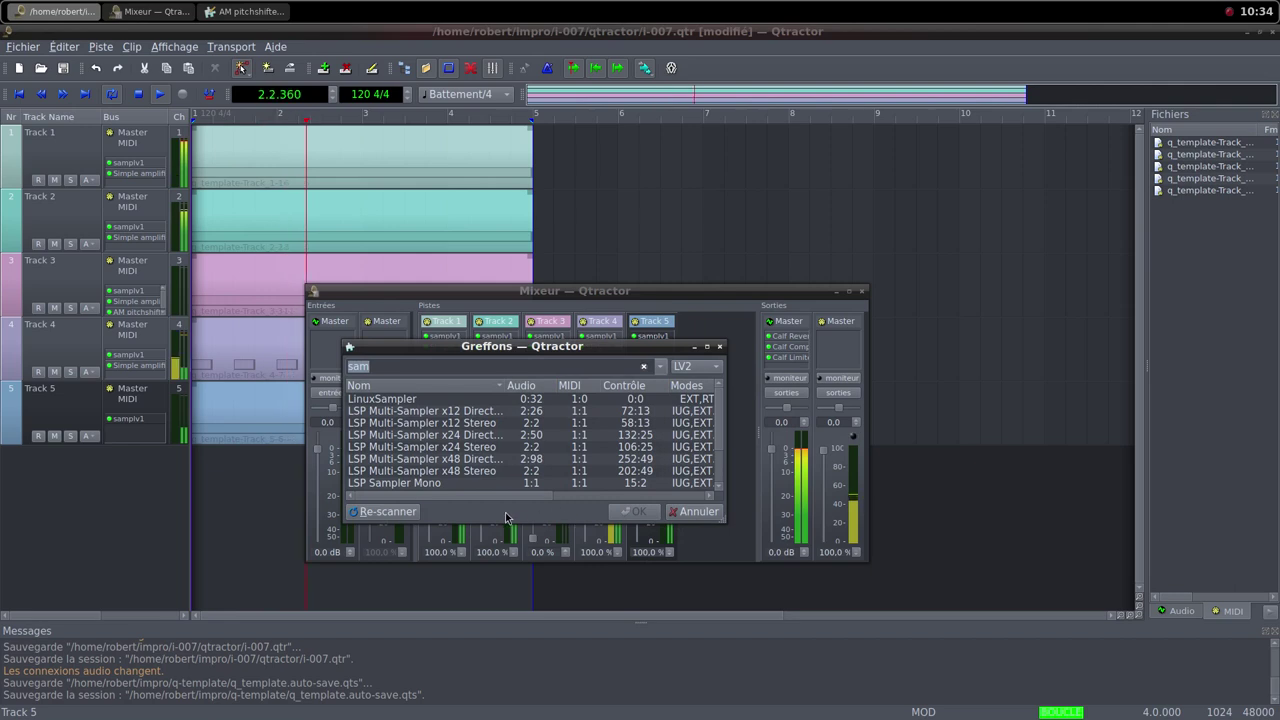
{"action": "type", "text": "simp"}
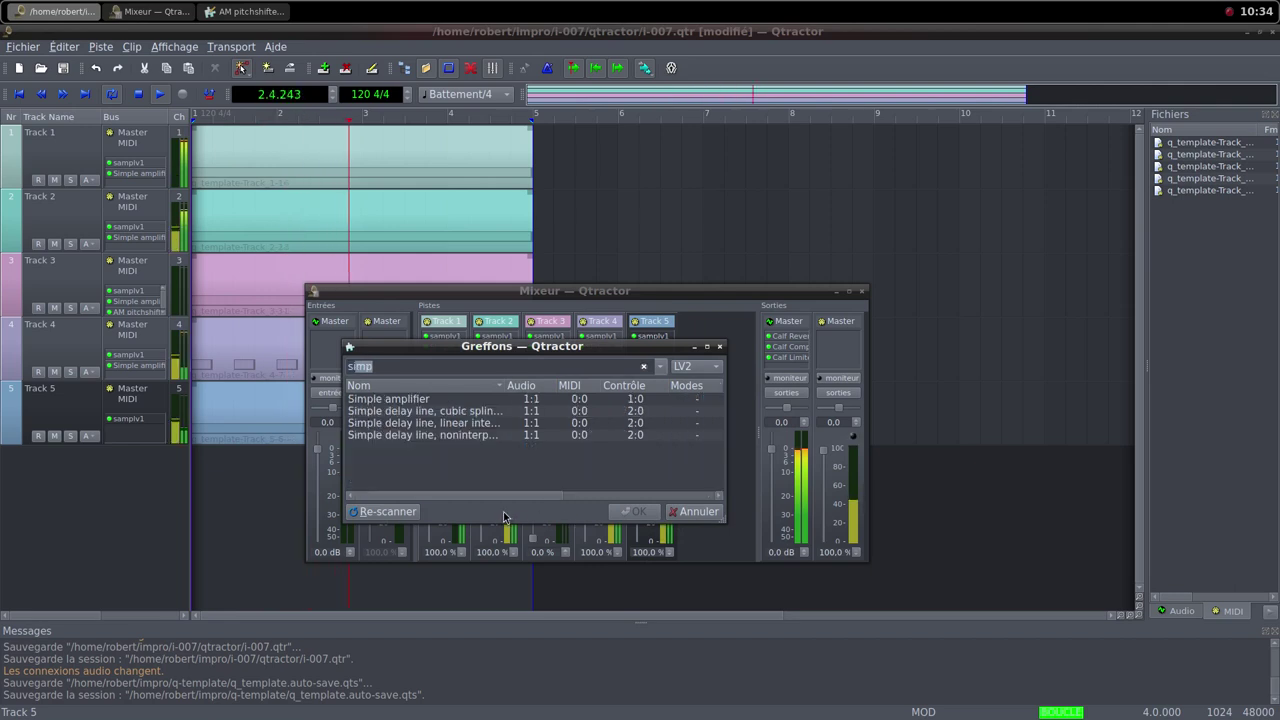
{"action": "left_click", "coordinate": [420, 386]}
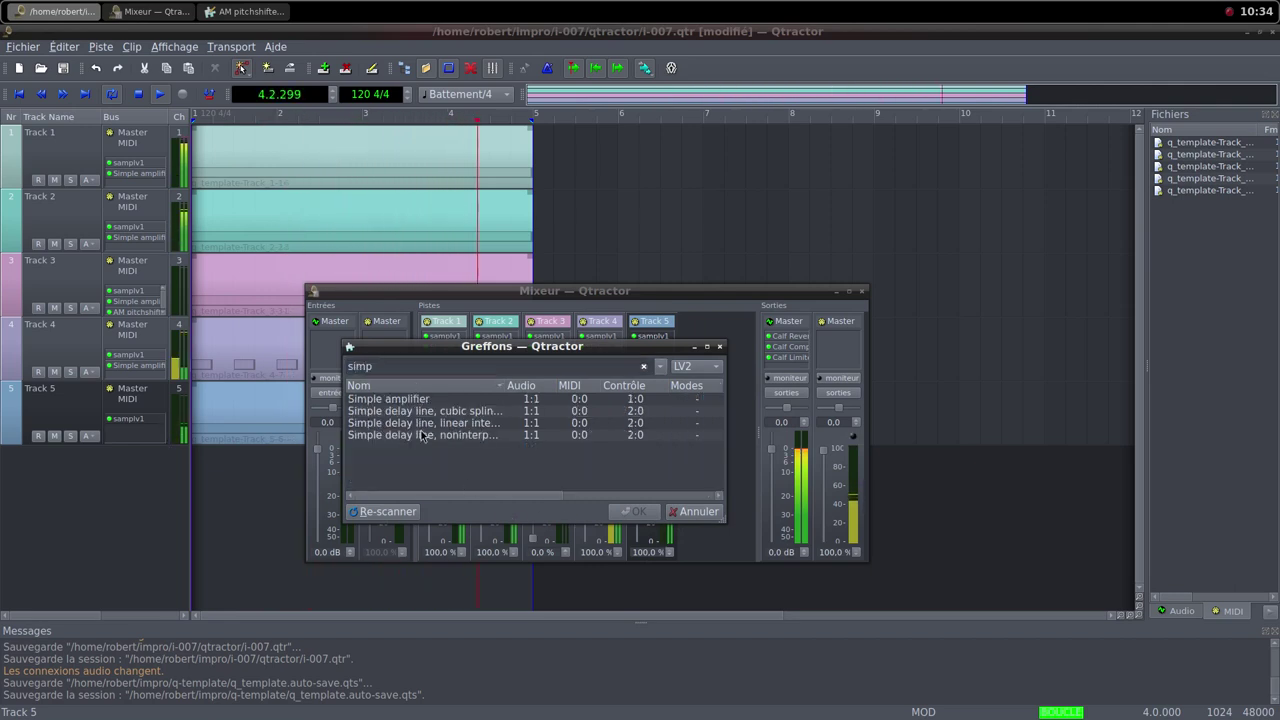
{"action": "double_click", "coordinate": [424, 398]}
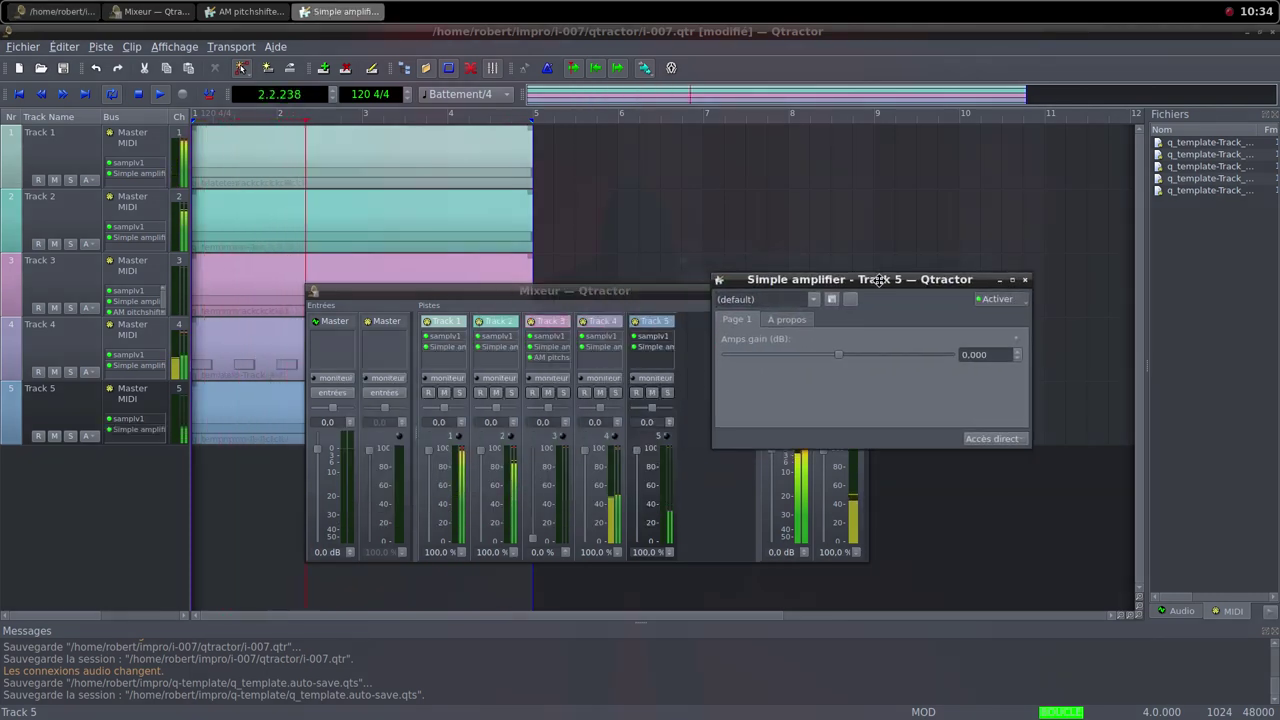
{"action": "left_click_drag", "start_coordinate": [835, 352], "coordinate": [879, 366]}
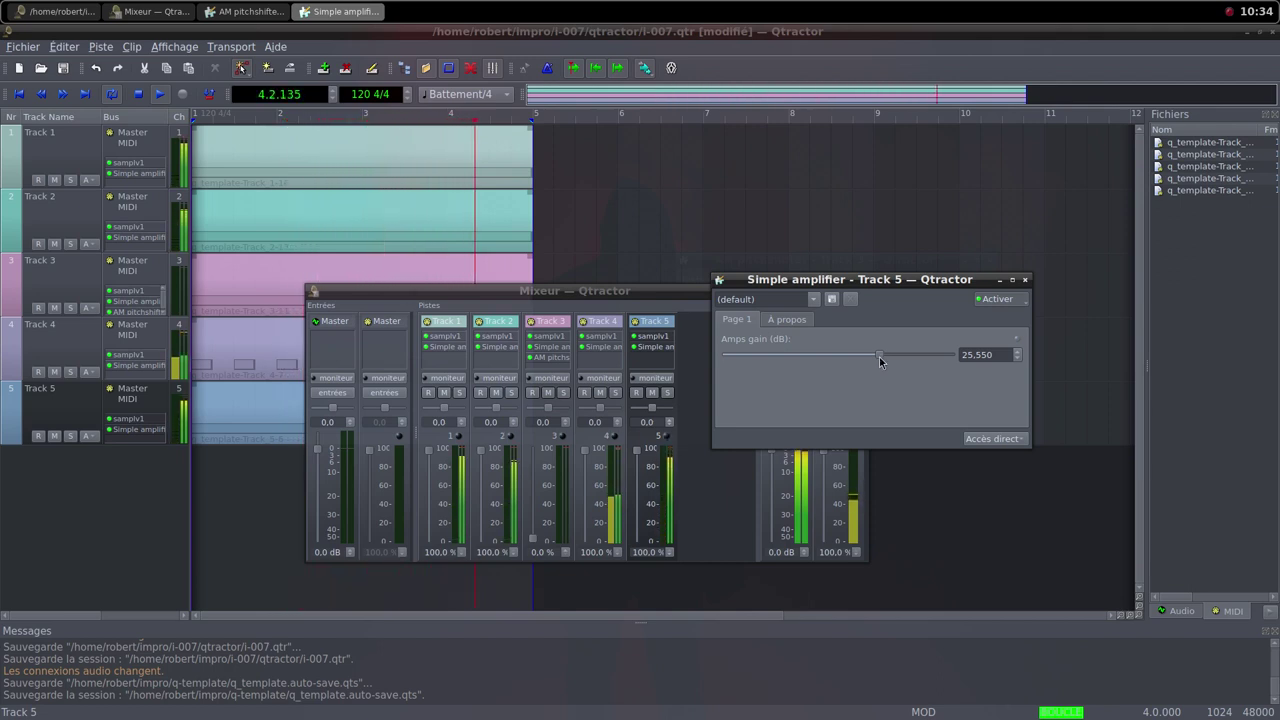
{"action": "left_click", "coordinate": [1026, 280]}
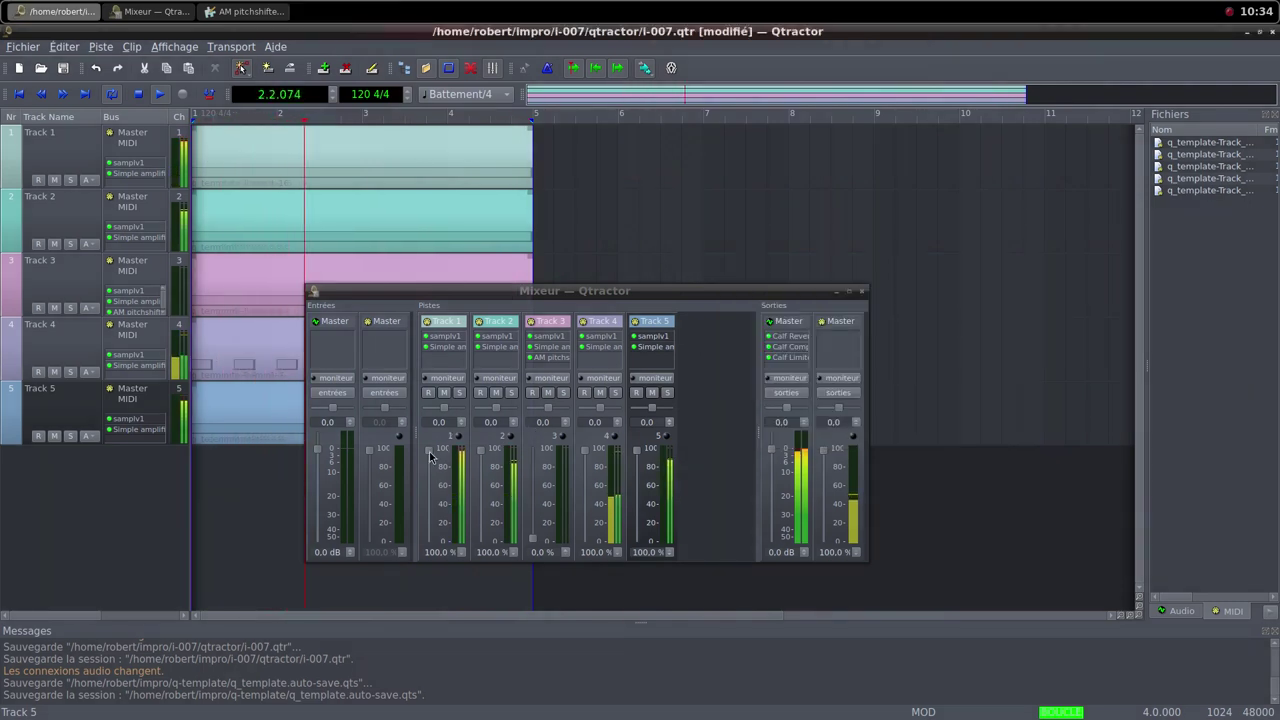
Lower Track 1's mixer volume to 50 % and set its Simple amplifier gain to about 1.88 dB
{"action": "left_click_drag", "start_coordinate": [430, 457], "coordinate": [430, 471]}
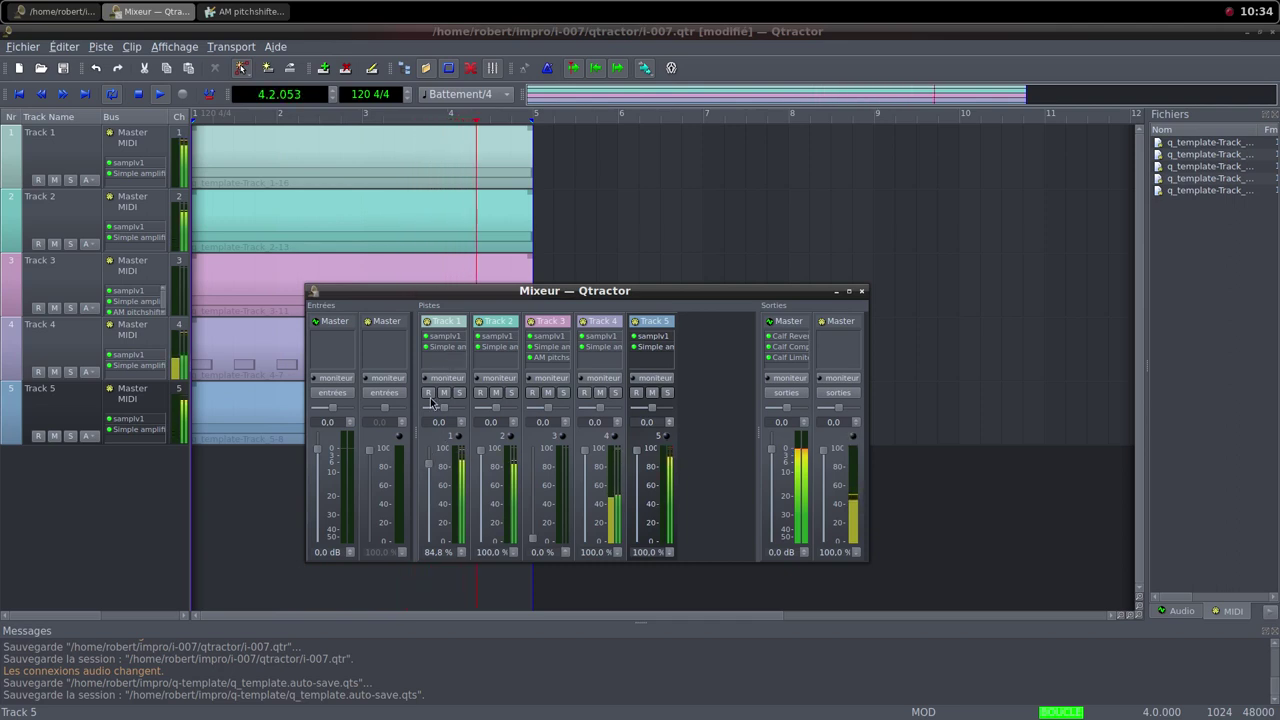
{"action": "left_click_drag", "start_coordinate": [430, 471], "coordinate": [431, 489]}
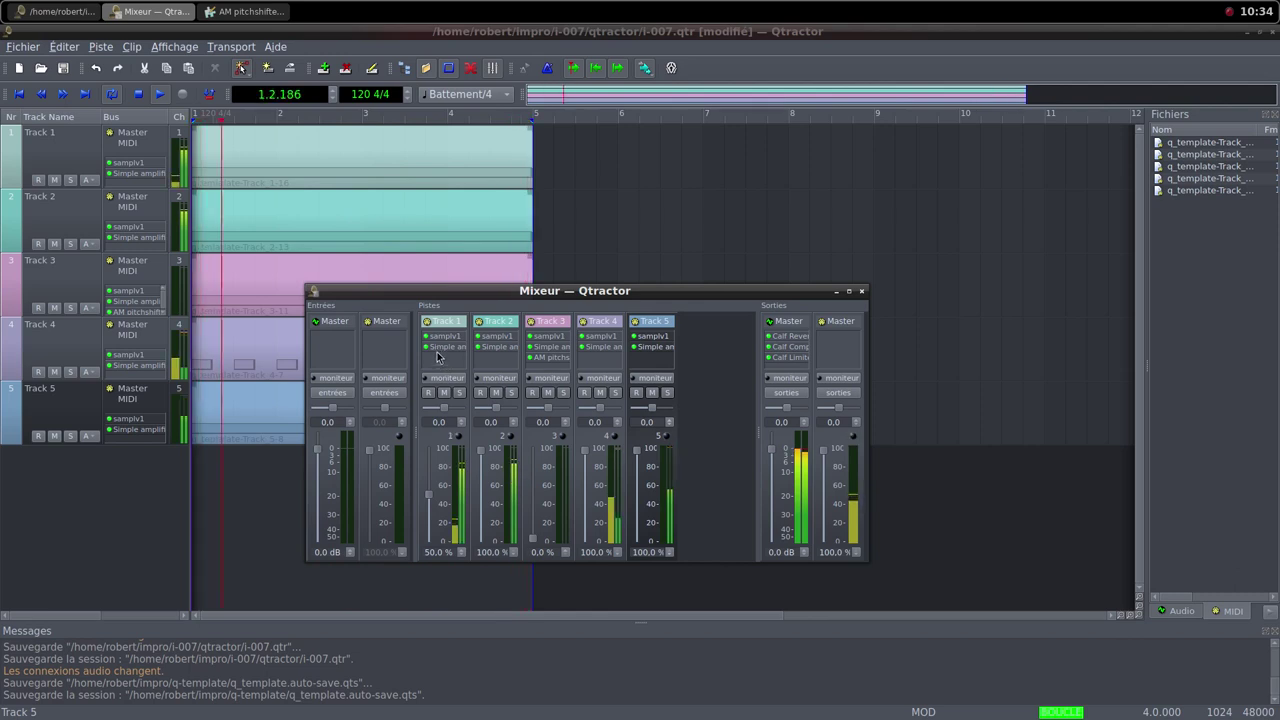
{"action": "double_click", "coordinate": [446, 346]}
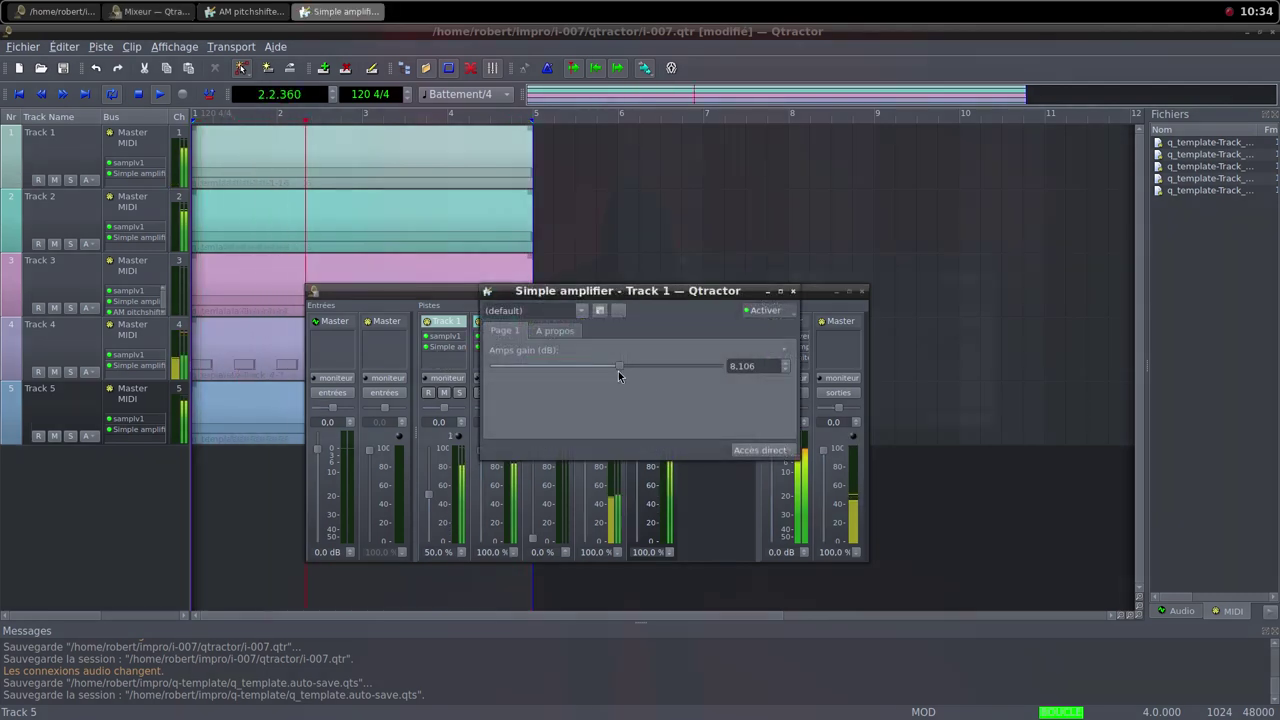
{"action": "left_click_drag", "start_coordinate": [619, 374], "coordinate": [607, 371]}
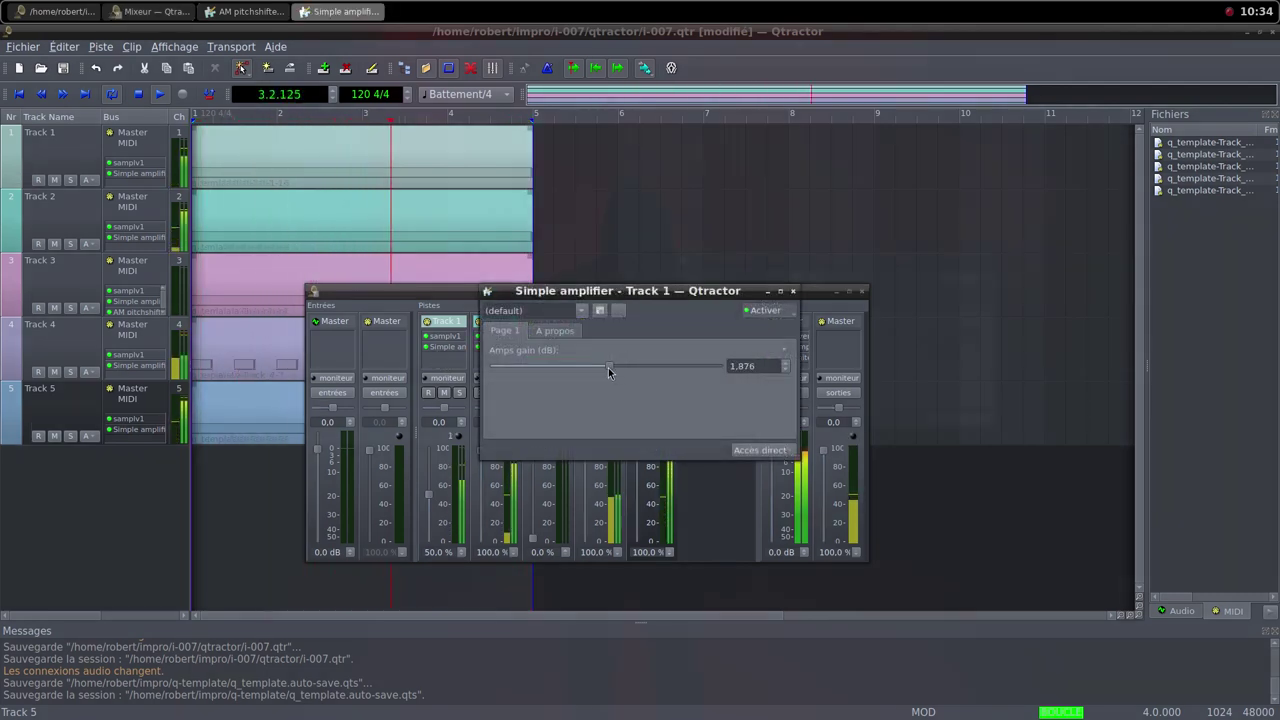
Return Track 1's mixer volume to 100 % and set its Simple amplifier gain to about -0.63 dB
{"action": "left_click", "coordinate": [428, 500]}
{"action": "left_click_drag", "start_coordinate": [428, 500], "coordinate": [433, 447]}
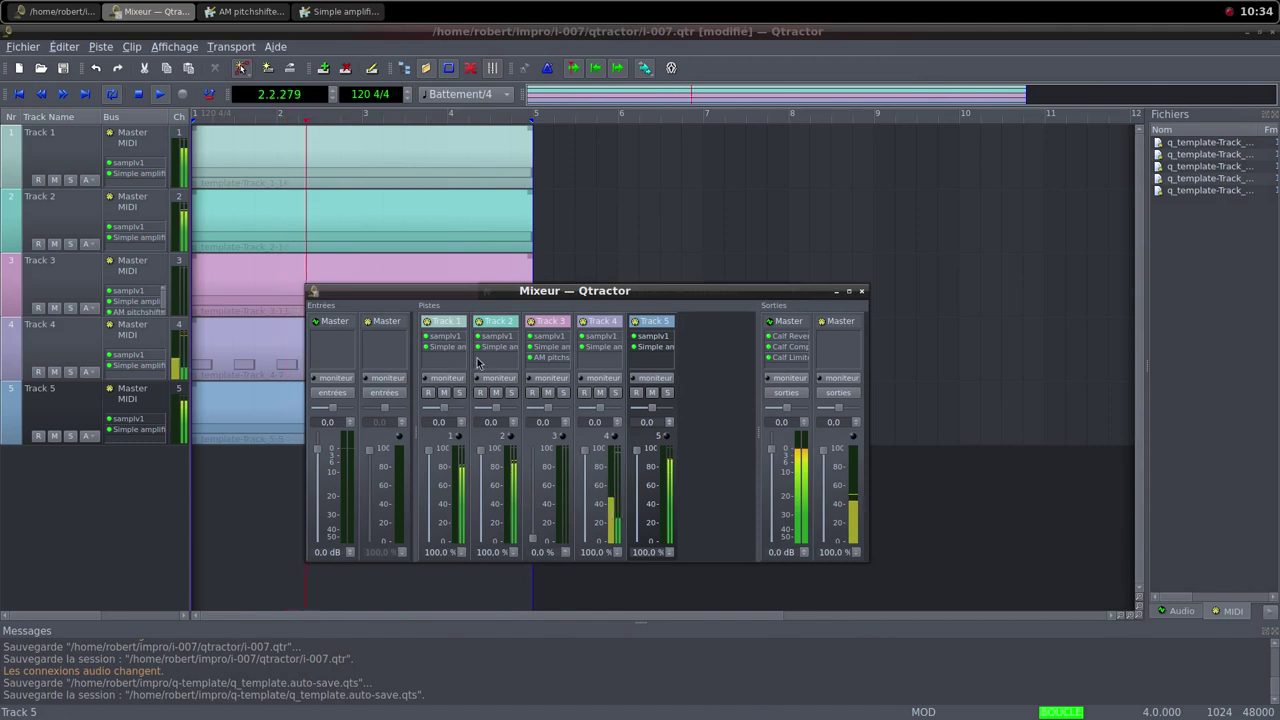
{"action": "left_click", "coordinate": [450, 338]}
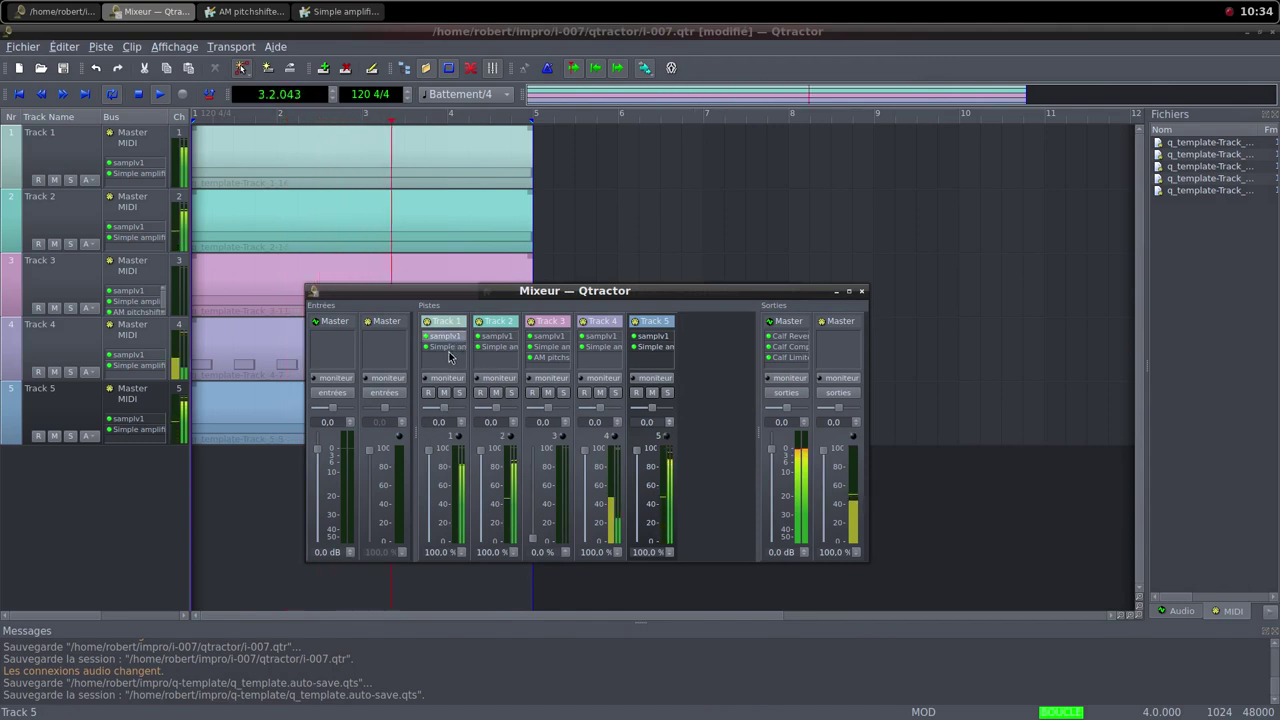
{"action": "double_click", "coordinate": [449, 347]}
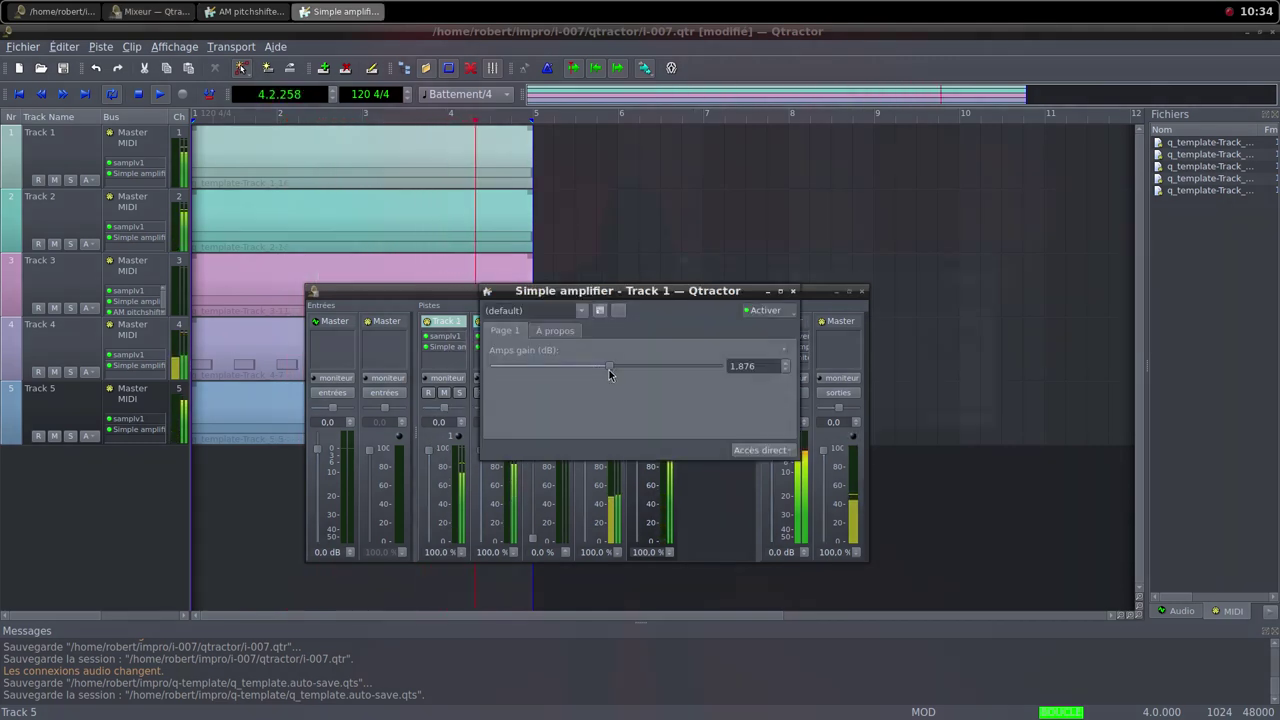
{"action": "left_click_drag", "start_coordinate": [609, 370], "coordinate": [605, 368]}
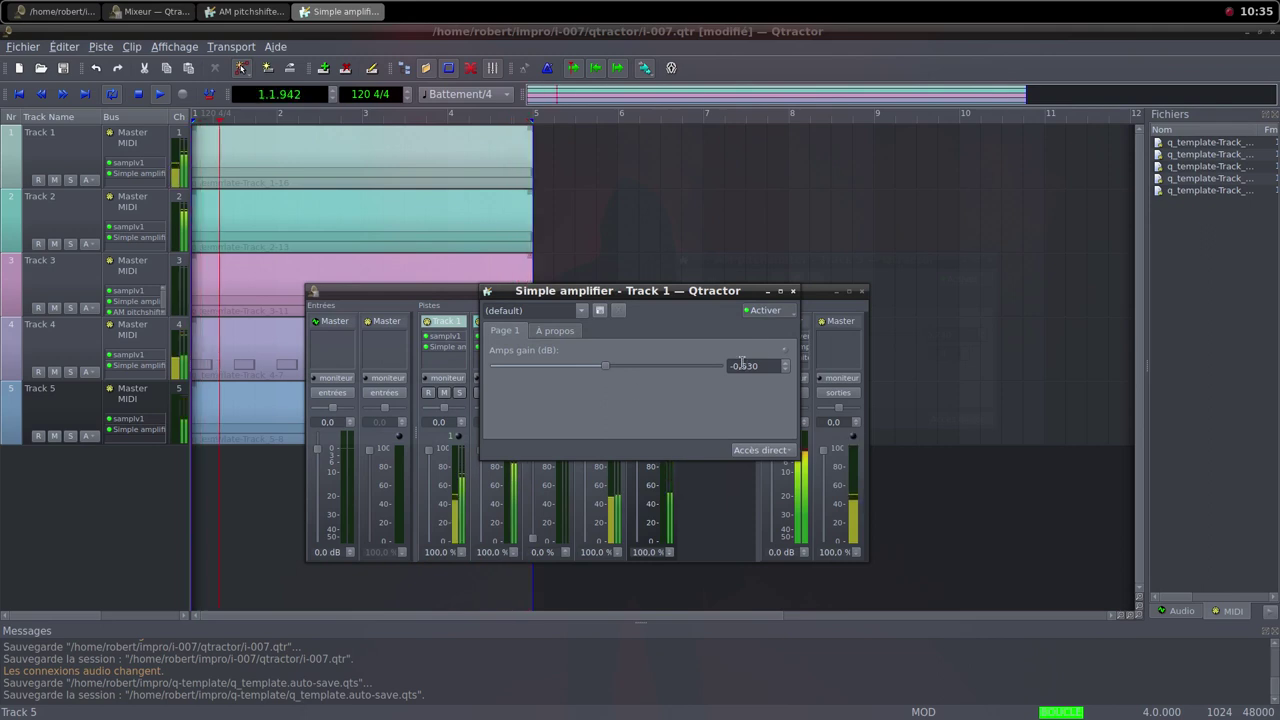
{"action": "left_click", "coordinate": [793, 291]}
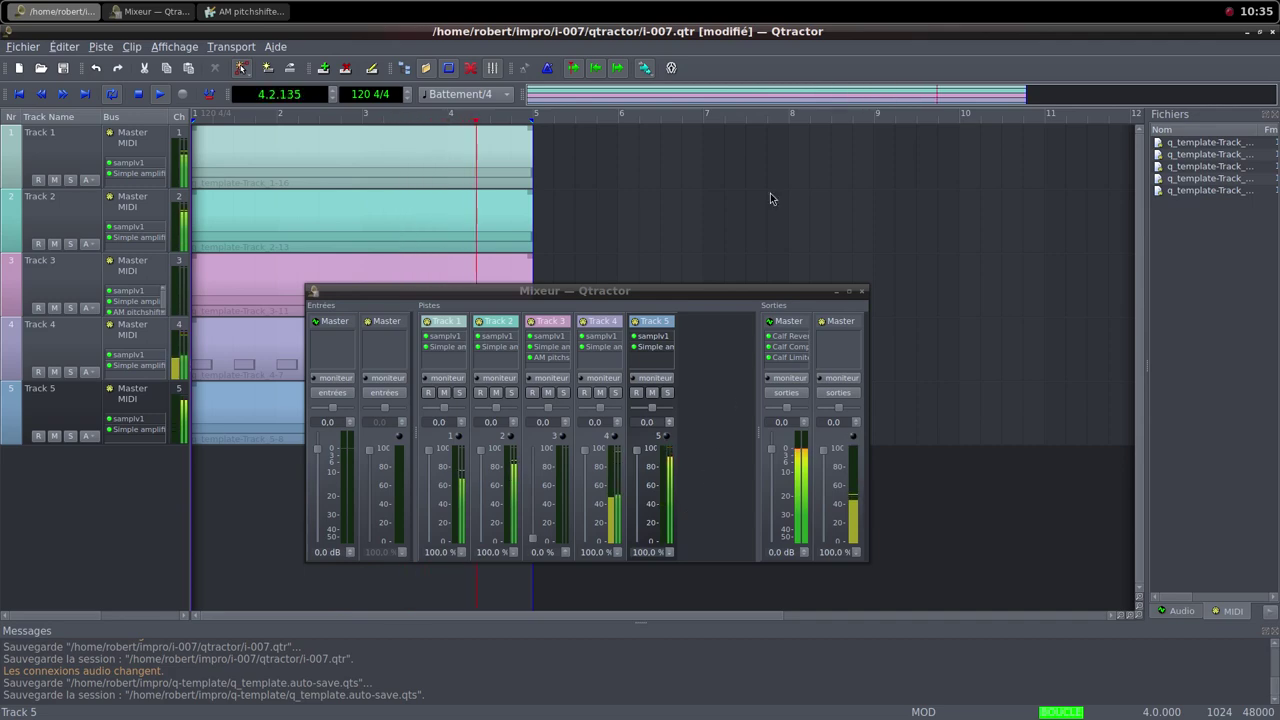
Switch to Freesound in Firefox, get another random sound, and download Ambience Urban Outdoor at Nou de la Rambla with Sant Ologuer into the i-007 samples folder
{"action": "left_click", "coordinate": [900, 40]}
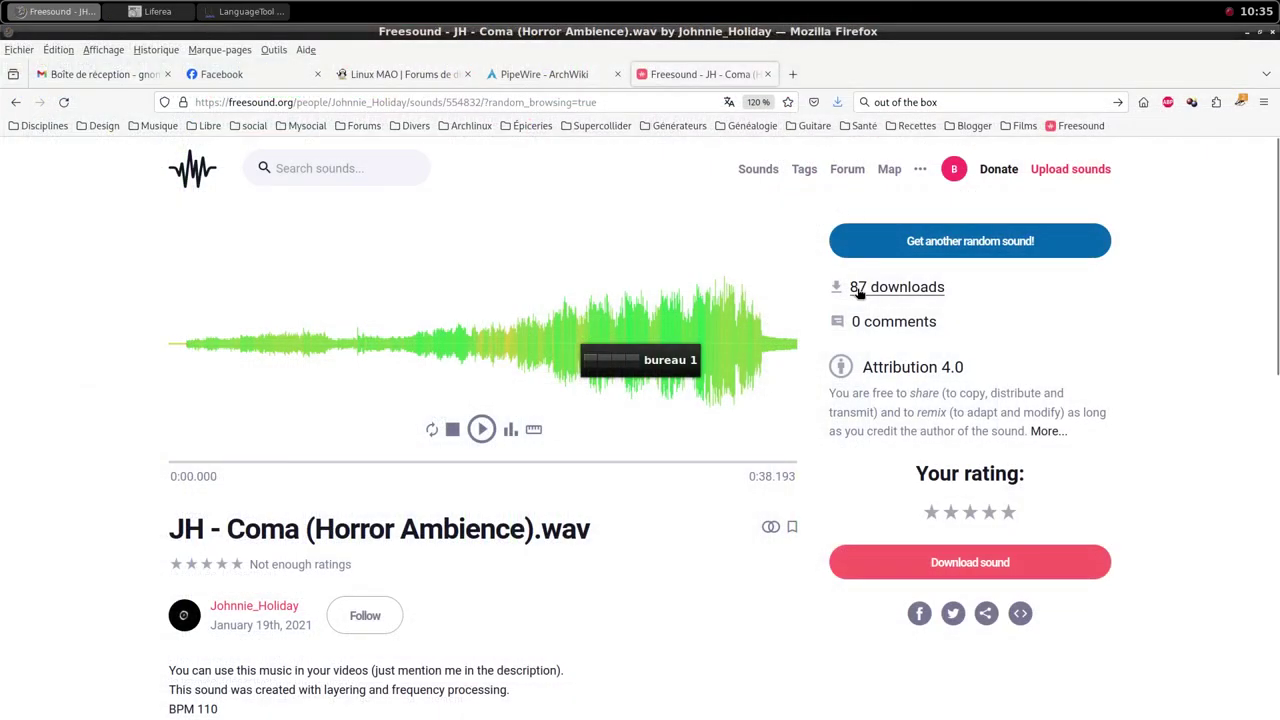
{"action": "left_click", "coordinate": [990, 251]}
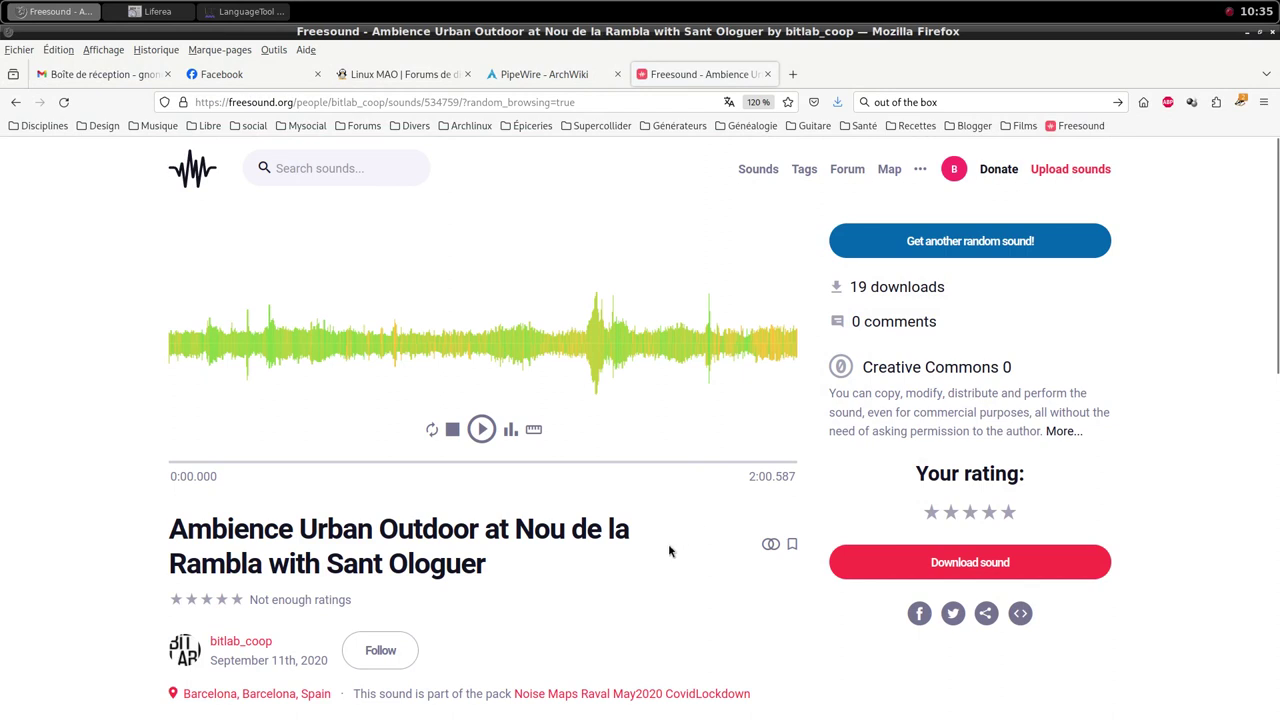
{"action": "scroll", "coordinate": [668, 552], "scroll_direction": "down", "scroll_amount": 2}
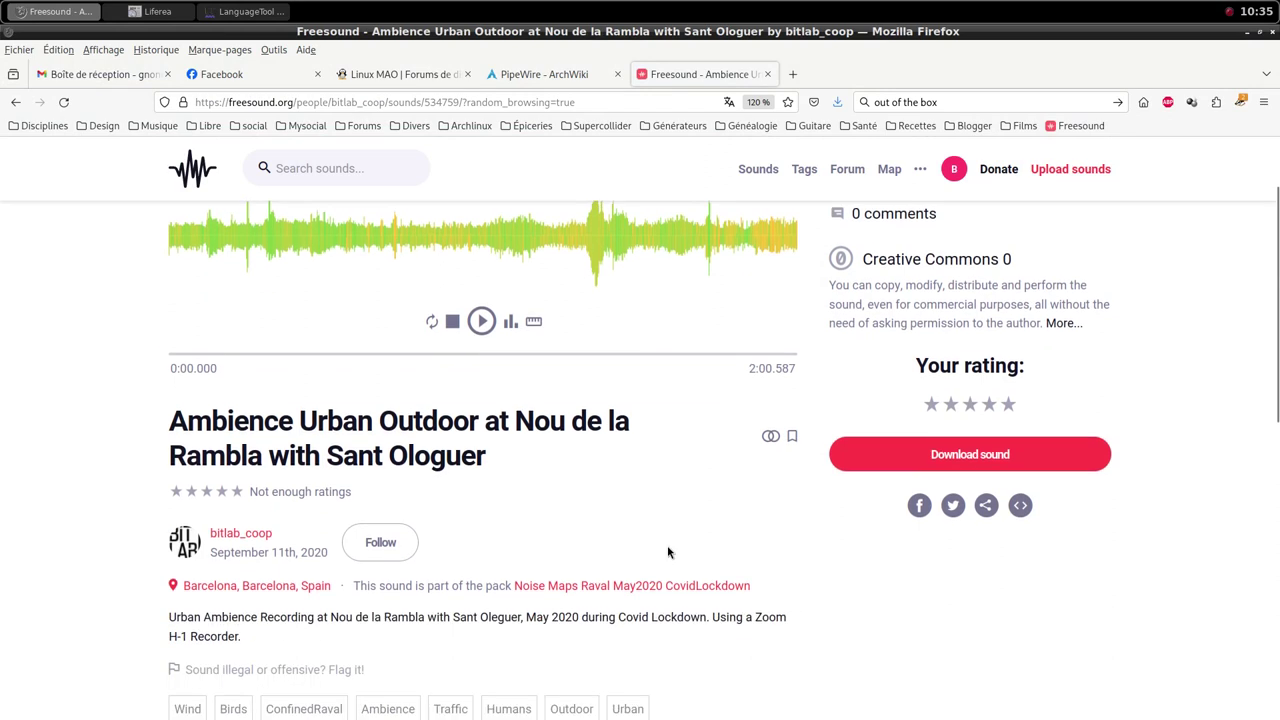
{"action": "scroll", "coordinate": [668, 550], "scroll_direction": "down", "scroll_amount": 3}
{"action": "scroll", "coordinate": [668, 550], "scroll_direction": "up", "scroll_amount": 5}
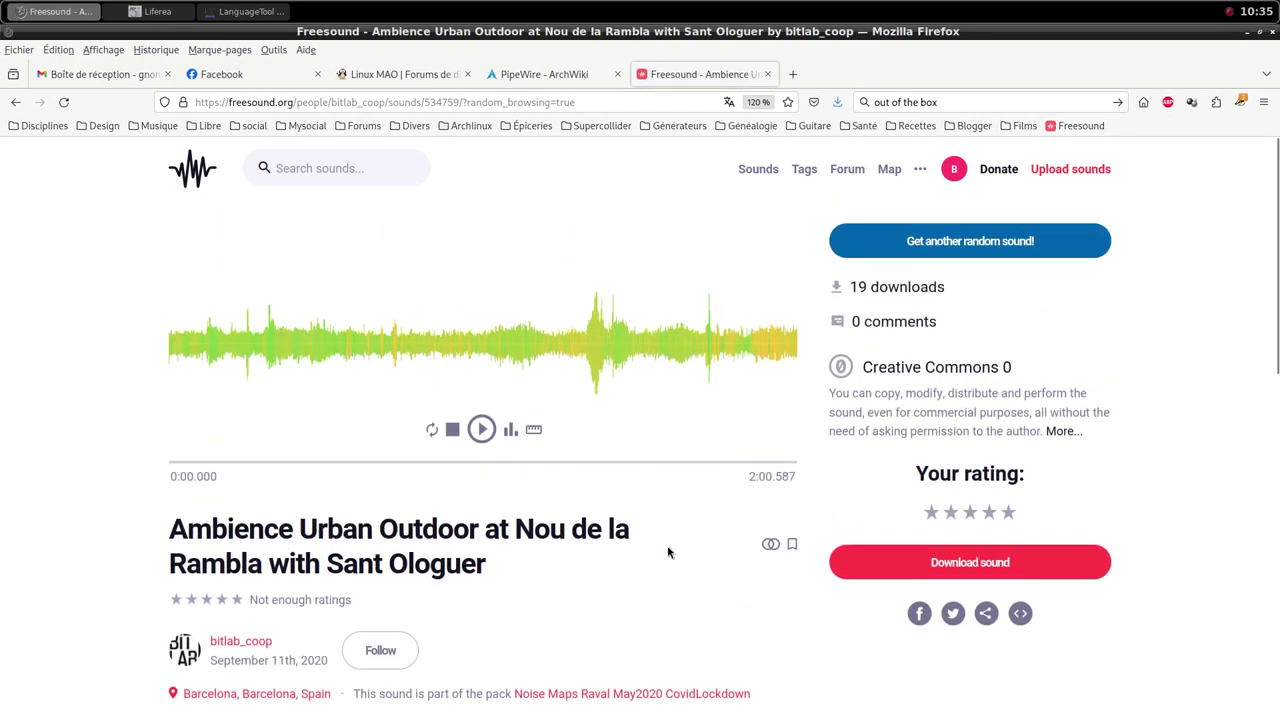
{"action": "scroll", "coordinate": [697, 563], "scroll_direction": "down", "scroll_amount": 3}
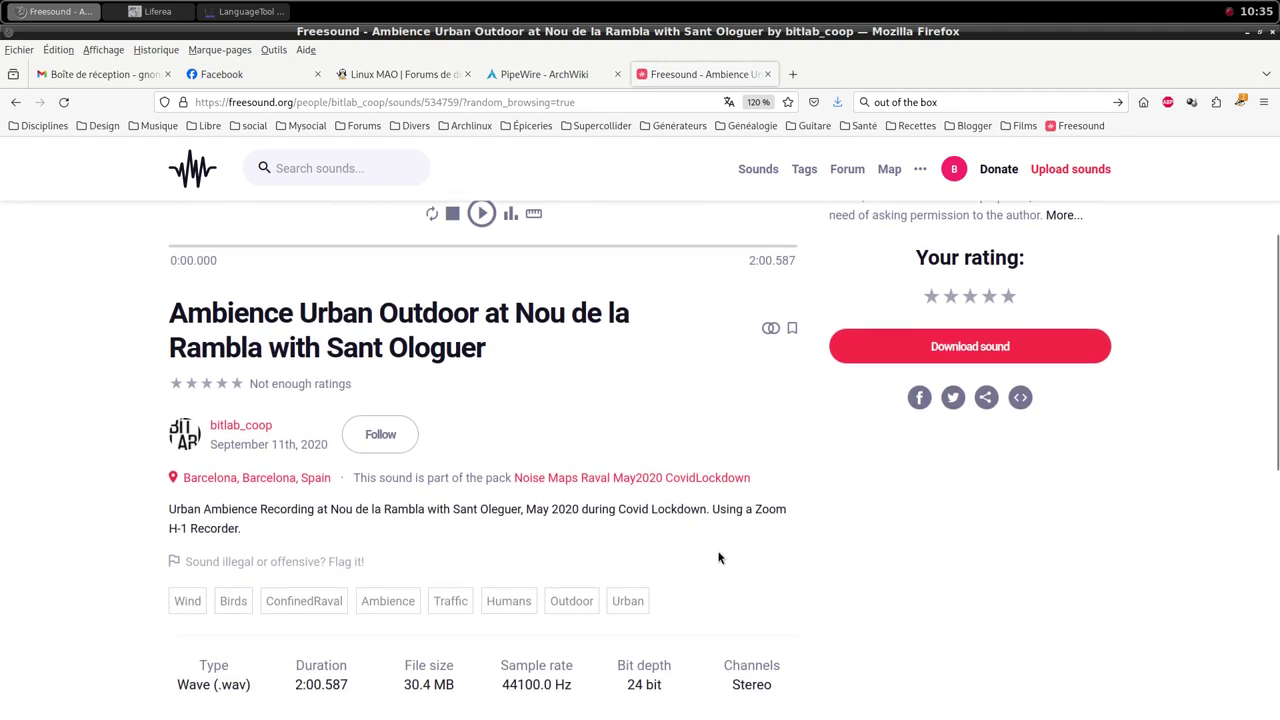
{"action": "scroll", "coordinate": [923, 537], "scroll_direction": "up", "scroll_amount": 2}
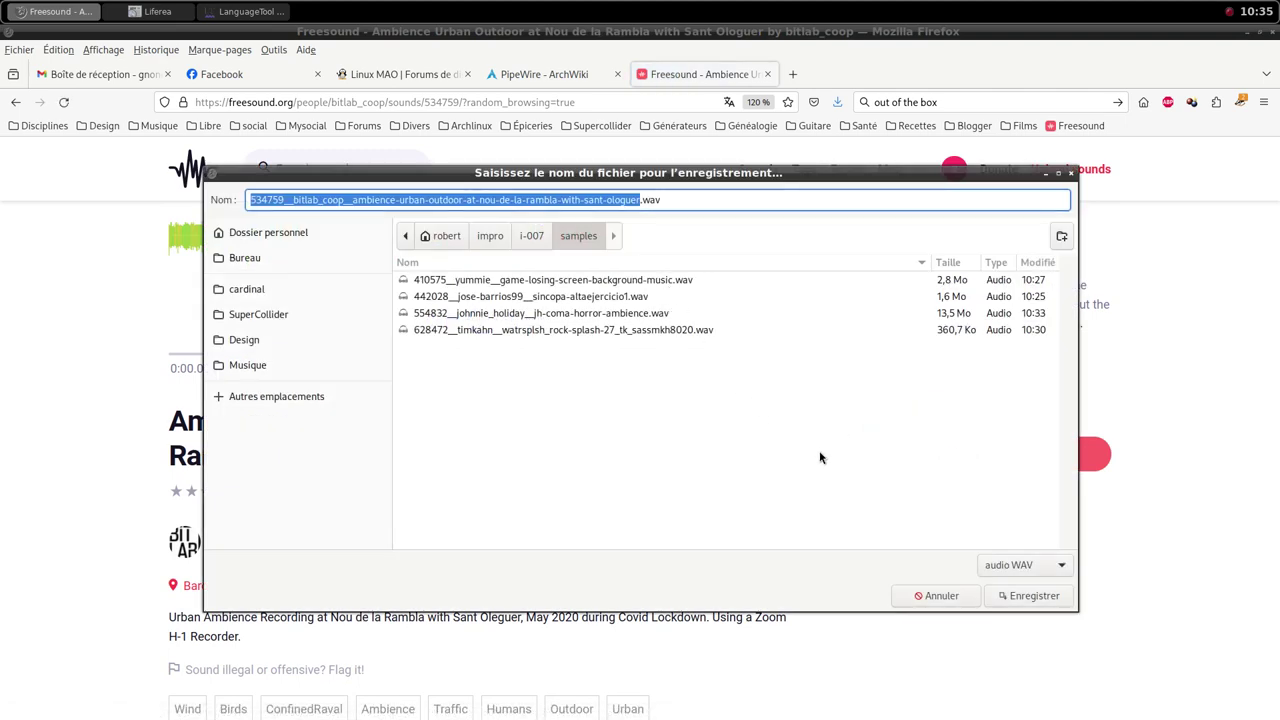
{"action": "left_click", "coordinate": [1026, 595]}
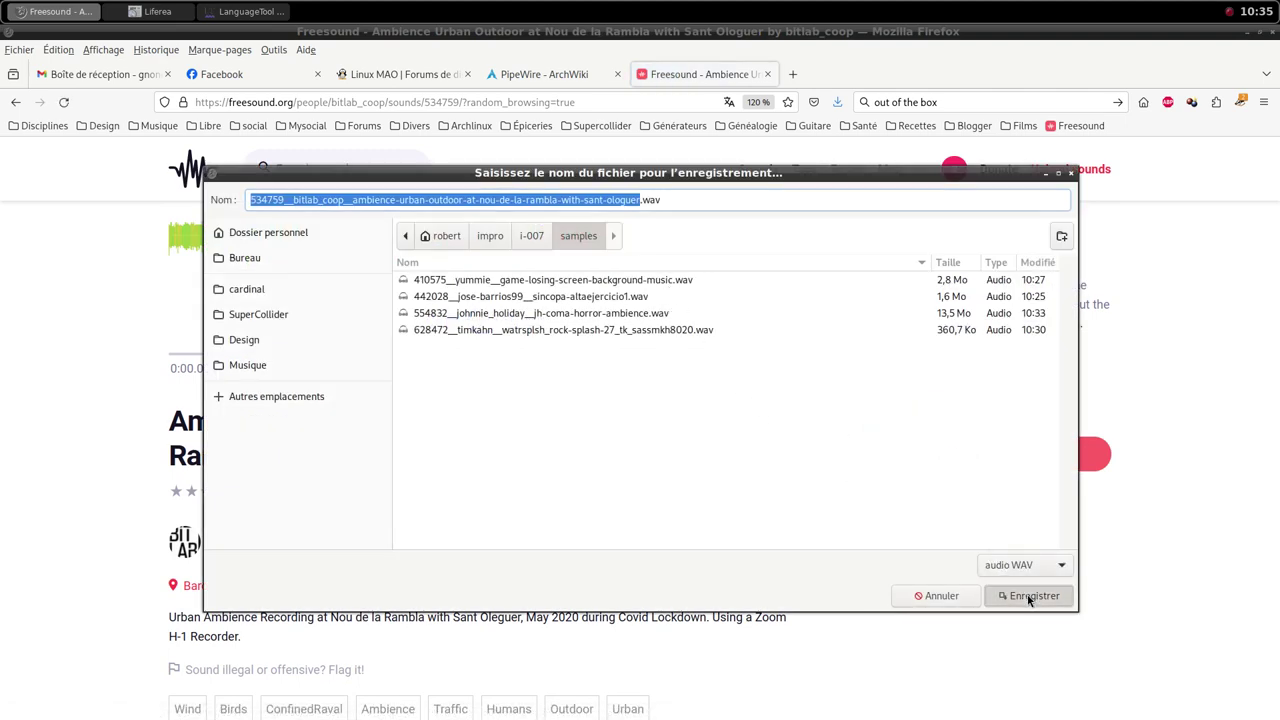
Switch back to Qtractor and start a new track, Track 6, with its type set to MIDI
{"action": "middle_click", "coordinate": [624, 8]}
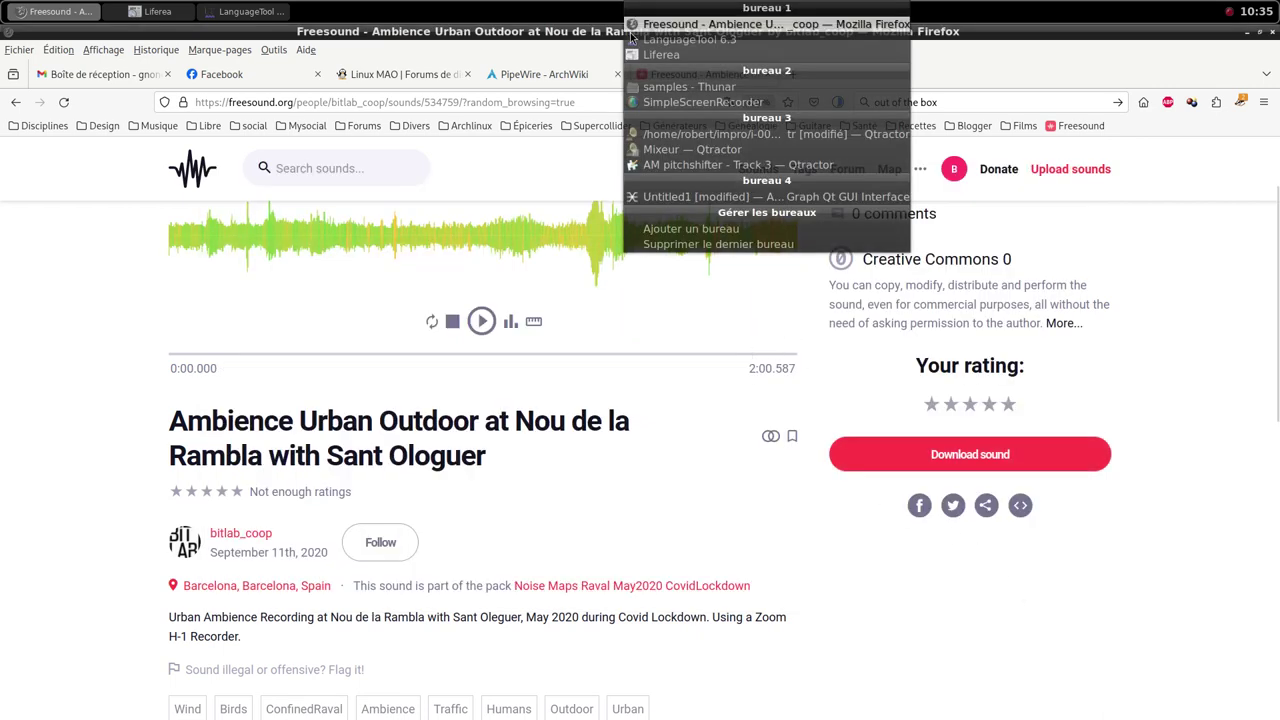
{"action": "left_click", "coordinate": [676, 134]}
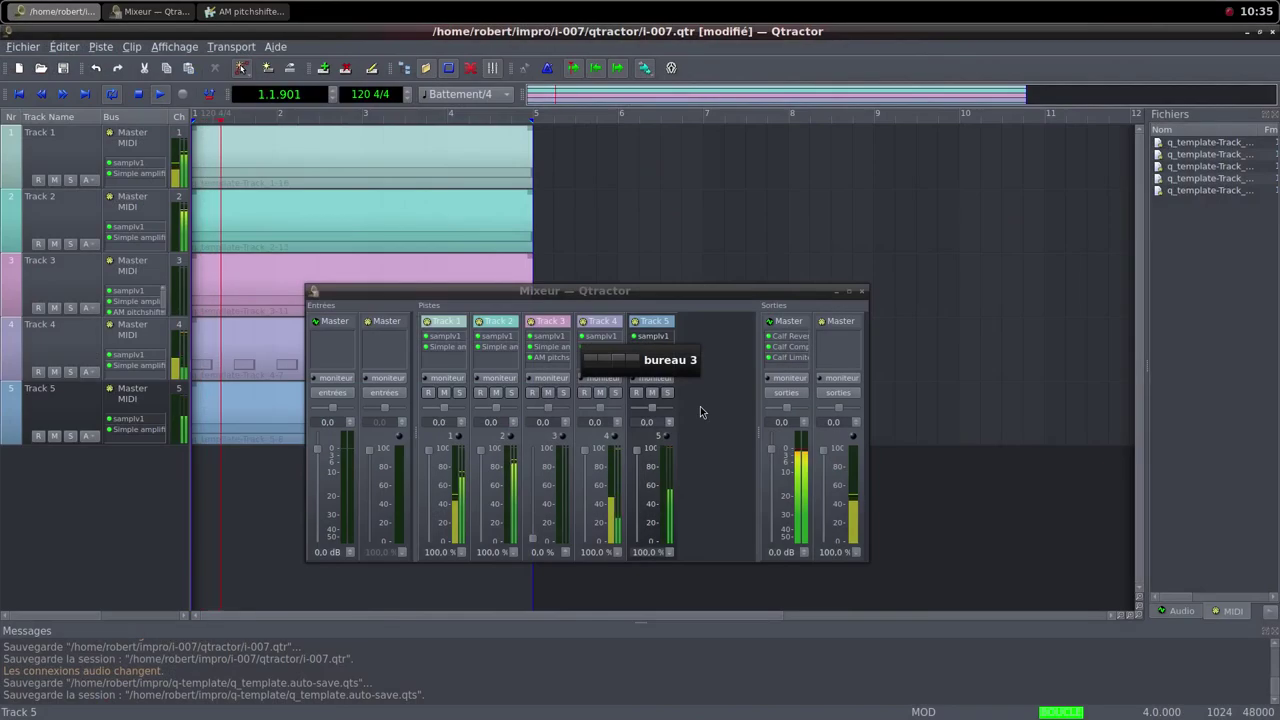
{"action": "right_click", "coordinate": [702, 408]}
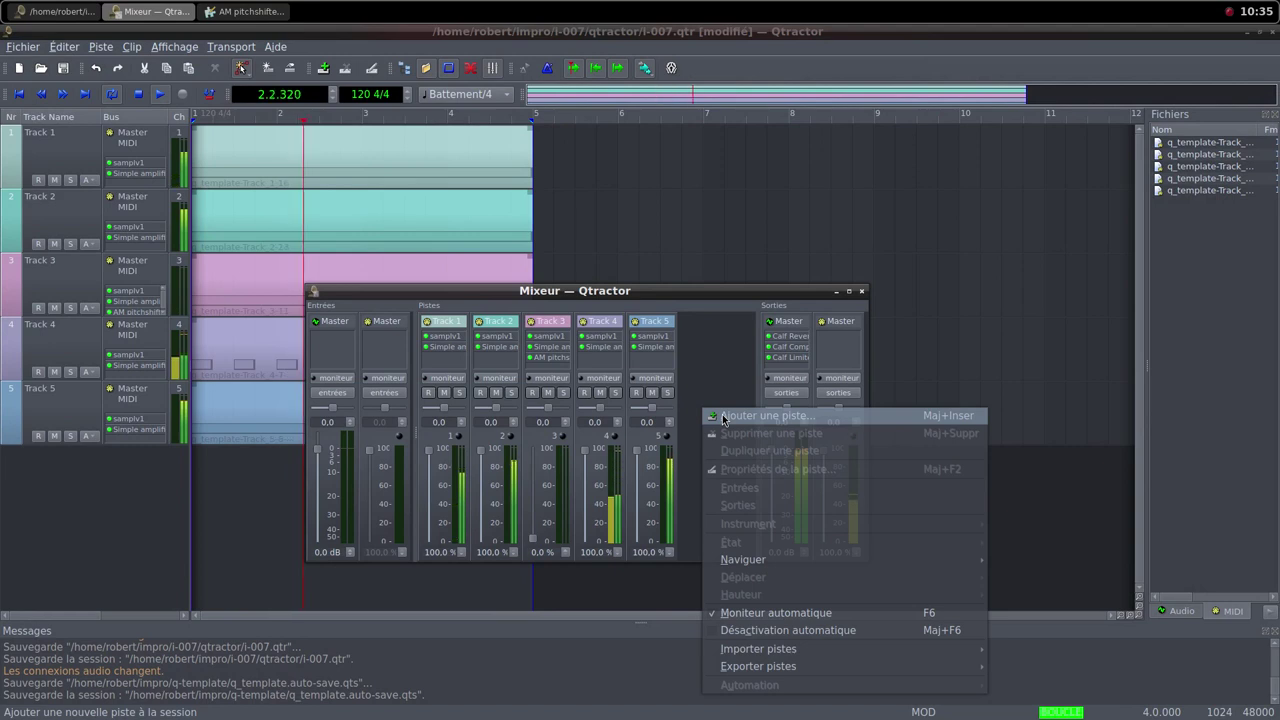
{"action": "left_click", "coordinate": [723, 416]}
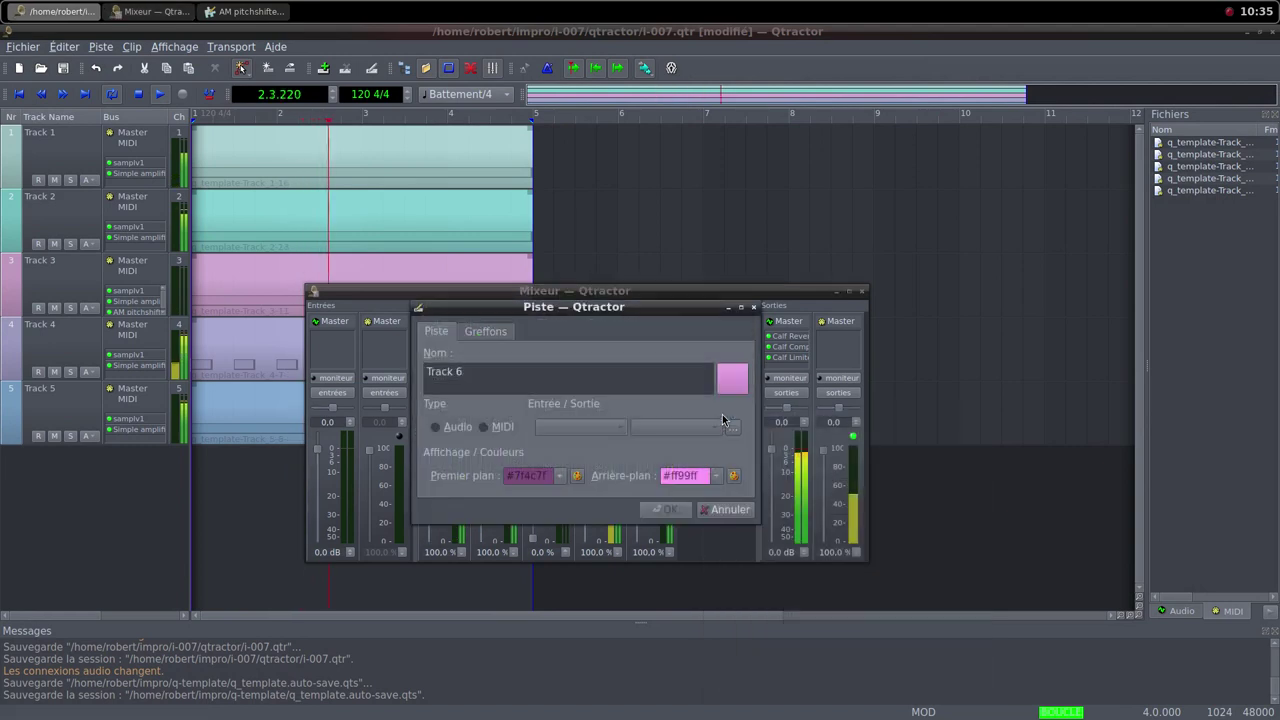
{"action": "left_click", "coordinate": [484, 427]}
Find the LV2 plugin samplv1 with the search text "sam" and add it to Track 6
{"action": "left_click", "coordinate": [482, 332]}
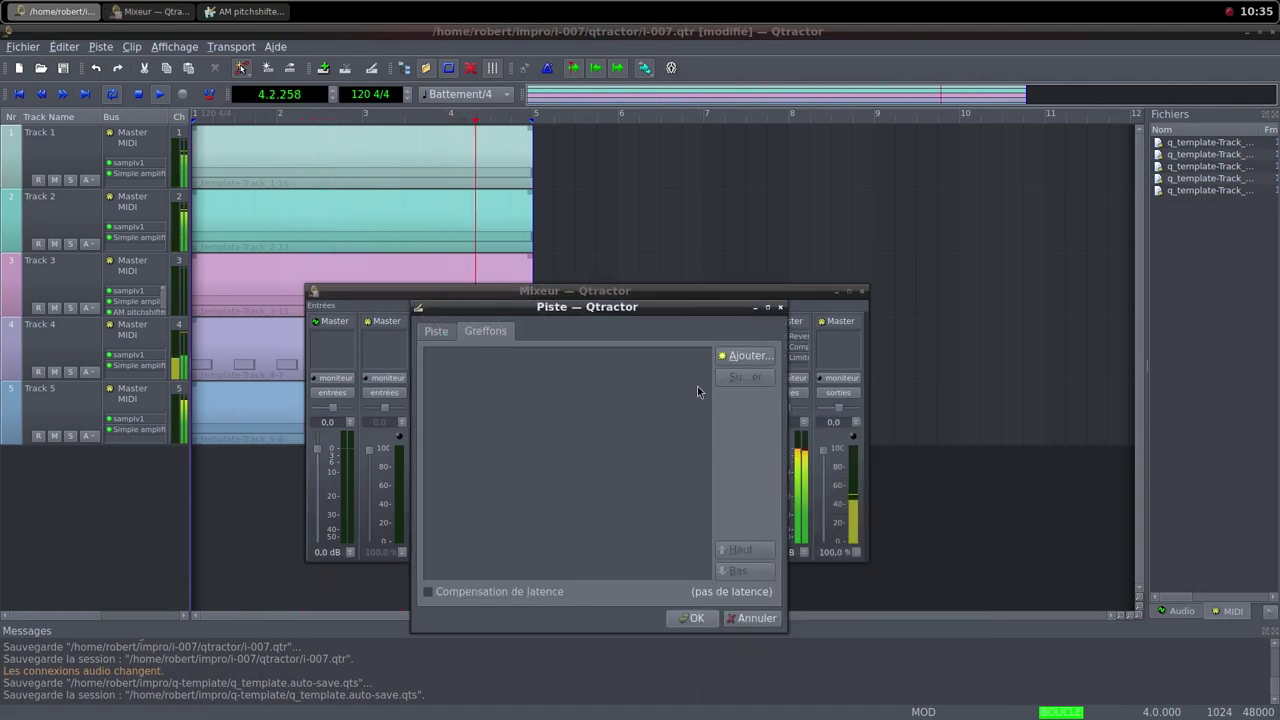
{"action": "left_click", "coordinate": [745, 355]}
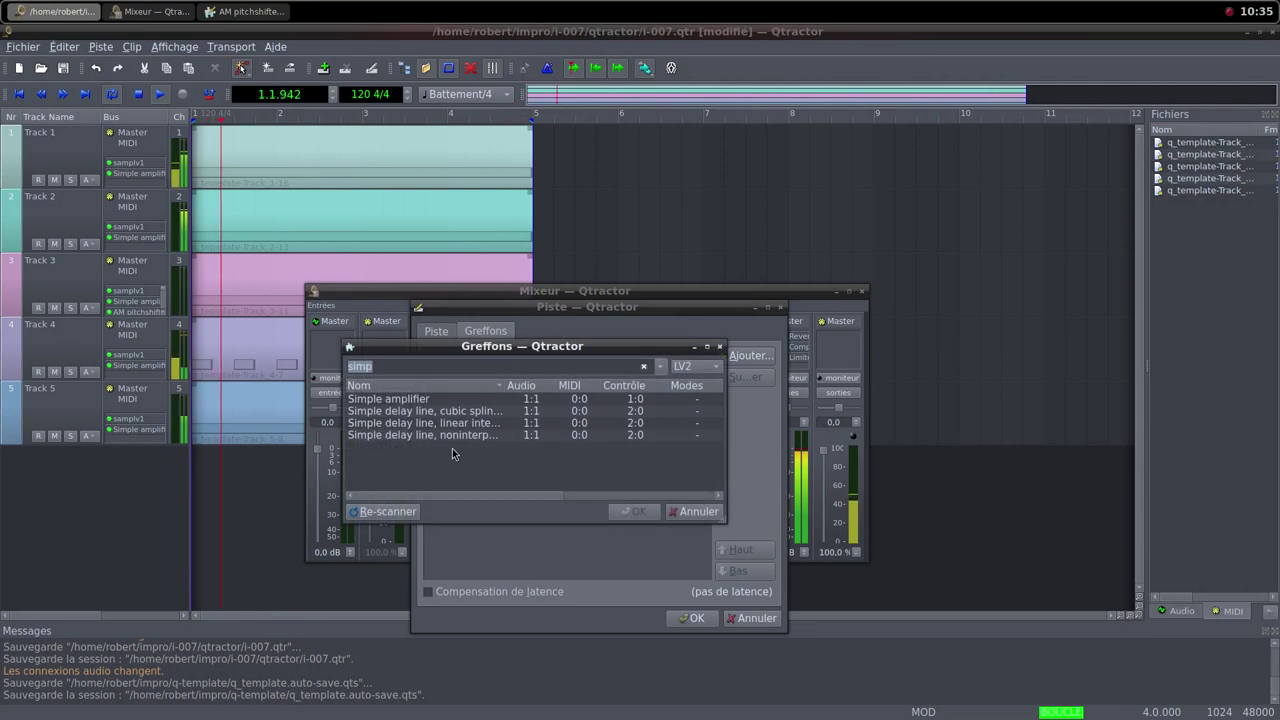
{"action": "type", "text": "sam"}
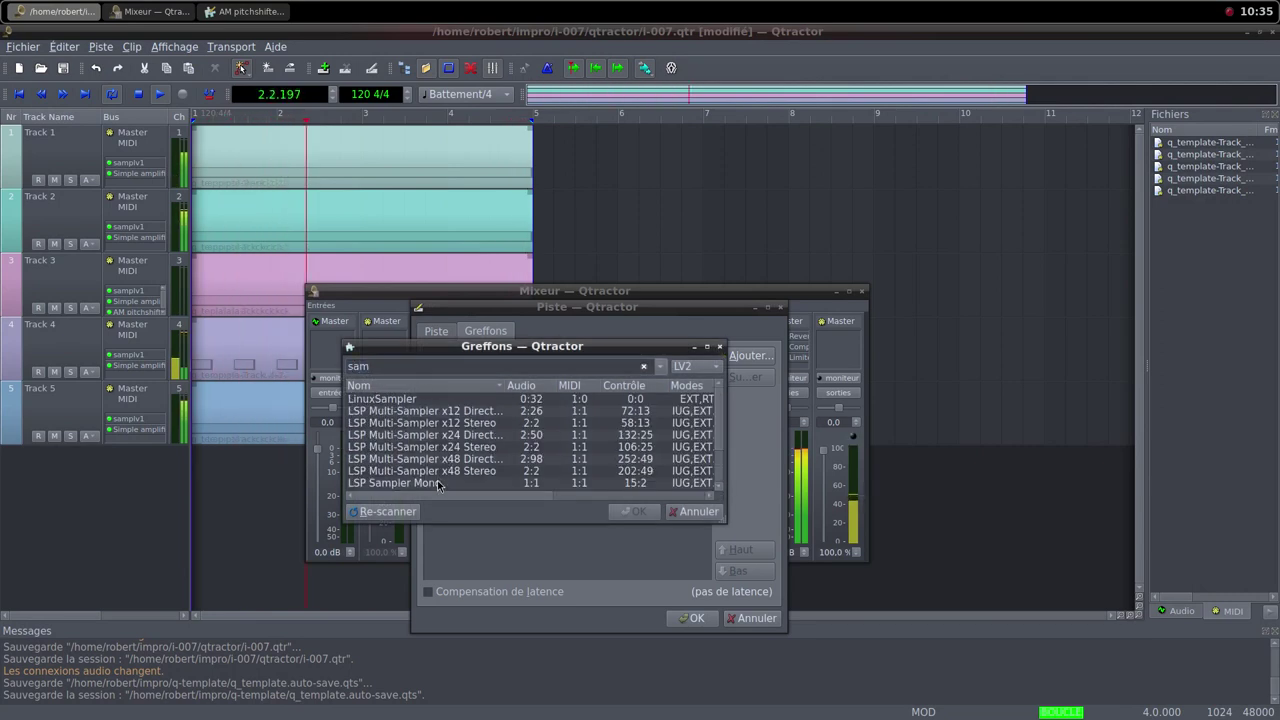
{"action": "scroll", "coordinate": [437, 488], "scroll_direction": "down", "scroll_amount": 1}
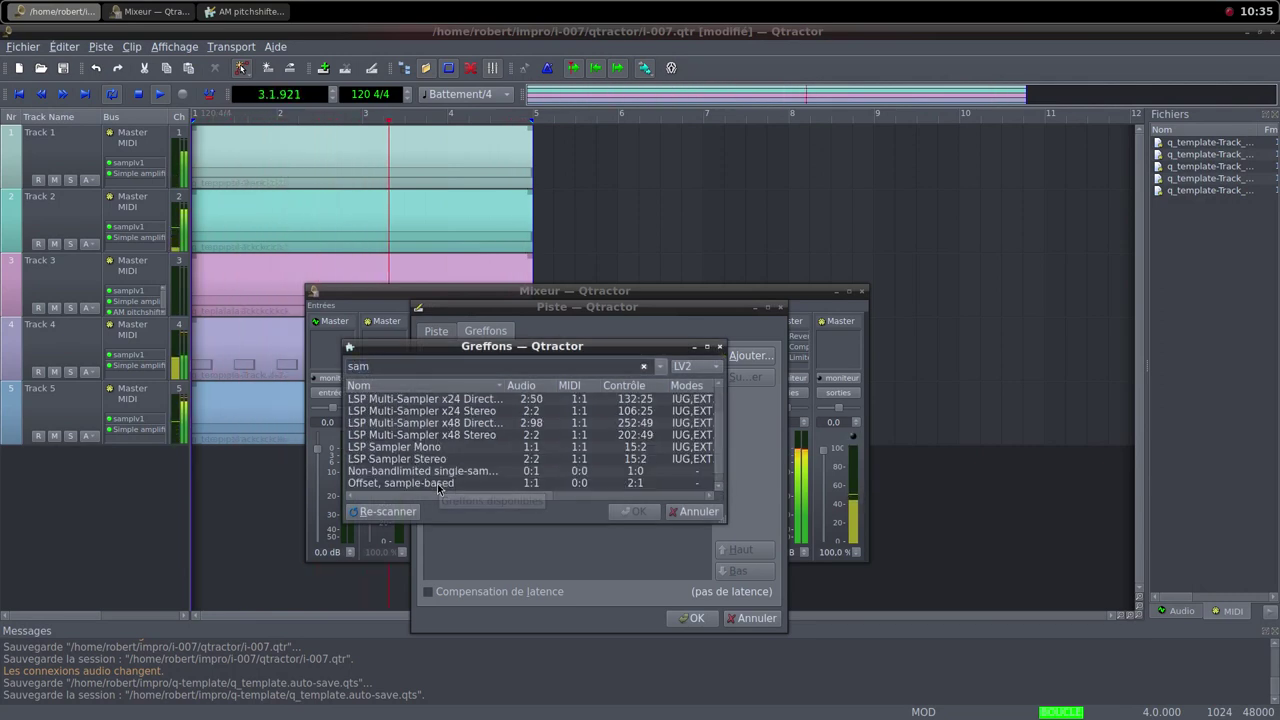
{"action": "scroll", "coordinate": [437, 490], "scroll_direction": "down", "scroll_amount": 1}
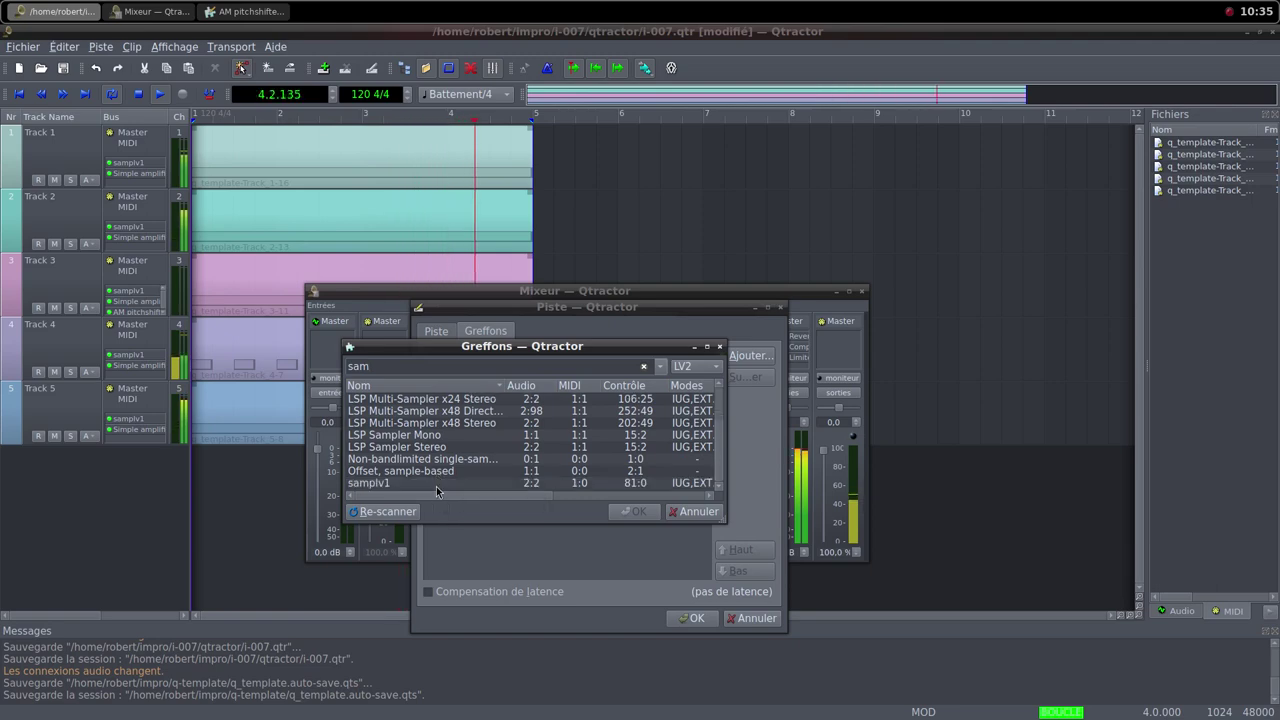
{"action": "double_click", "coordinate": [436, 484]}
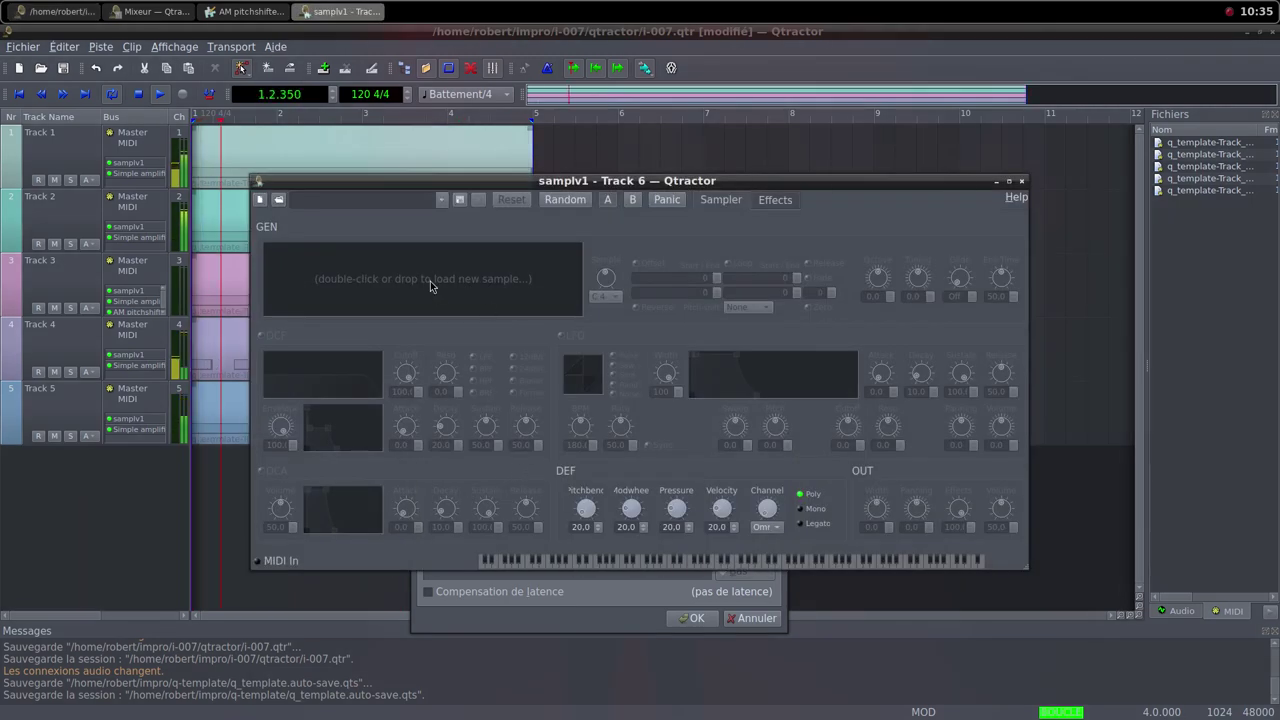
Load the downloaded Ambience Urban Outdoor at Nou de la Rambla sample into Track 6's samplv1 and set its DCA volume to 100
{"action": "double_click", "coordinate": [430, 281]}
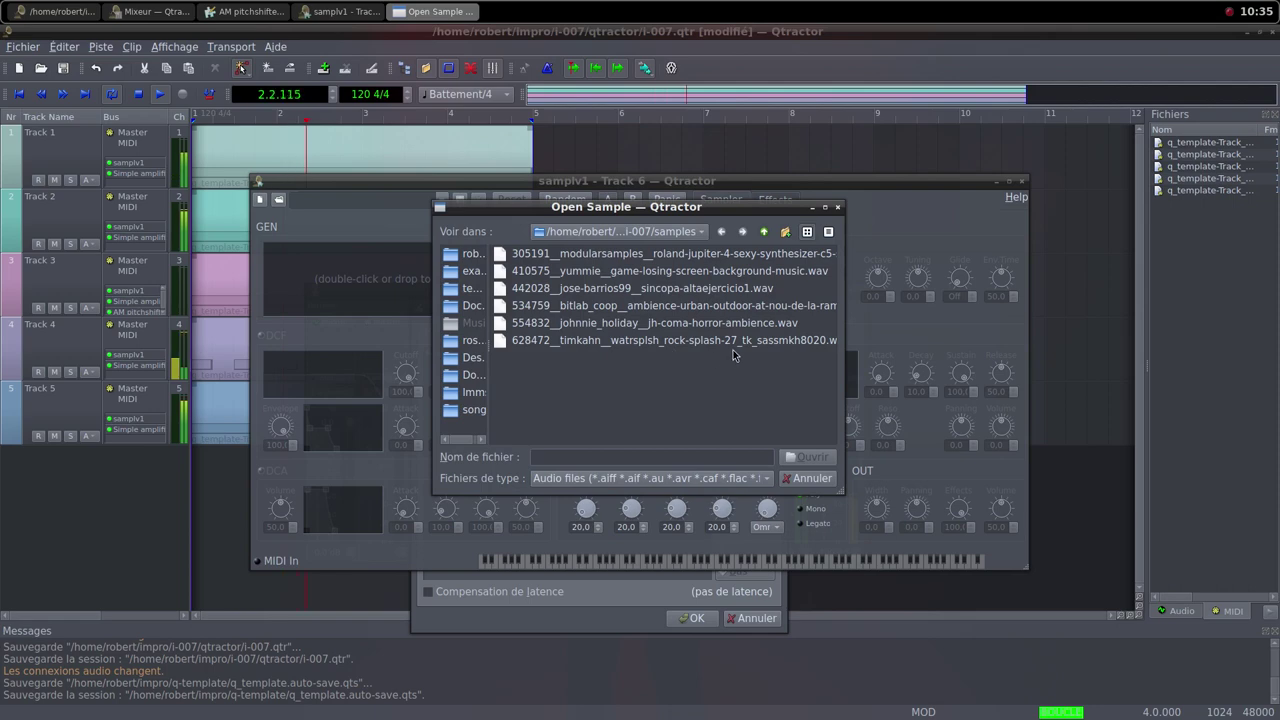
{"action": "left_click", "coordinate": [769, 307]}
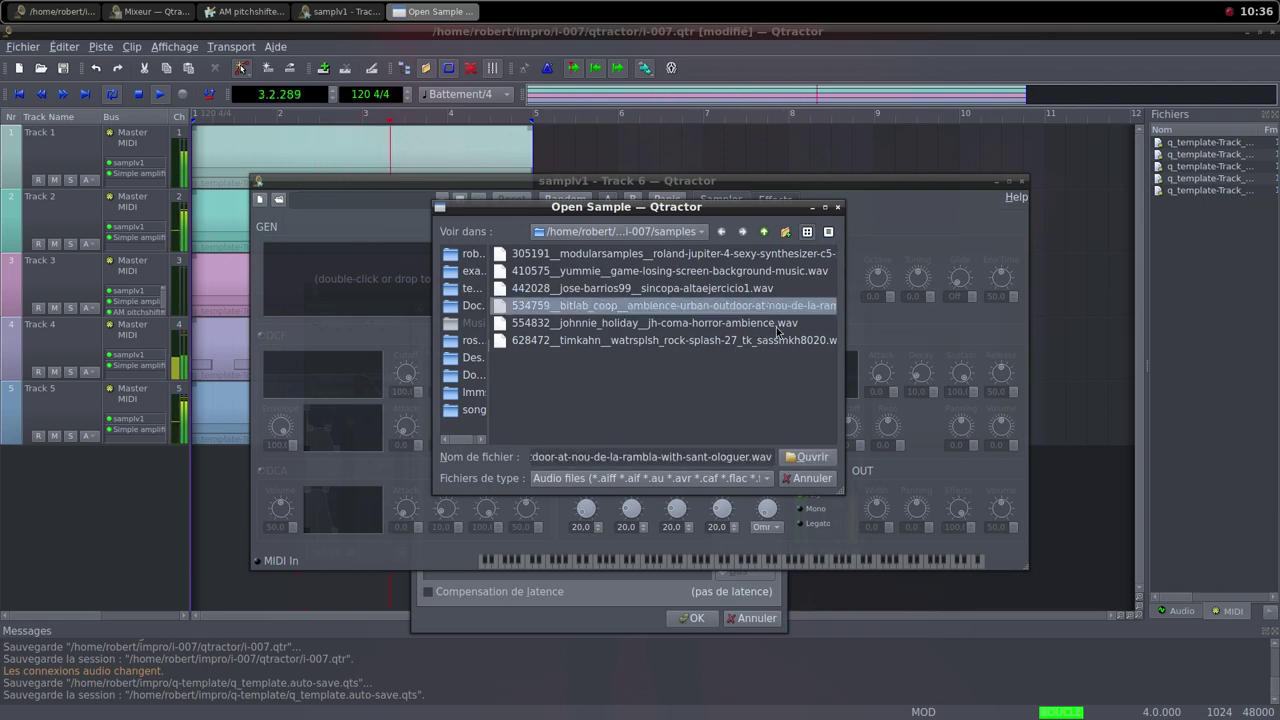
{"action": "left_click", "coordinate": [809, 458]}
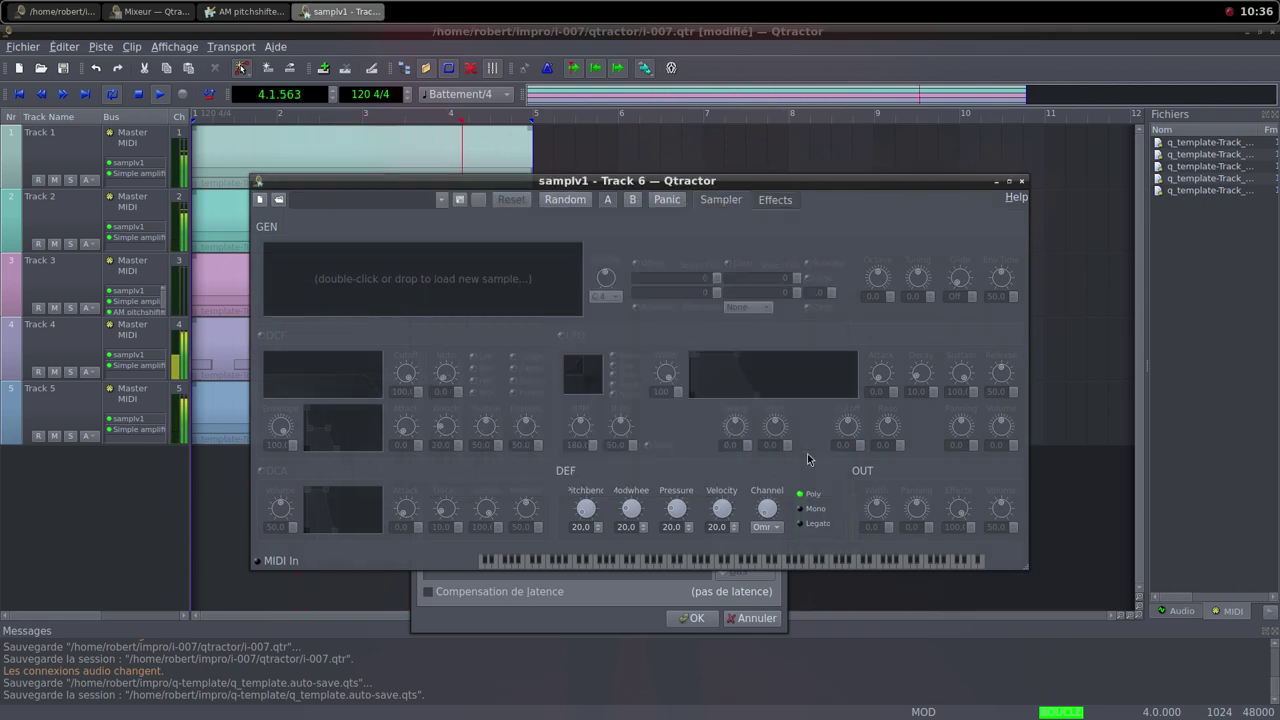
{"action": "left_click_drag", "start_coordinate": [284, 522], "coordinate": [290, 568]}
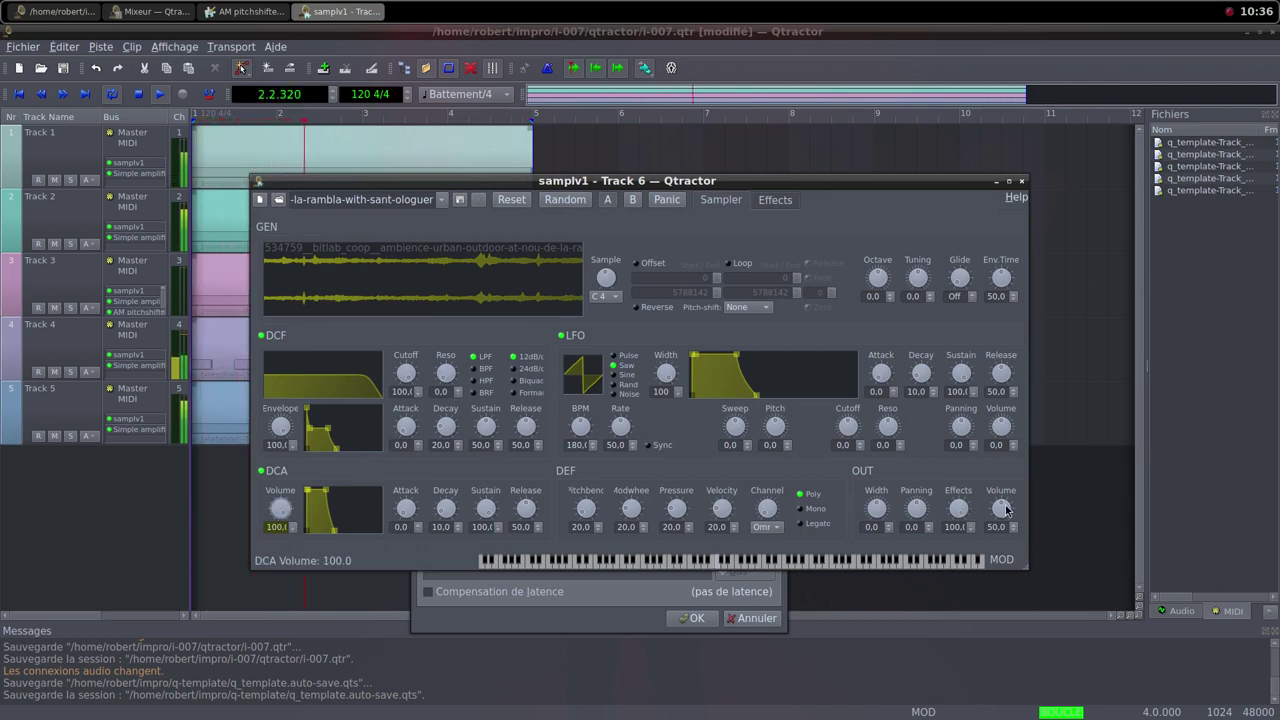
{"action": "left_click", "coordinate": [1021, 181]}
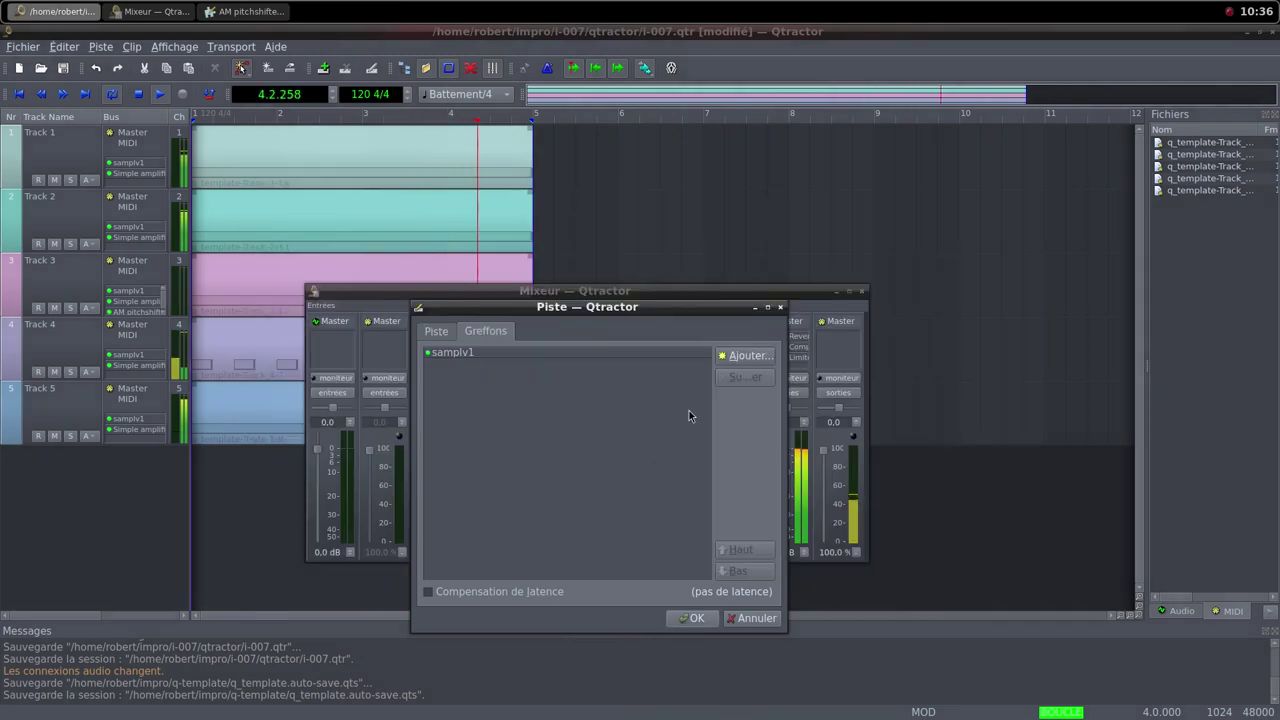
Confirm the new Track 6 with samplv1 as its only plugin and lower its mixer volume to 0 %
{"action": "left_click", "coordinate": [736, 358]}
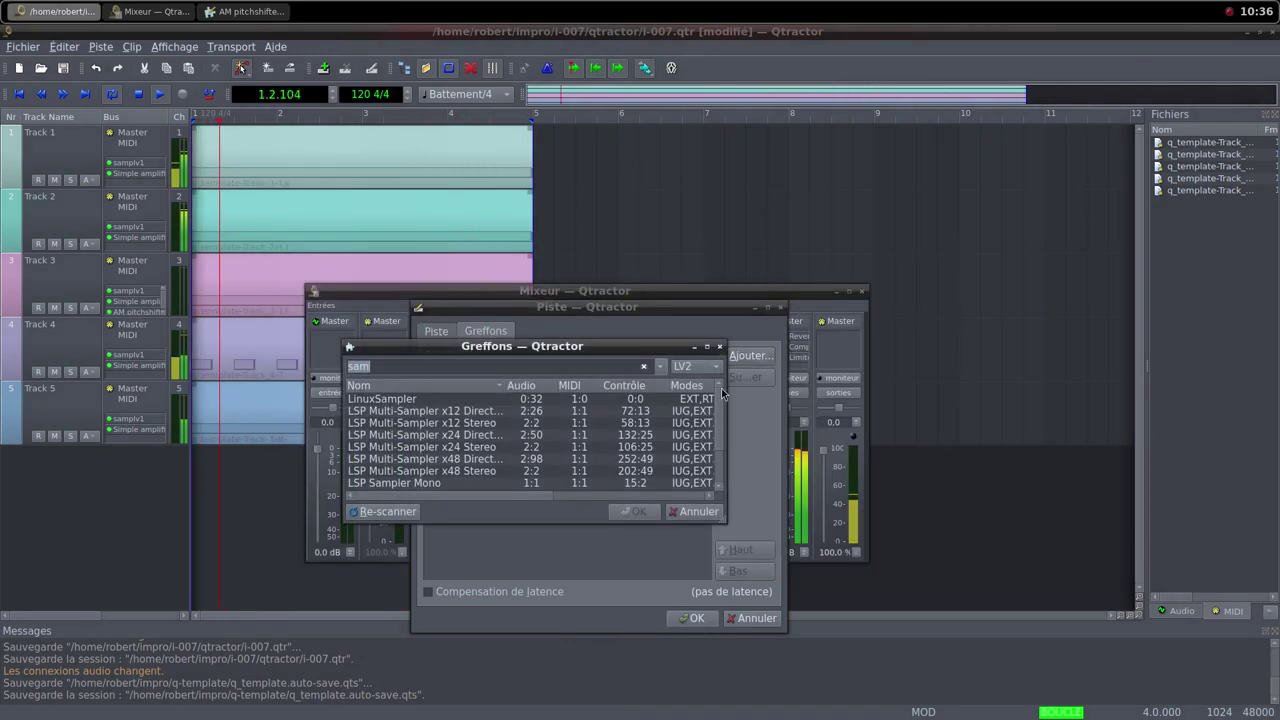
{"action": "left_click", "coordinate": [693, 513]}
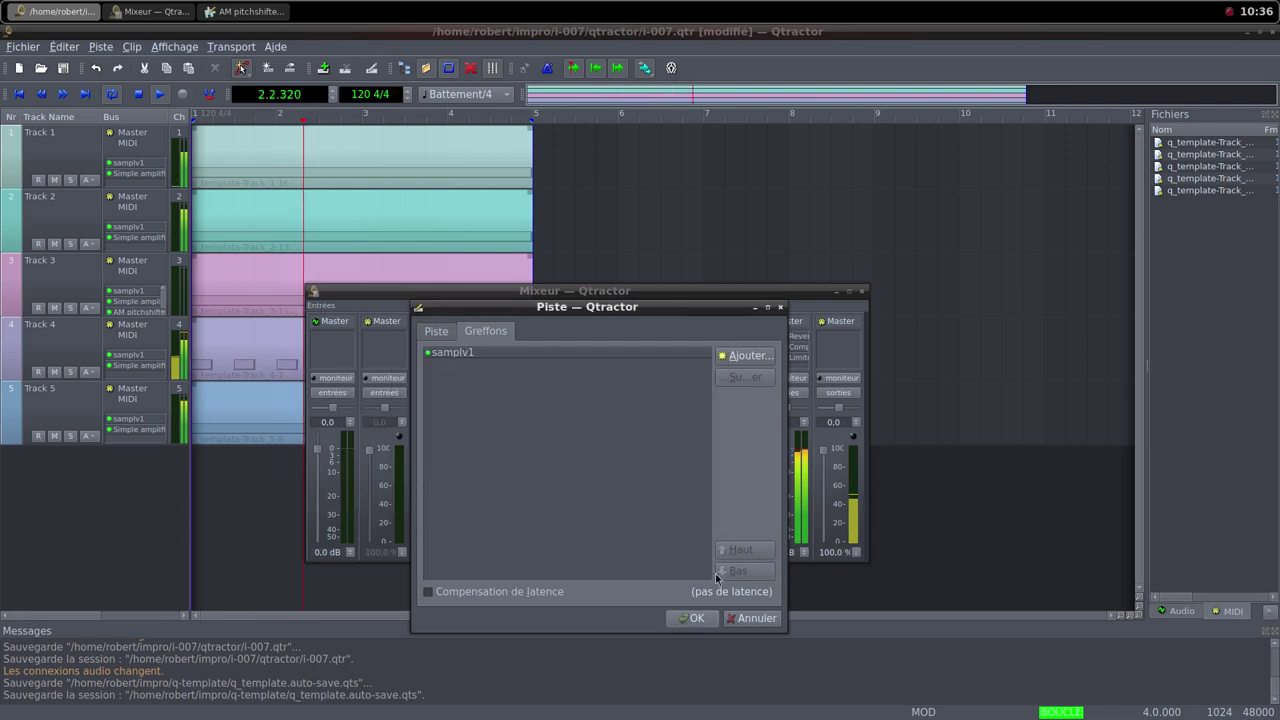
{"action": "left_click", "coordinate": [696, 618]}
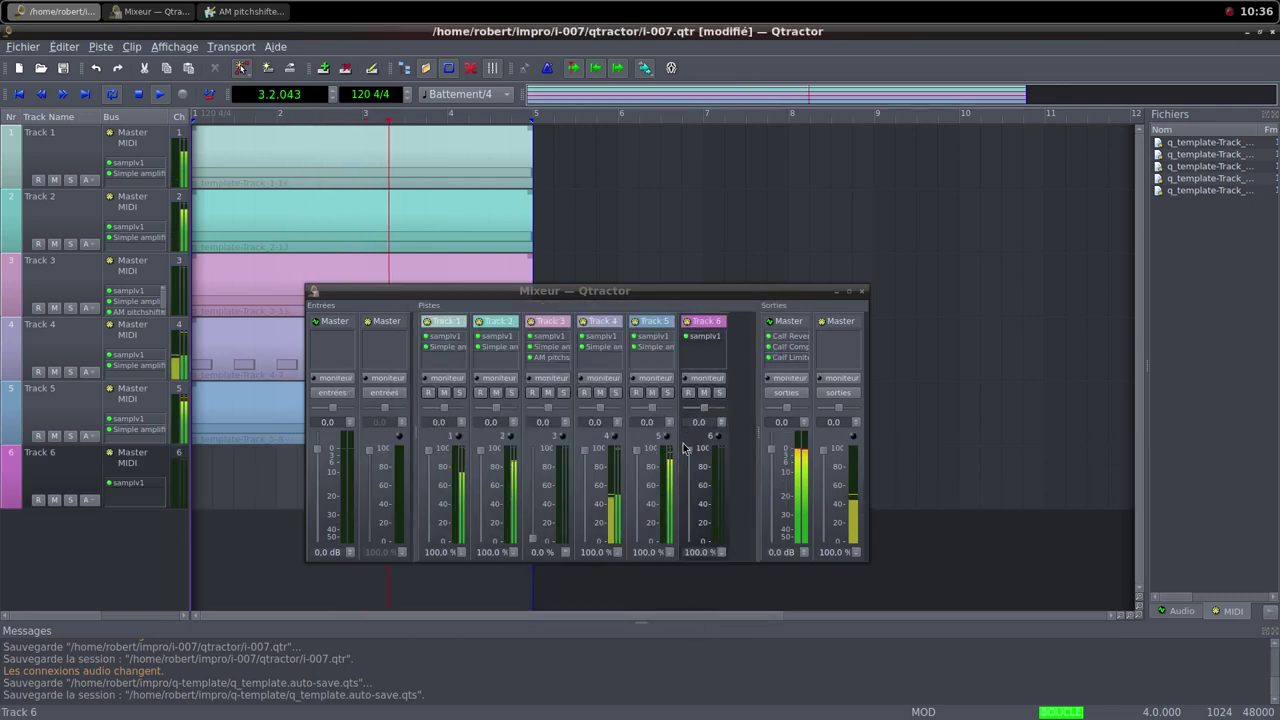
{"action": "left_click_drag", "start_coordinate": [690, 453], "coordinate": [689, 566]}
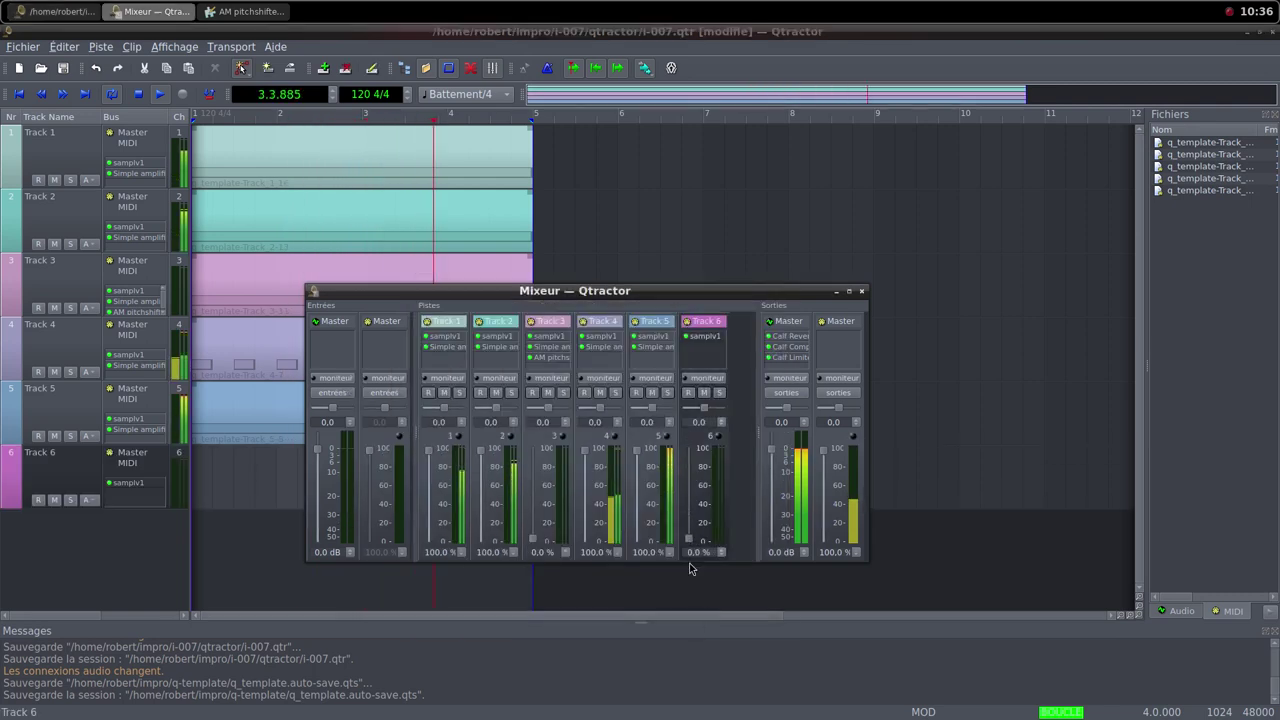
Create a new MIDI clip on Track 6 and draw a single C4 note lasting its full four bars
{"action": "left_click", "coordinate": [254, 471]}
{"action": "right_click", "coordinate": [243, 477]}
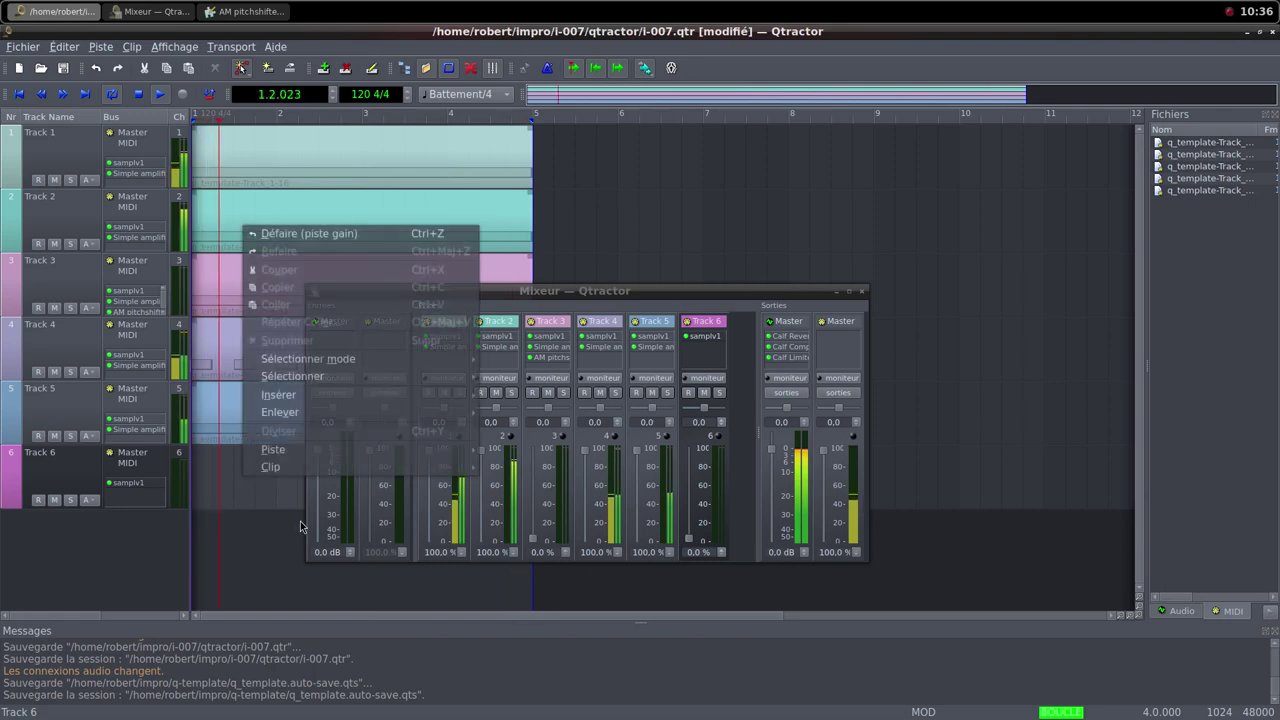
{"action": "mouse_move", "coordinate": [304, 467]}
{"action": "left_click", "coordinate": [490, 460]}
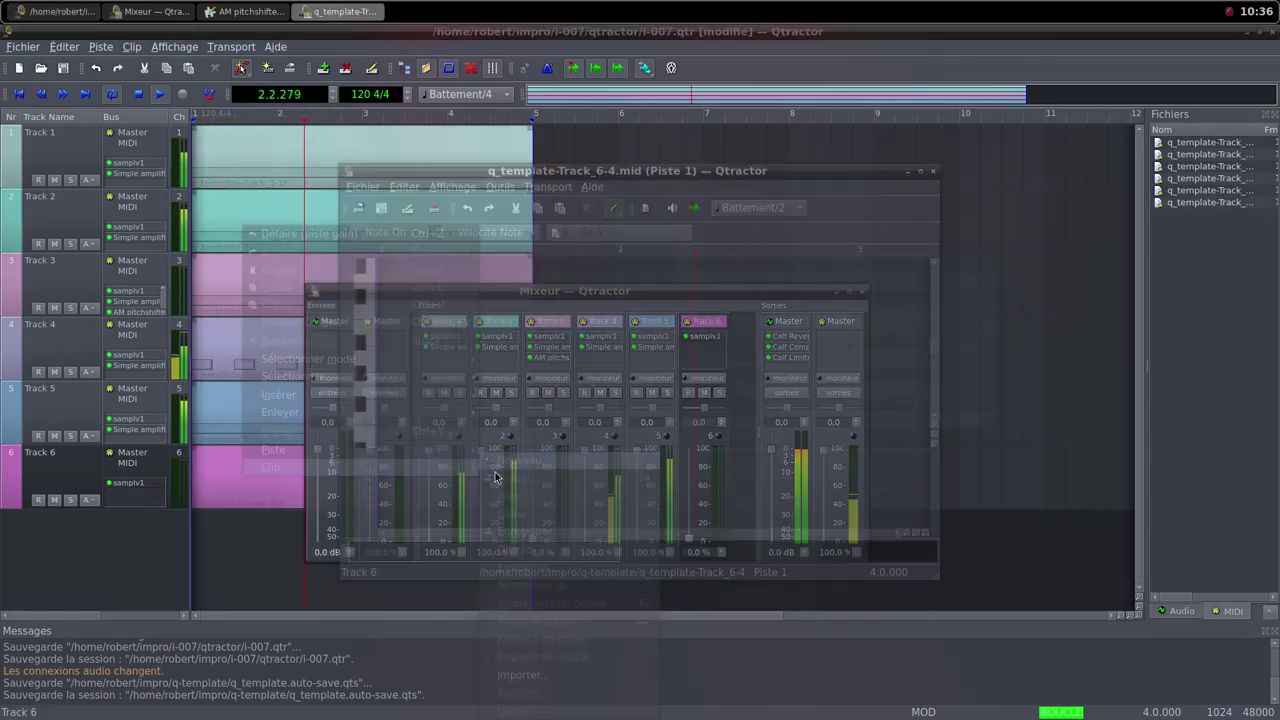
{"action": "left_click", "coordinate": [921, 171]}
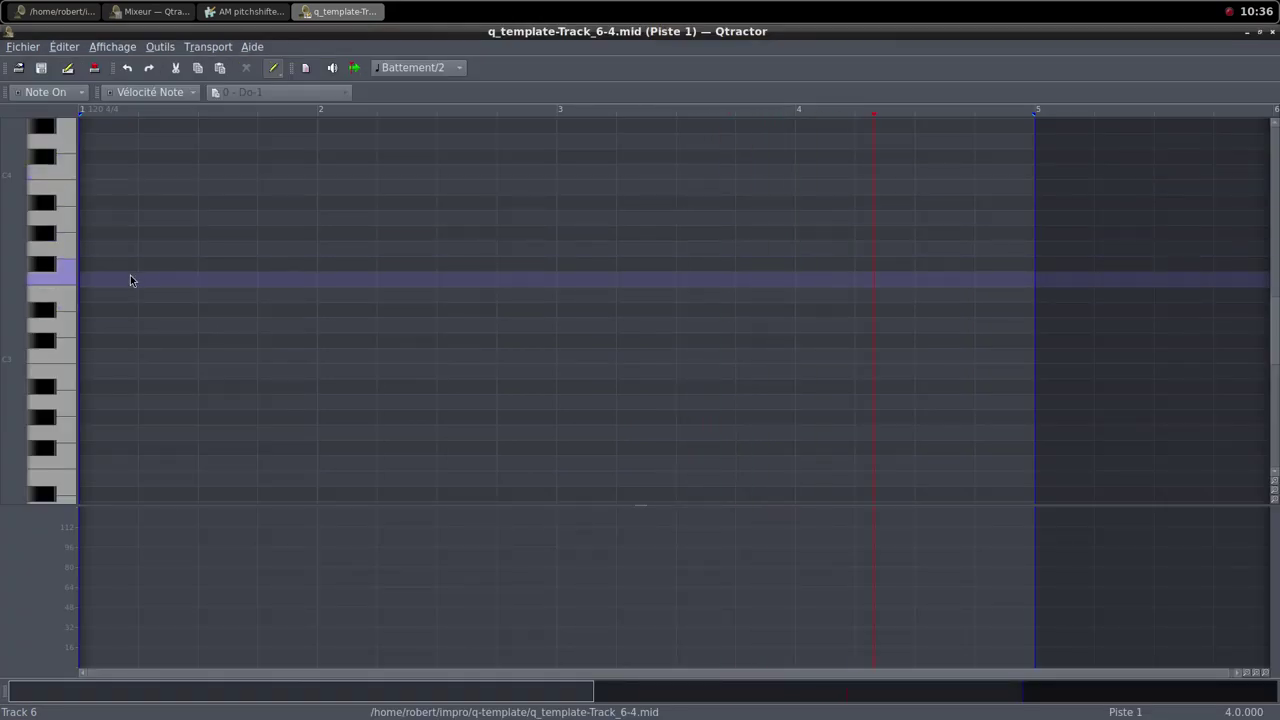
{"action": "left_click_drag", "start_coordinate": [86, 172], "coordinate": [1017, 172]}
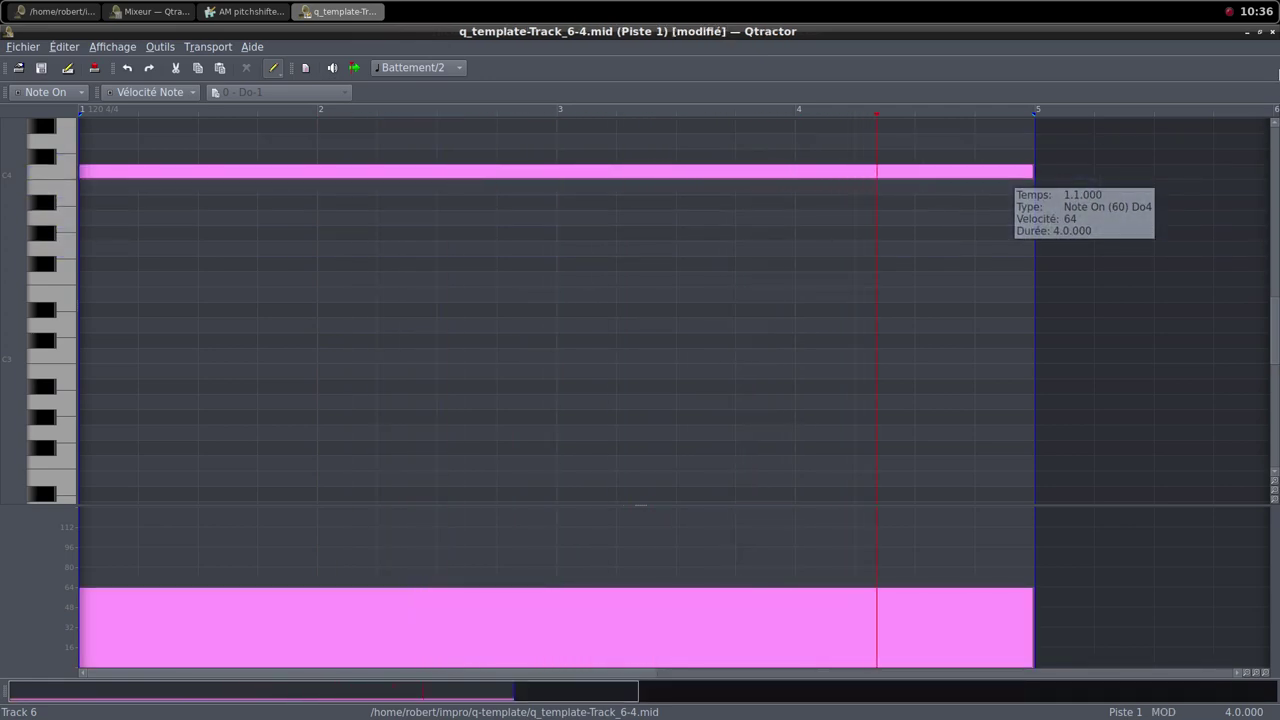
{"action": "left_click", "coordinate": [1262, 32]}
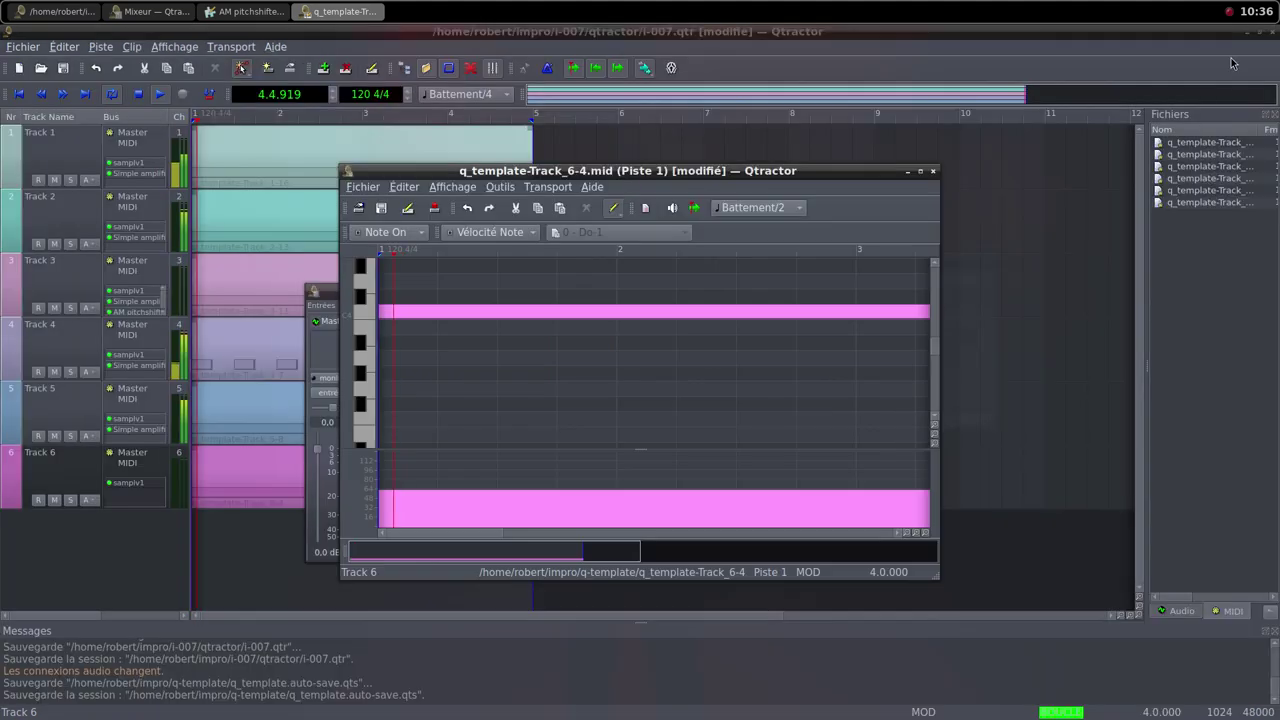
{"action": "left_click", "coordinate": [932, 172]}
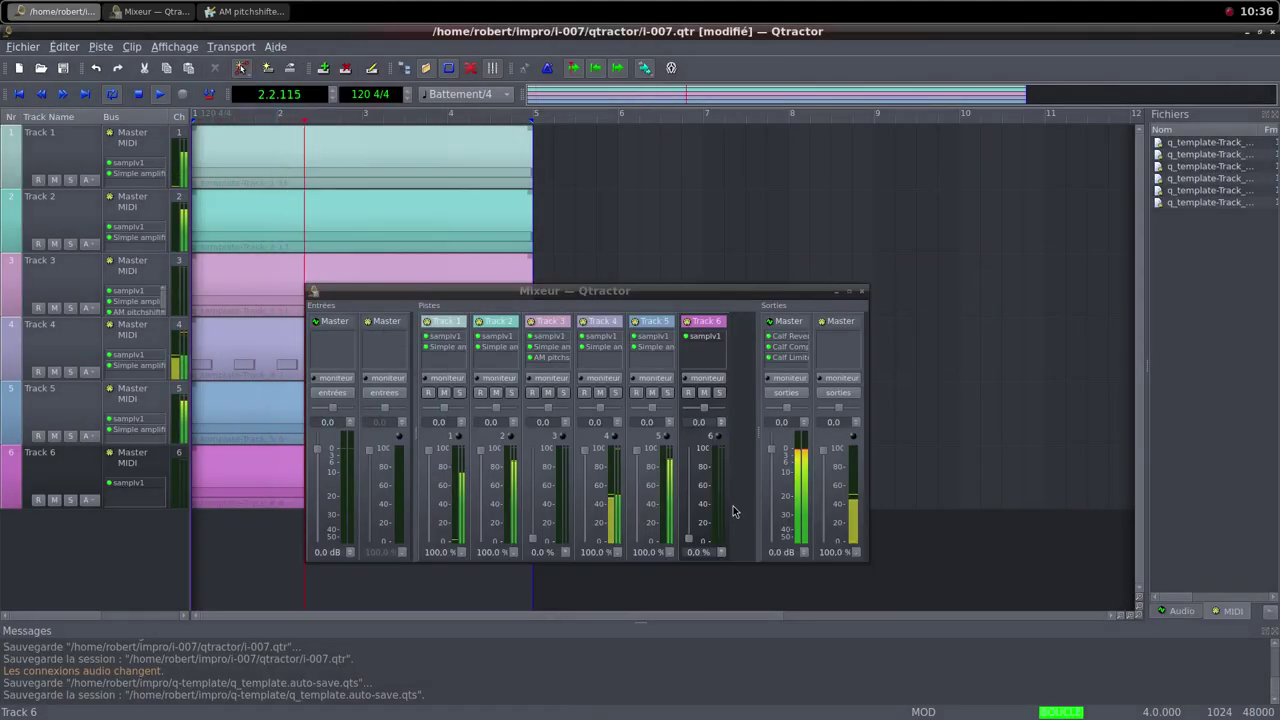
Return Track 6's mixer volume to 100 % and add a Simple amplifier with its gain at about 24.3 dB
{"action": "left_click_drag", "start_coordinate": [688, 541], "coordinate": [698, 448]}
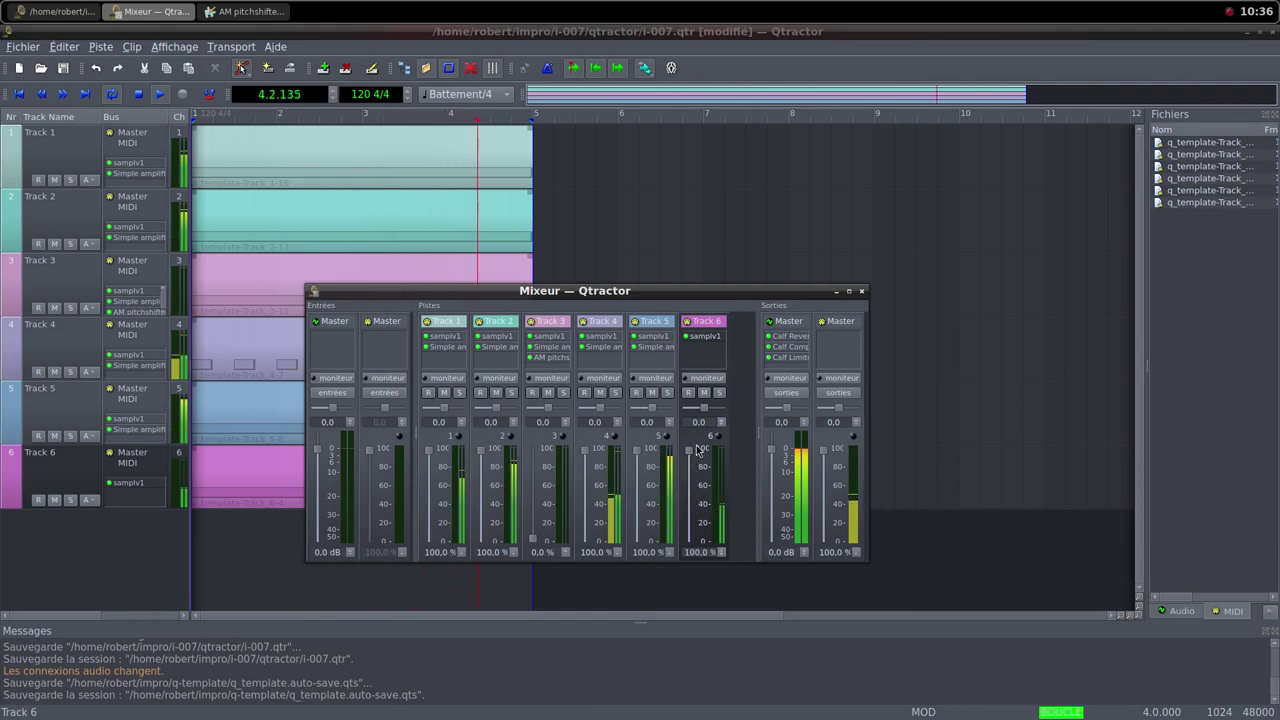
{"action": "right_click", "coordinate": [703, 362]}
{"action": "left_click", "coordinate": [715, 362]}
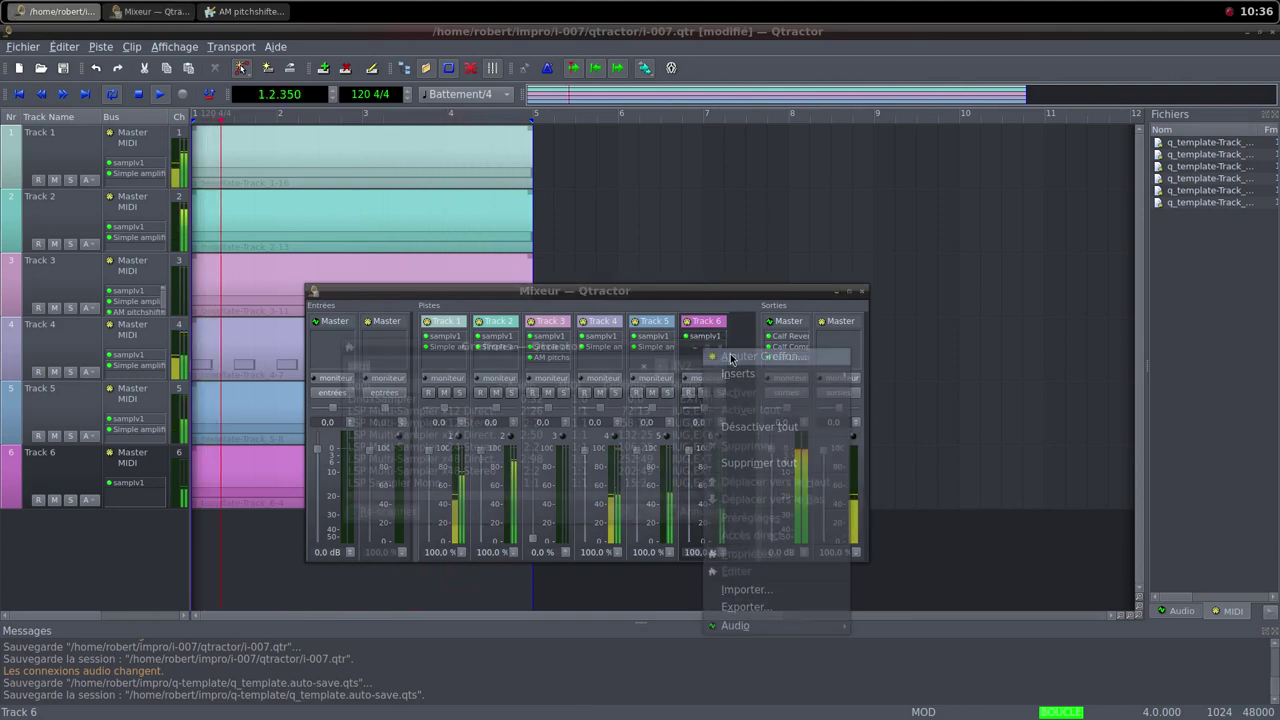
{"action": "type", "text": "simp"}
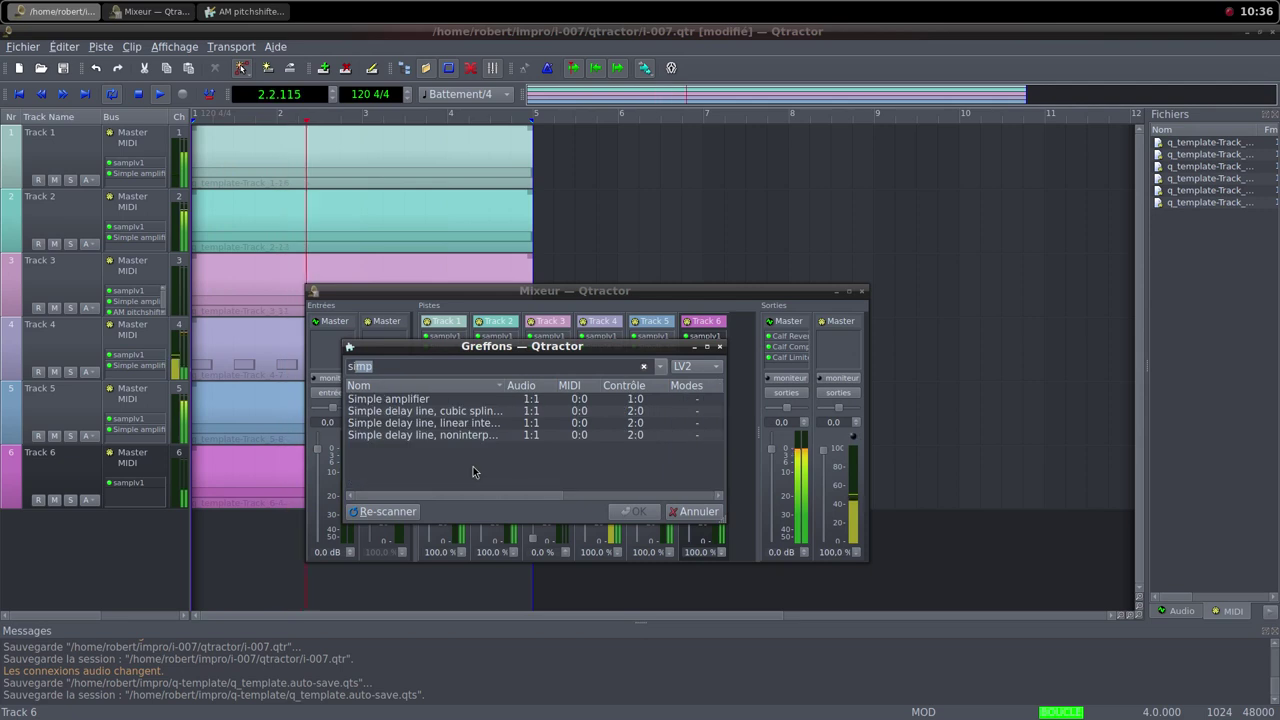
{"action": "double_click", "coordinate": [400, 398]}
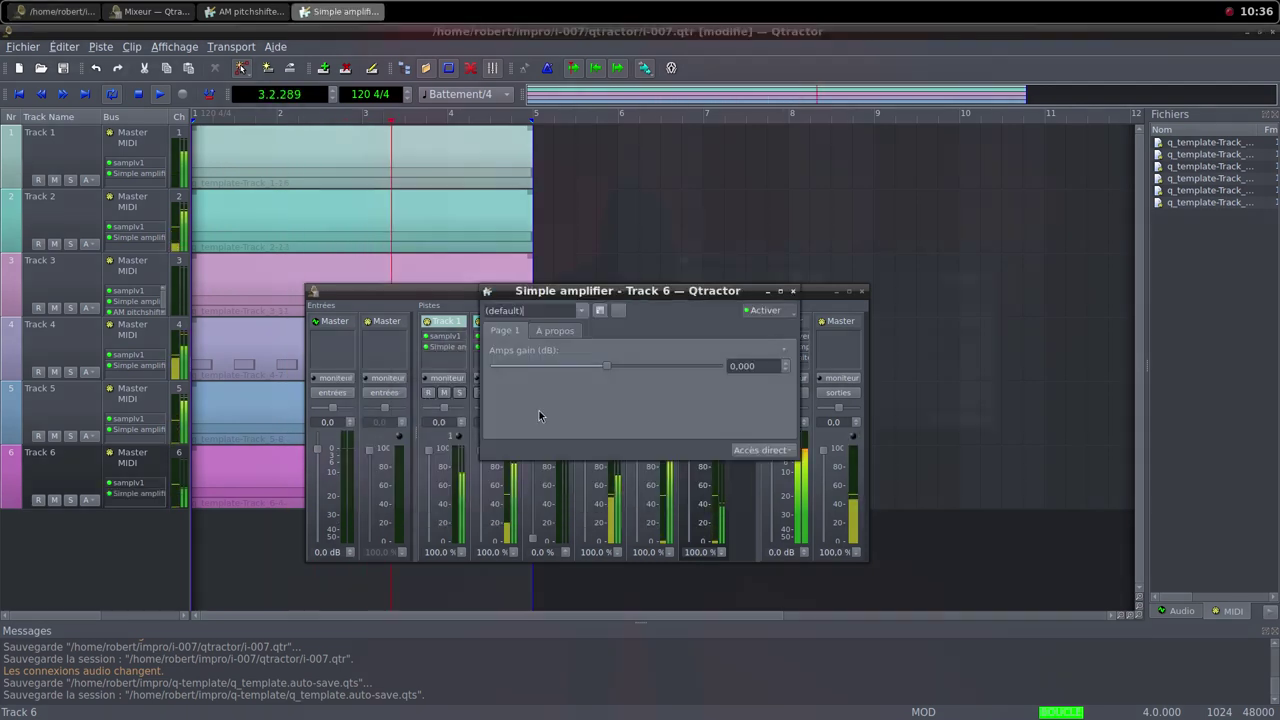
{"action": "left_click_drag", "start_coordinate": [646, 296], "coordinate": [713, 206]}
{"action": "left_click_drag", "start_coordinate": [671, 278], "coordinate": [710, 286]}
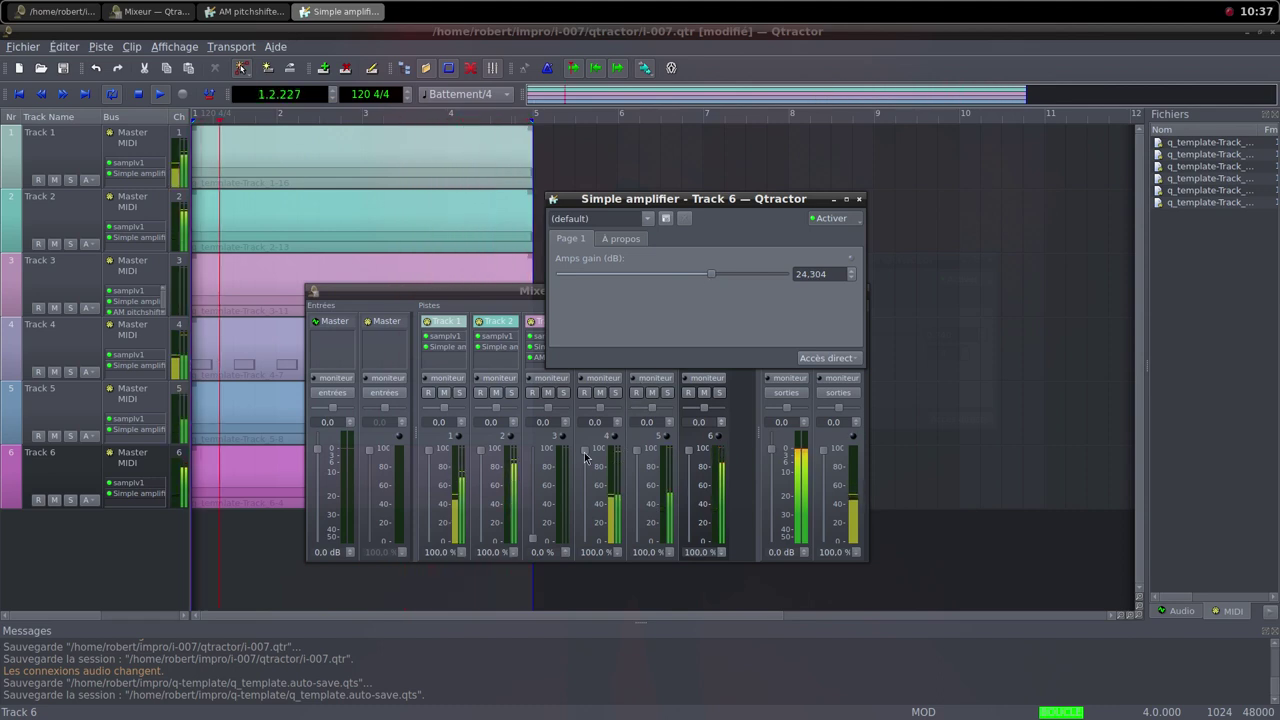
Fade Tracks 4 and 1 out to 0 % in the mixer, and gradually bring Track 3 to 96.2 % and Track 4 back to 100 %
{"action": "left_click_drag", "start_coordinate": [586, 458], "coordinate": [587, 537]}
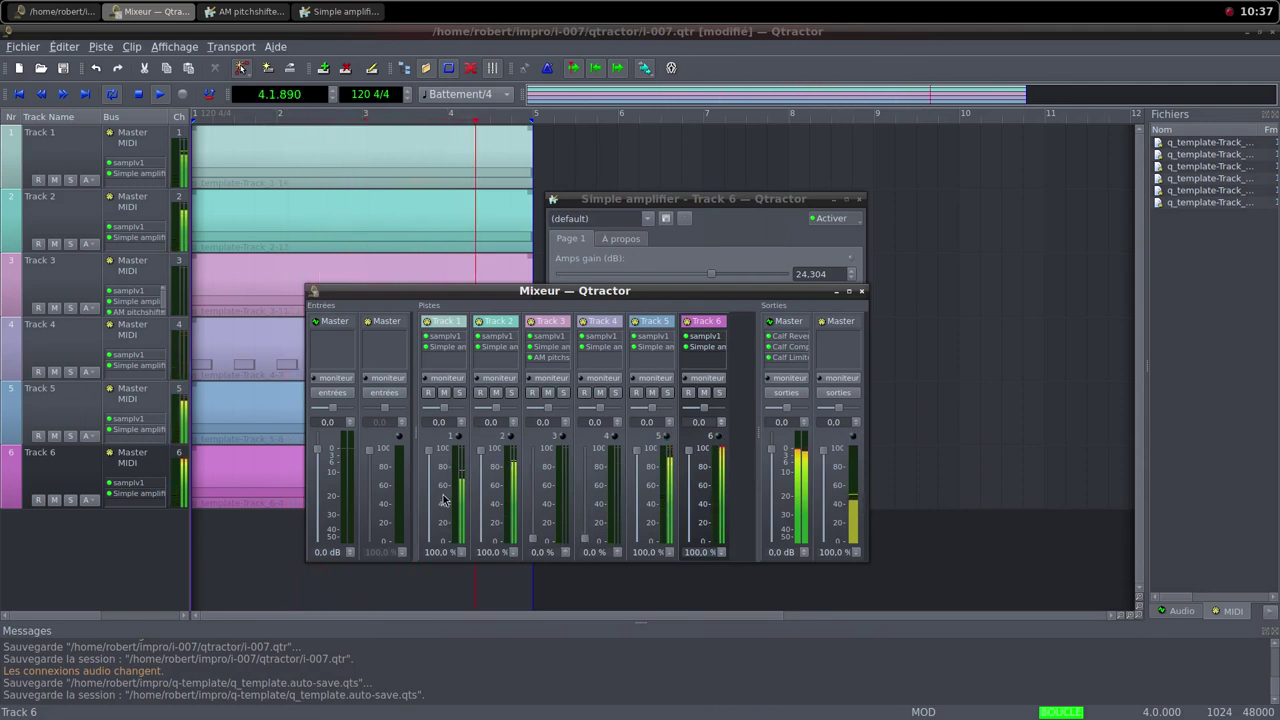
{"action": "left_click_drag", "start_coordinate": [429, 456], "coordinate": [441, 540]}
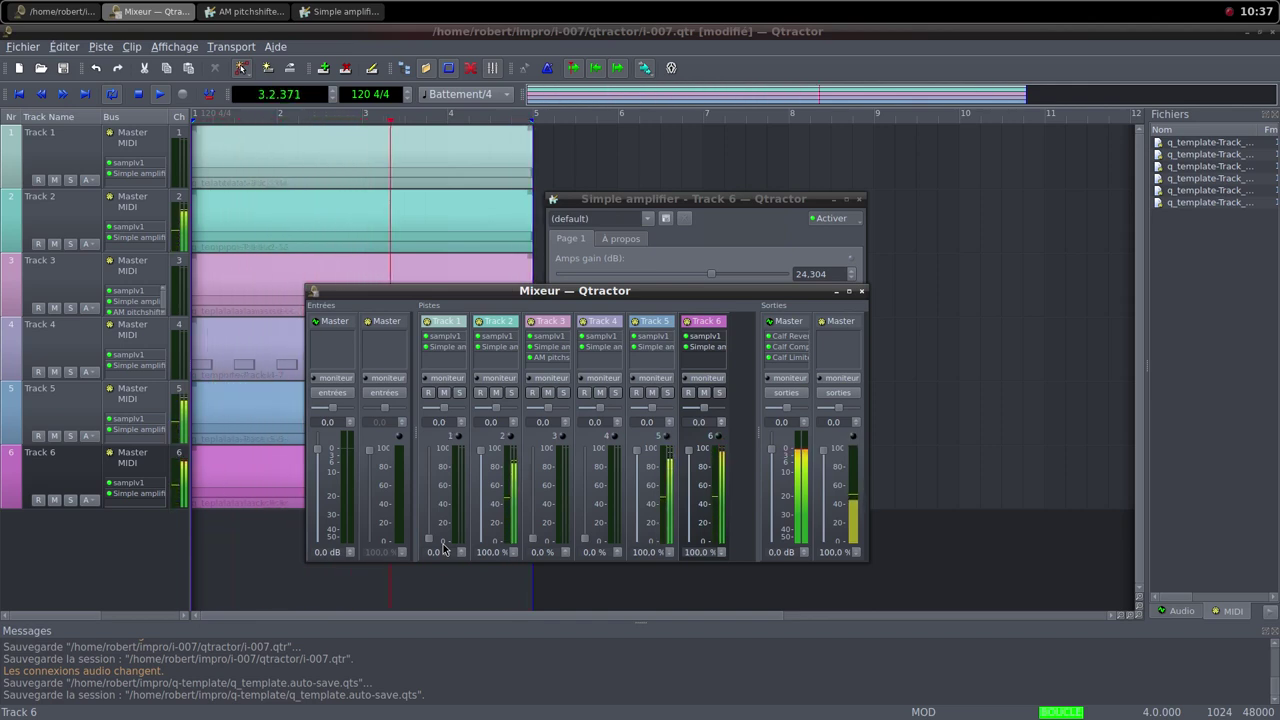
{"action": "left_click", "coordinate": [533, 533]}
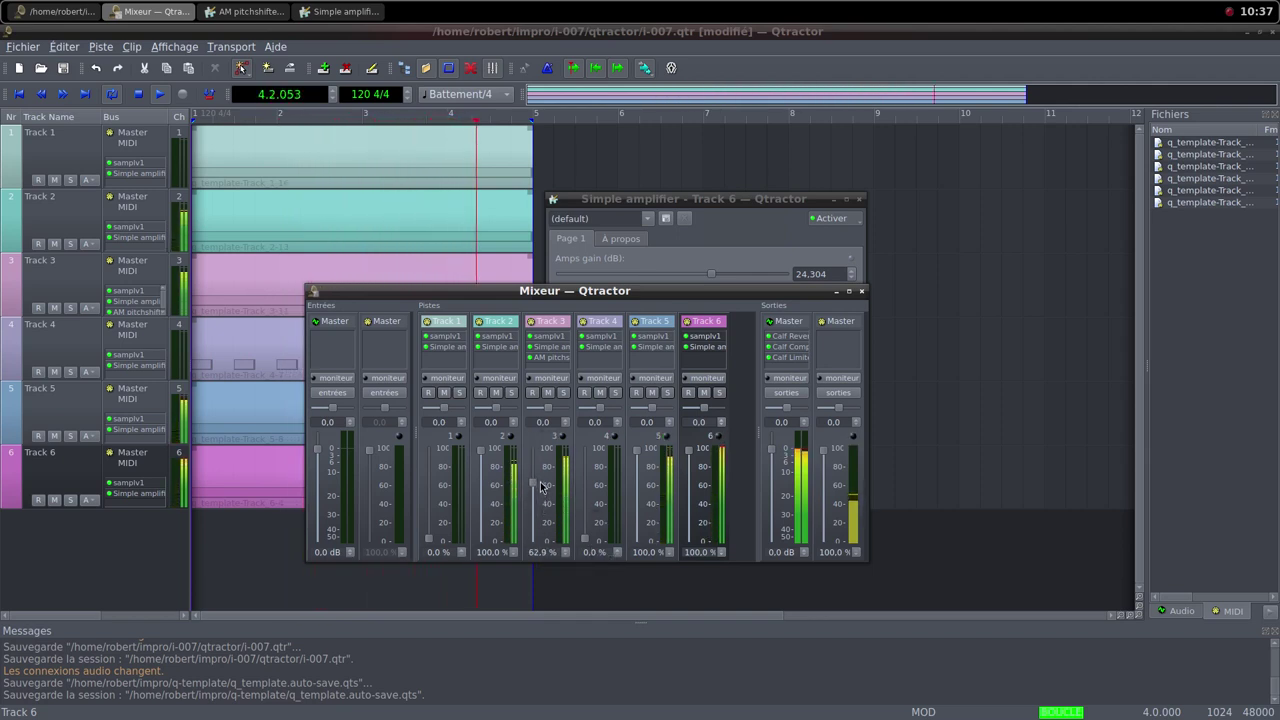
{"action": "left_click_drag", "start_coordinate": [537, 456], "coordinate": [537, 444]}
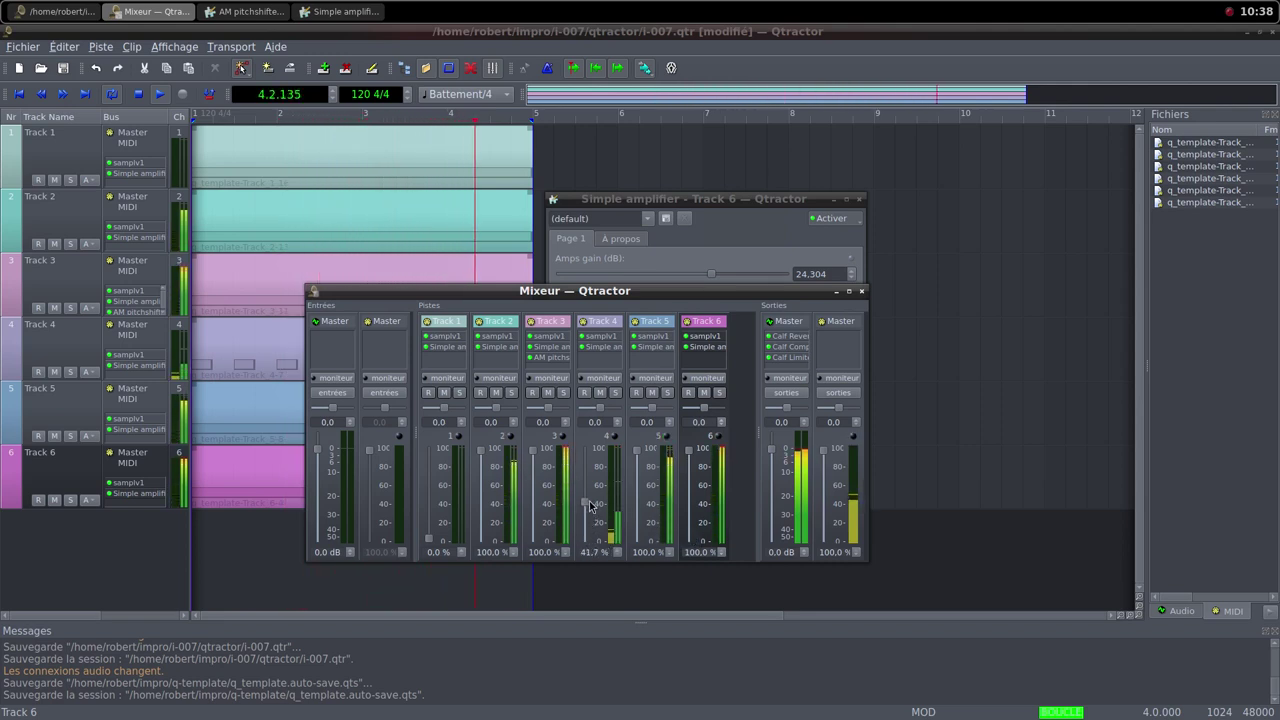
{"action": "left_click_drag", "start_coordinate": [590, 487], "coordinate": [589, 455]}
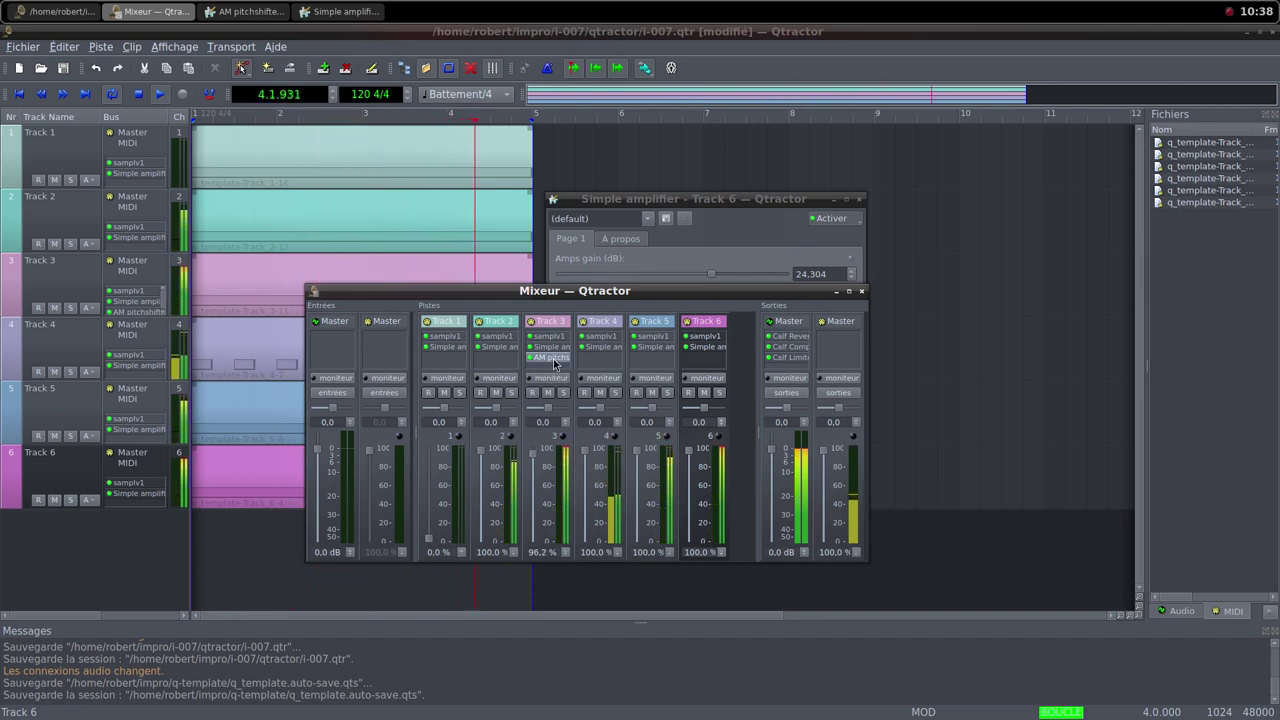
Raise the pitch shift of Track 3's AM pitchshifter to about 1.91
{"action": "double_click", "coordinate": [553, 358]}
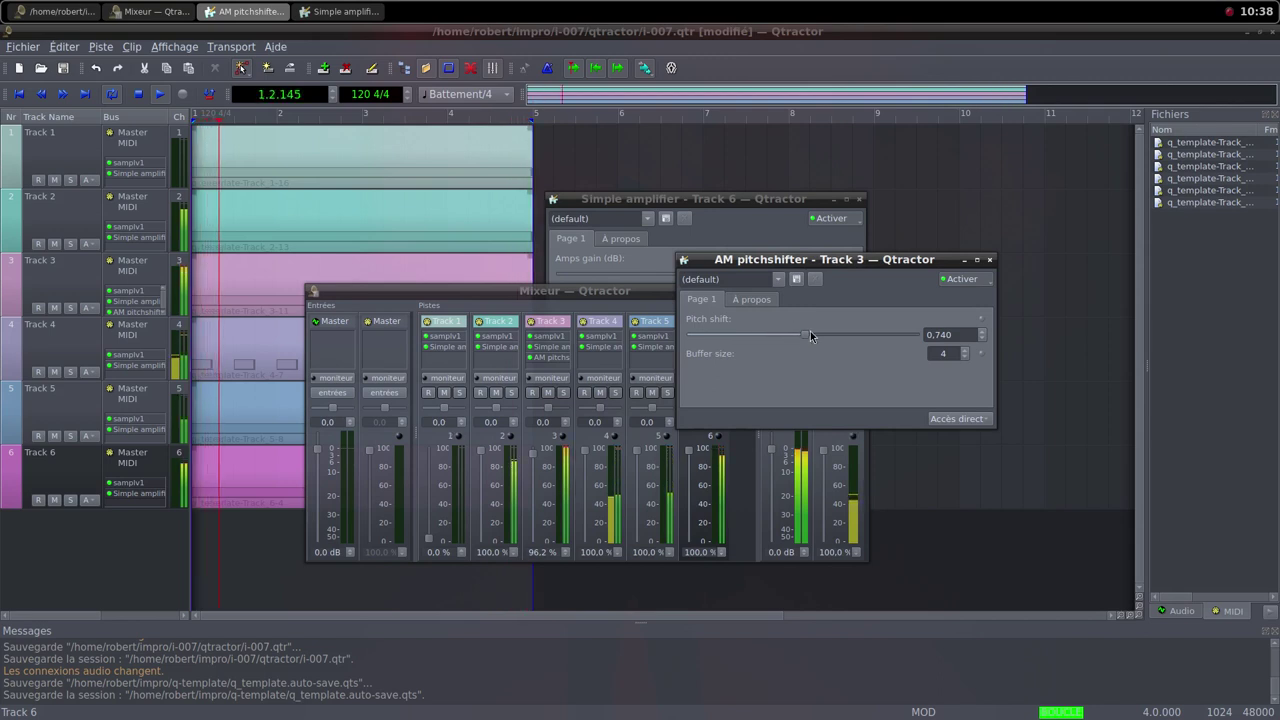
{"action": "left_click_drag", "start_coordinate": [810, 338], "coordinate": [853, 348]}
{"action": "mouse_move", "coordinate": [859, 349]}
{"action": "left_mouse_down"}
{"action": "mouse_move", "coordinate": [877, 354]}
{"action": "mouse_move", "coordinate": [862, 349]}
{"action": "left_mouse_up"}
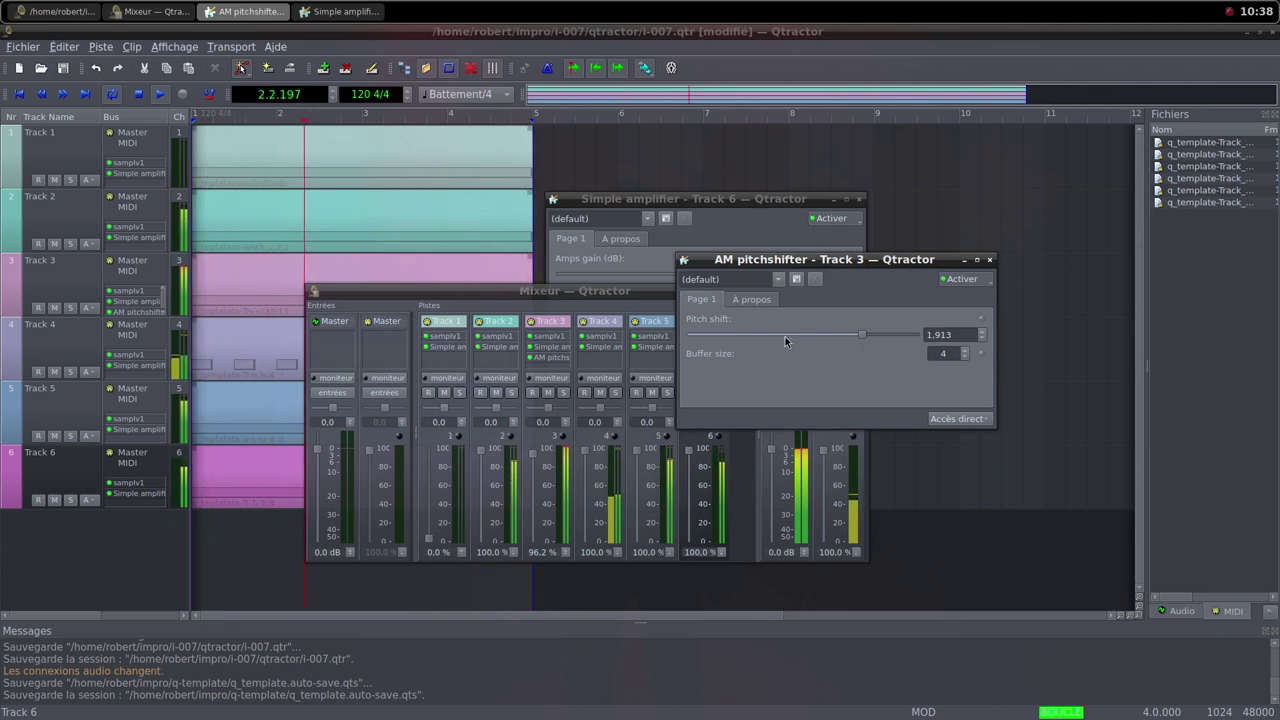
{"action": "left_click", "coordinate": [990, 259]}
Set the gain of Track 3's Simple amplifier to about 5.19 dB
{"action": "double_click", "coordinate": [545, 347]}
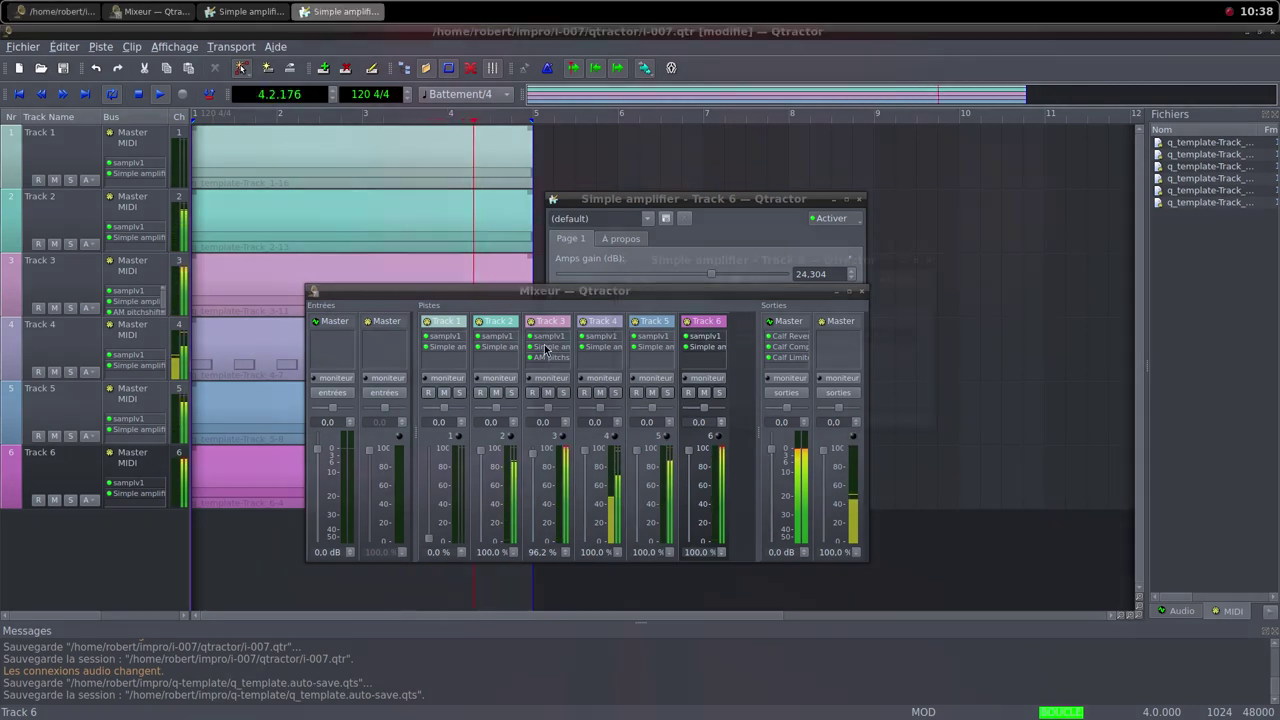
{"action": "left_click_drag", "start_coordinate": [758, 336], "coordinate": [752, 337]}
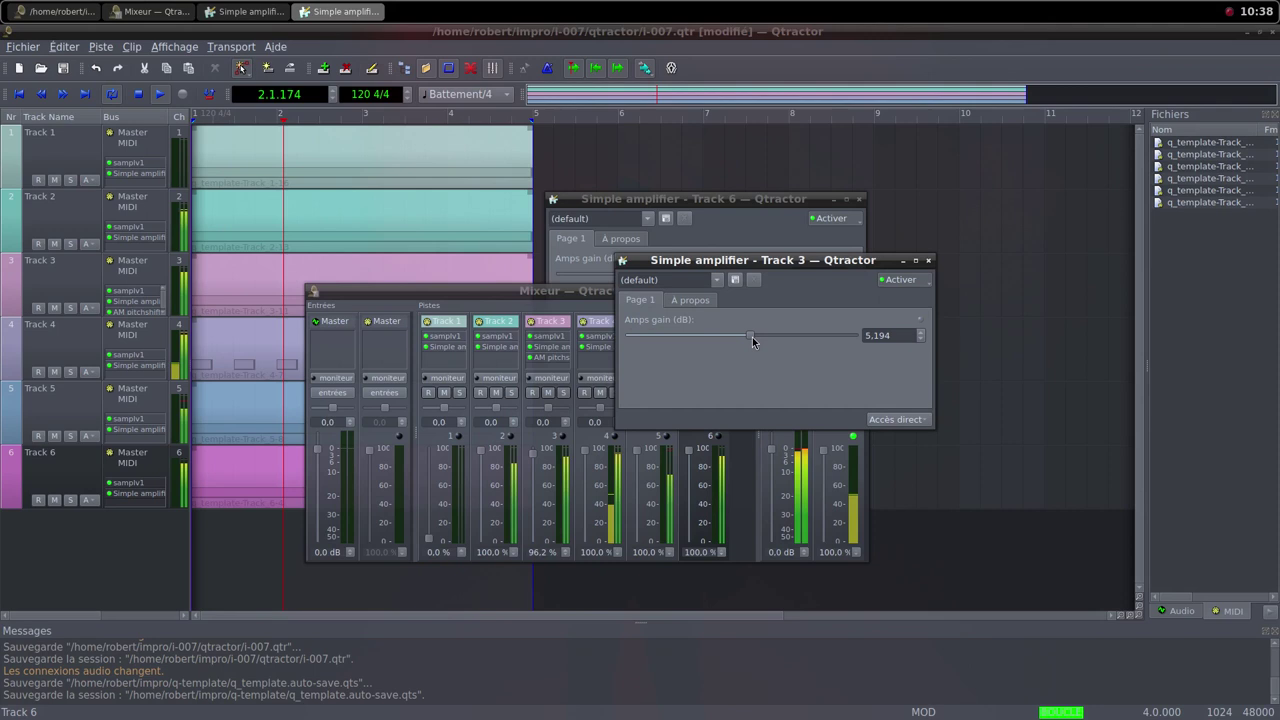
{"action": "left_click", "coordinate": [928, 260]}
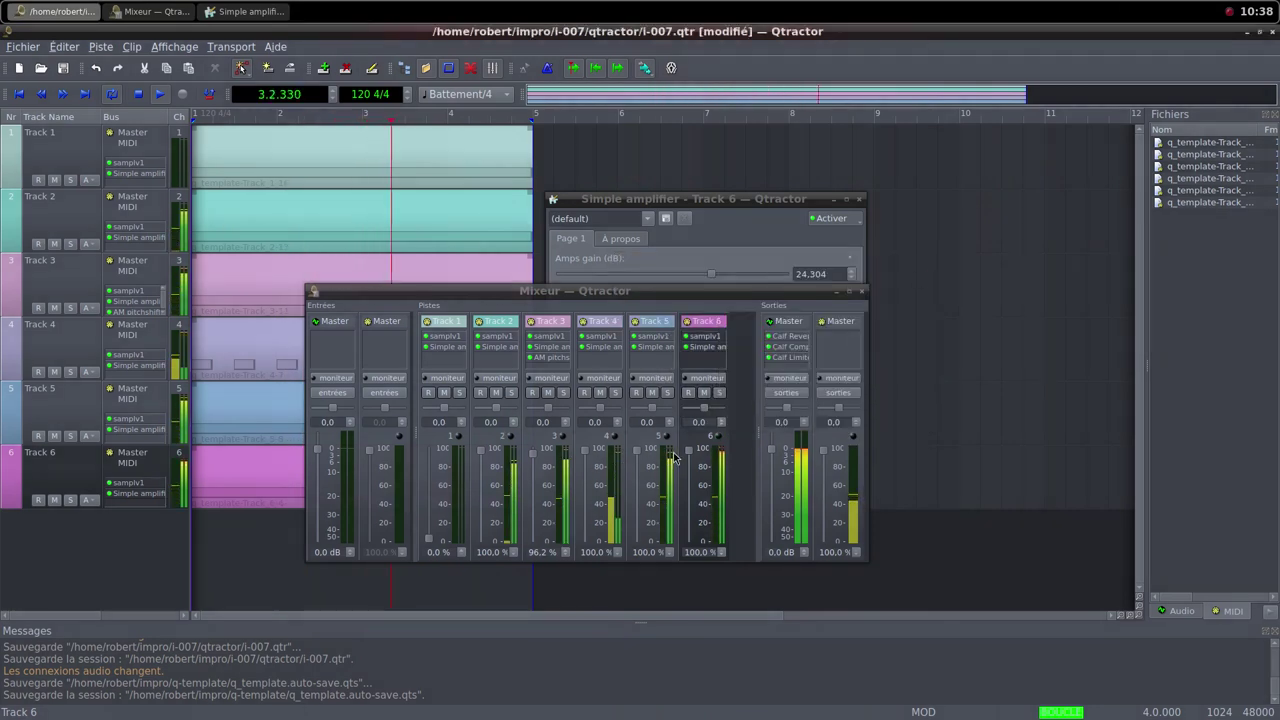
Fade Tracks 6 and 5 out to 0 %, bring Track 1 back to 100 %, and fade out Tracks 3 and 2 to 0 %
{"action": "left_click_drag", "start_coordinate": [687, 455], "coordinate": [695, 560]}
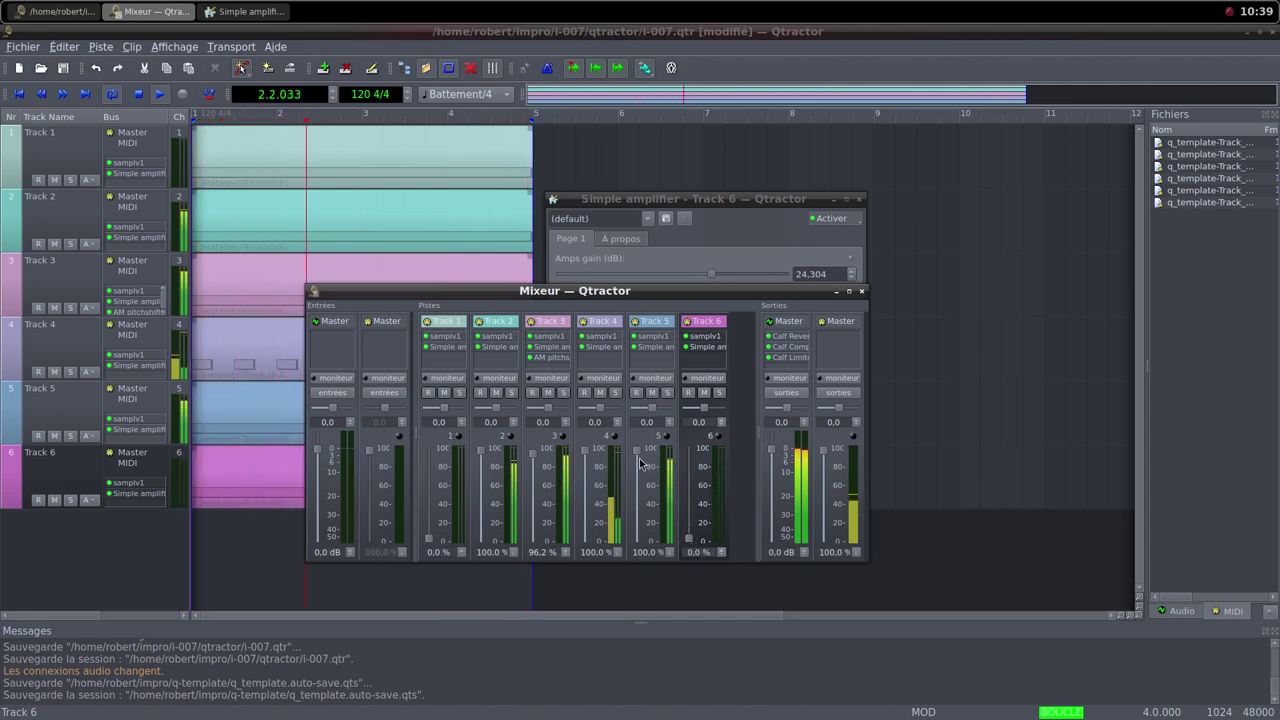
{"action": "left_click_drag", "start_coordinate": [637, 457], "coordinate": [642, 545]}
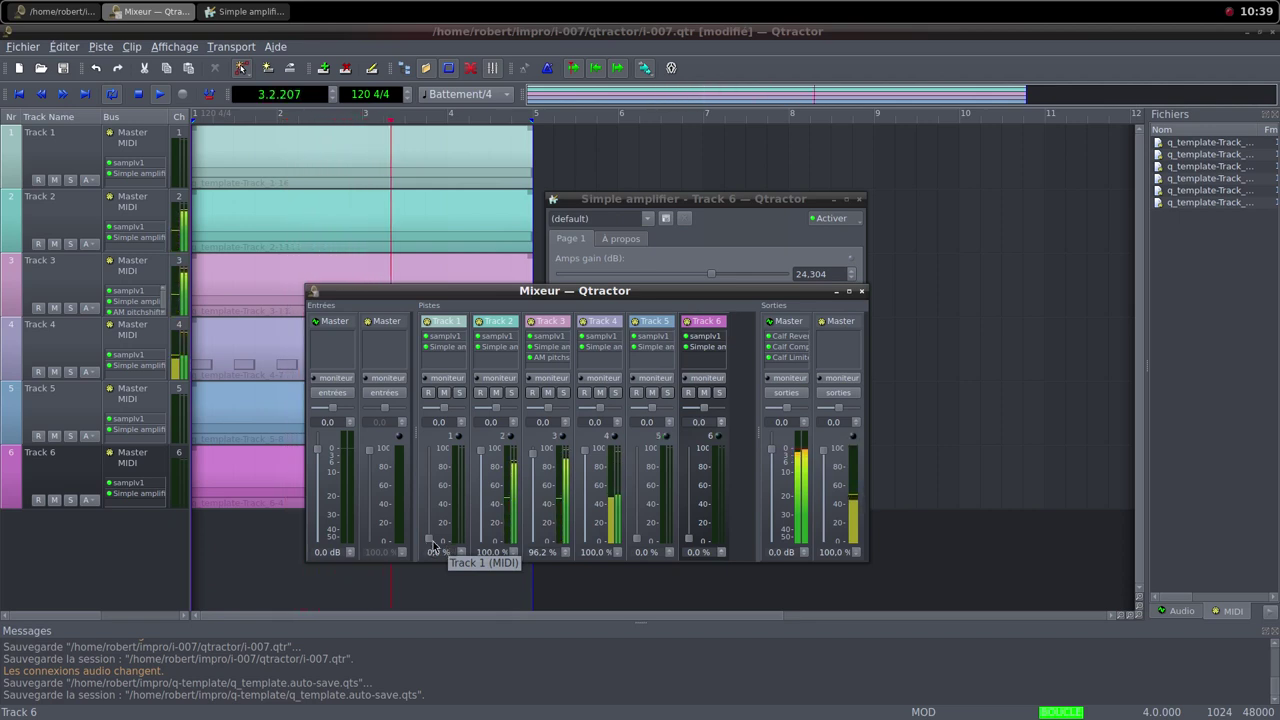
{"action": "left_click_drag", "start_coordinate": [426, 546], "coordinate": [427, 455]}
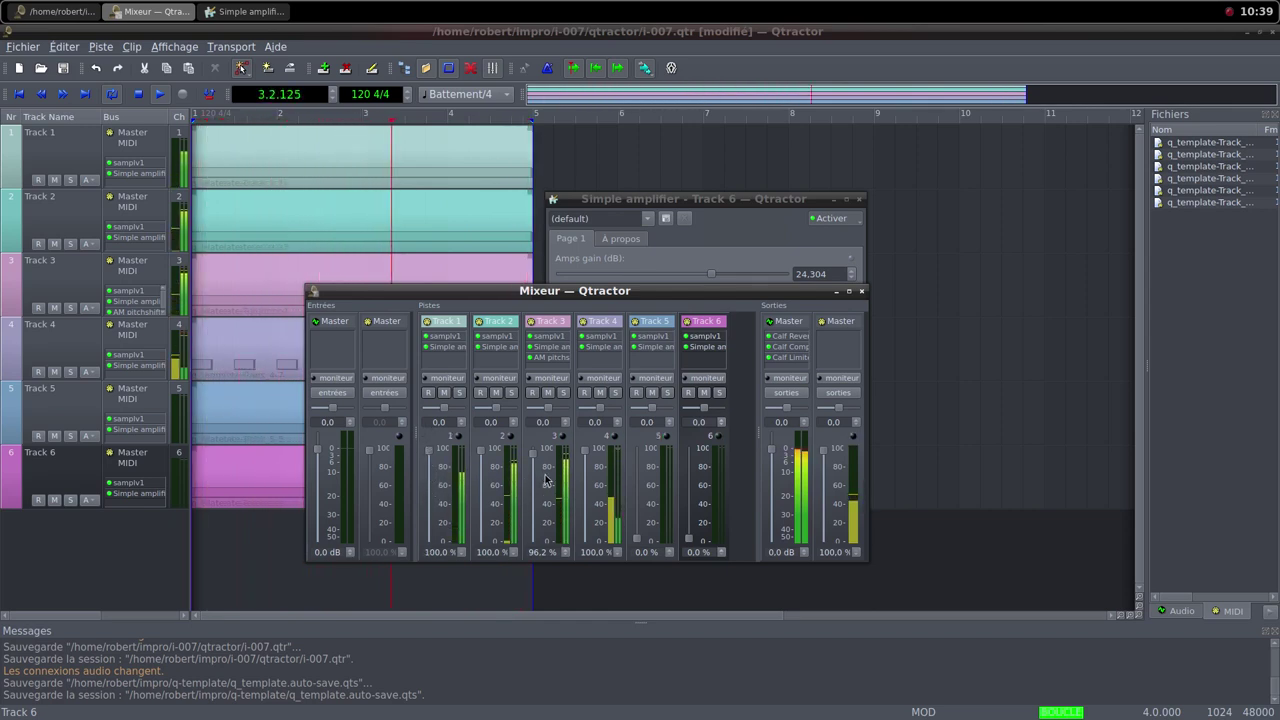
{"action": "left_click_drag", "start_coordinate": [535, 460], "coordinate": [537, 546]}
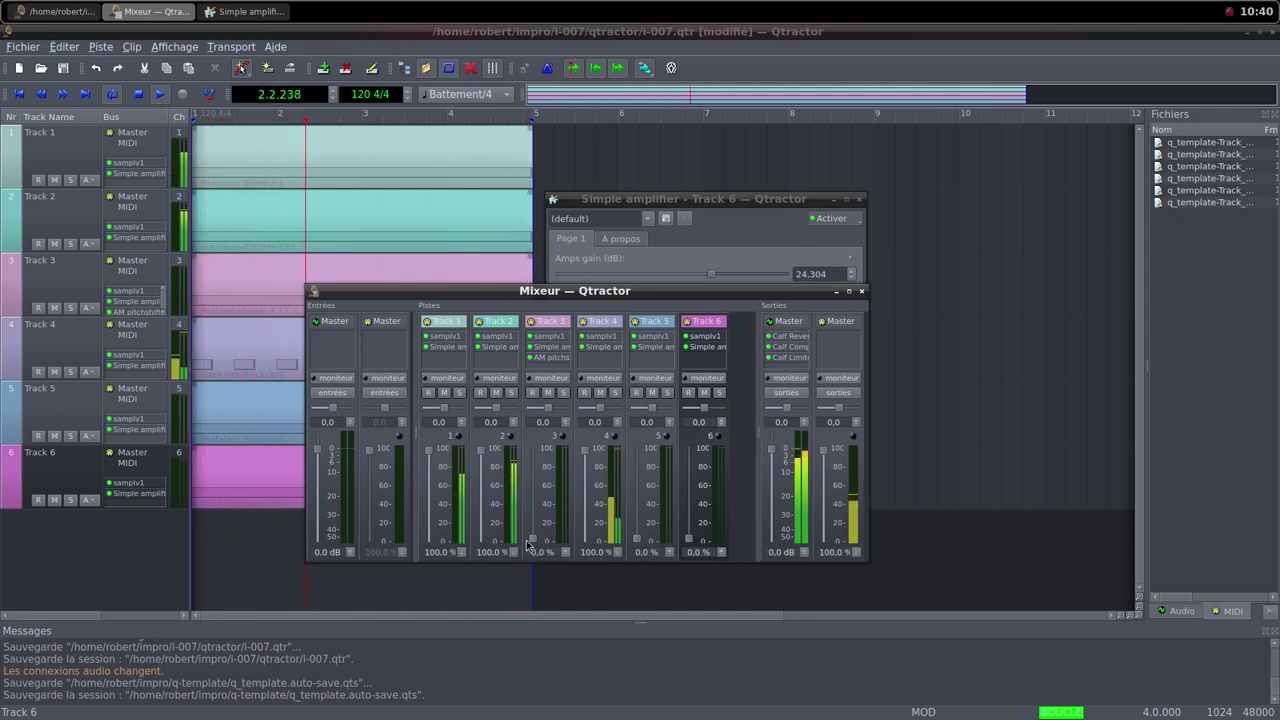
{"action": "left_click_drag", "start_coordinate": [482, 460], "coordinate": [492, 550]}
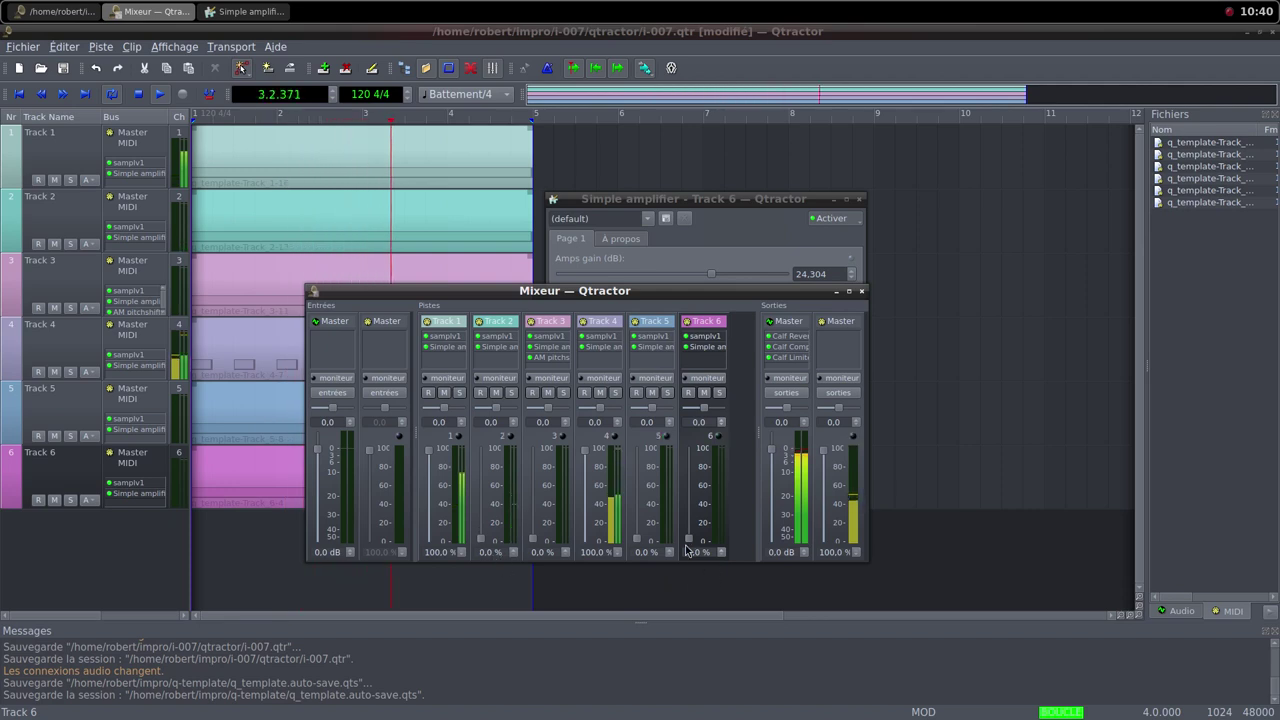
Fade Track 6 in to 97.7 % in the mixer, and gradually bring Track 5 up to 100 %
{"action": "left_click_drag", "start_coordinate": [689, 546], "coordinate": [684, 469]}
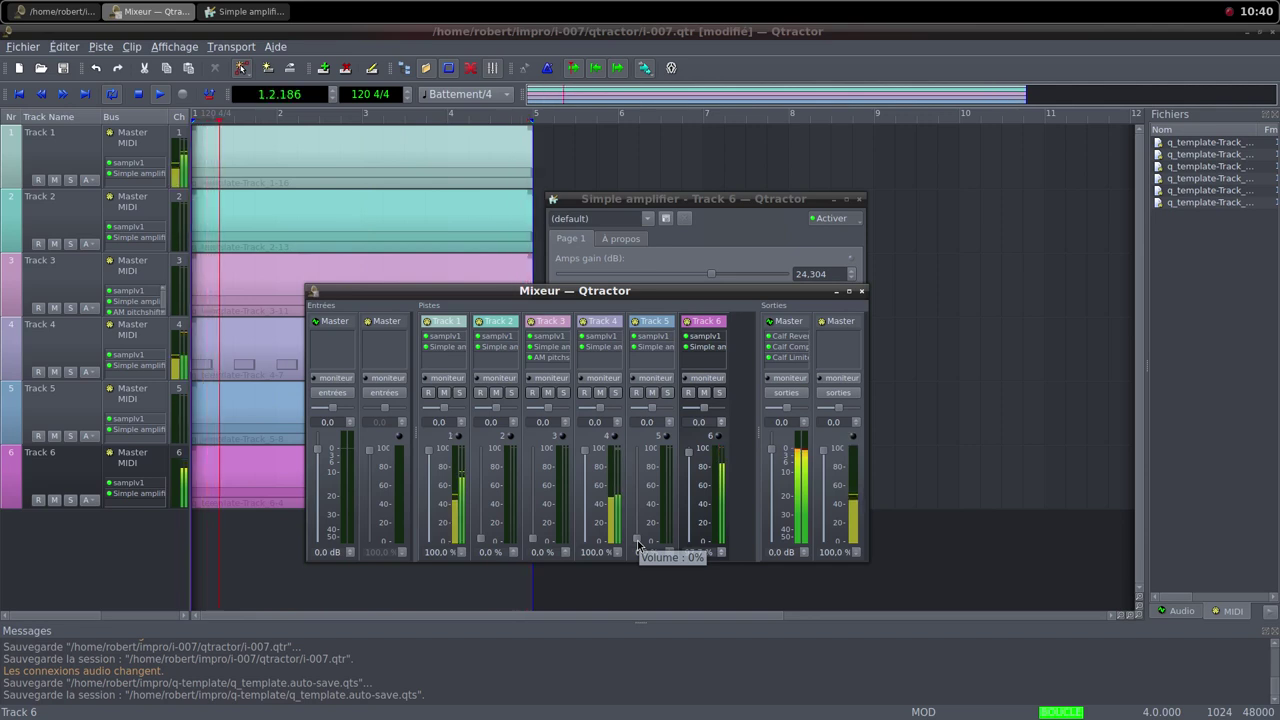
{"action": "left_click_drag", "start_coordinate": [637, 543], "coordinate": [643, 511]}
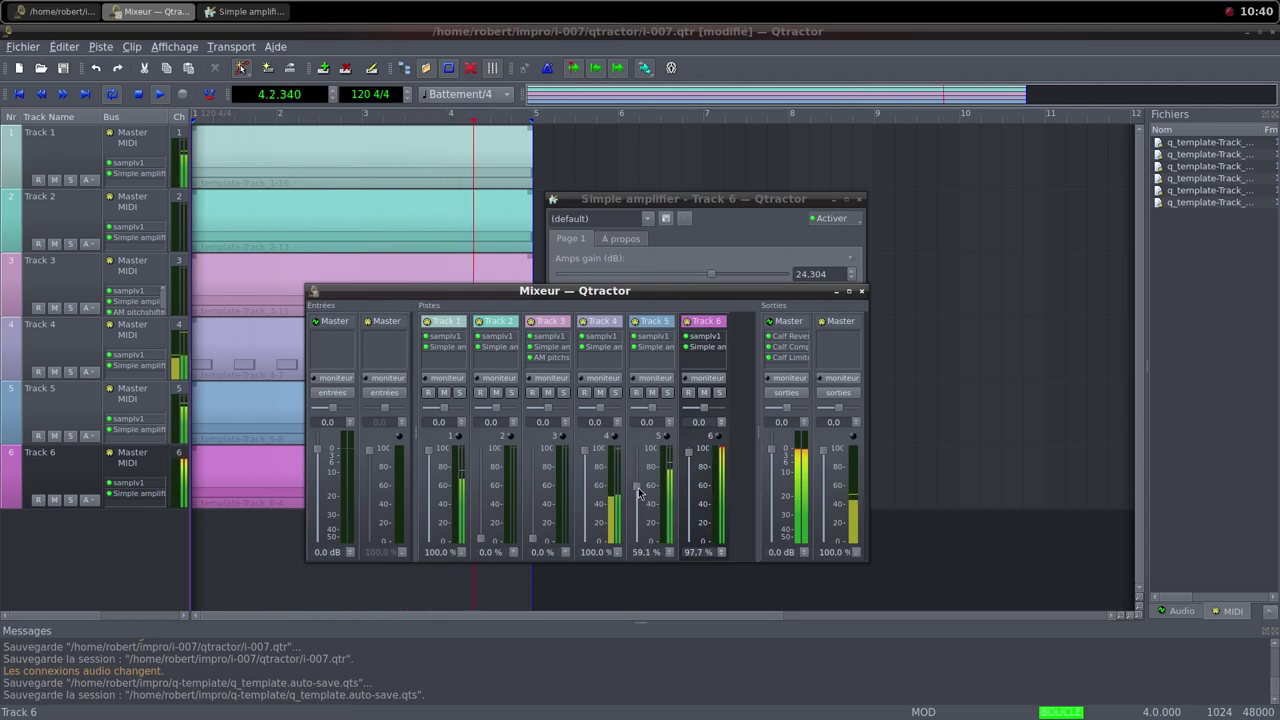
{"action": "left_click_drag", "start_coordinate": [639, 487], "coordinate": [630, 447]}
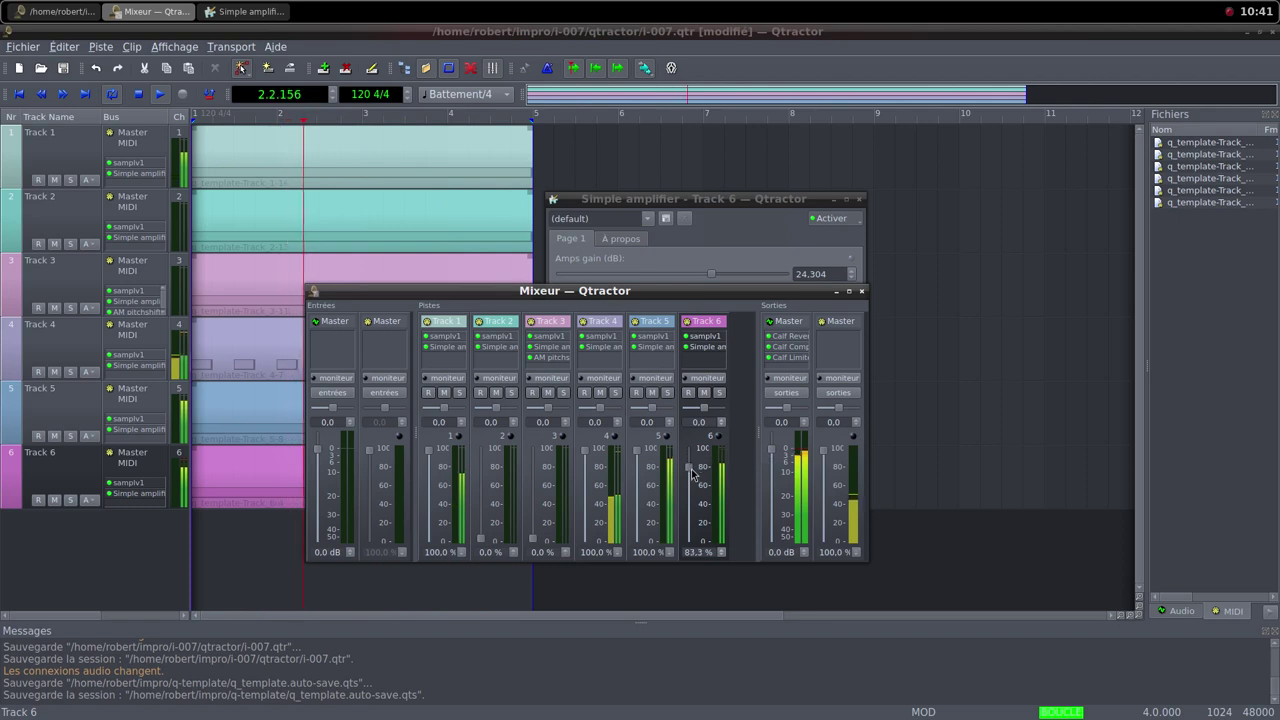
Fade Tracks 6 and 1 out to 0 %, and bring Tracks 3 and 2 up to 100 %
{"action": "left_click_drag", "start_coordinate": [693, 458], "coordinate": [704, 548]}
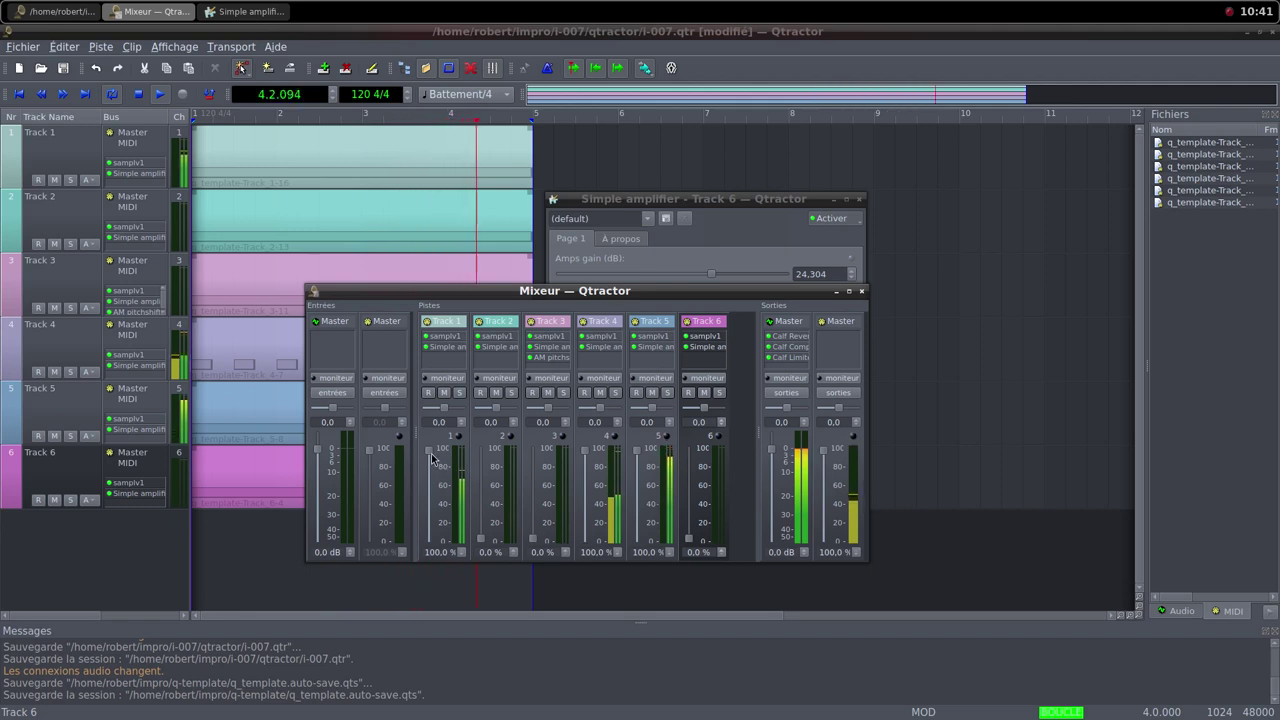
{"action": "left_click_drag", "start_coordinate": [430, 458], "coordinate": [432, 539]}
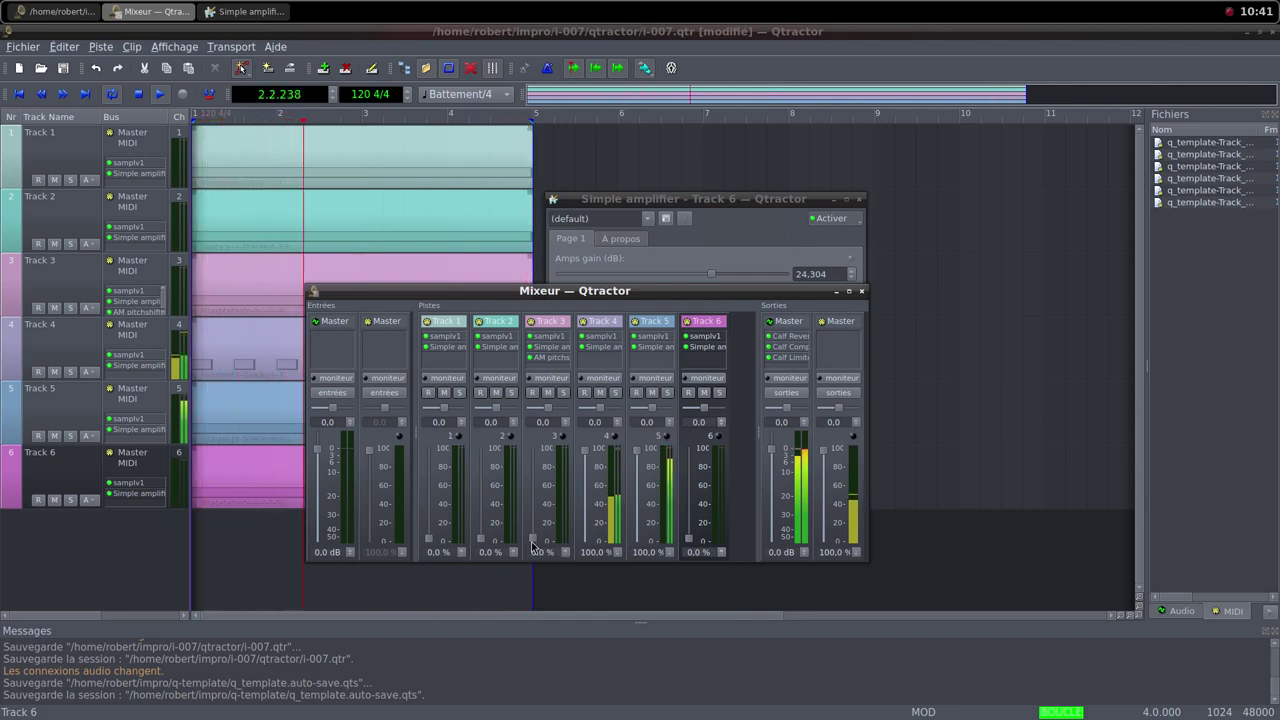
{"action": "left_click_drag", "start_coordinate": [533, 540], "coordinate": [514, 455]}
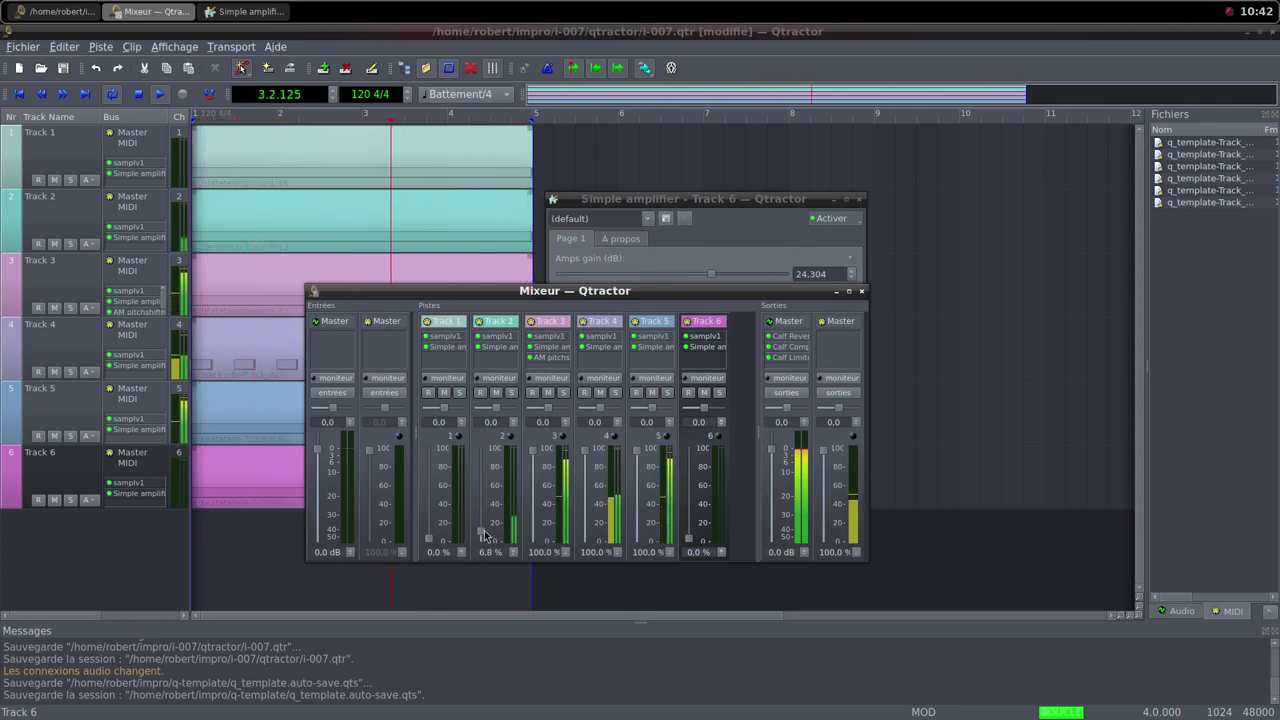
{"action": "left_click_drag", "start_coordinate": [484, 541], "coordinate": [478, 462]}
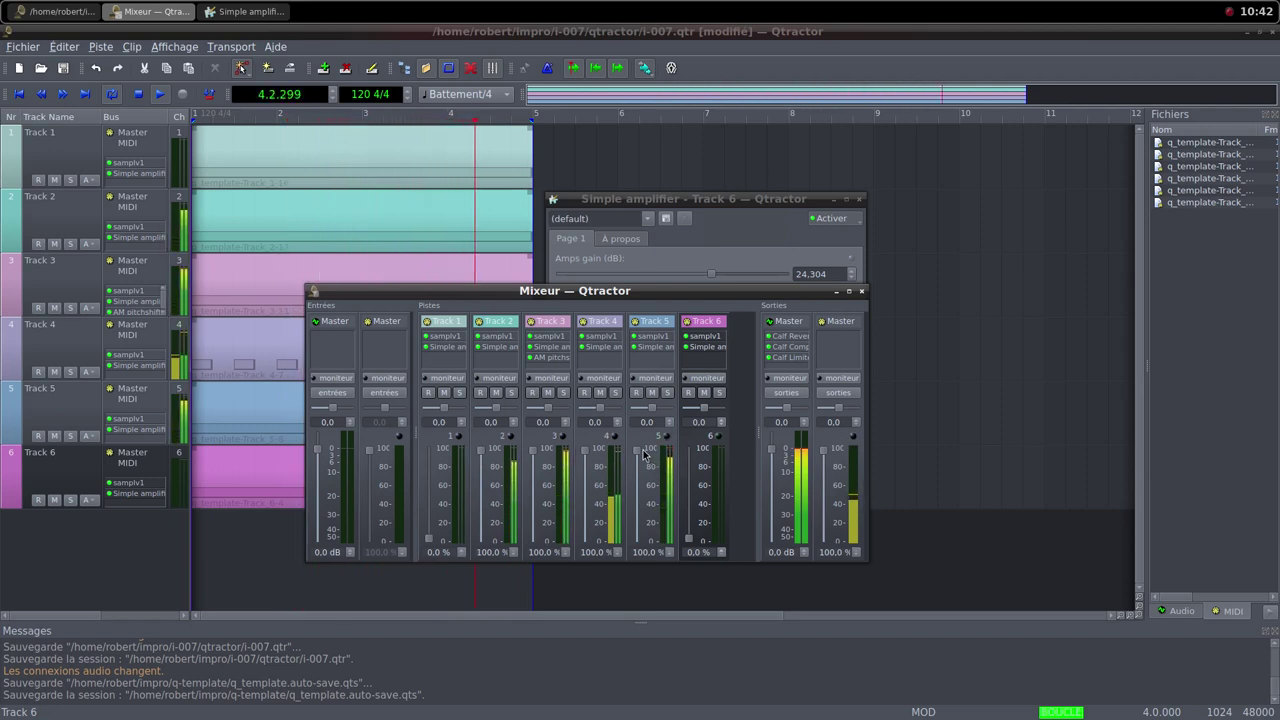
Fade Track 5 out to 0 %, raise Track 6 to 99.2 %, and bring Tracks 5 and 1 back up to 100 %
{"action": "left_click_drag", "start_coordinate": [638, 453], "coordinate": [642, 506]}
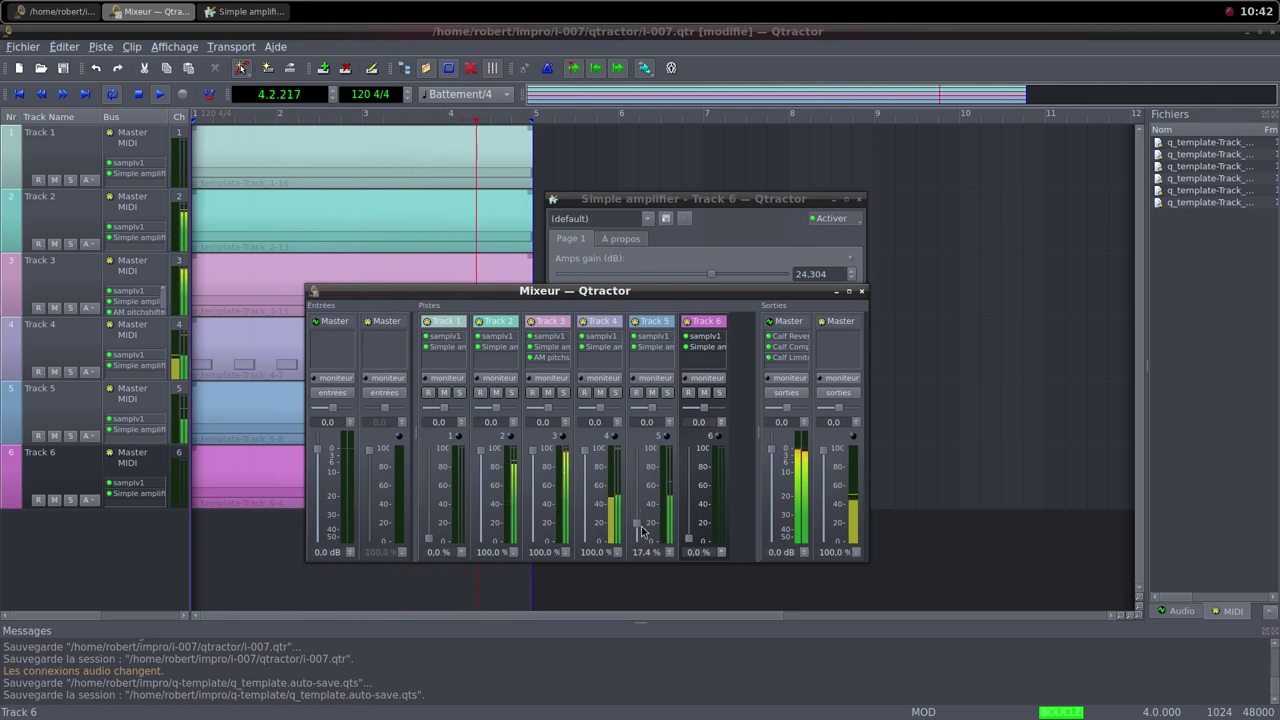
{"action": "left_click_drag", "start_coordinate": [643, 539], "coordinate": [643, 553]}
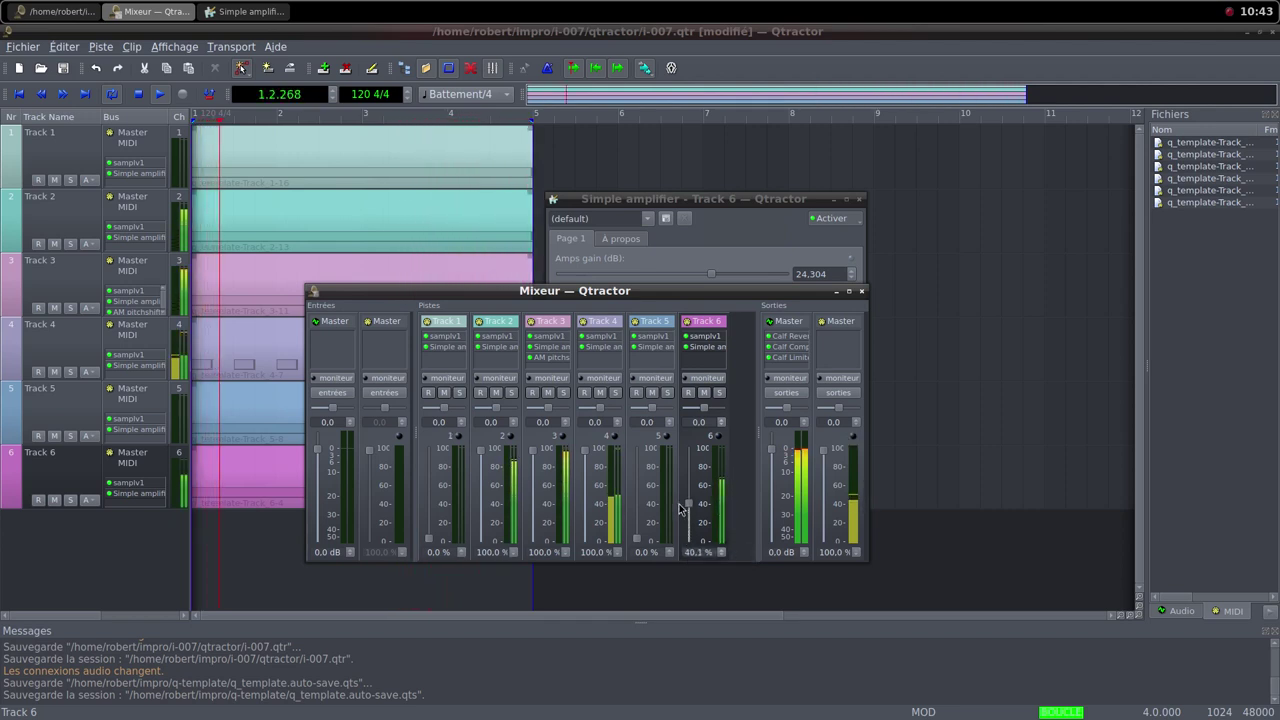
{"action": "left_click_drag", "start_coordinate": [688, 543], "coordinate": [673, 460]}
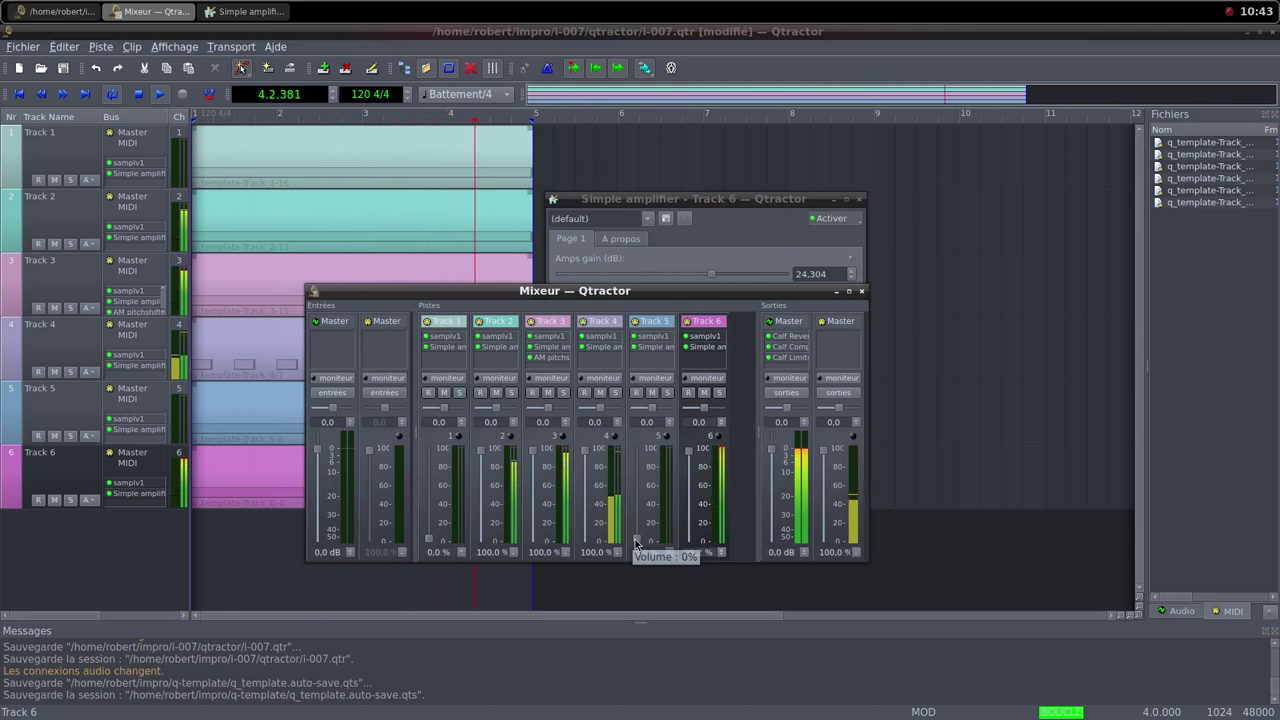
{"action": "left_click_drag", "start_coordinate": [636, 543], "coordinate": [634, 458]}
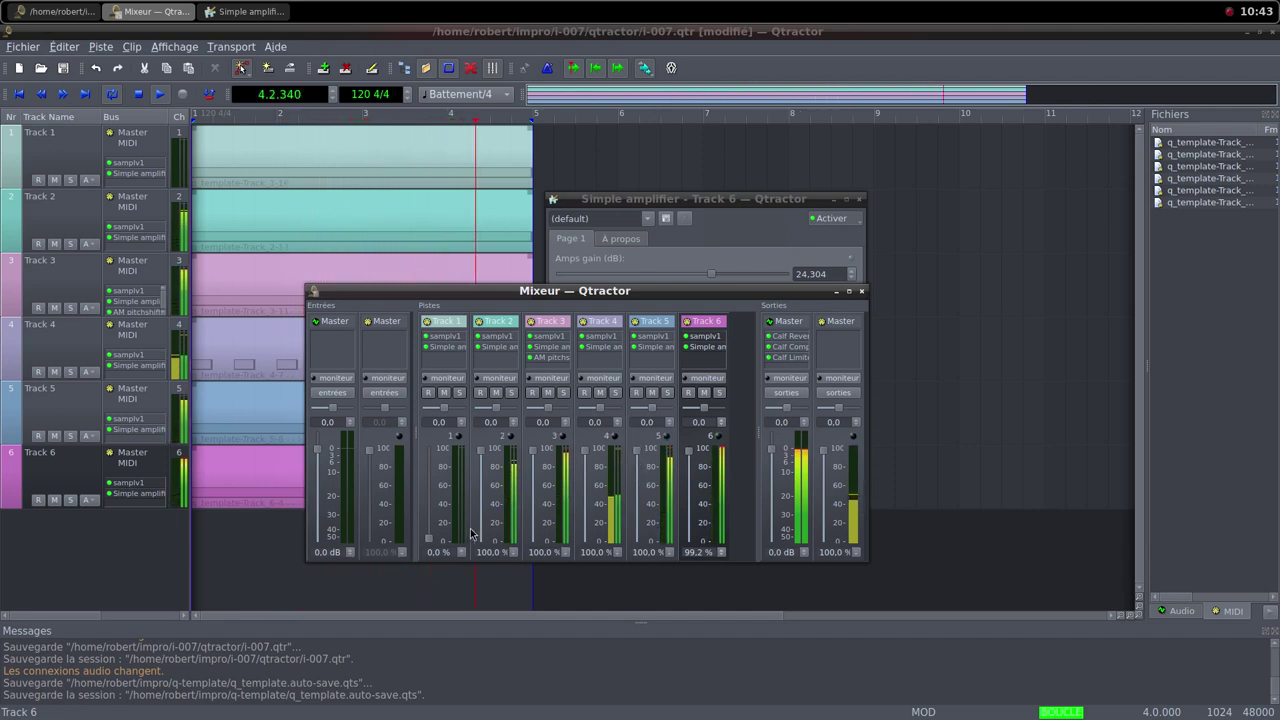
{"action": "left_click_drag", "start_coordinate": [432, 546], "coordinate": [441, 482]}
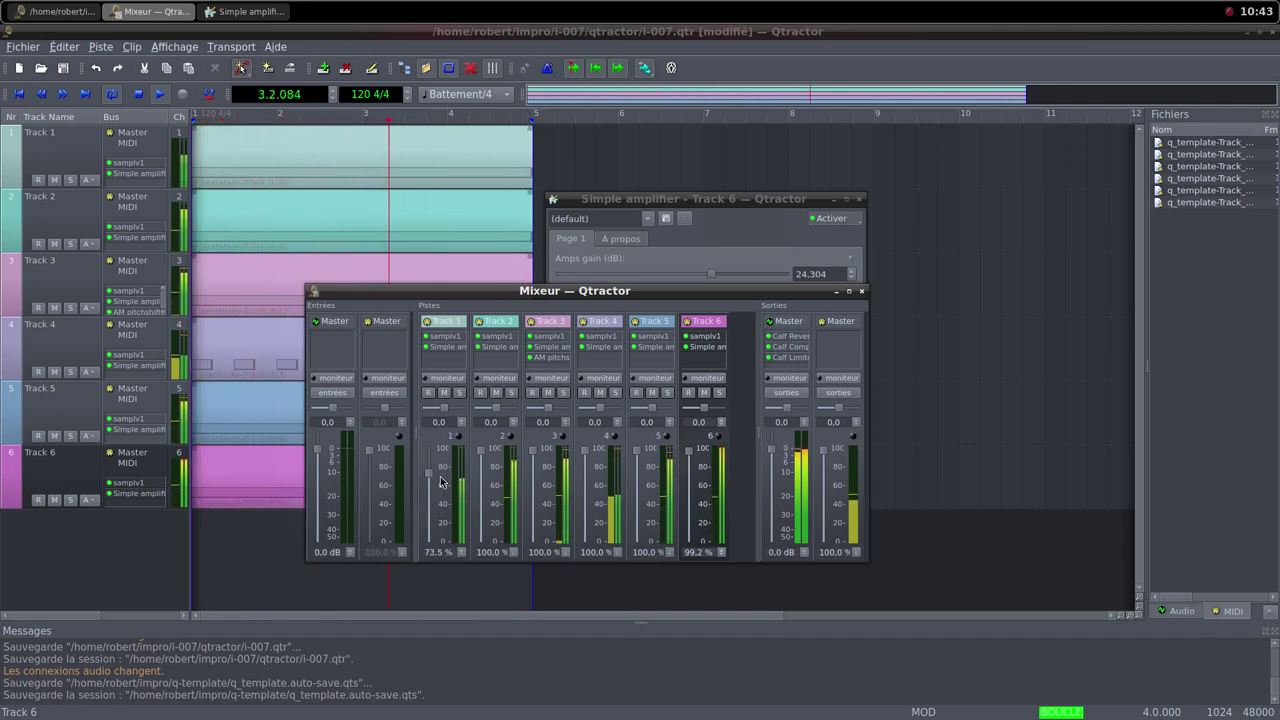
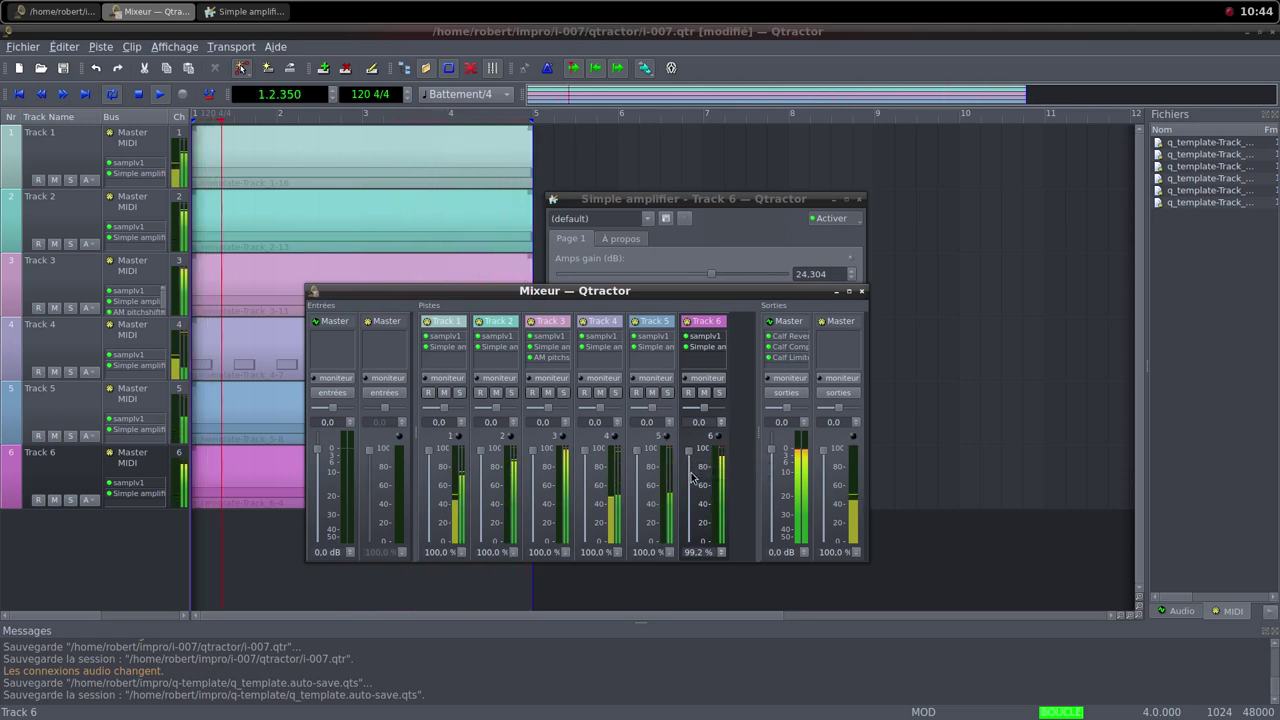
Fade out Tracks 6, 4, 2 and 1 one after another to 0 % in the mixer
{"action": "left_click_drag", "start_coordinate": [690, 467], "coordinate": [690, 560]}
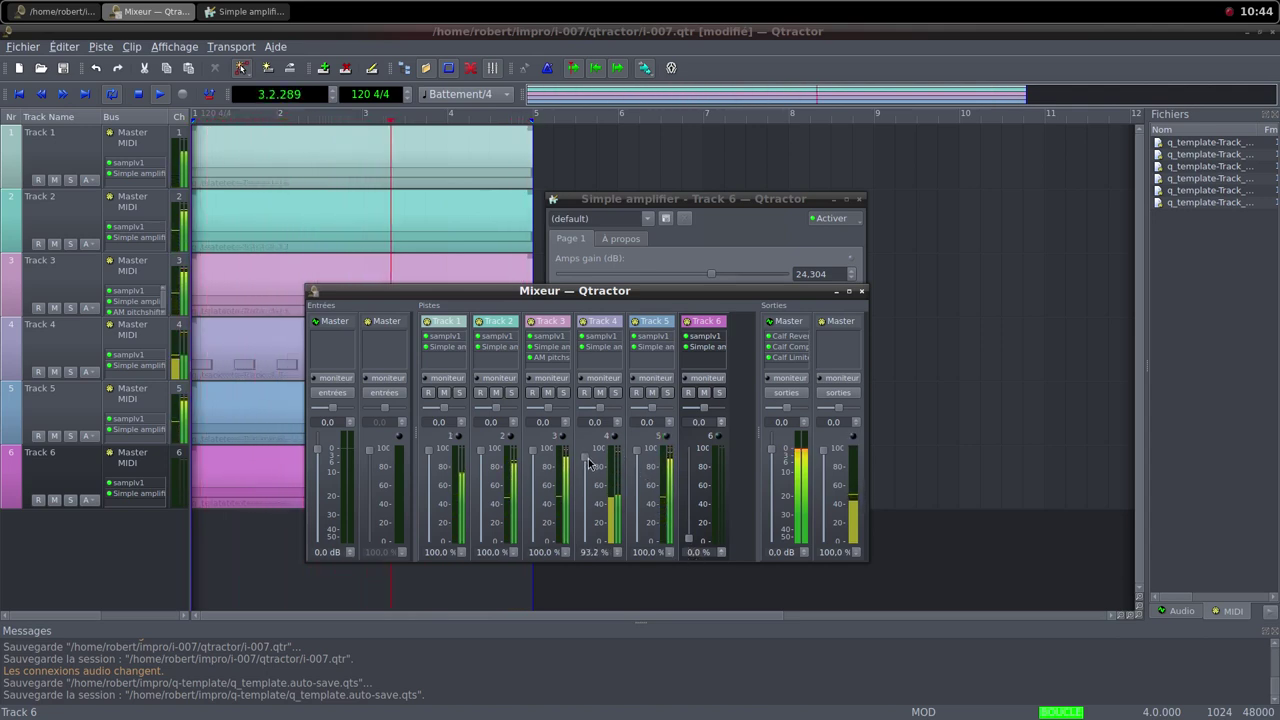
{"action": "left_click_drag", "start_coordinate": [587, 456], "coordinate": [597, 562]}
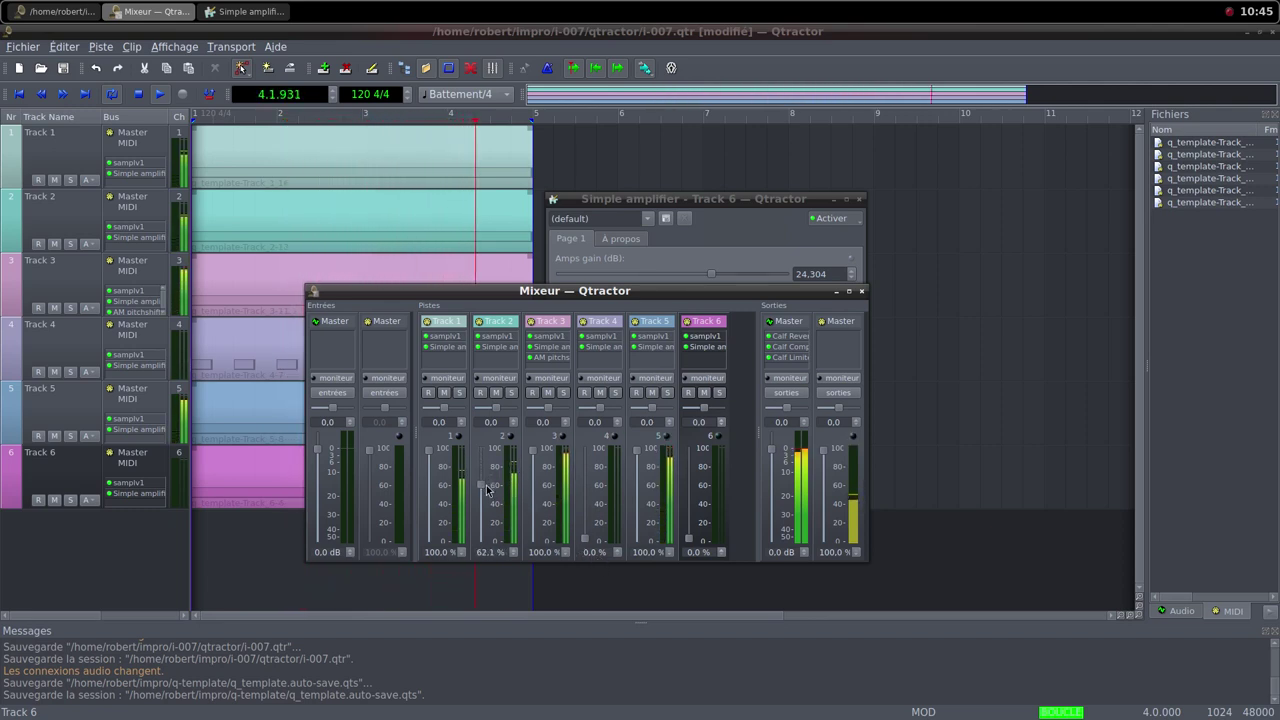
{"action": "left_click_drag", "start_coordinate": [487, 490], "coordinate": [493, 544]}
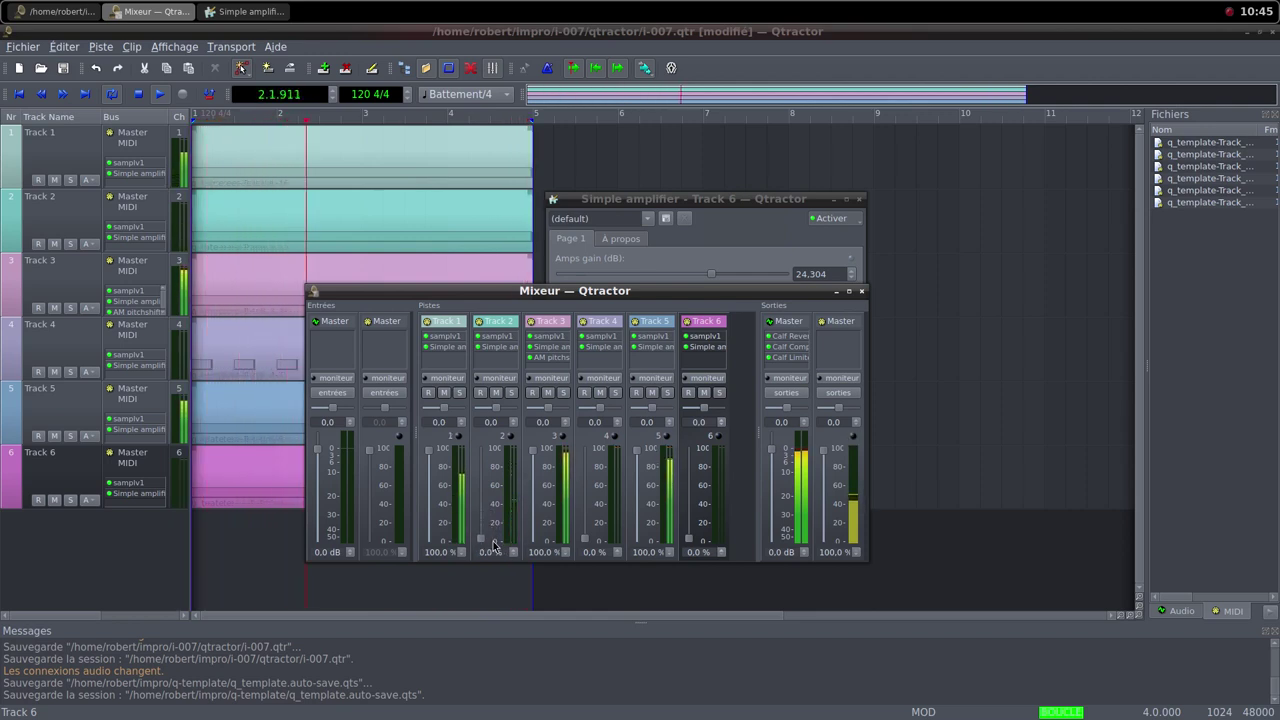
{"action": "left_click_drag", "start_coordinate": [427, 459], "coordinate": [430, 478]}
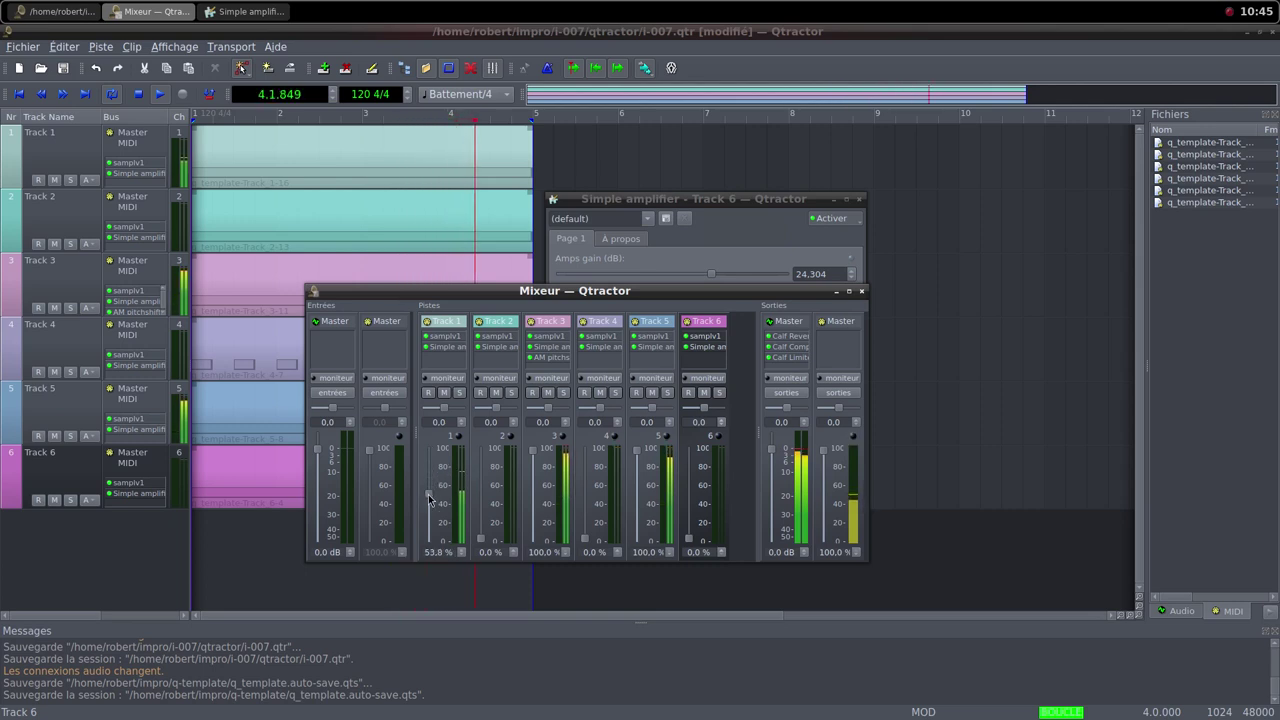
{"action": "left_click_drag", "start_coordinate": [429, 514], "coordinate": [433, 549]}
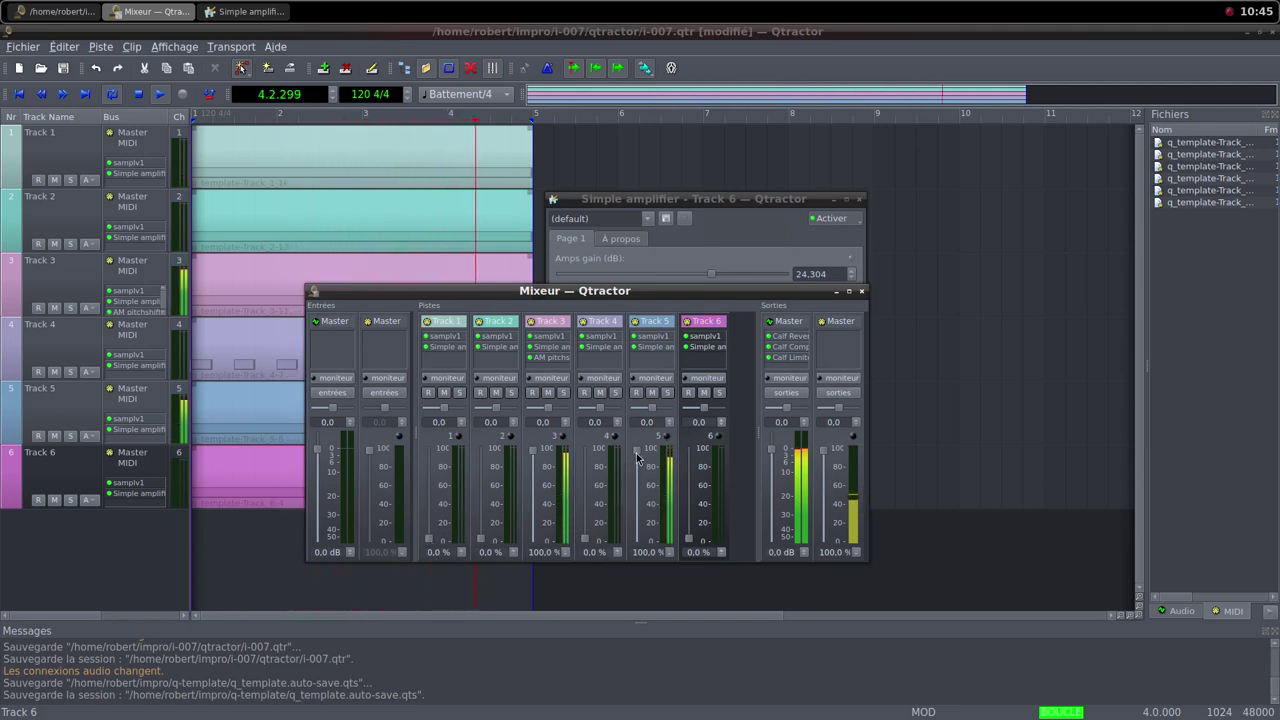
End the piece by fading Track 5 and, more gradually, Track 3 out to 0 %
{"action": "left_click_drag", "start_coordinate": [642, 458], "coordinate": [641, 530]}
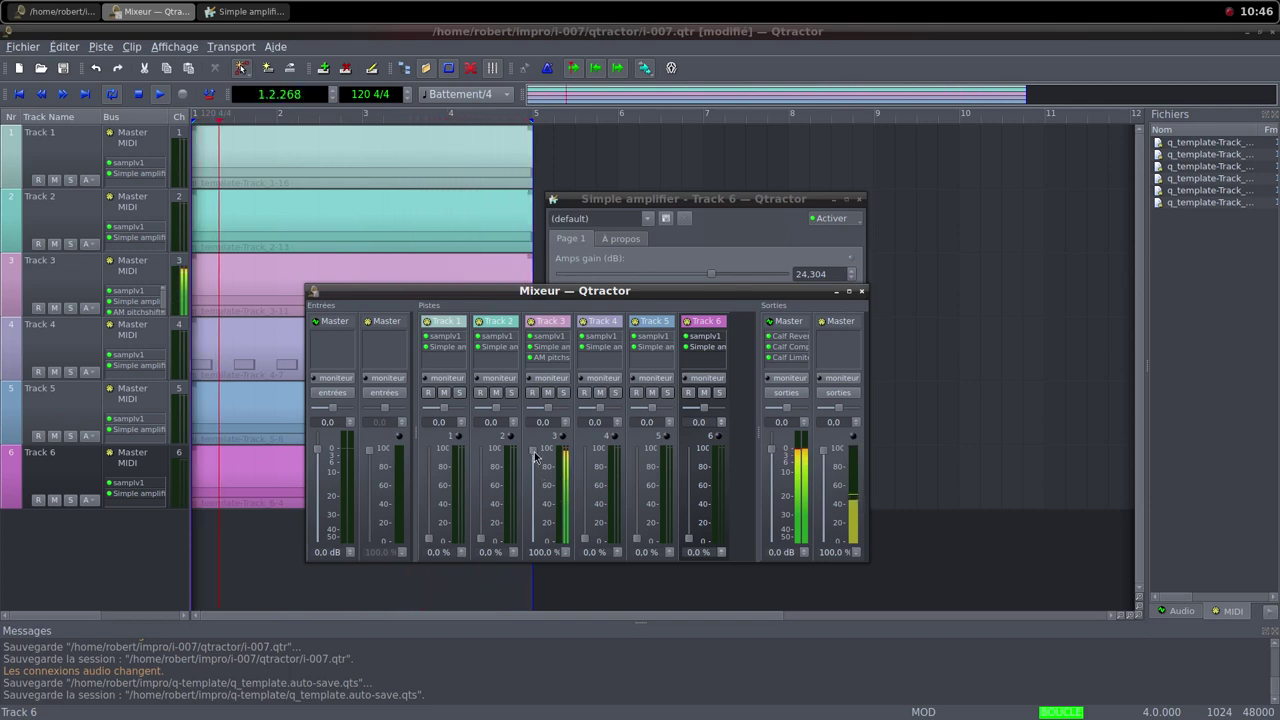
{"action": "left_click_drag", "start_coordinate": [535, 455], "coordinate": [535, 480]}
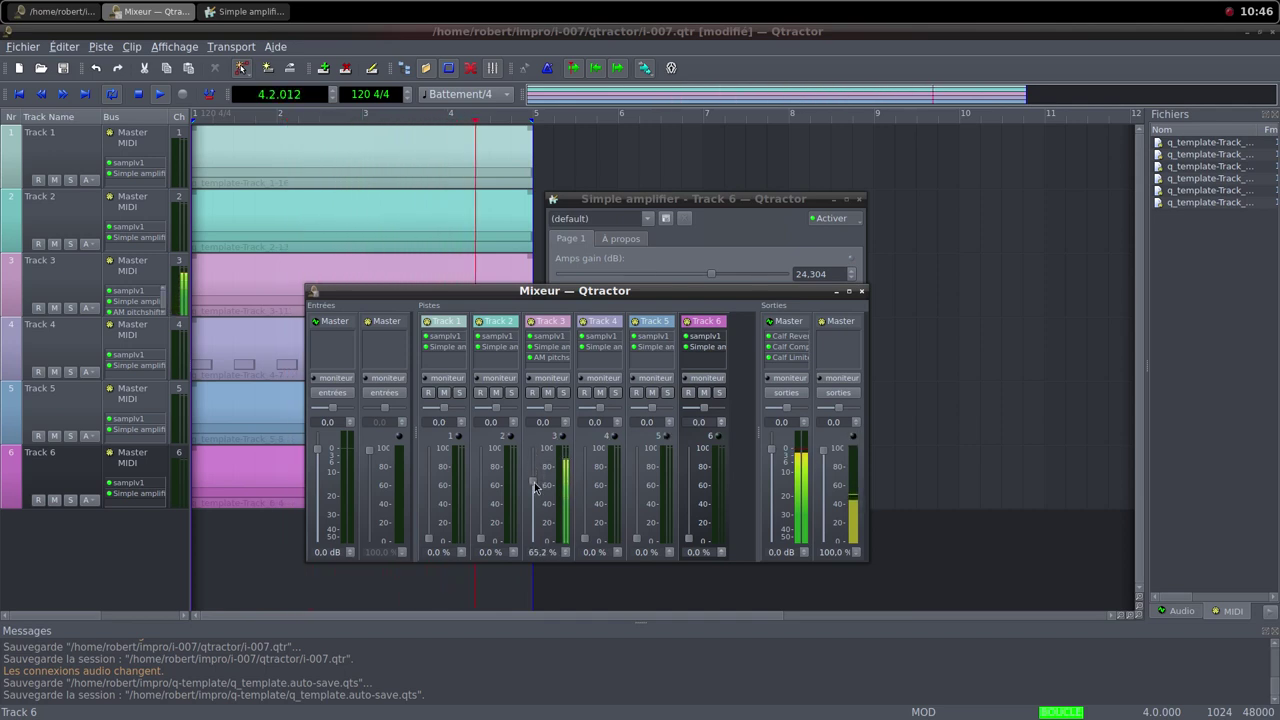
{"action": "left_click_drag", "start_coordinate": [535, 490], "coordinate": [532, 542]}
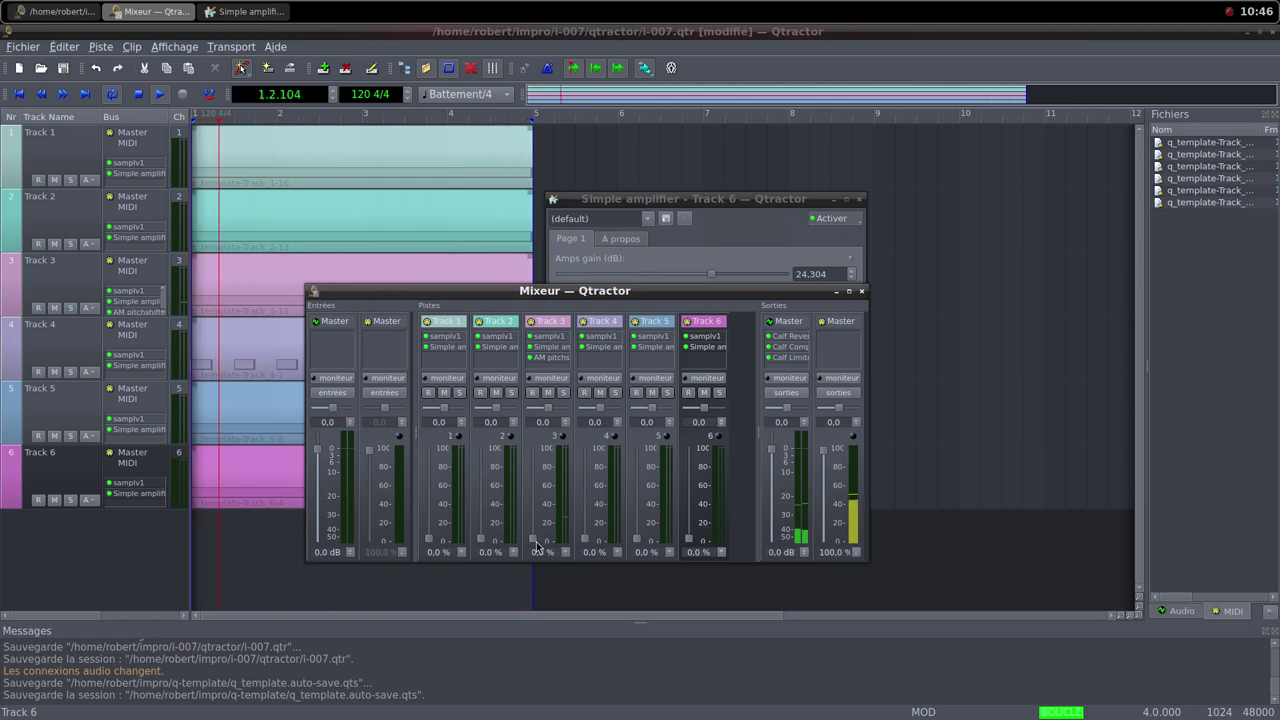